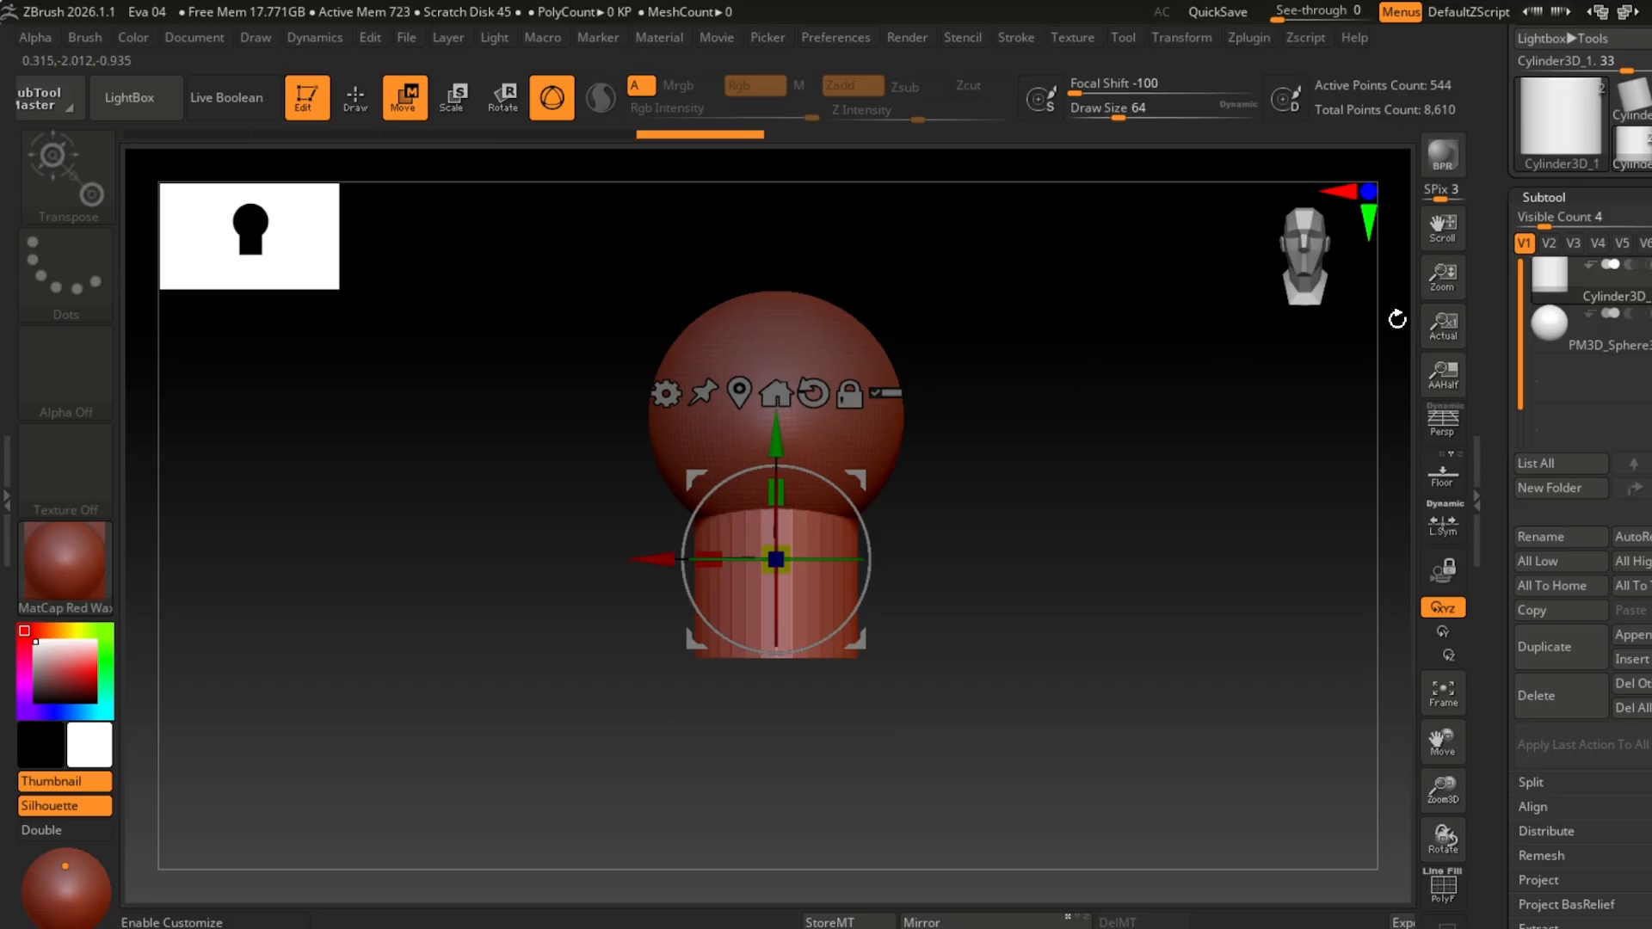
Step: Duplicate the head sphere and place the copy forward and below it as the jaw
click(1568, 327)
shift+drag(1343, 361, 976, 402)
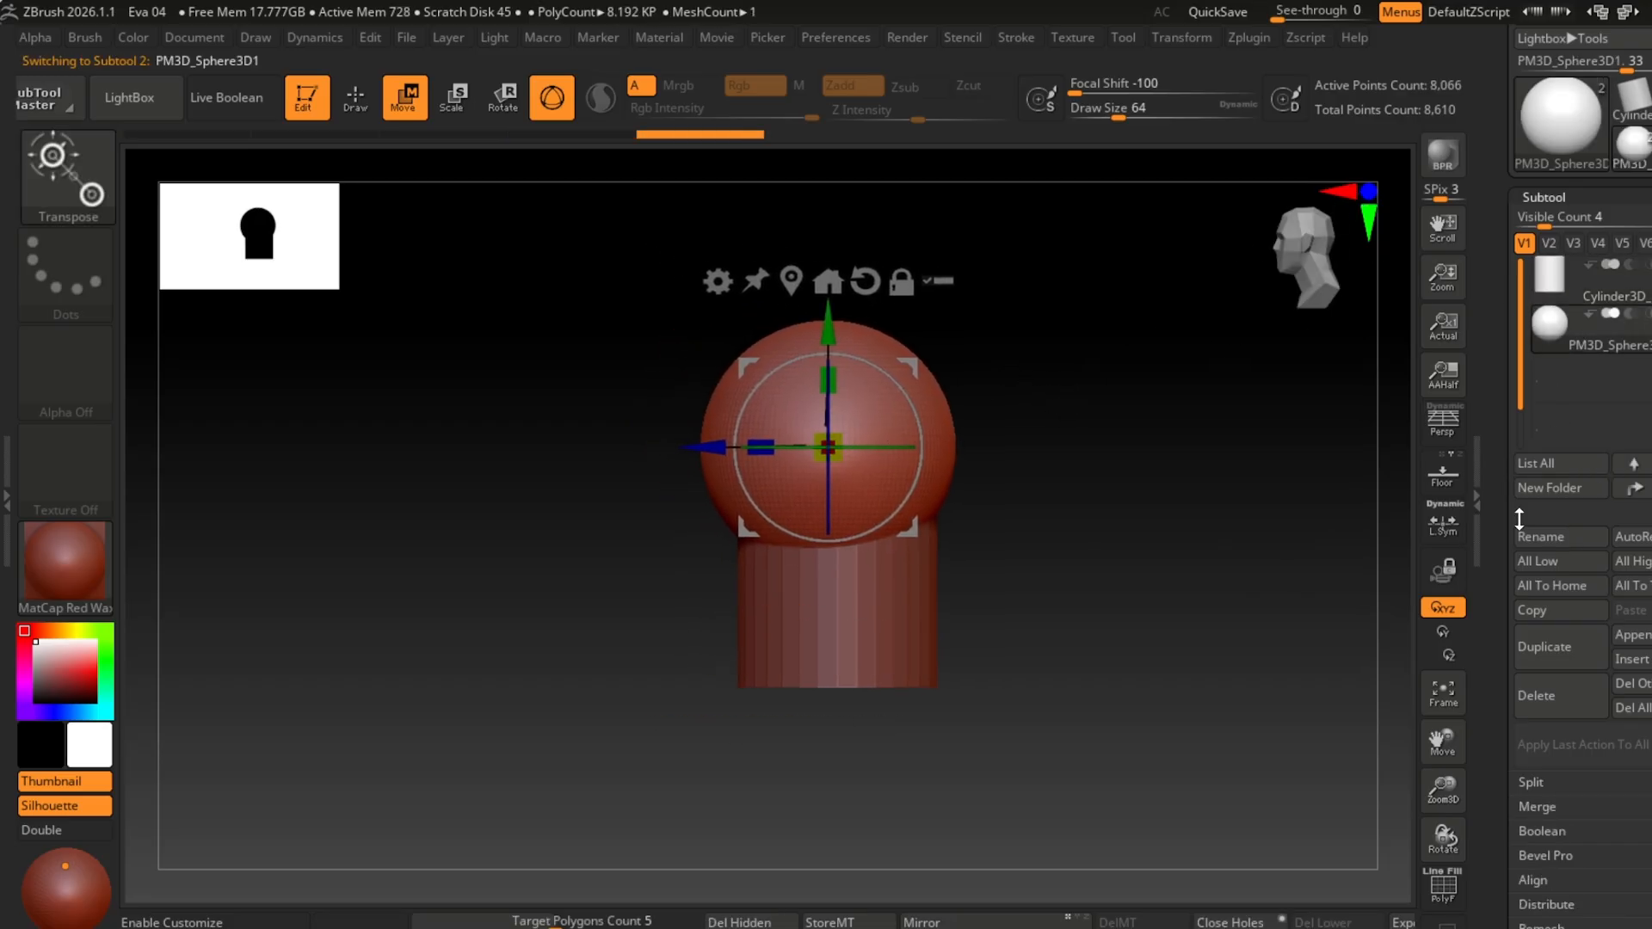
click(1545, 647)
drag(828, 446, 933, 442)
click(1347, 241)
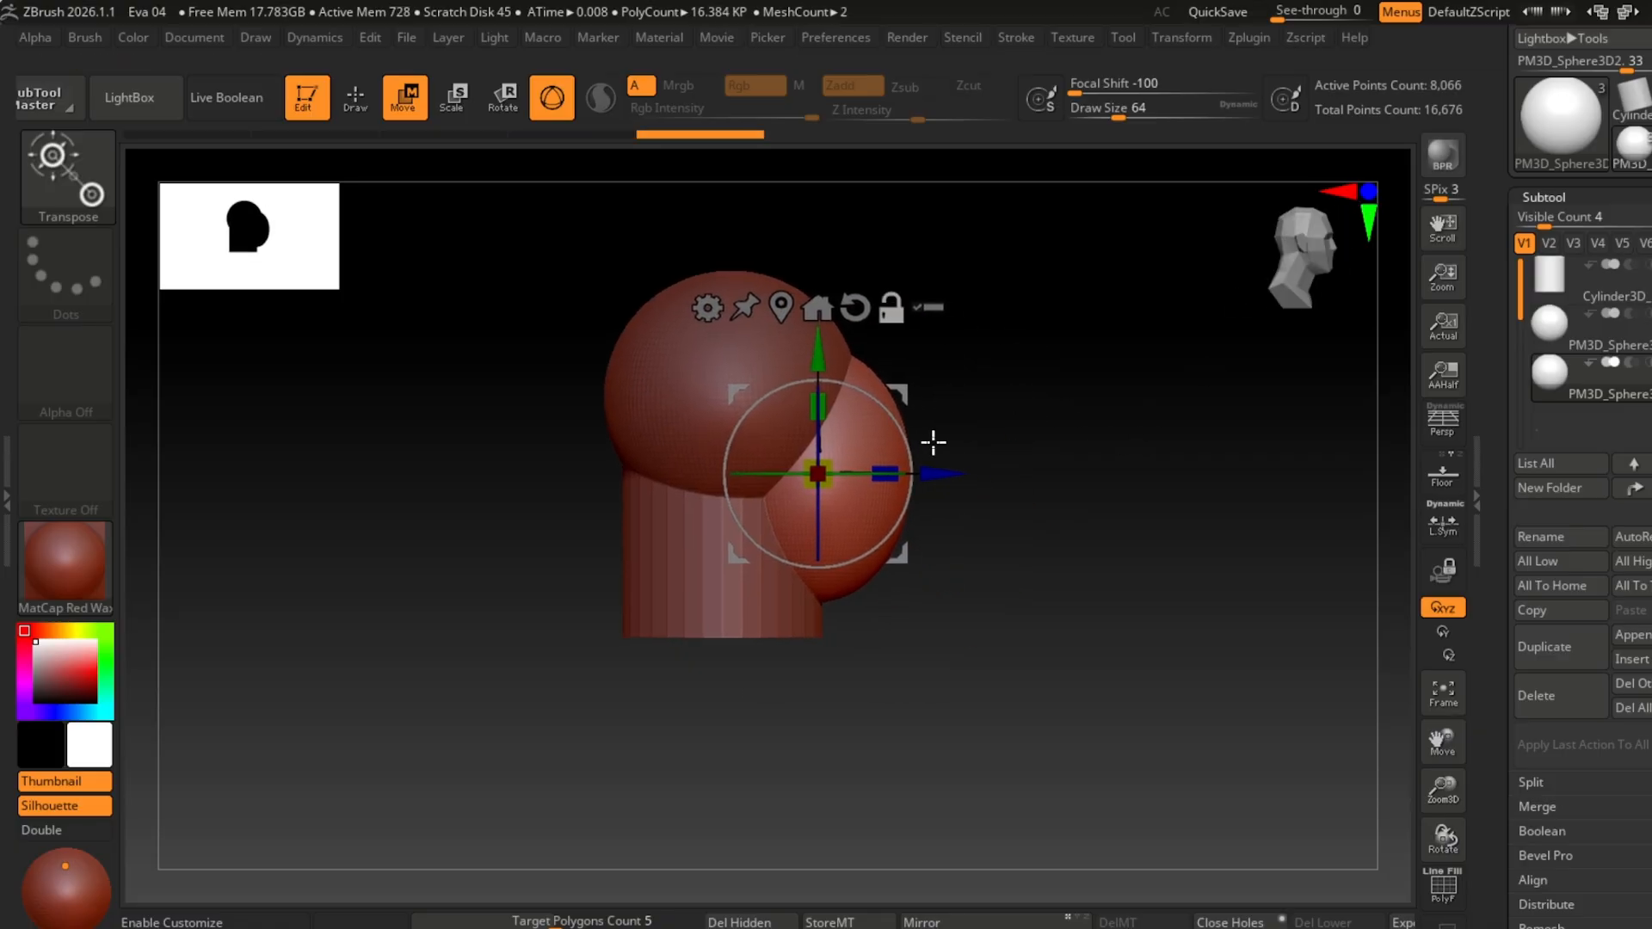
Step: Tilt the neck cylinder backward and slim and angle the jaw sphere beneath the front of the head
drag(765, 344, 756, 322)
alt+click(757, 559)
drag(842, 560, 731, 543)
alt+click(858, 426)
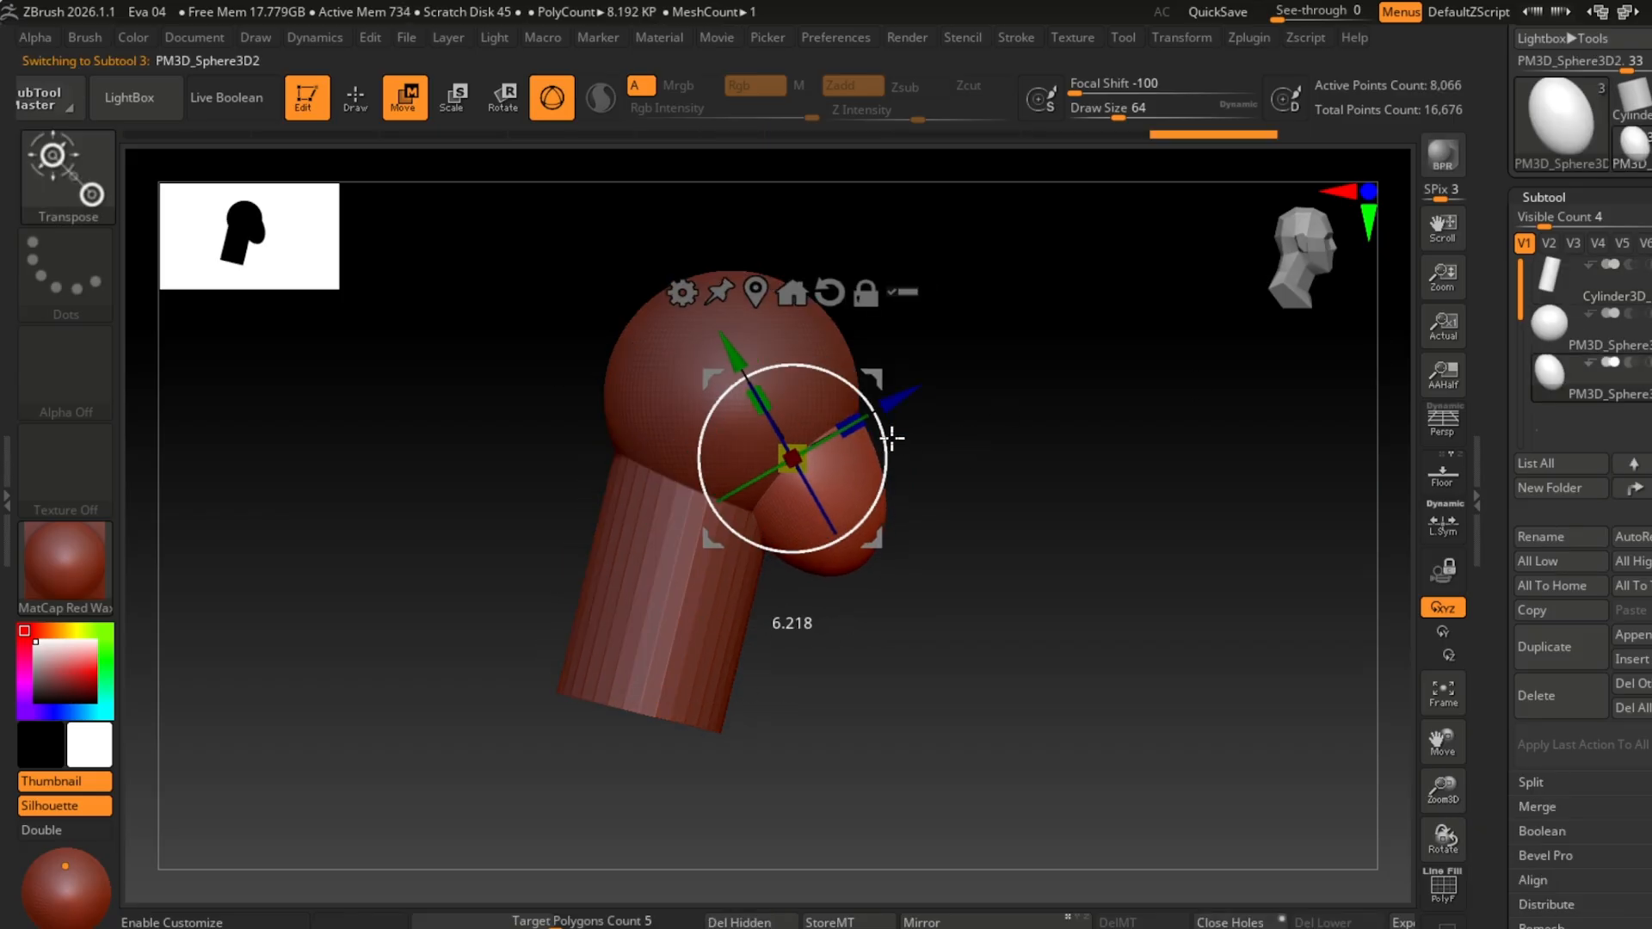
drag(892, 439, 890, 432)
Step: Duplicate the head sphere, move the copy to the base of the neck and widen it into a flattened chest
right_drag(1153, 434, 1037, 431)
click(1568, 329)
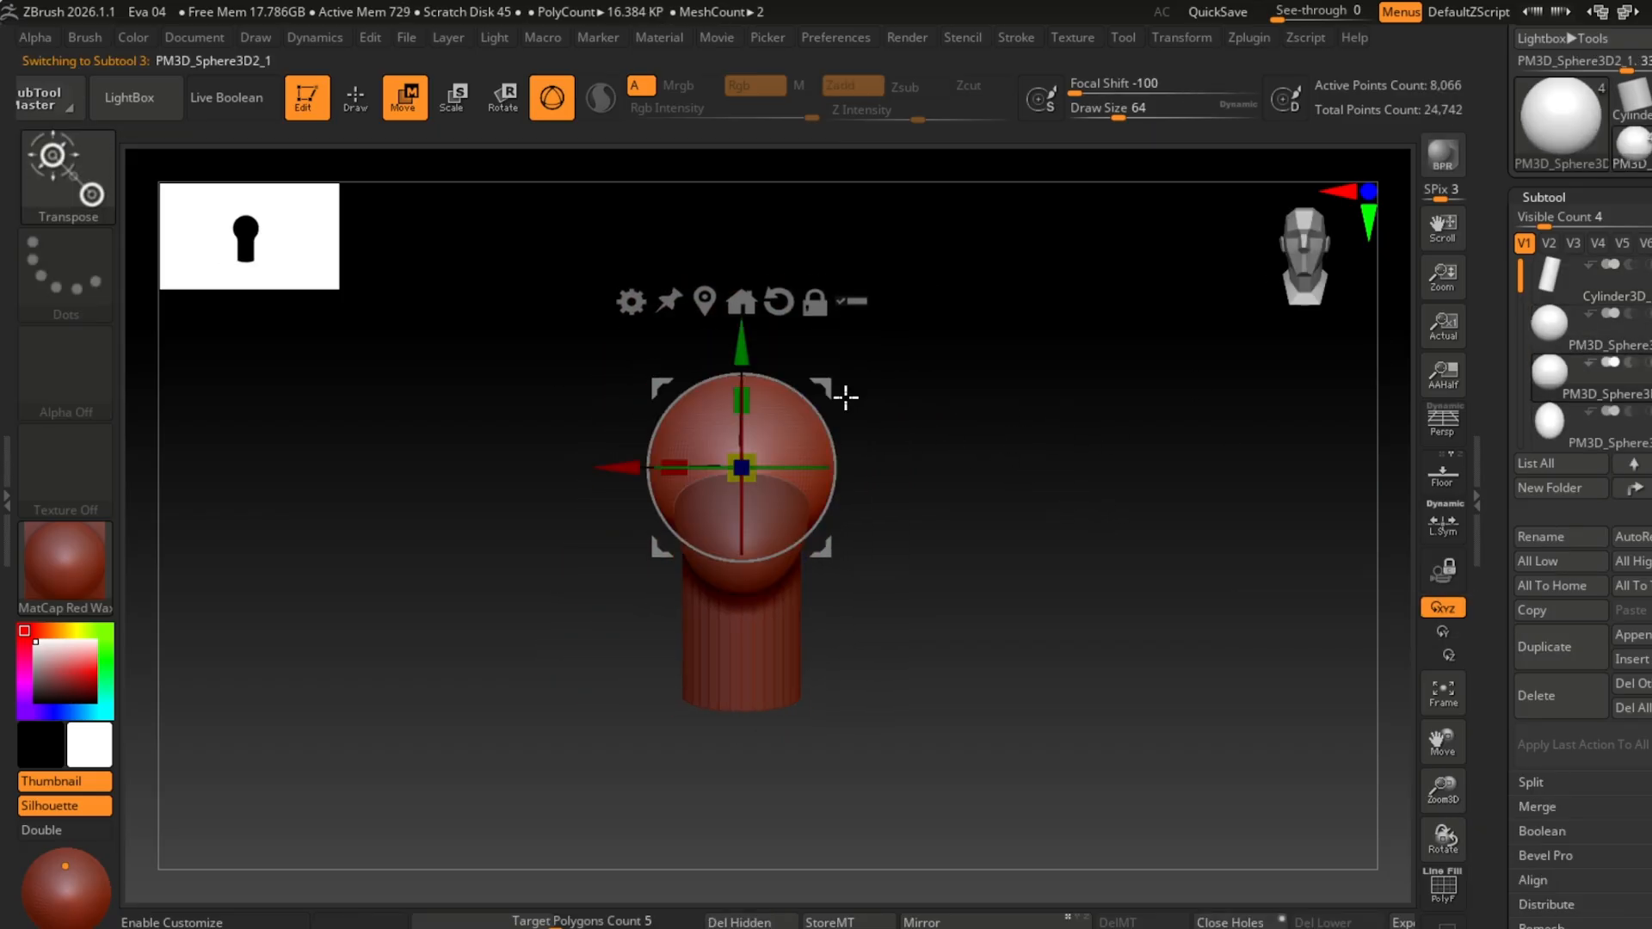
drag(742, 346, 742, 525)
alt+right_drag(1016, 573, 1008, 407)
drag(736, 359, 736, 459)
right_drag(1015, 525, 852, 491)
drag(596, 575, 651, 574)
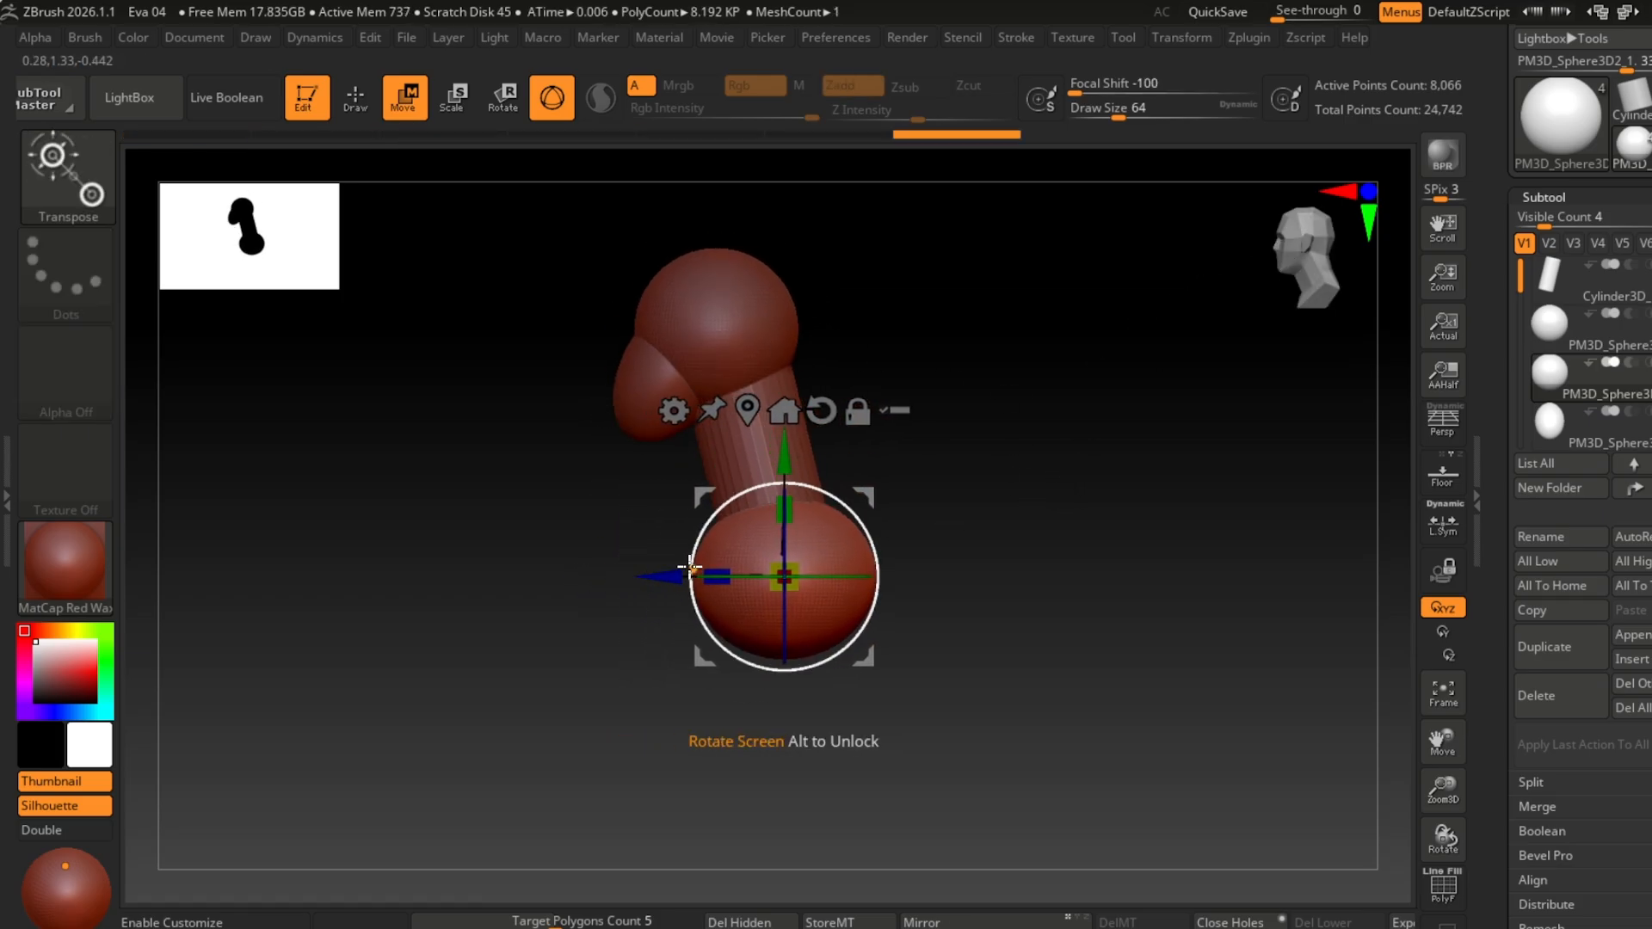
click(1288, 233)
alt+right_drag(1052, 492, 1019, 409)
mouse_move(1019, 409)
ctrl+right_down()
mouse_move(1015, 369)
mouse_move(1019, 387)
ctrl+right_up()
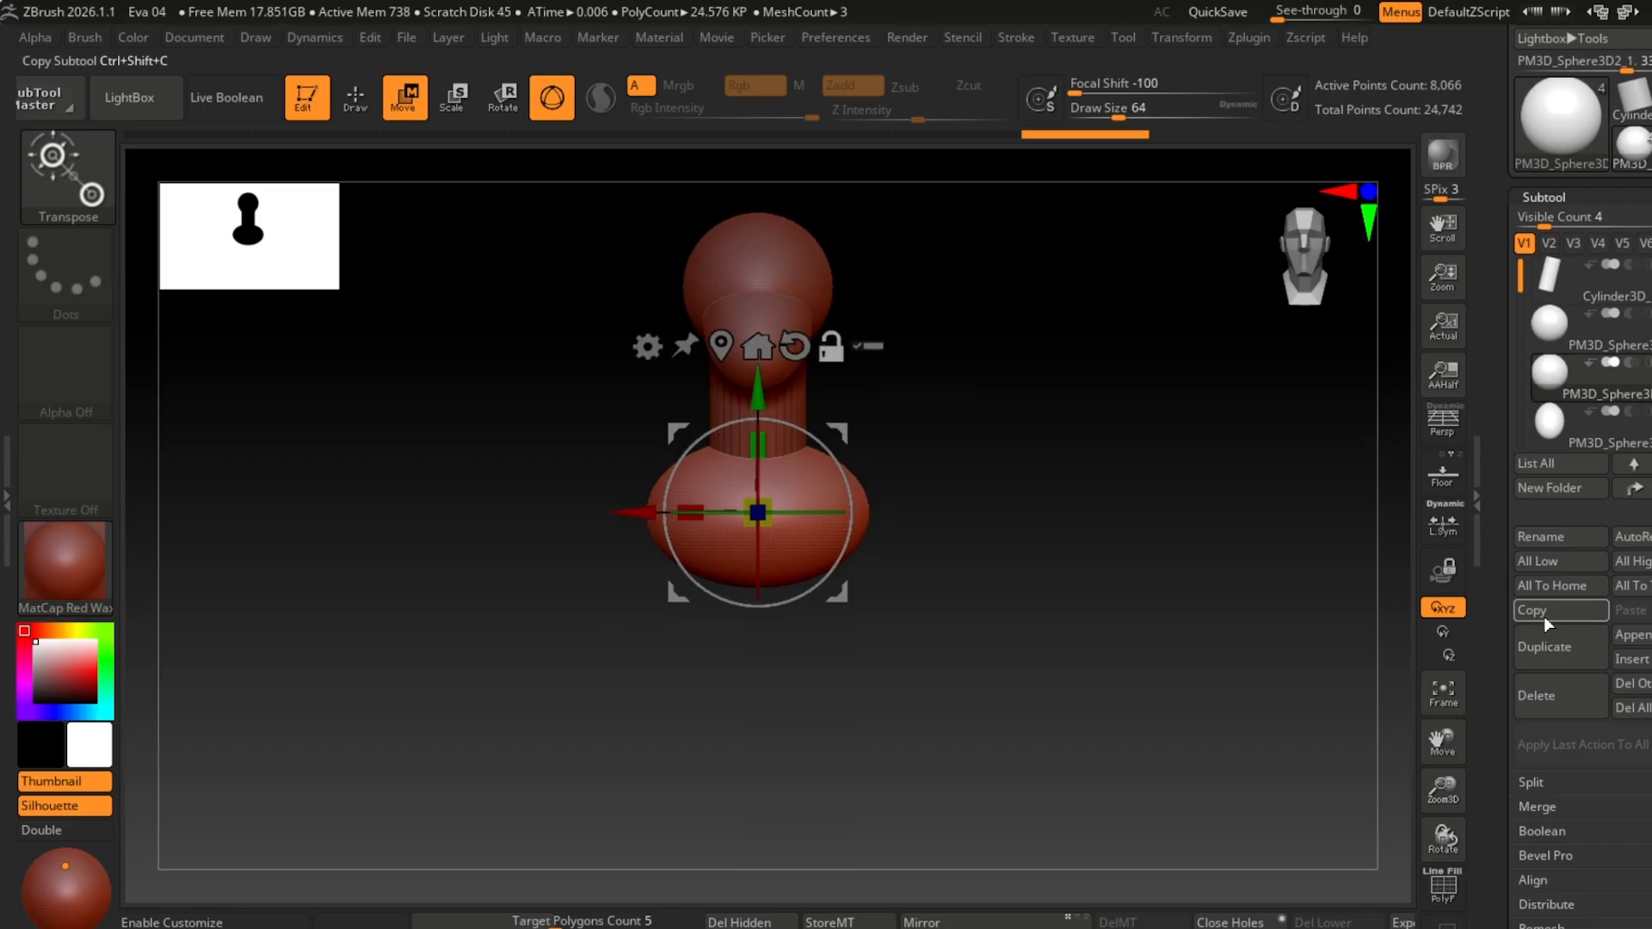
Step: Duplicate the chest form, move the copy below it and stretch it vertically into a tapered torso
click(1546, 642)
drag(766, 392, 766, 512)
drag(749, 569, 755, 497)
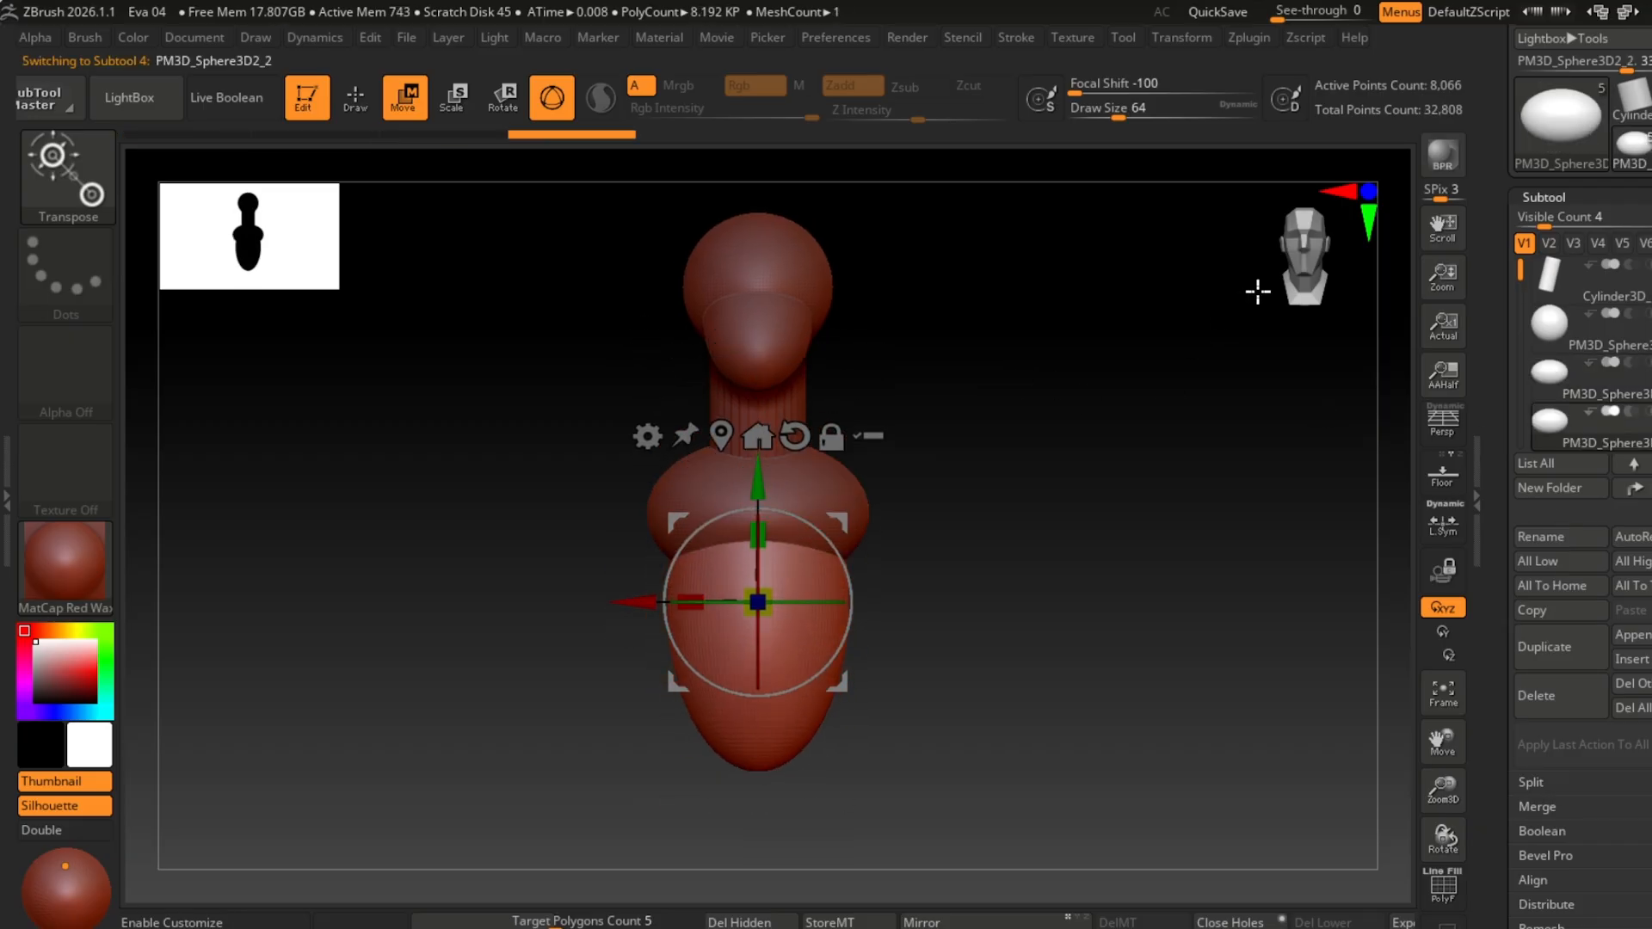
right_drag(1248, 482, 1106, 504)
mouse_move(1106, 503)
ctrl+right_down()
mouse_move(1110, 468)
mouse_move(1121, 486)
ctrl+right_up()
Step: Reorder the subtools so the jaw sits directly beneath the head sphere
alt+click(774, 420)
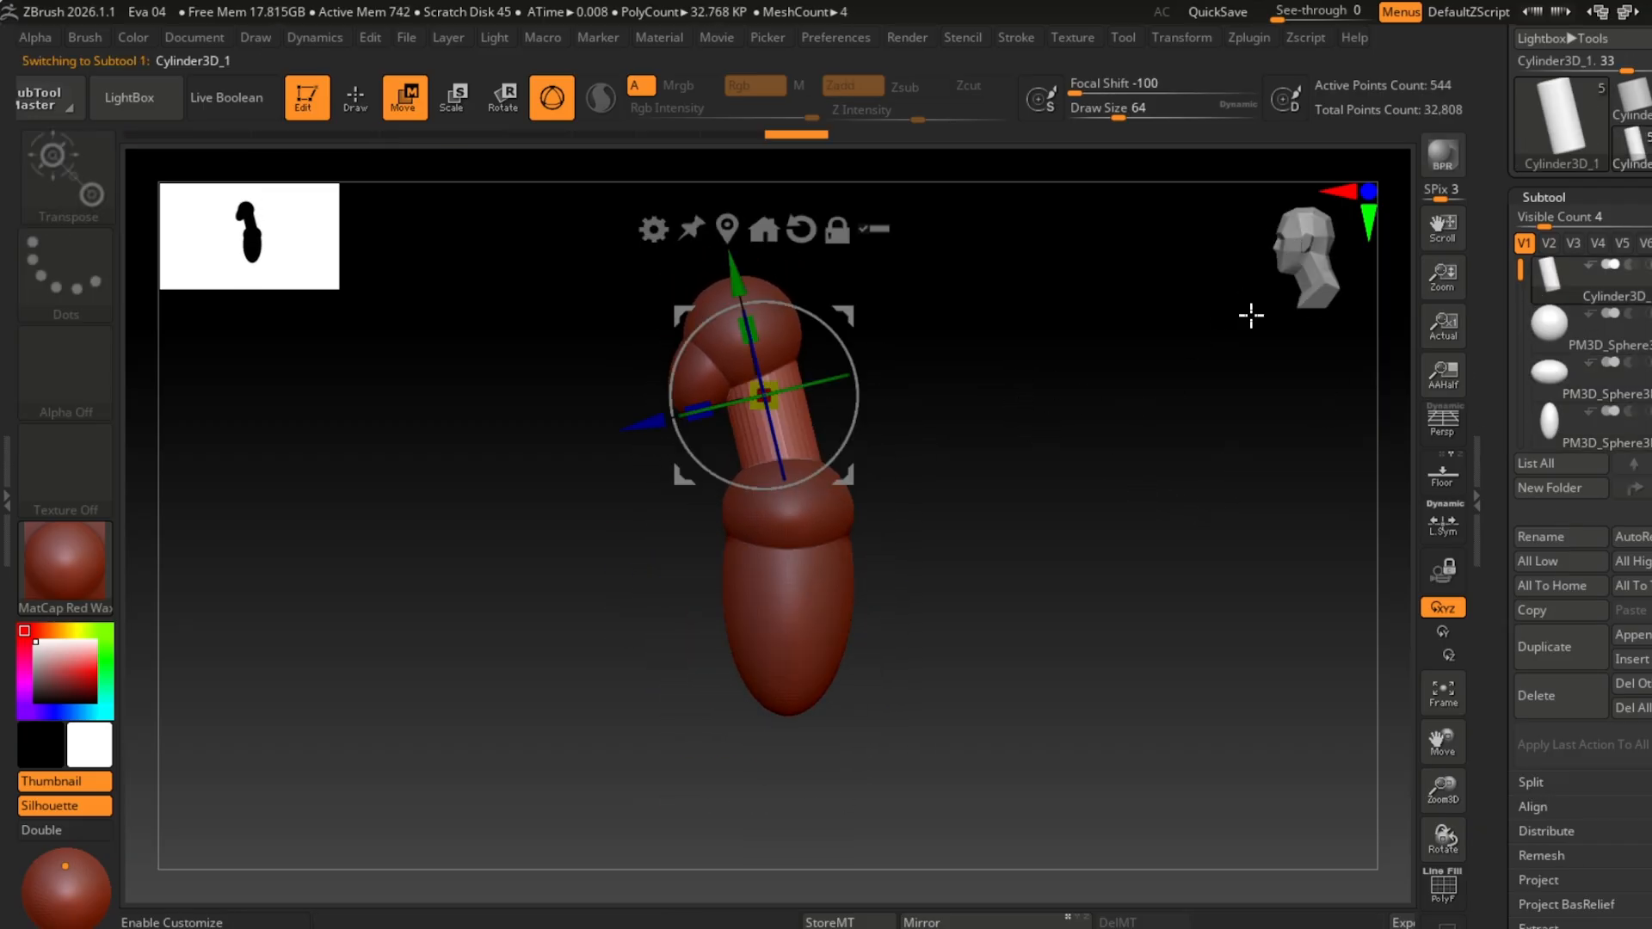
click(1565, 349)
click(1562, 373)
click(1574, 438)
drag(1563, 476, 1564, 358)
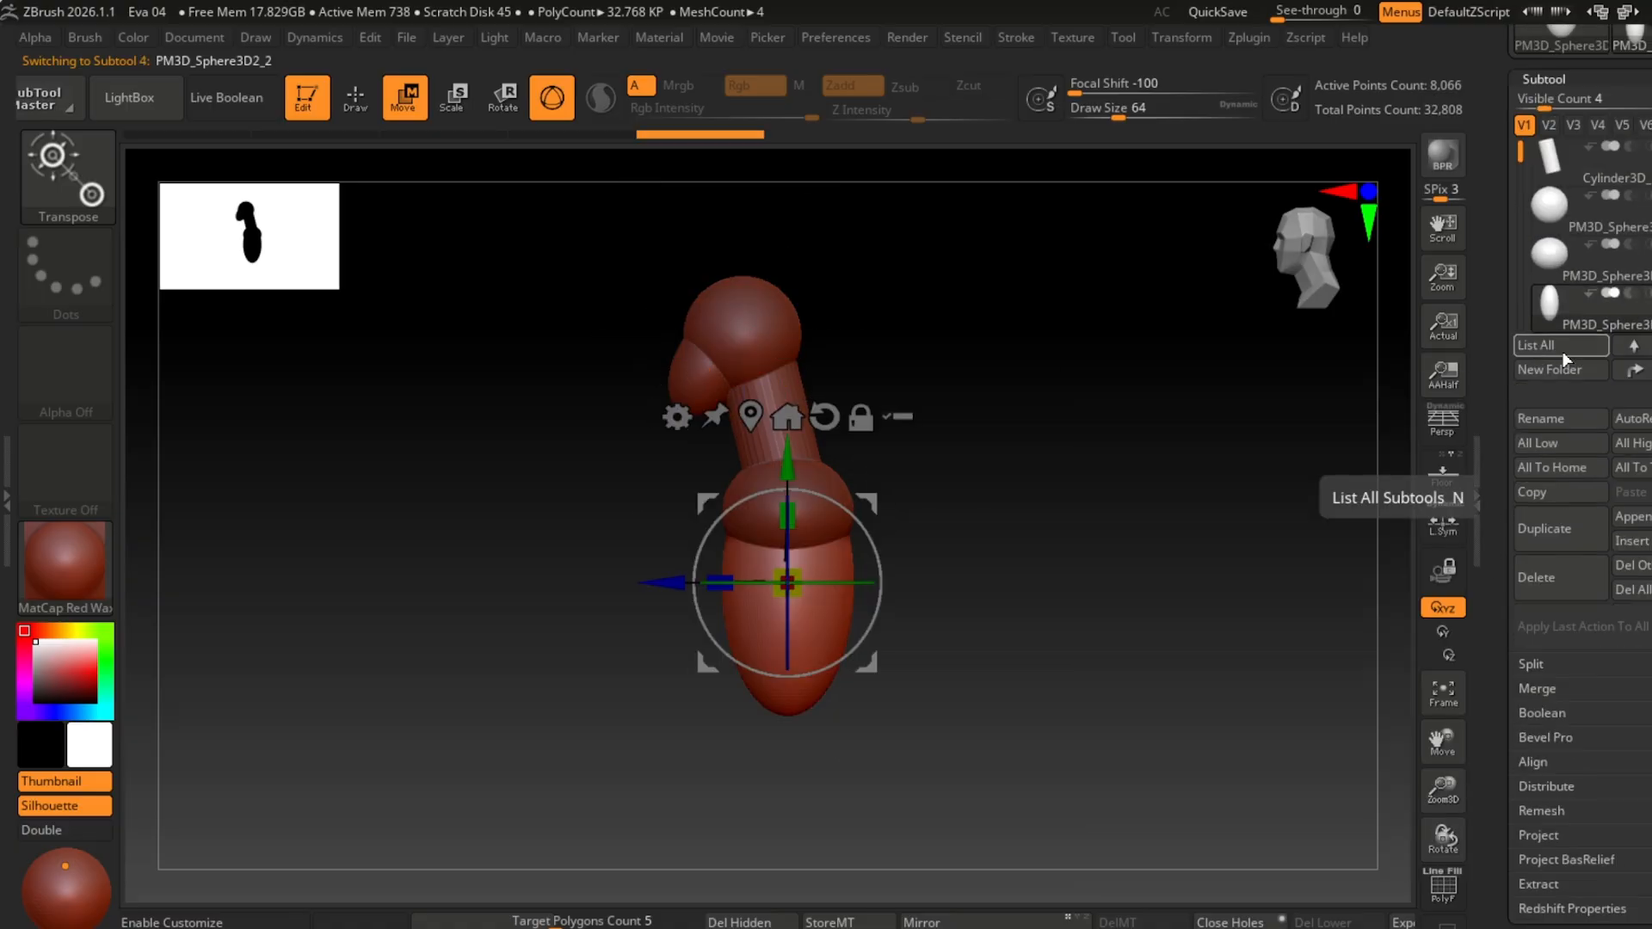
click(1550, 318)
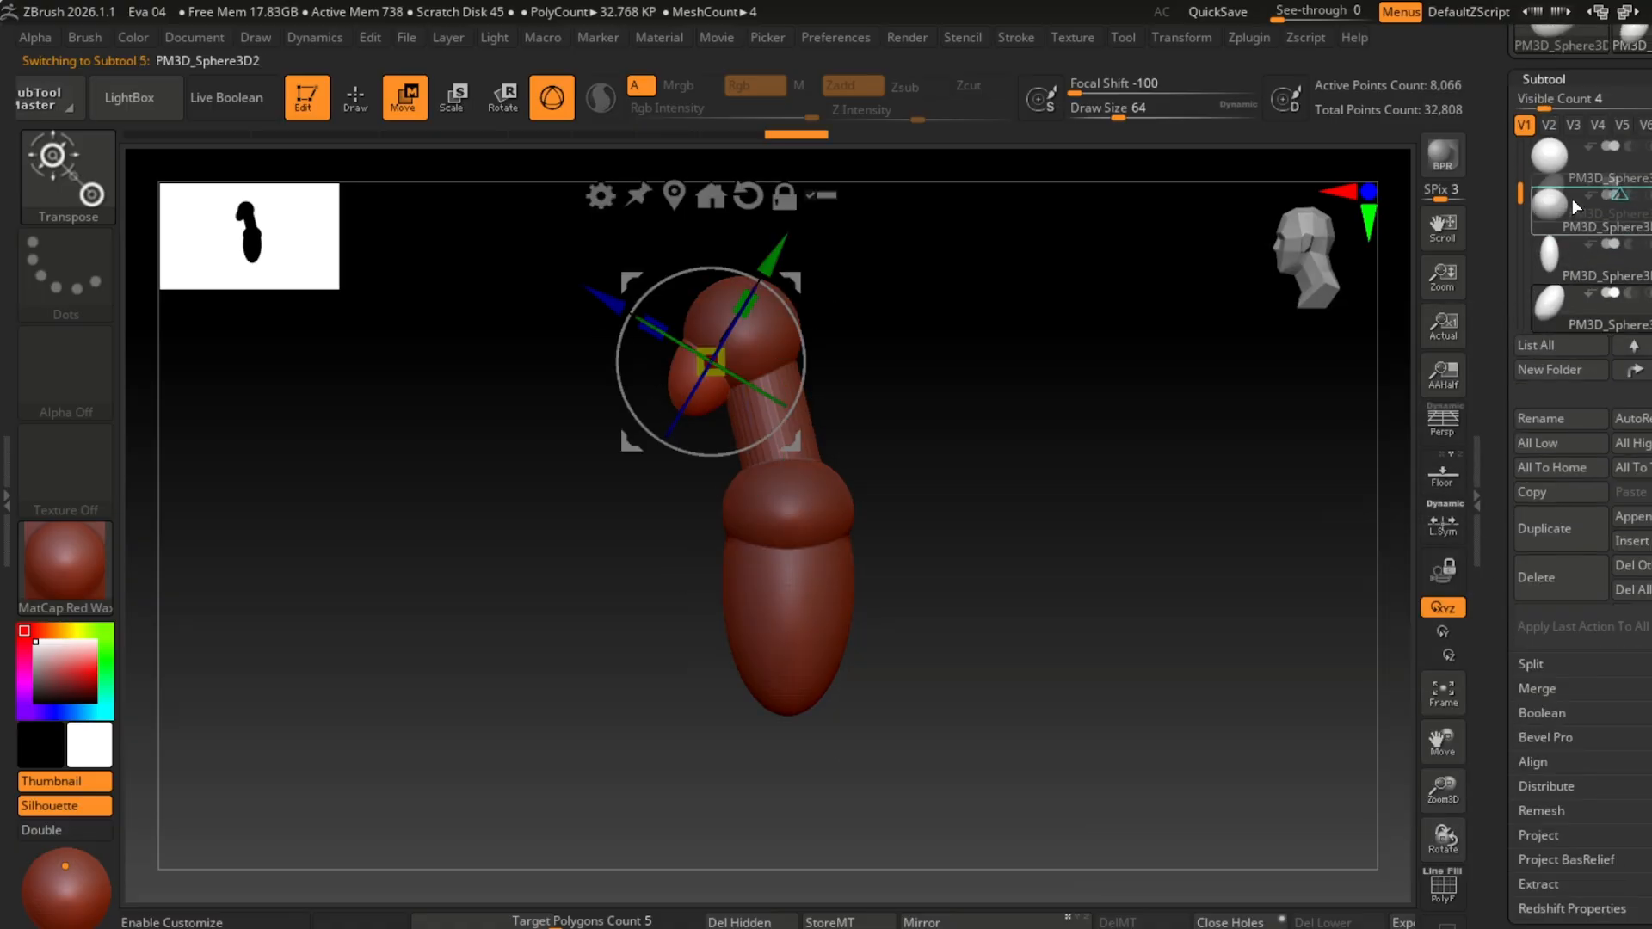
scroll(1563, 258, up, 3)
Step: Merge the head sphere down with the jaw into one subtool
click(1547, 333)
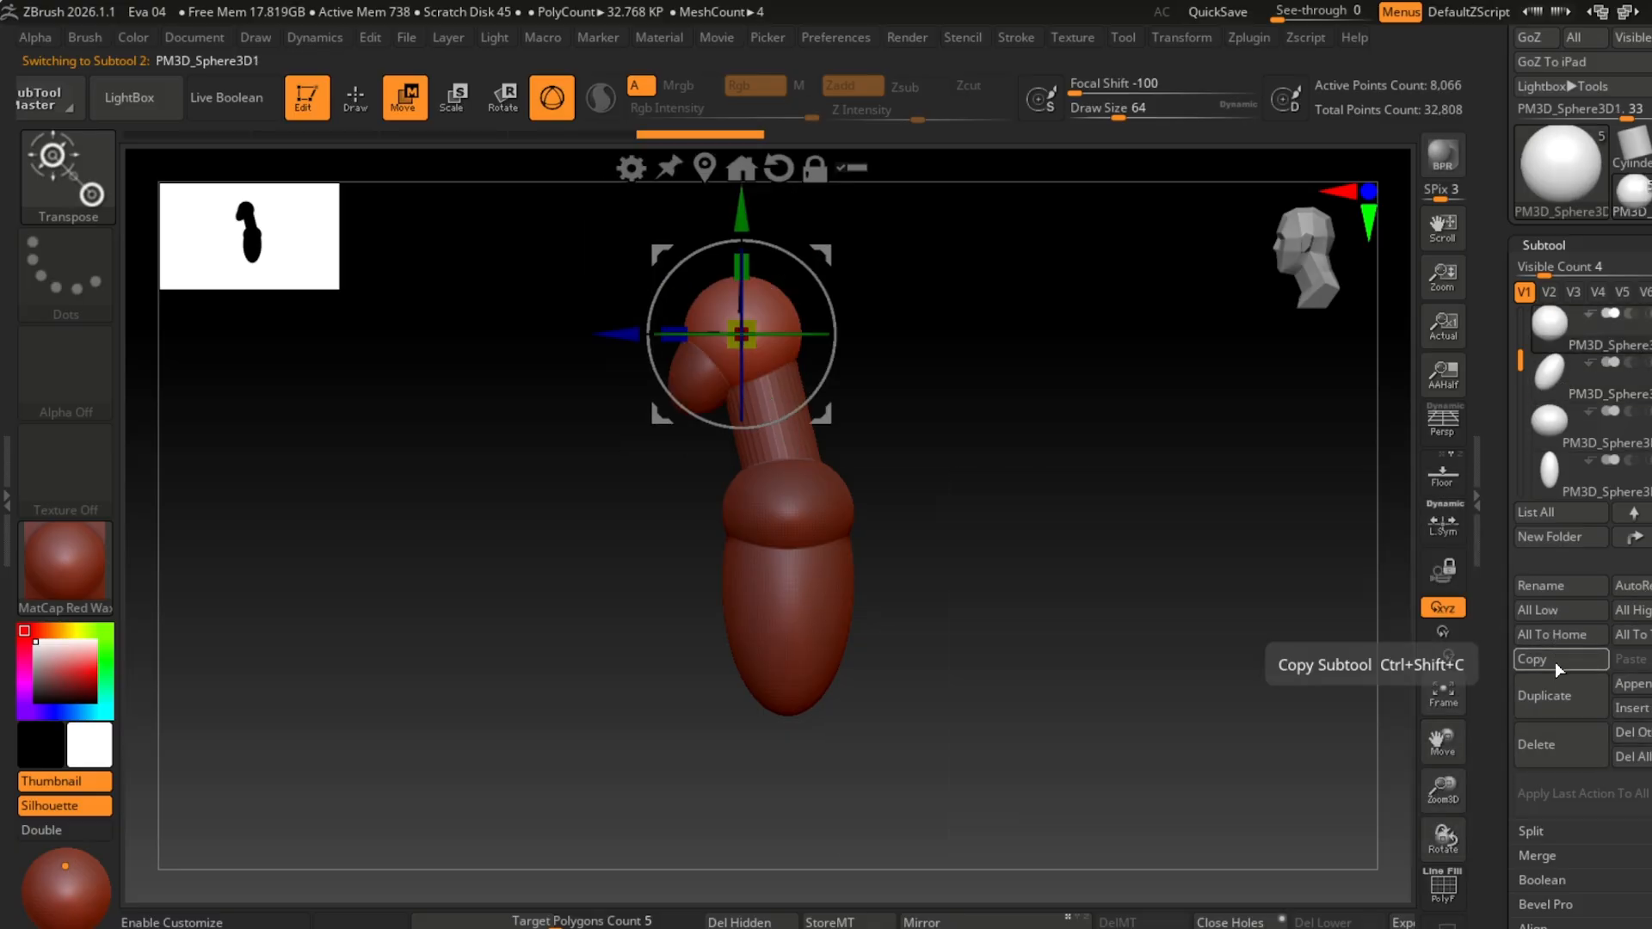
click(1537, 855)
click(1553, 732)
click(1372, 778)
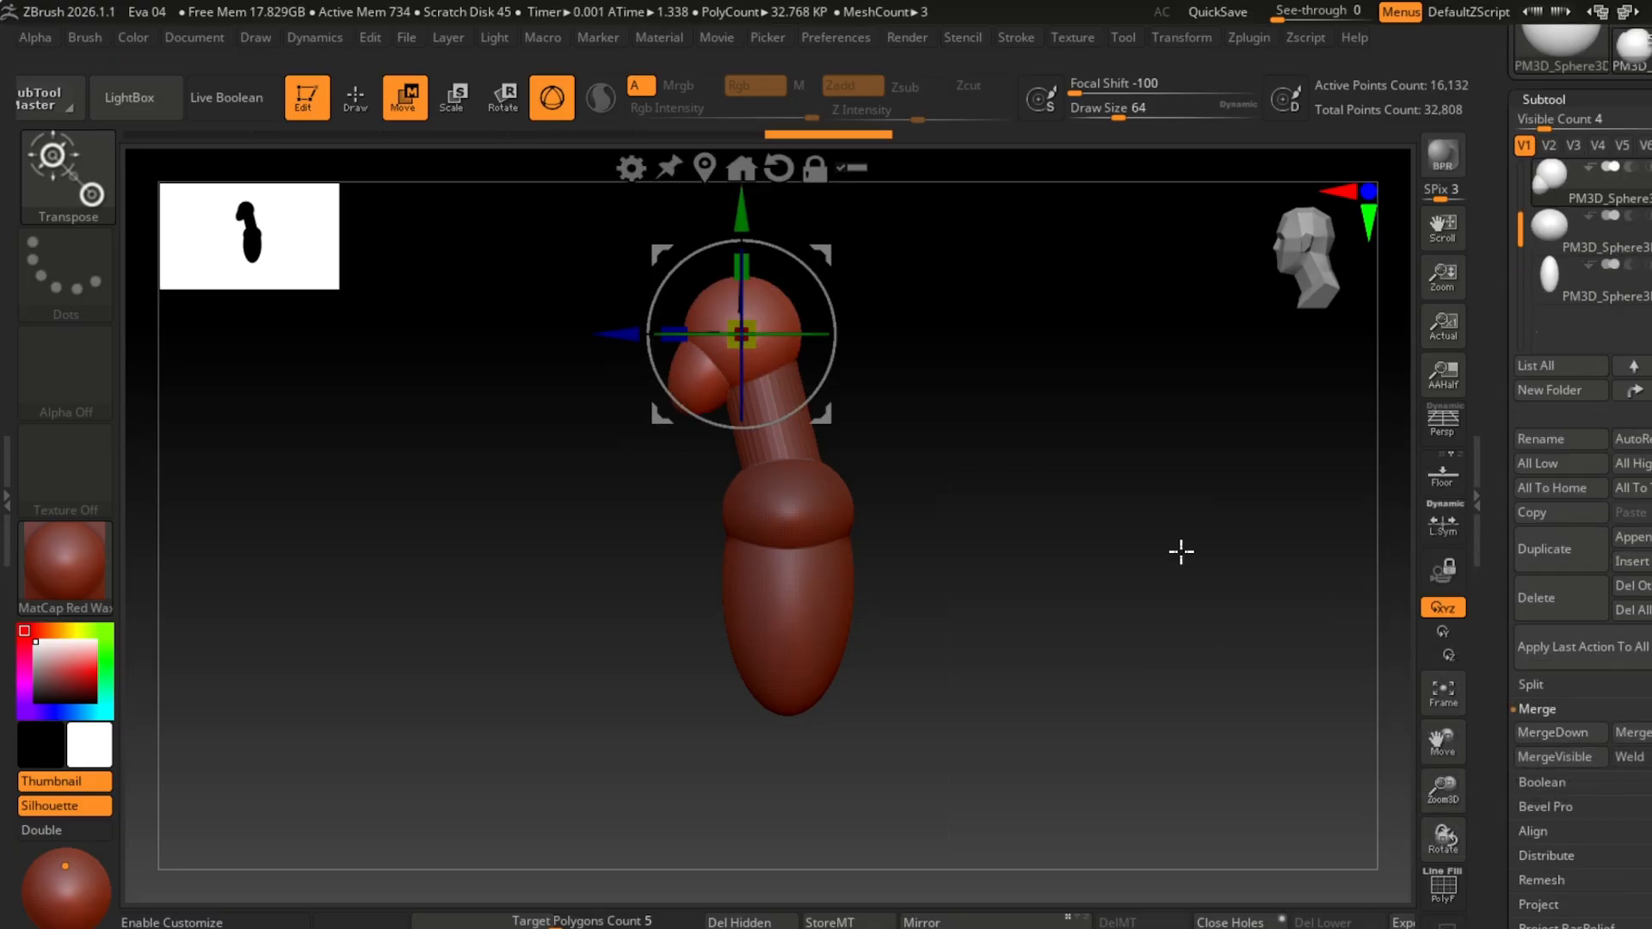
Step: Tilt the neck cylinder further and shift the merged head forward to match in side view
alt+drag(1118, 390, 1169, 521)
drag(784, 258, 784, 304)
drag(659, 426, 667, 425)
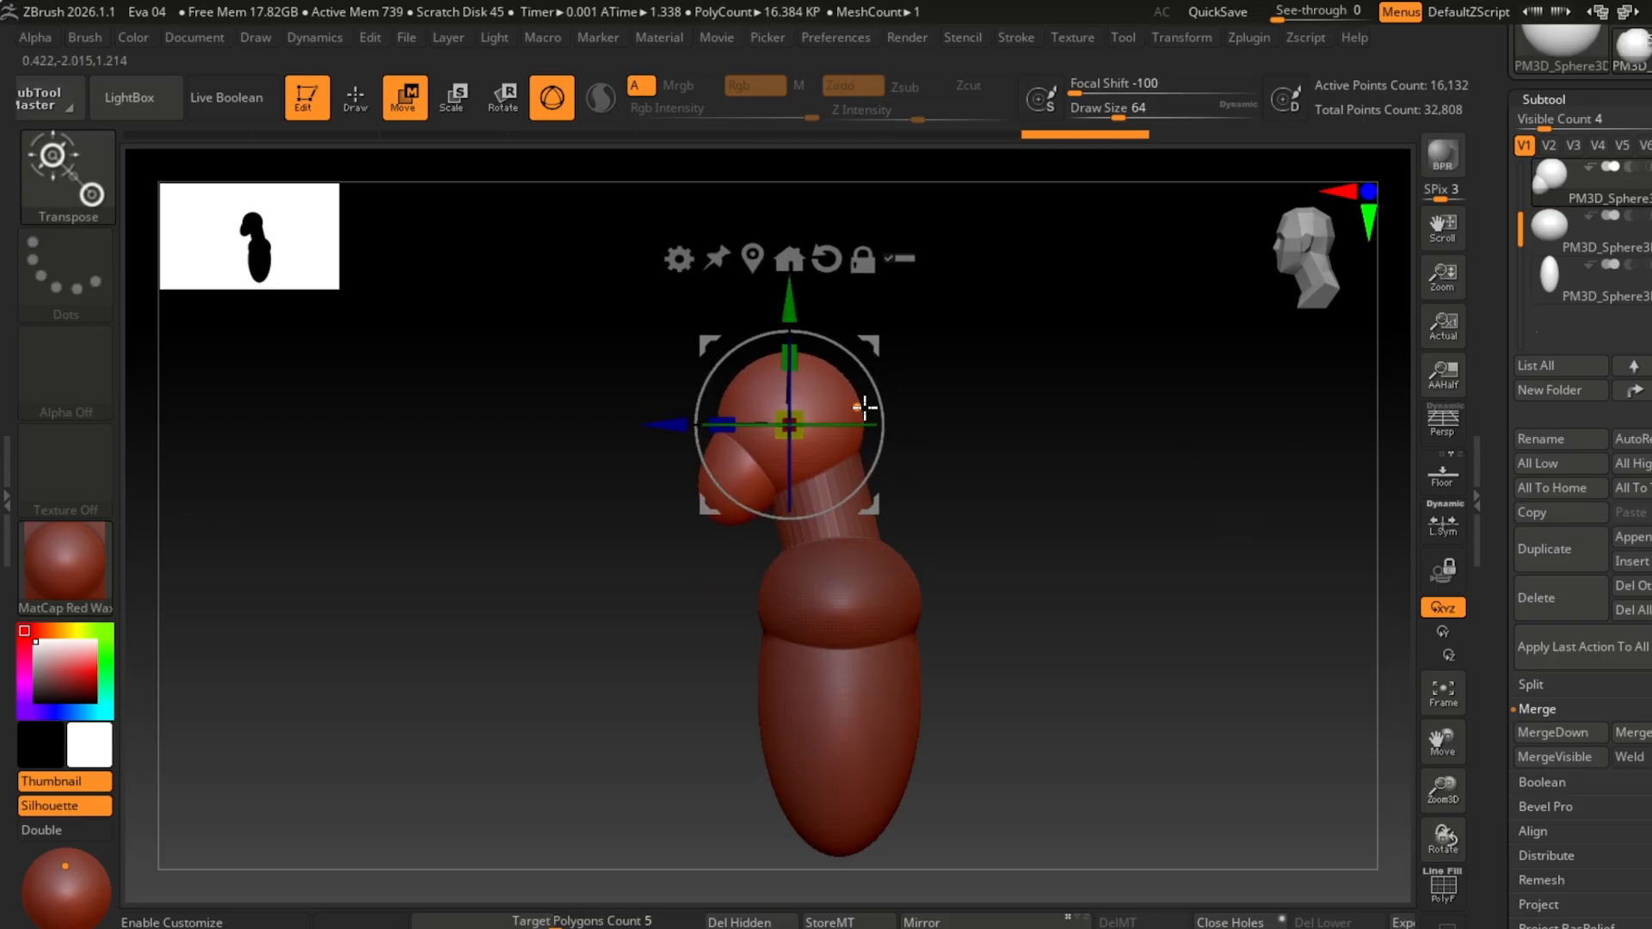
click(1576, 277)
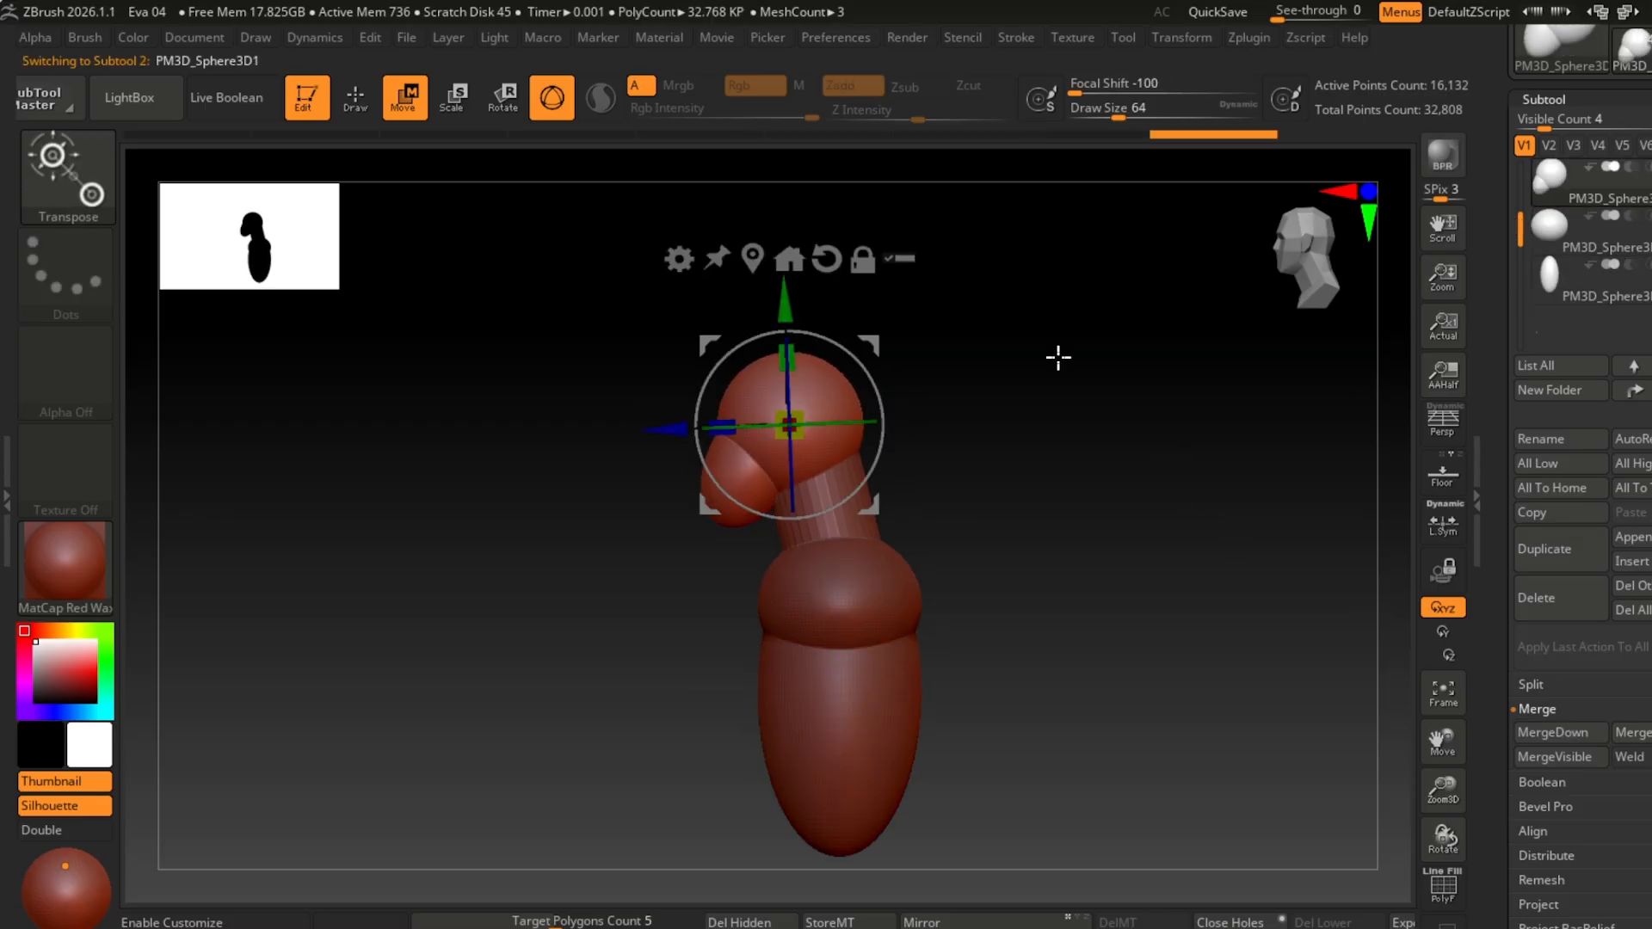
drag(1529, 181, 1529, 171)
click(1571, 182)
drag(885, 435, 869, 422)
drag(695, 555, 678, 564)
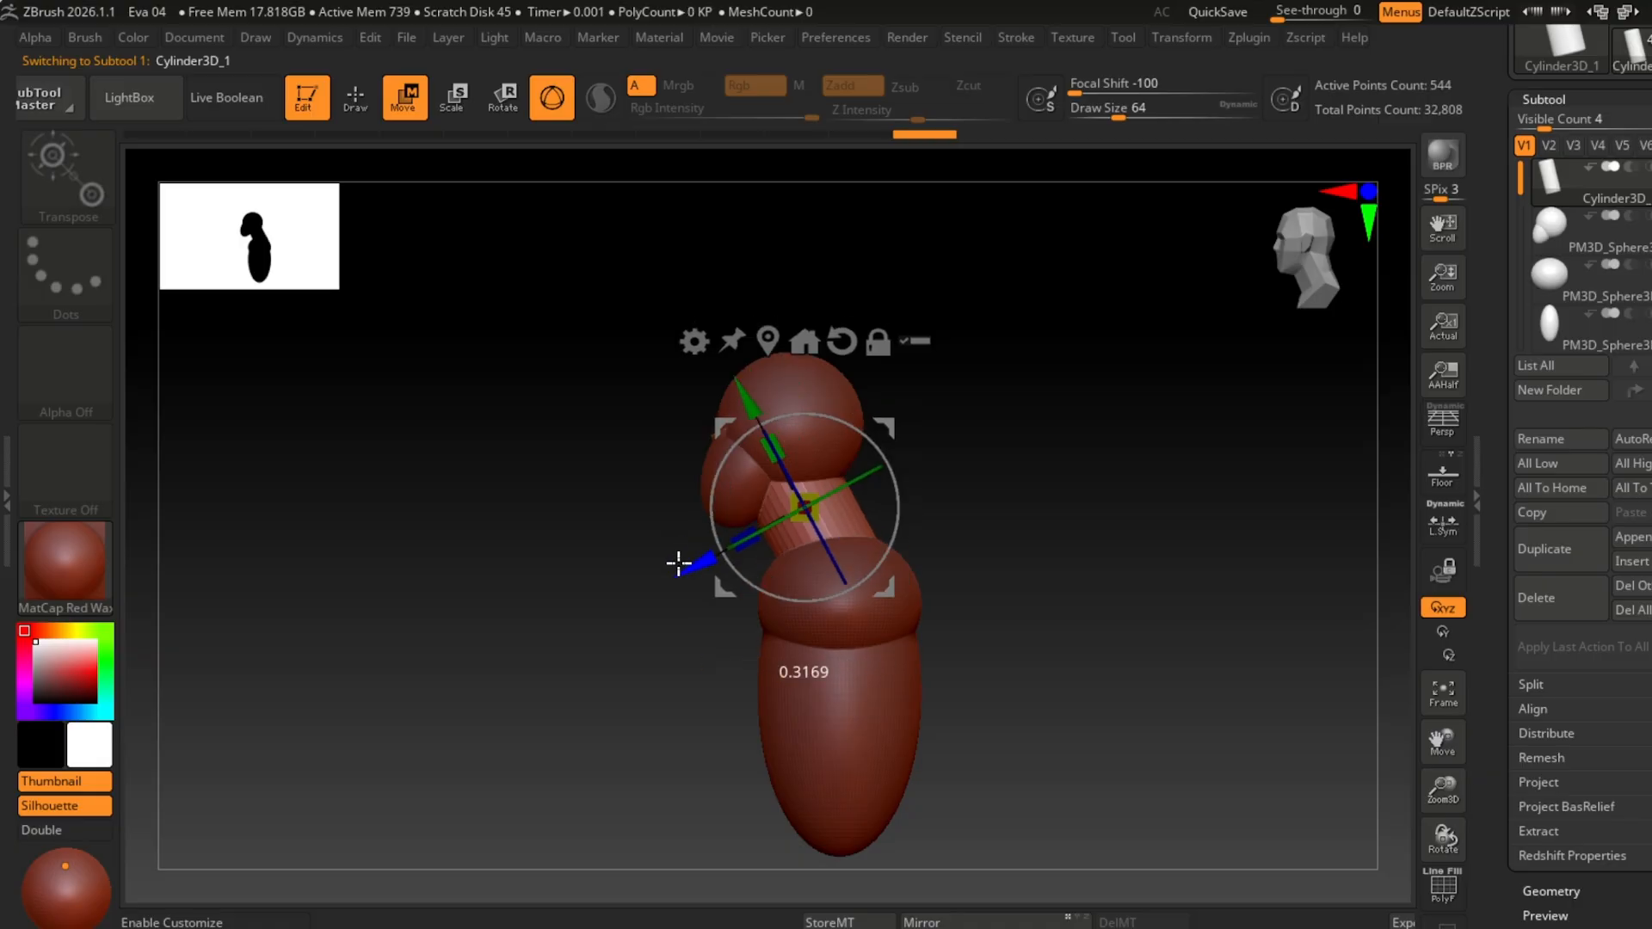
alt+click(801, 417)
drag(645, 439, 599, 441)
Step: Append a new sphere subtool and scale it down to shoulder size
alt+drag(1066, 513, 1100, 541)
click(1635, 536)
click(974, 564)
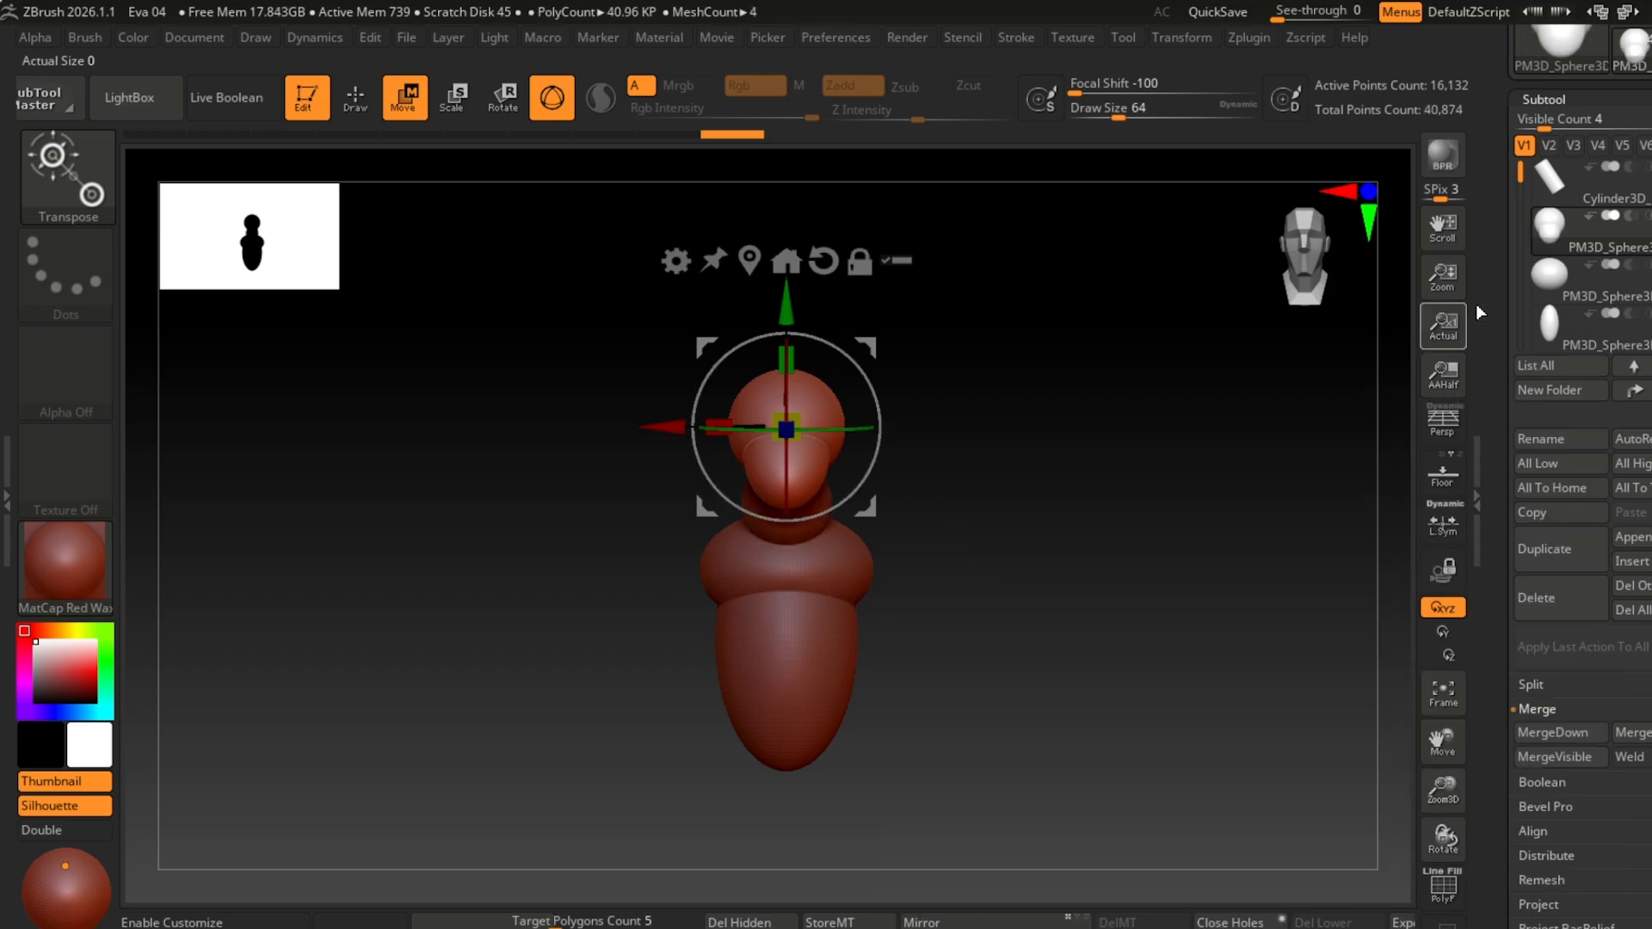
click(1564, 283)
scroll(1567, 288, down, 2)
scroll(1567, 288, up, 2)
drag(1522, 222, 1520, 377)
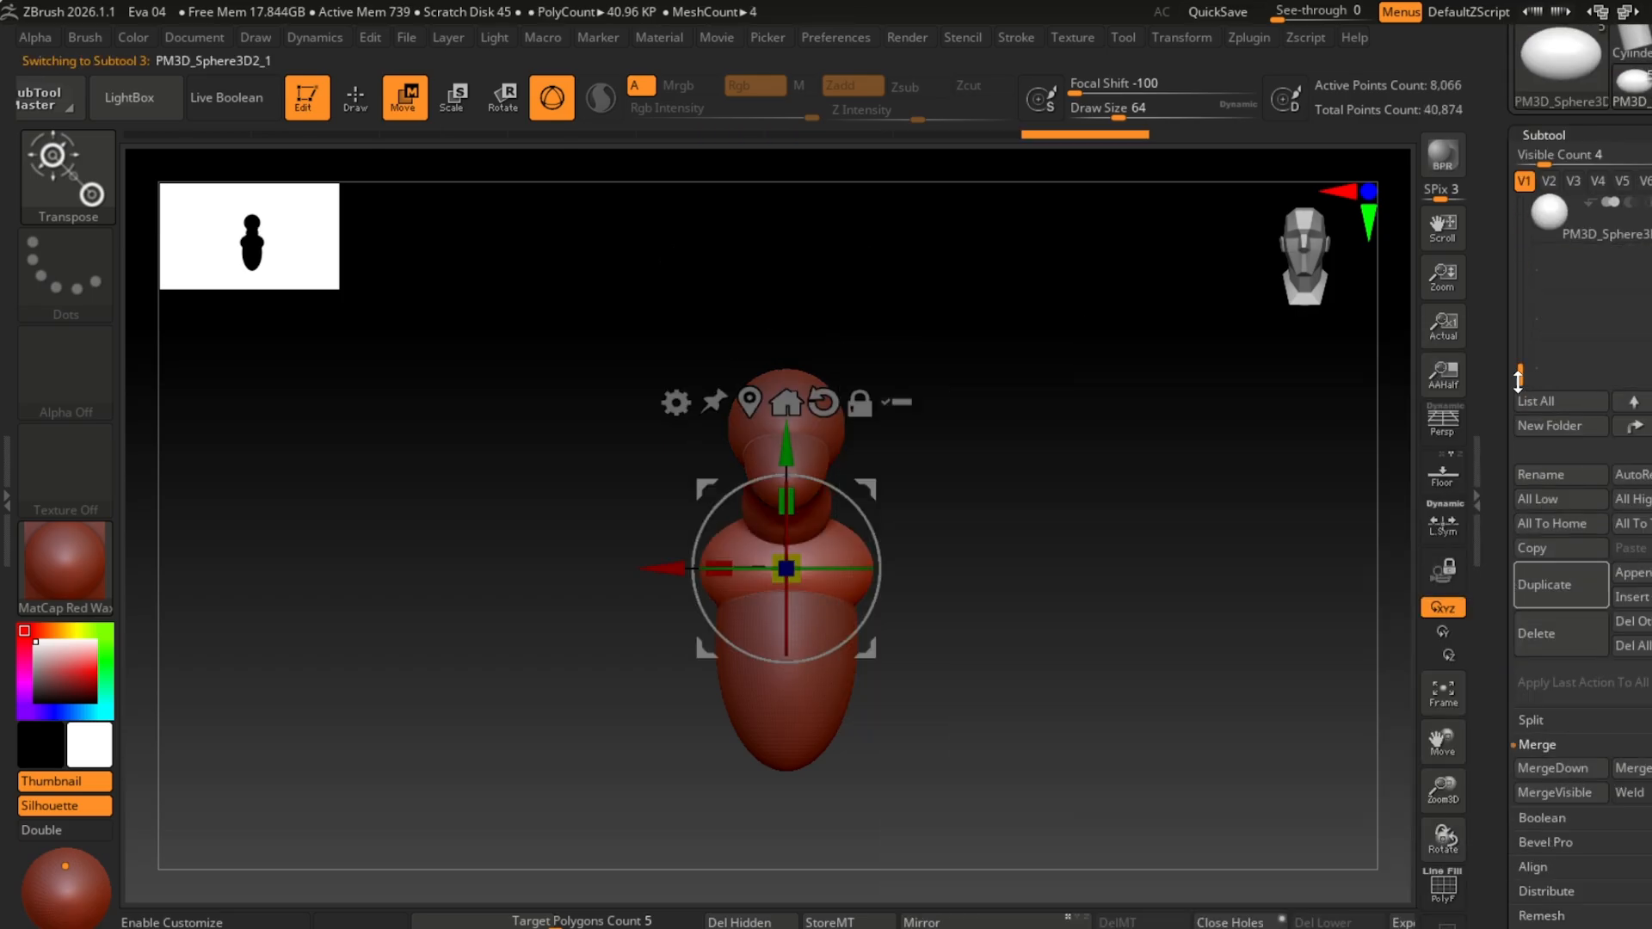
click(1553, 217)
drag(892, 393, 893, 463)
Step: Position the small sphere at one side of the chest as the shoulder, slightly elongated and tilted
click(1334, 247)
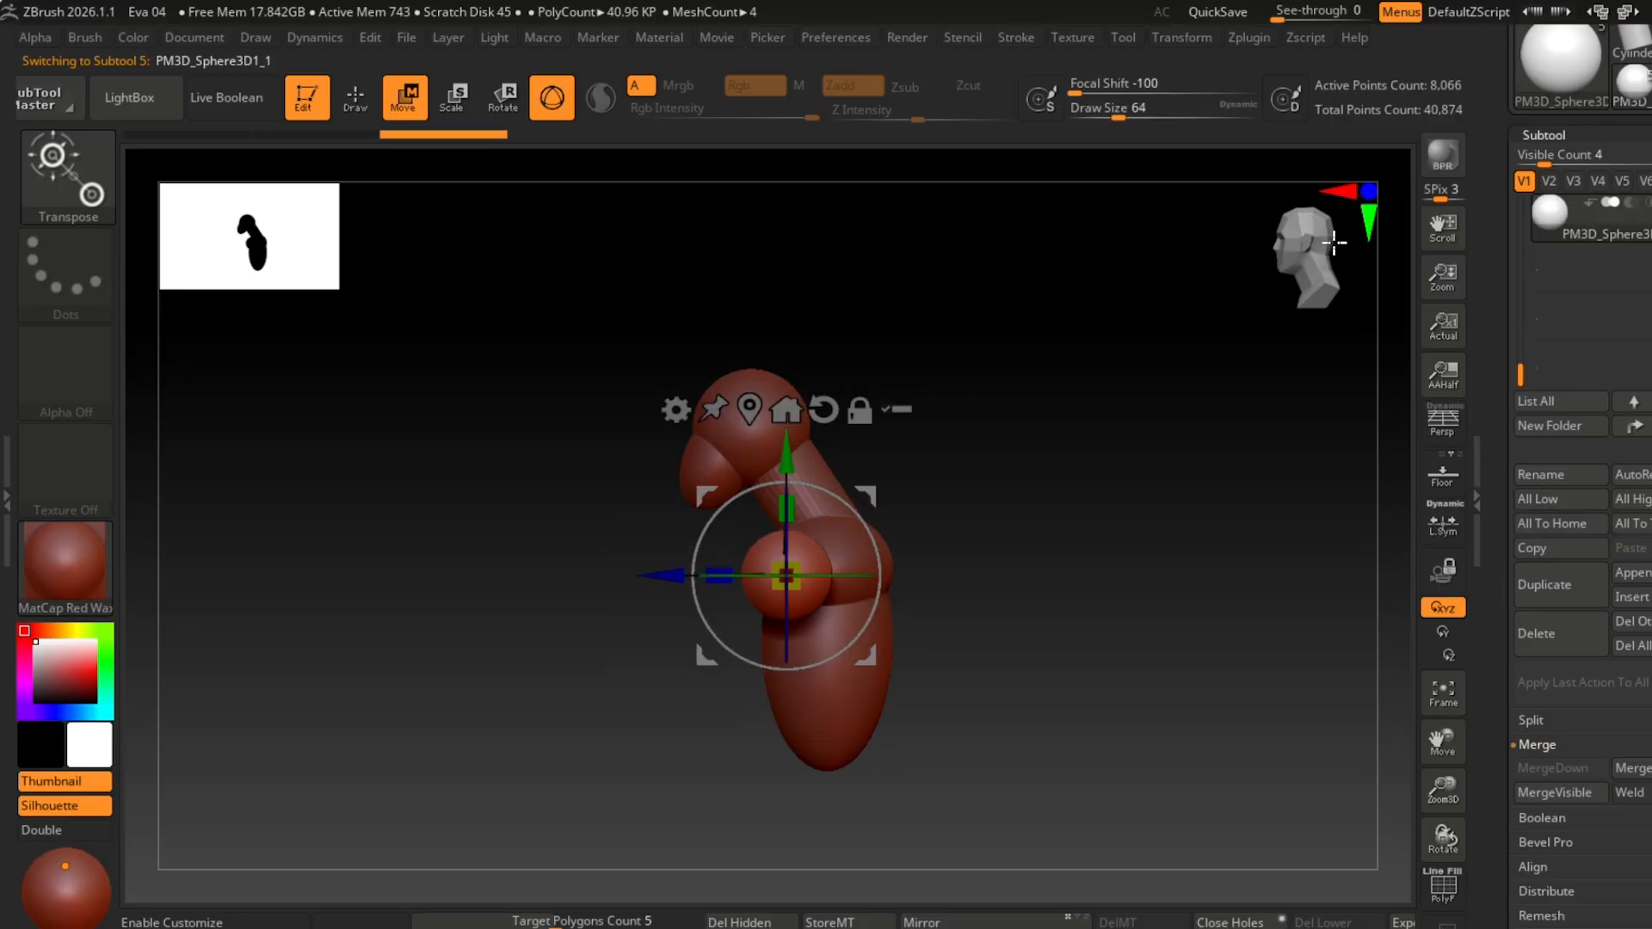
alt+drag(1206, 506, 1151, 512)
drag(607, 563, 675, 564)
click(1356, 260)
alt+drag(1093, 508, 1044, 399)
Step: Duplicate the shoulder sphere, stretch the copy into a long upper arm below it and tilt it slightly in side view
key(ctrl+shift+d)
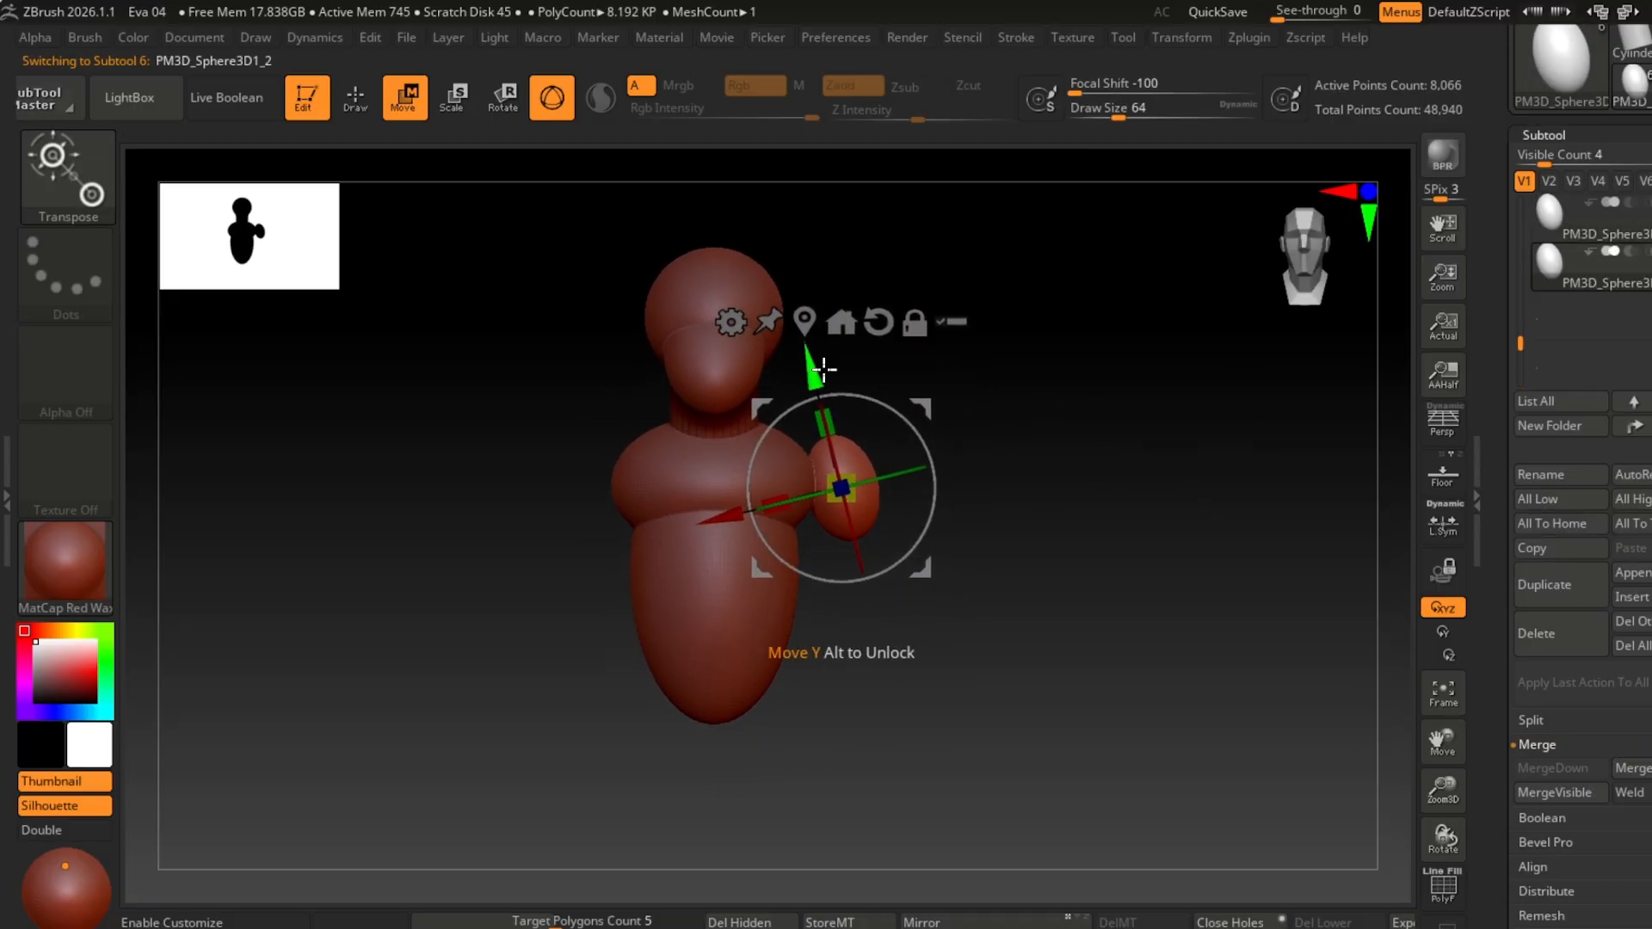
drag(948, 540, 735, 573)
click(1572, 218)
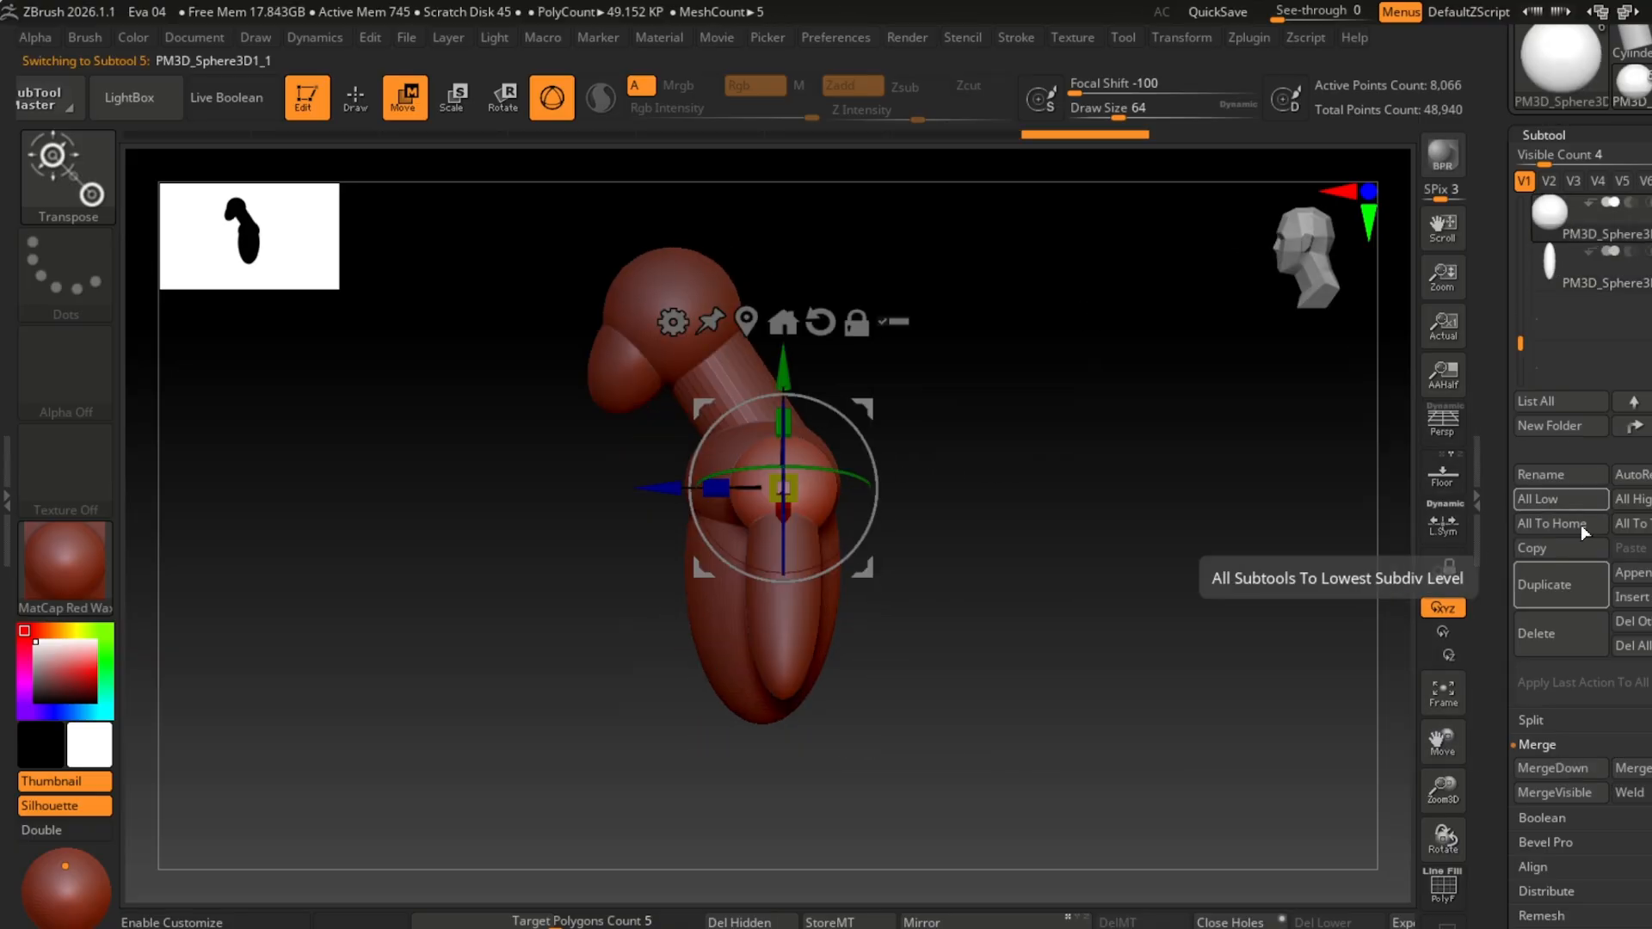
click(1572, 267)
drag(876, 558, 876, 560)
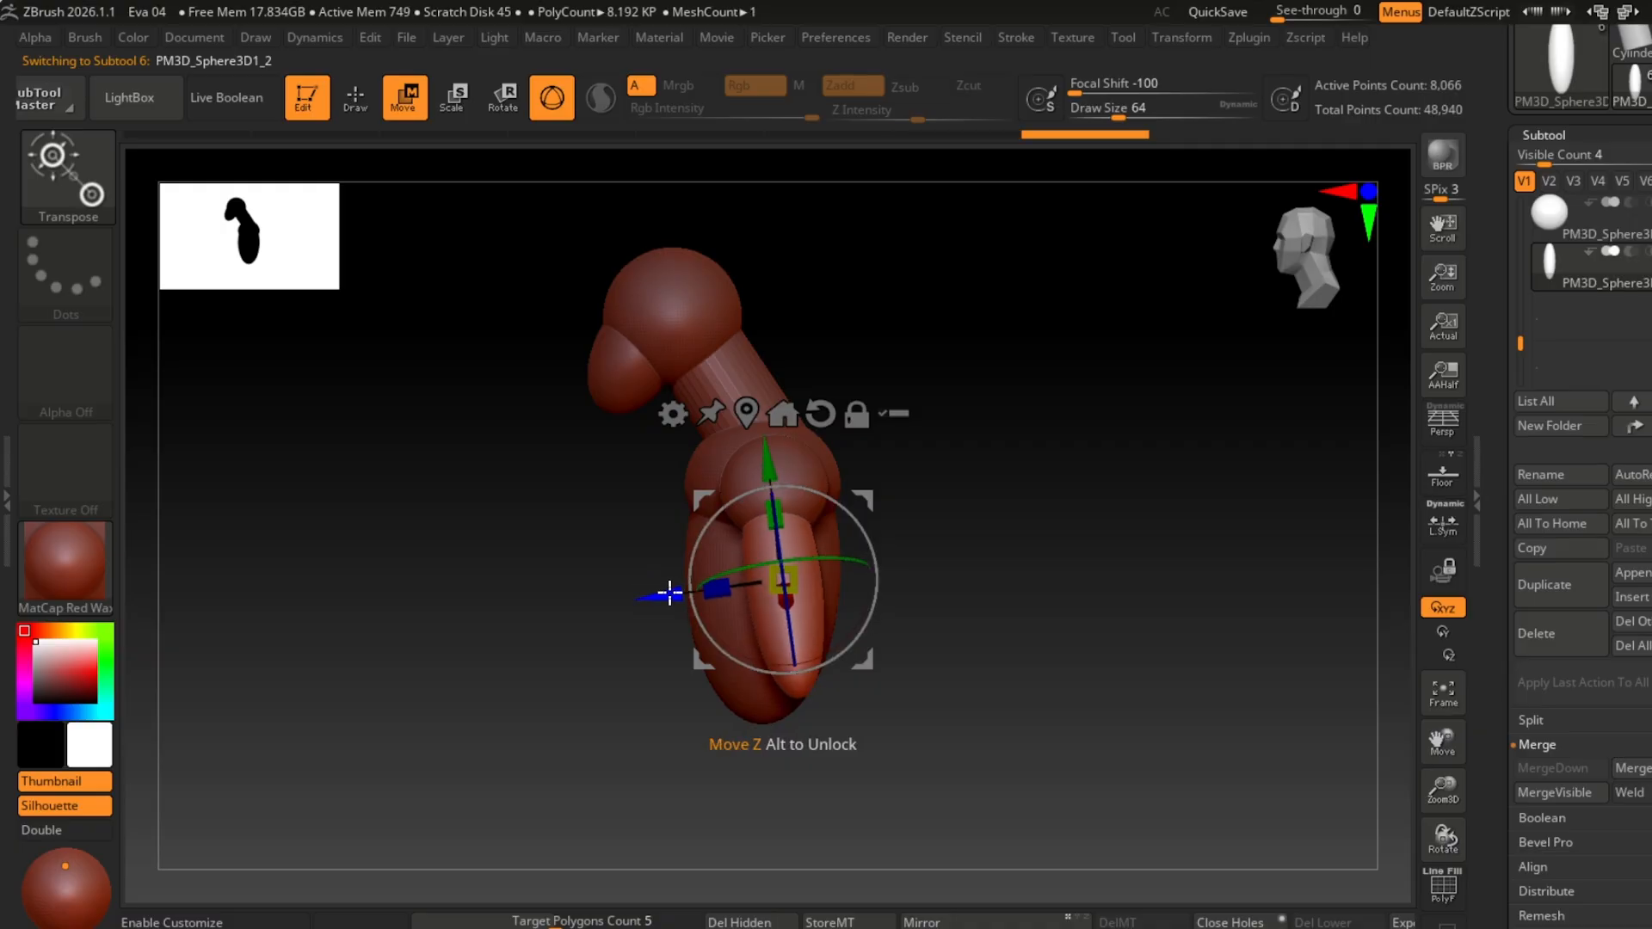
Step: Duplicate the upper arm, place the copy beneath it as the forearm and angle it forward at the elbow
click(1339, 249)
click(1548, 568)
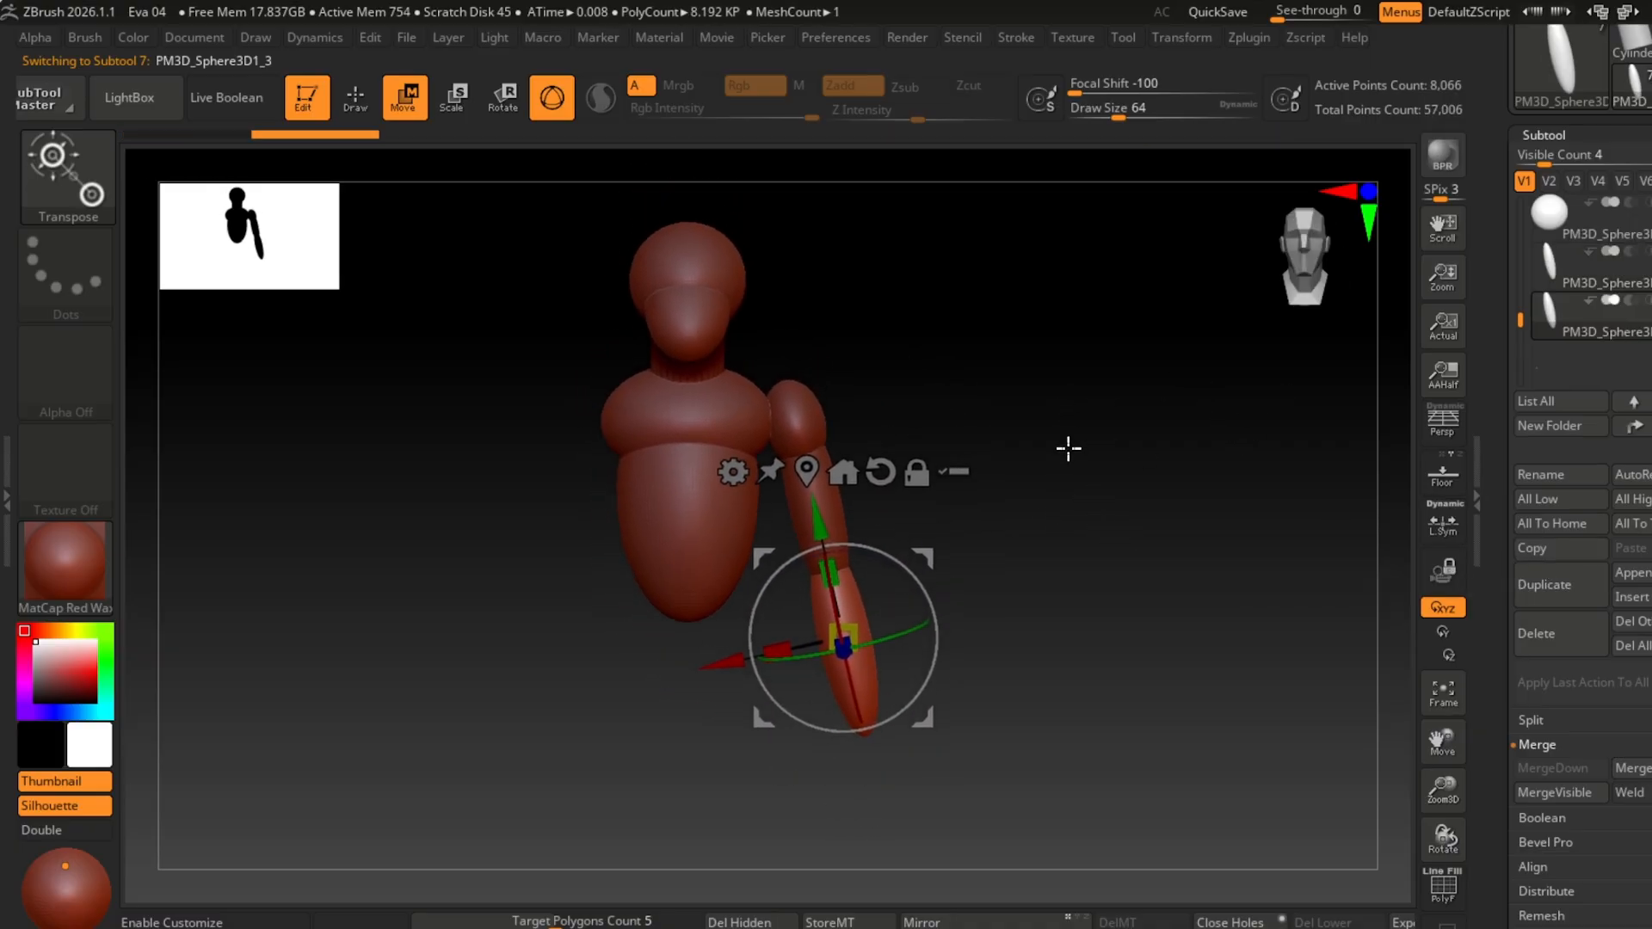
drag(939, 616, 939, 618)
drag(1054, 635, 838, 596)
drag(648, 624, 621, 617)
drag(750, 520, 745, 541)
click(1301, 262)
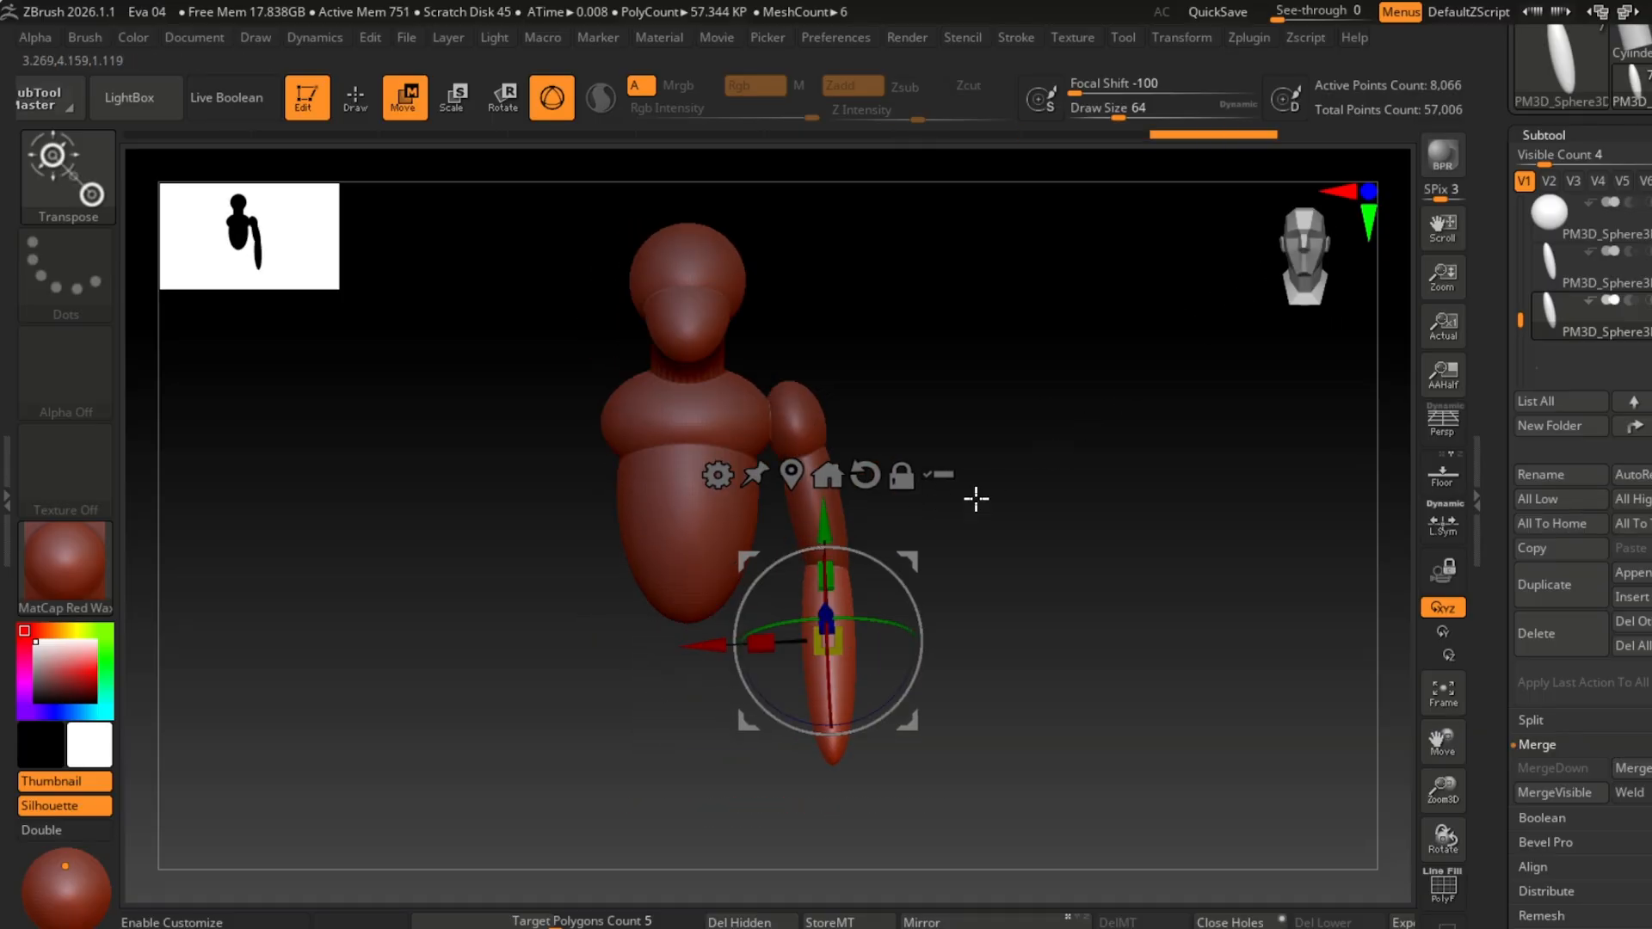
click(1517, 241)
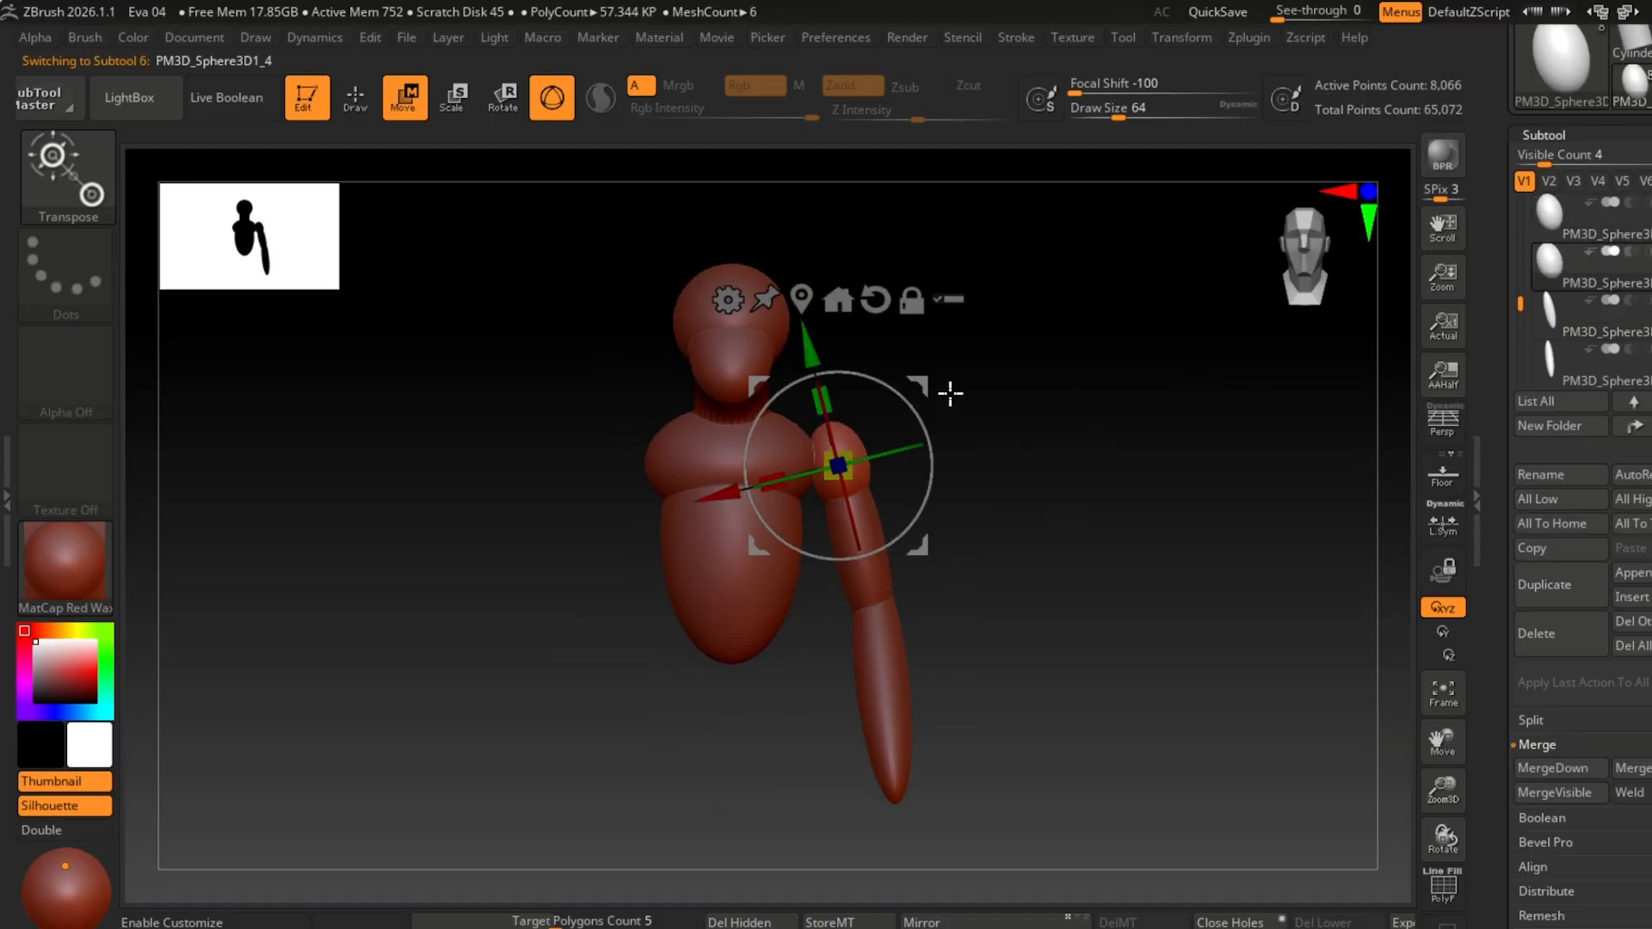
drag(950, 394, 828, 413)
right_drag(904, 435, 816, 508)
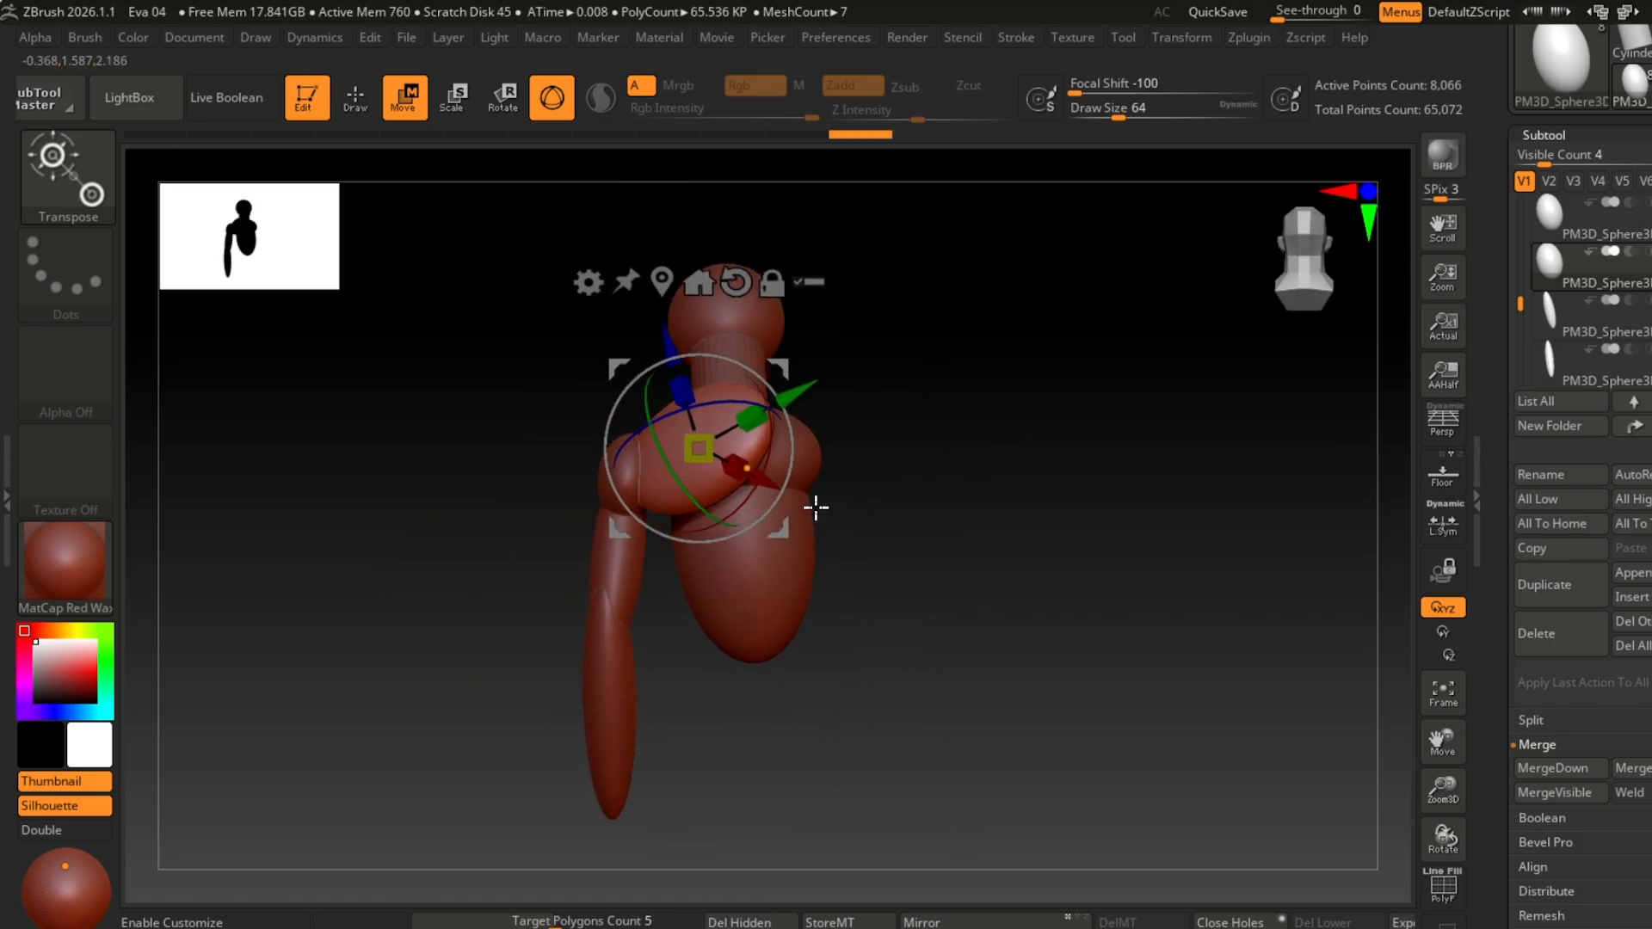
click(1565, 649)
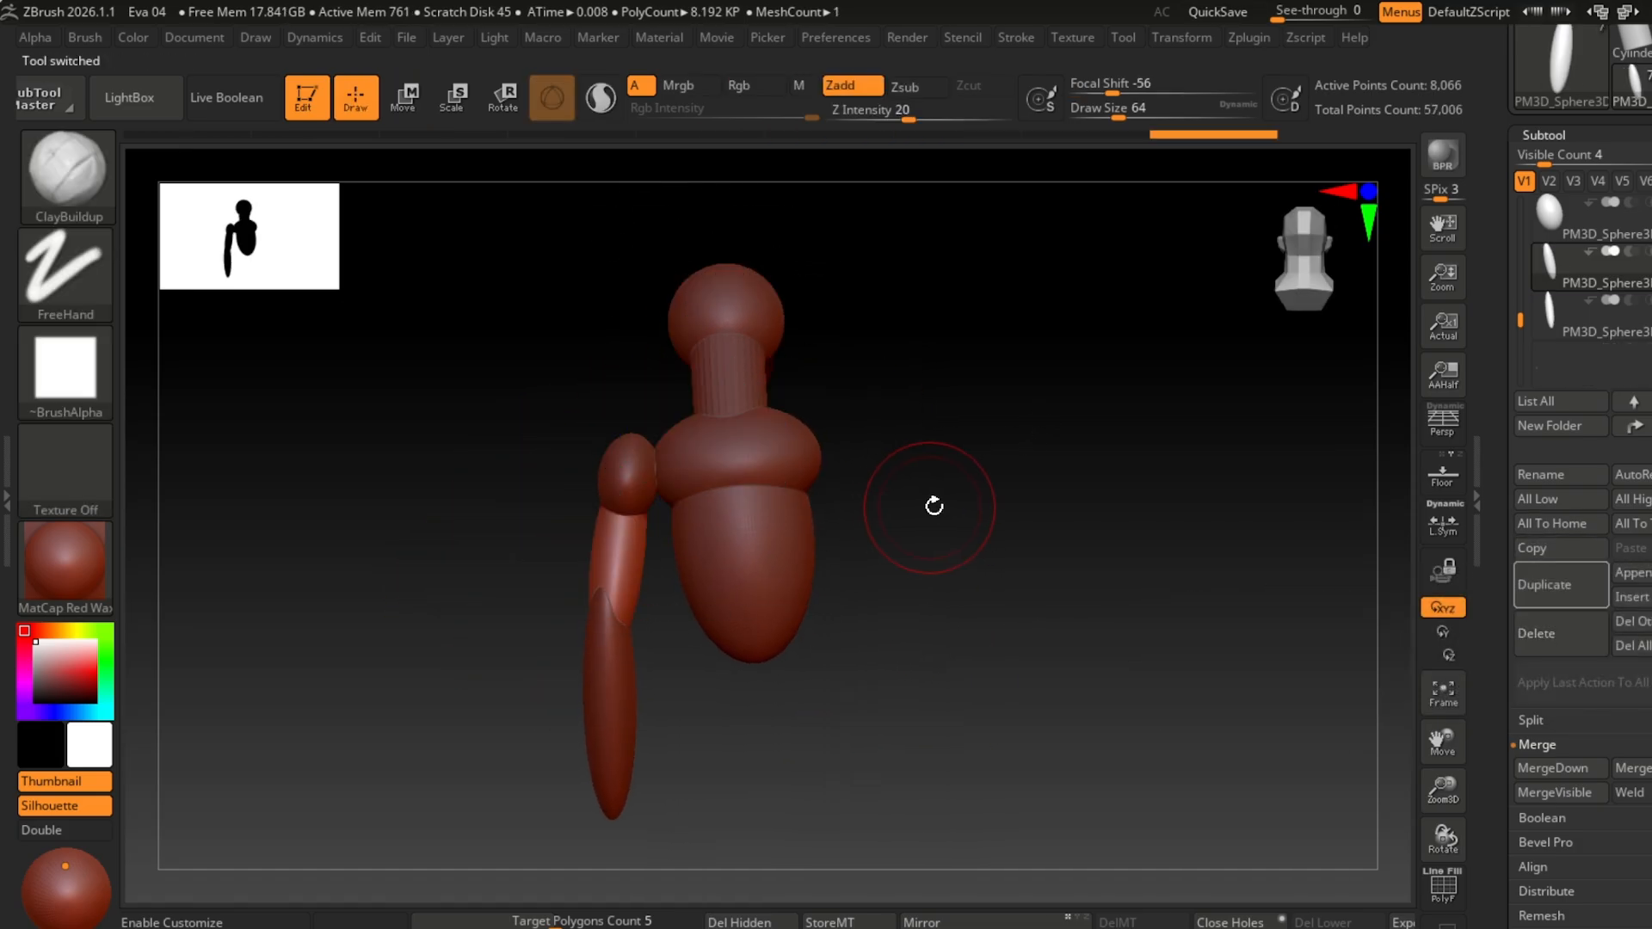
Step: Scale the merged head down slightly in proportion to the torso and check its fit on the neck
click(1301, 254)
key(q)
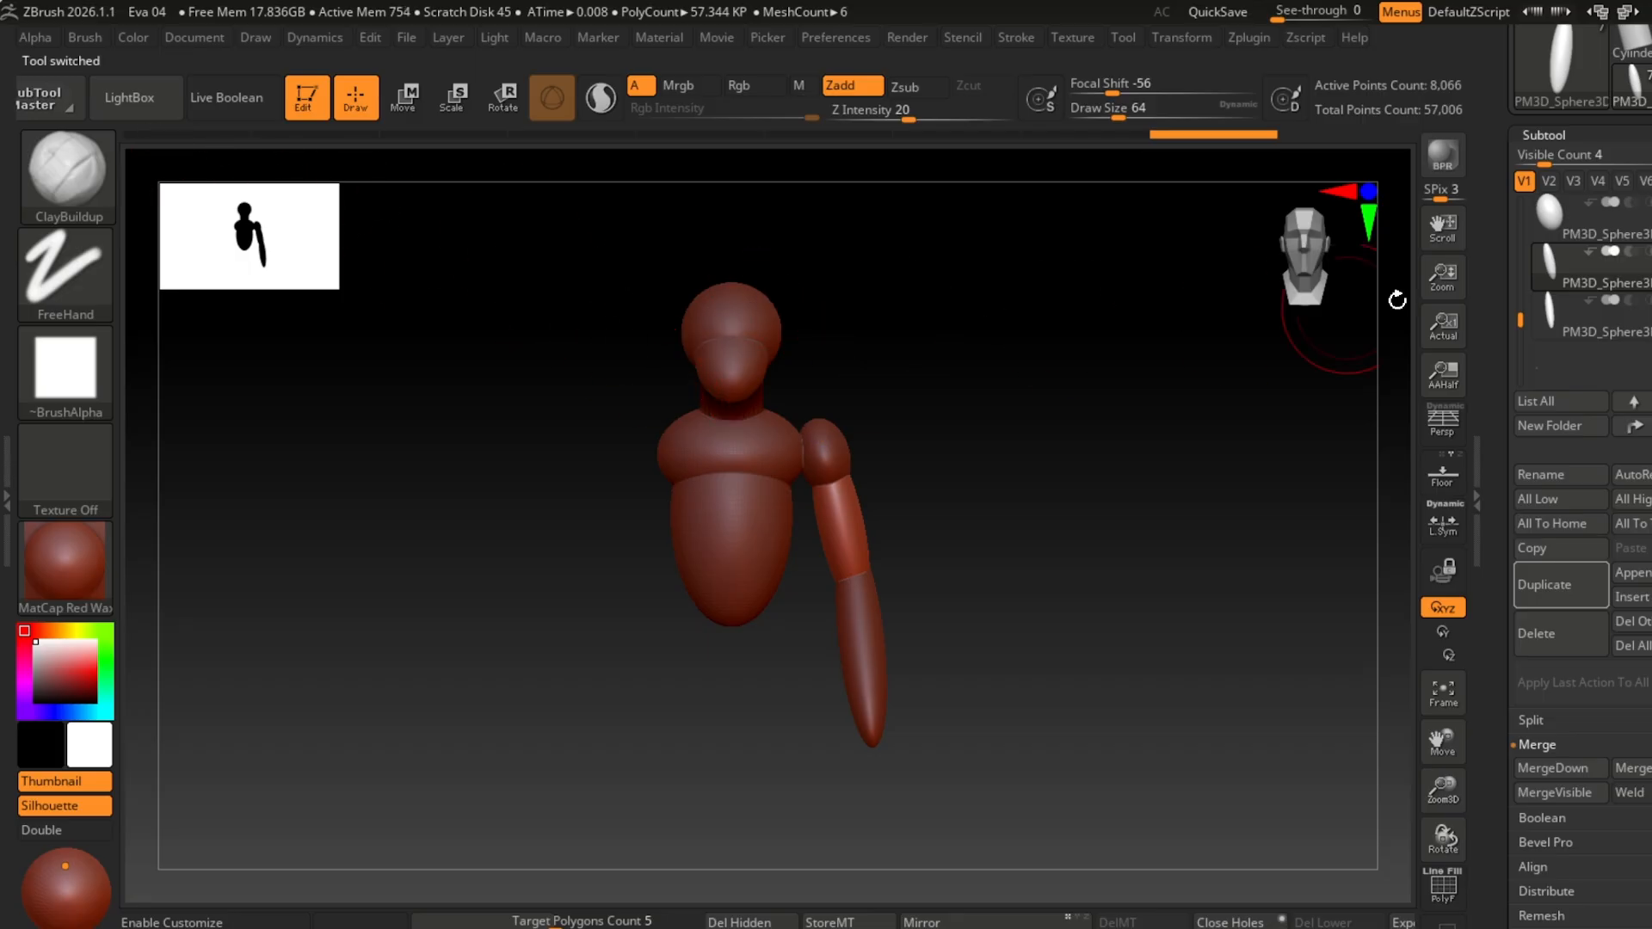
key(Up)
alt+click(708, 311)
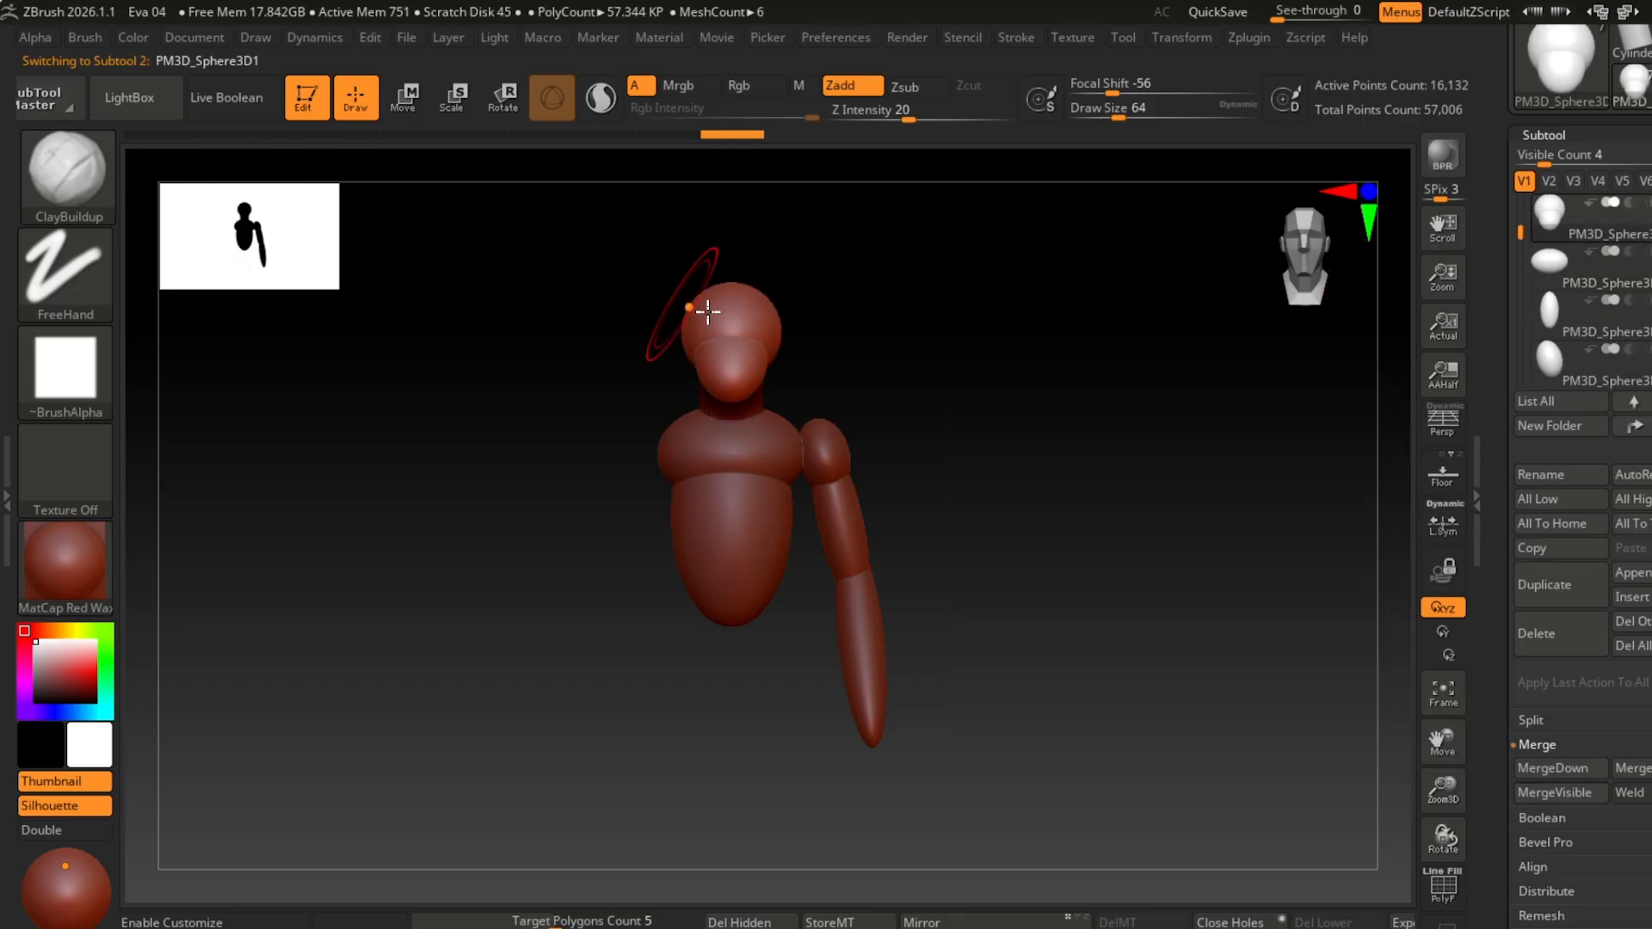
click(472, 112)
drag(732, 334, 721, 341)
drag(1093, 297, 951, 282)
alt+drag(999, 449, 1032, 481)
alt+click(763, 361)
alt+click(658, 357)
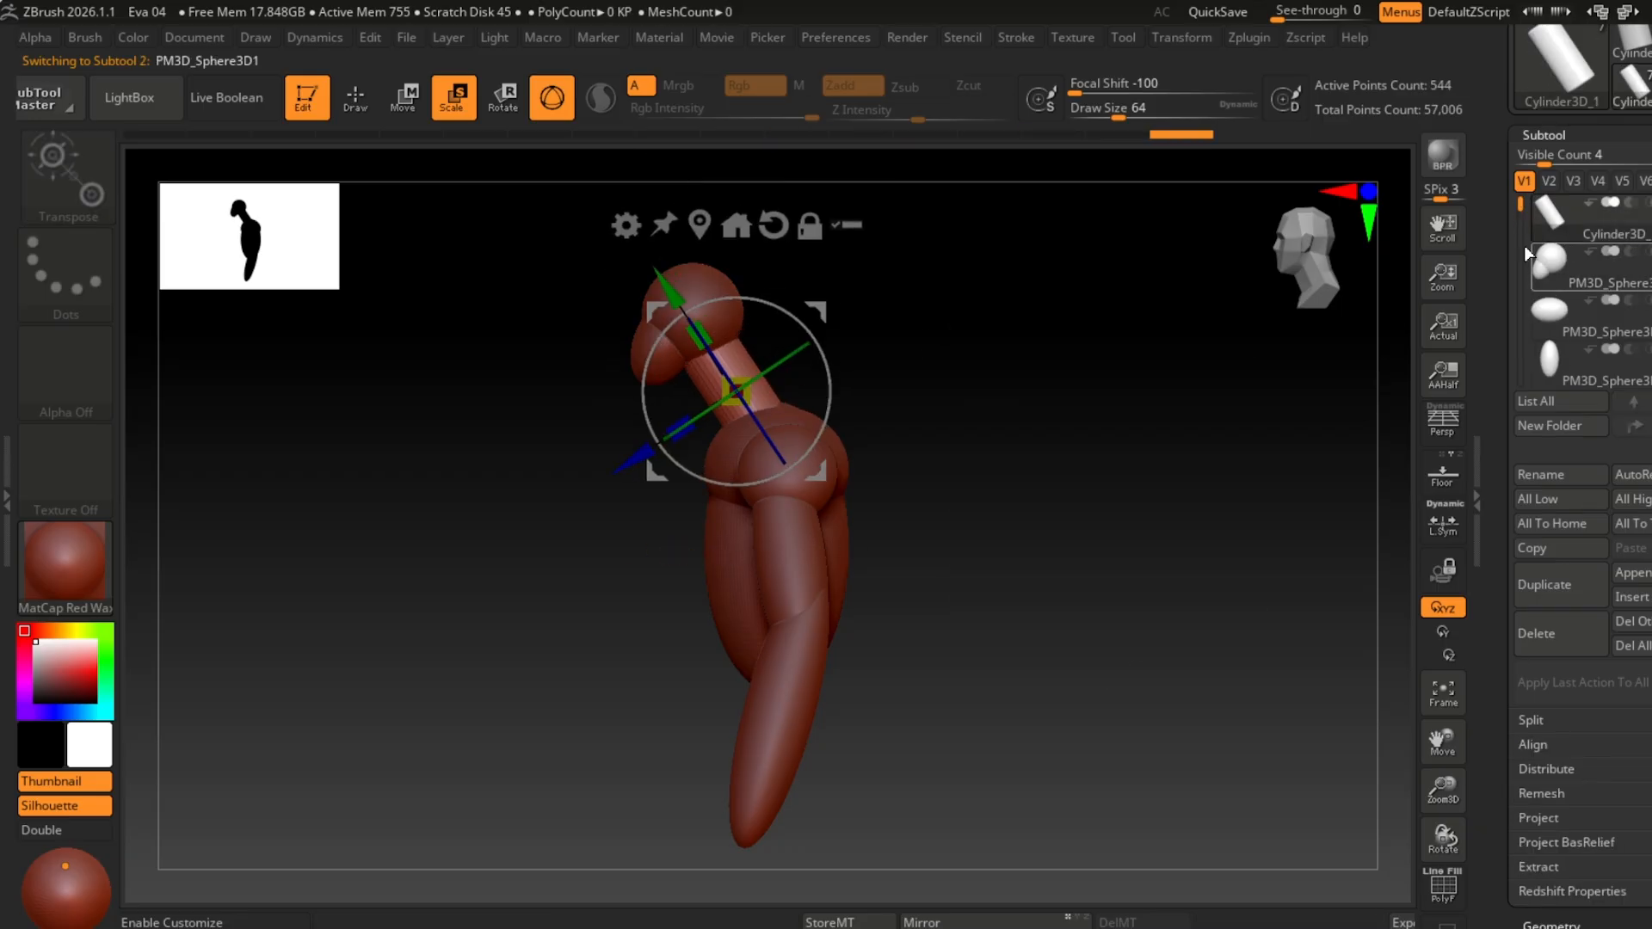
drag(1046, 538, 1205, 508)
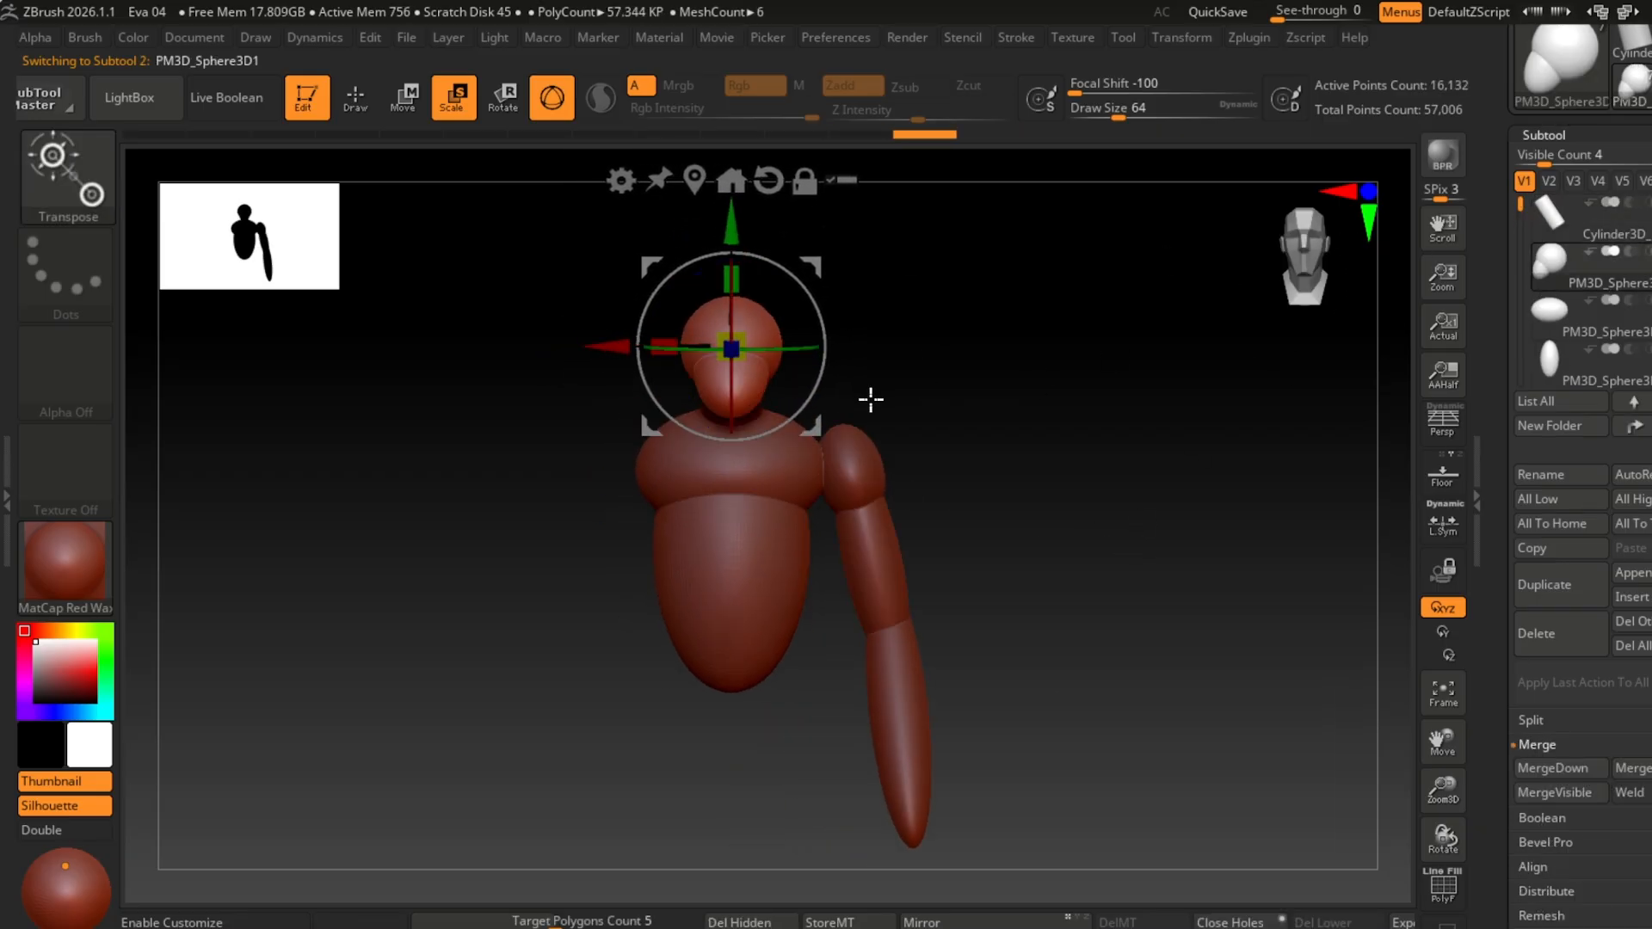
Step: Merge the chest subtool down with the torso below it
click(1557, 325)
click(1554, 768)
click(1371, 808)
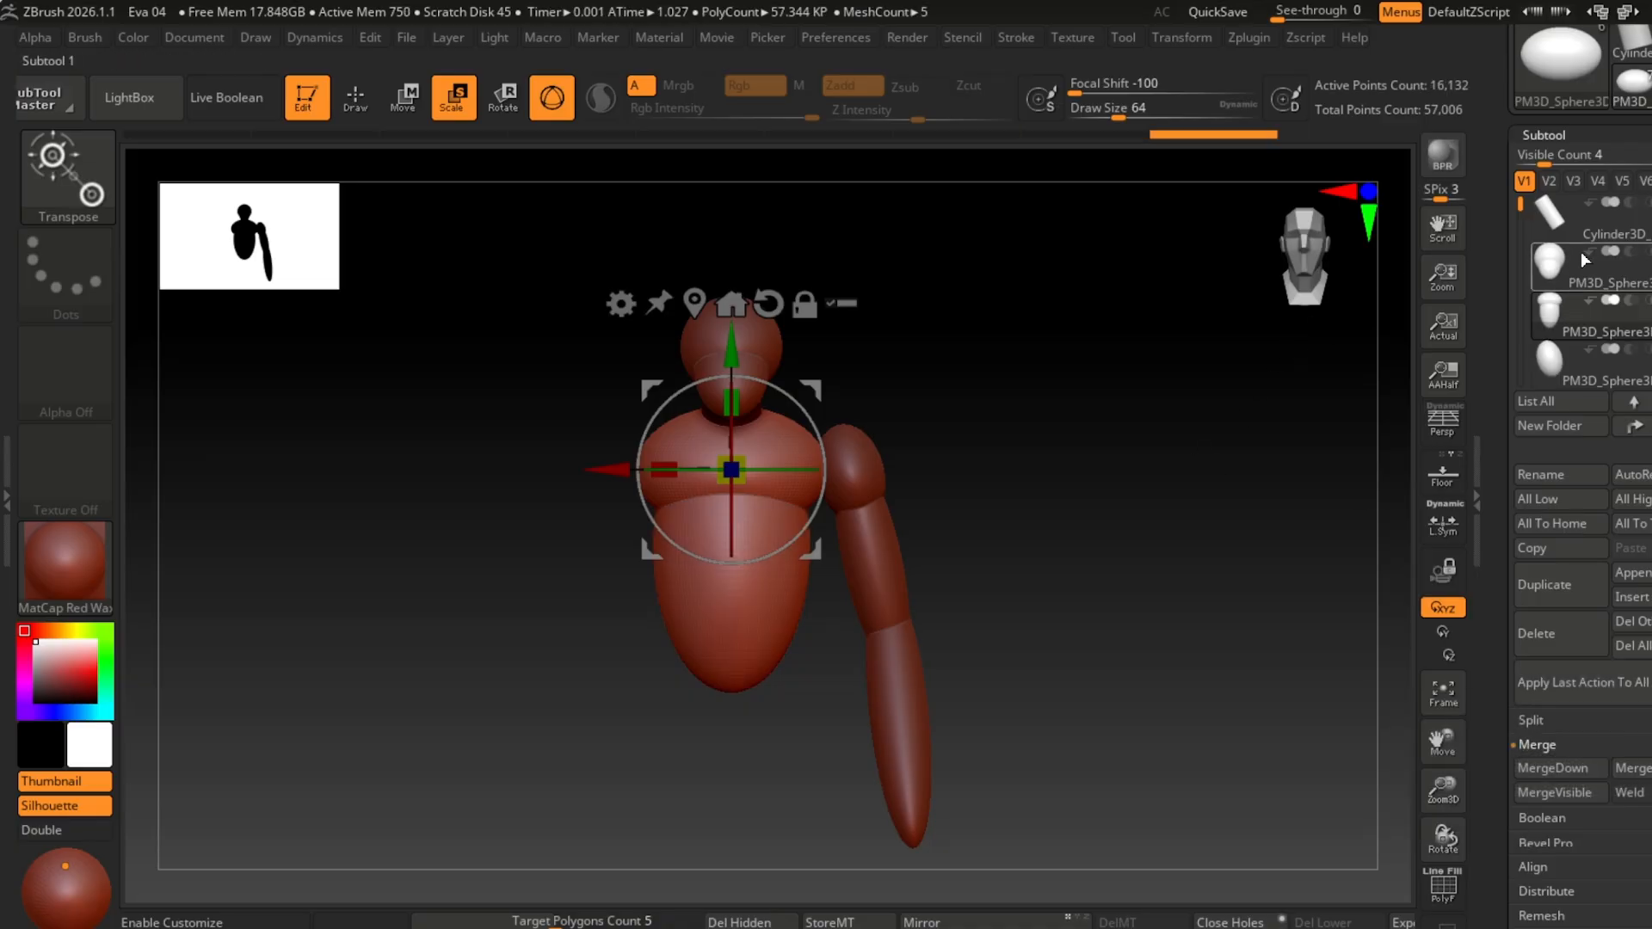
Step: Try to merge the head subtool down into the neck cylinder
click(1584, 260)
click(1560, 719)
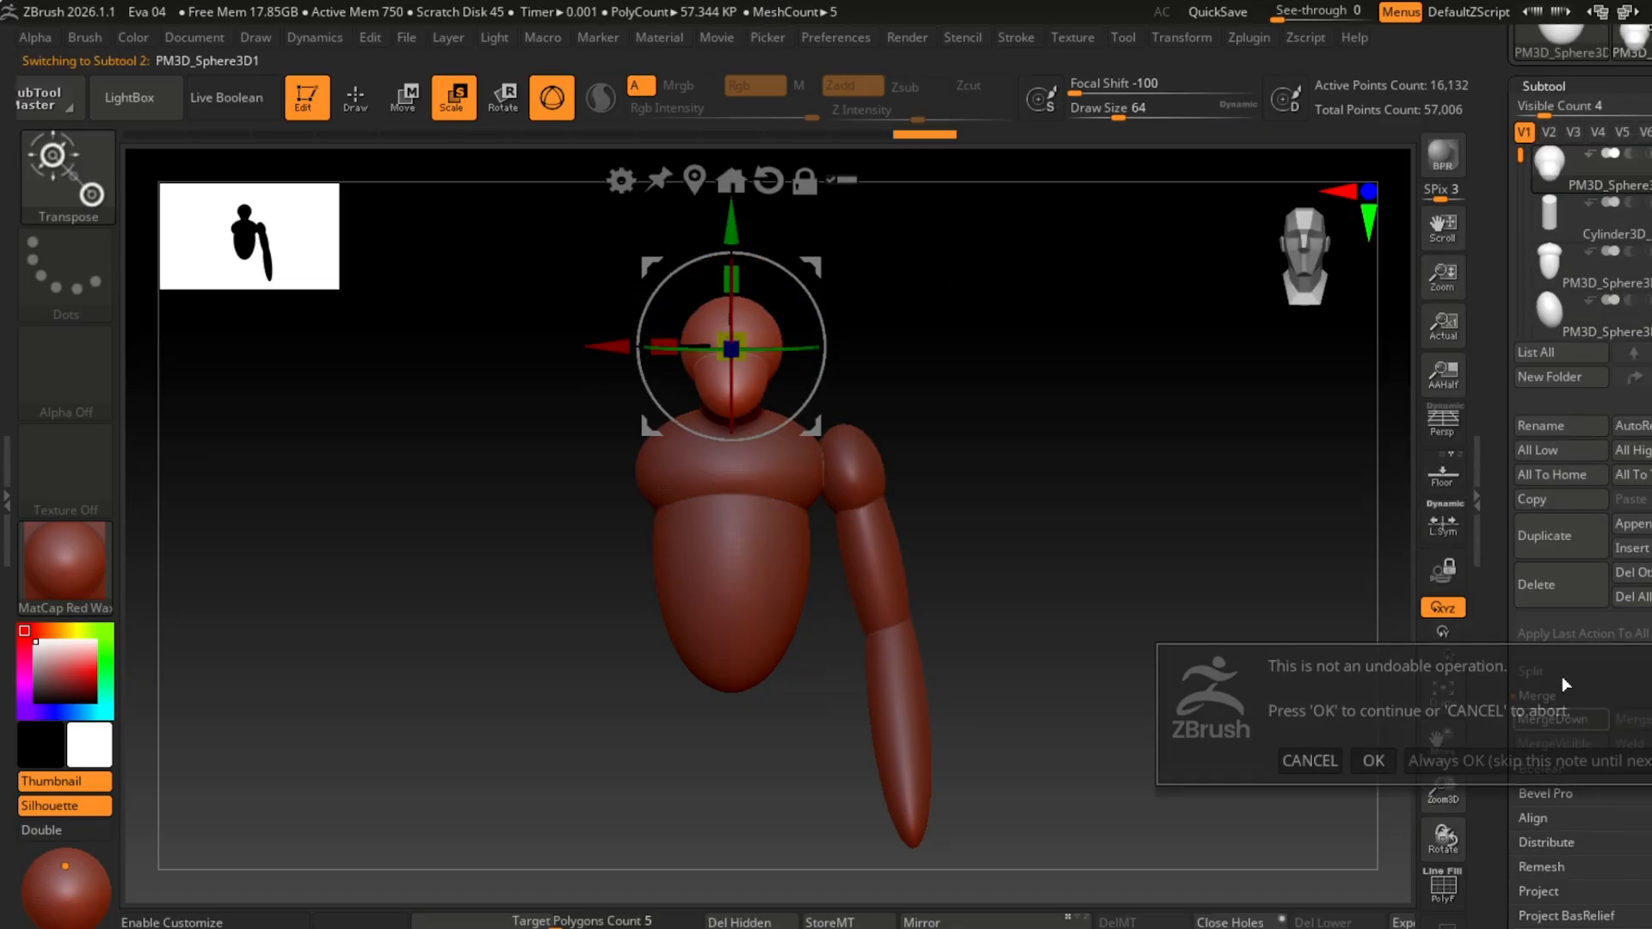
click(1451, 771)
drag(1250, 523, 904, 439)
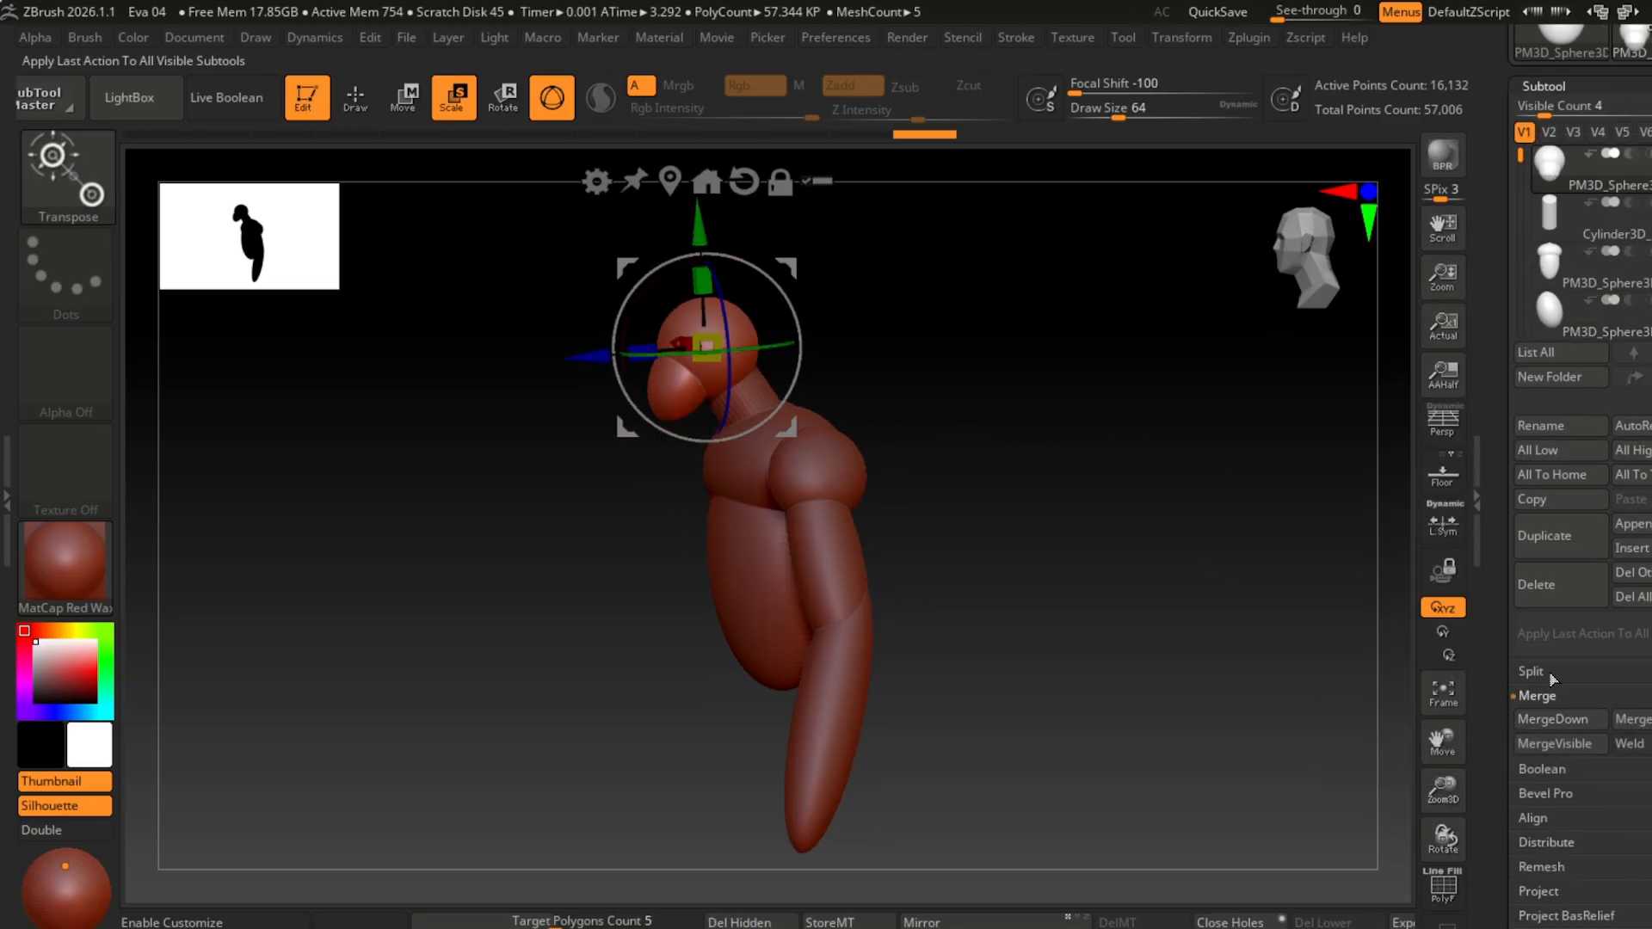
click(1553, 720)
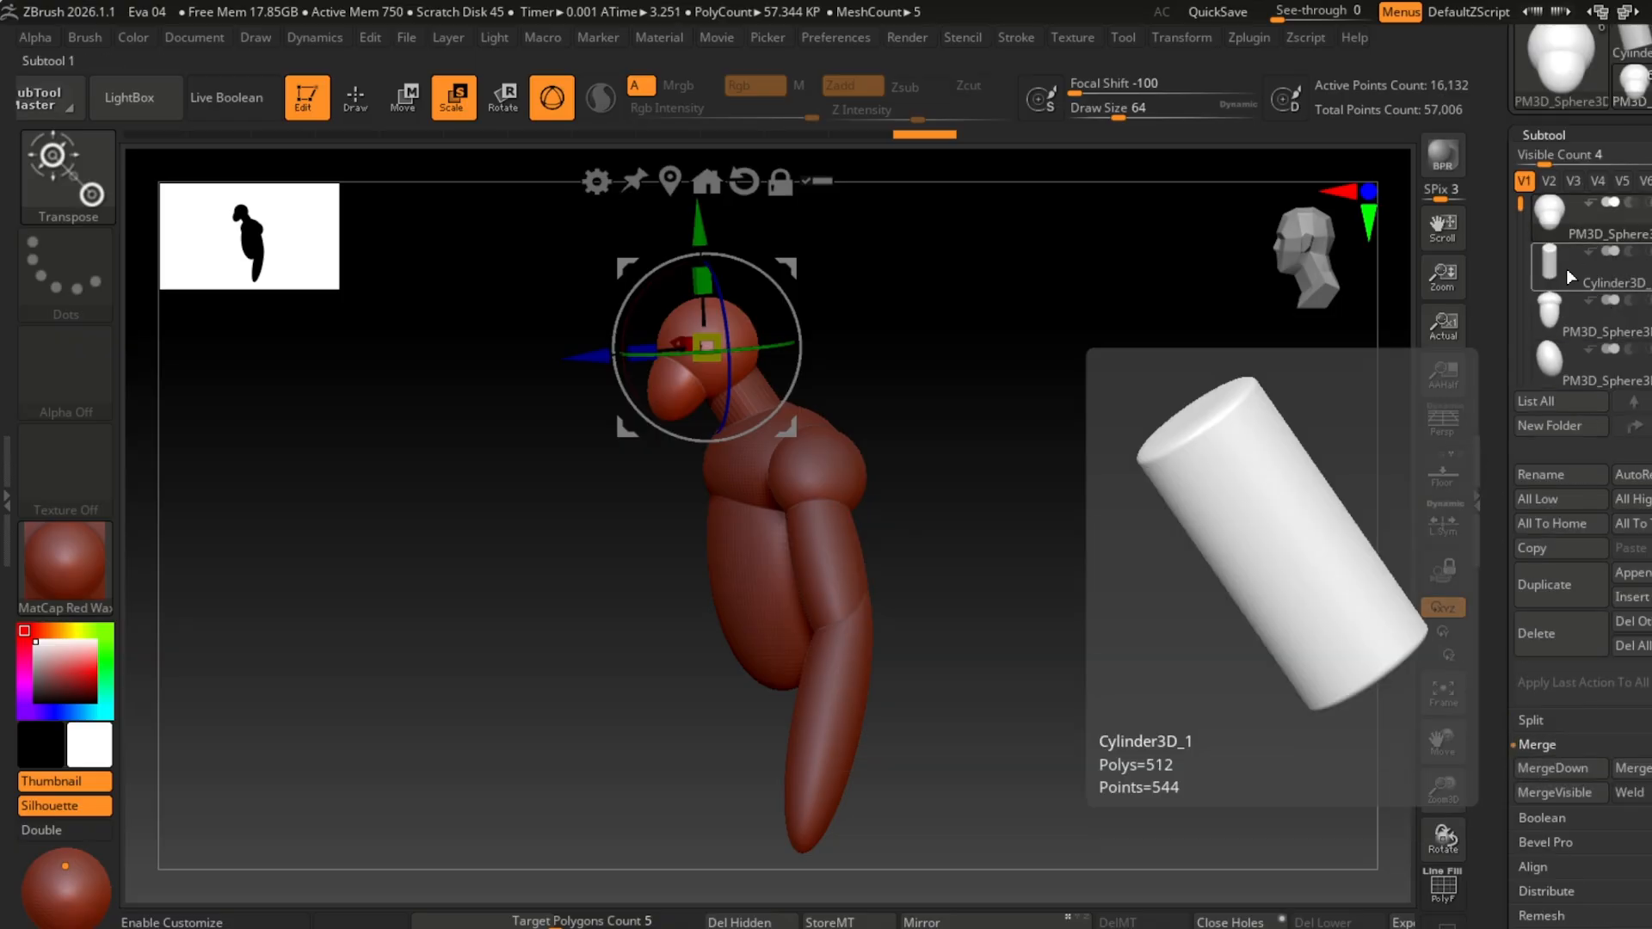
click(1565, 792)
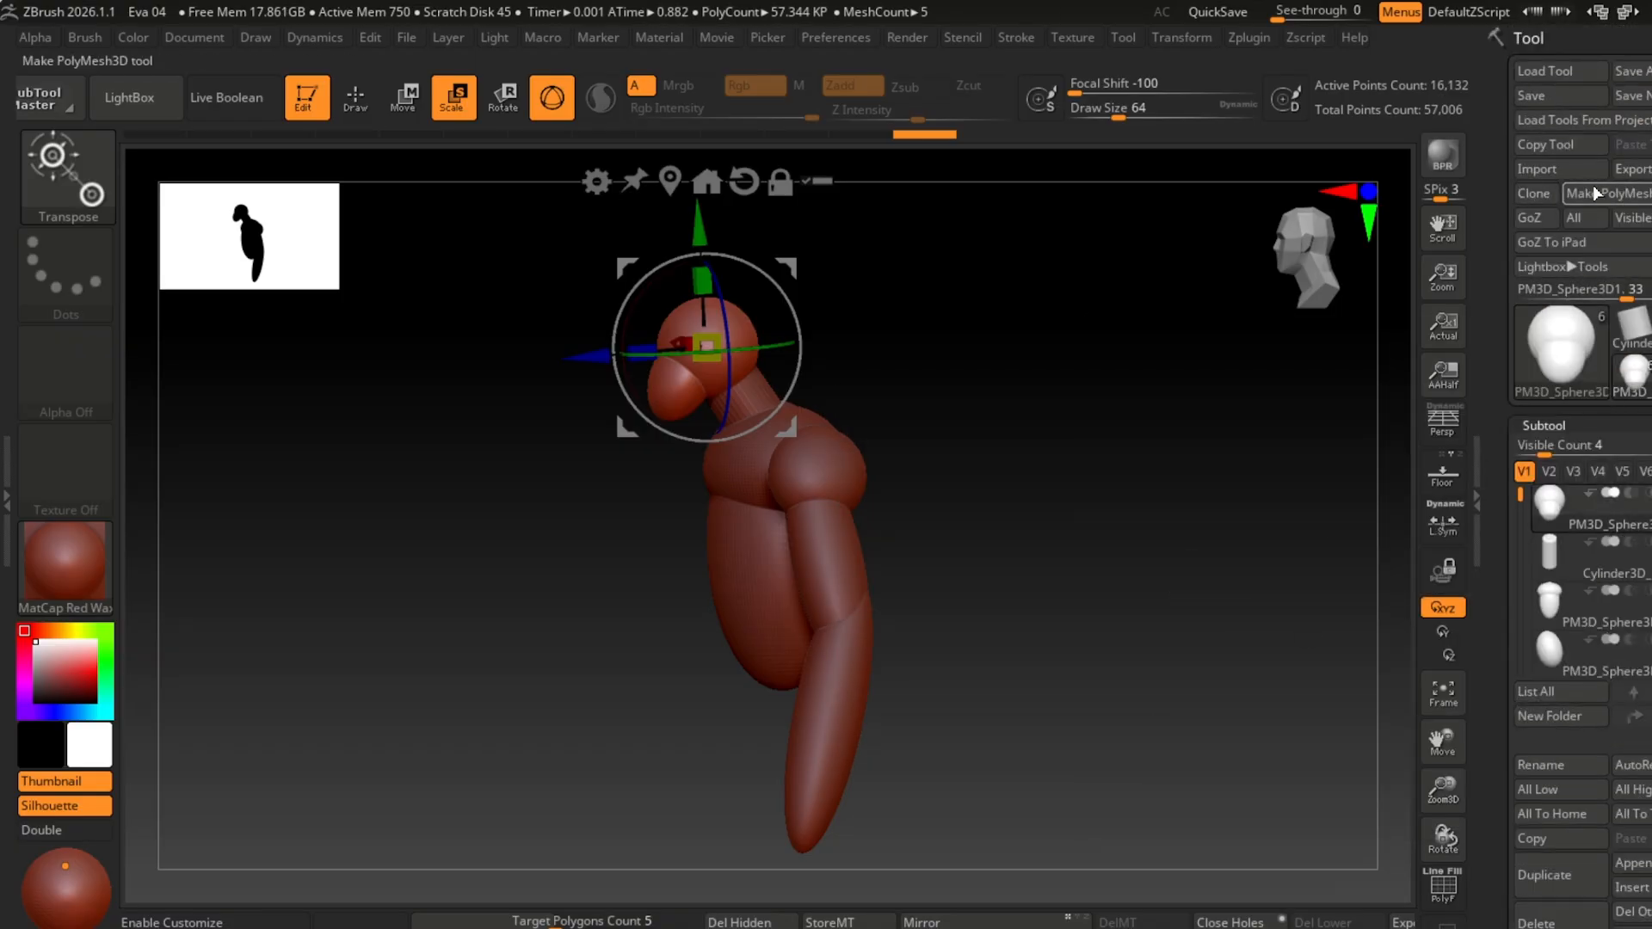
Step: Switch to a standalone clone of the head as its own tool and choose the ClayBuildup brush
drag(1094, 397, 979, 304)
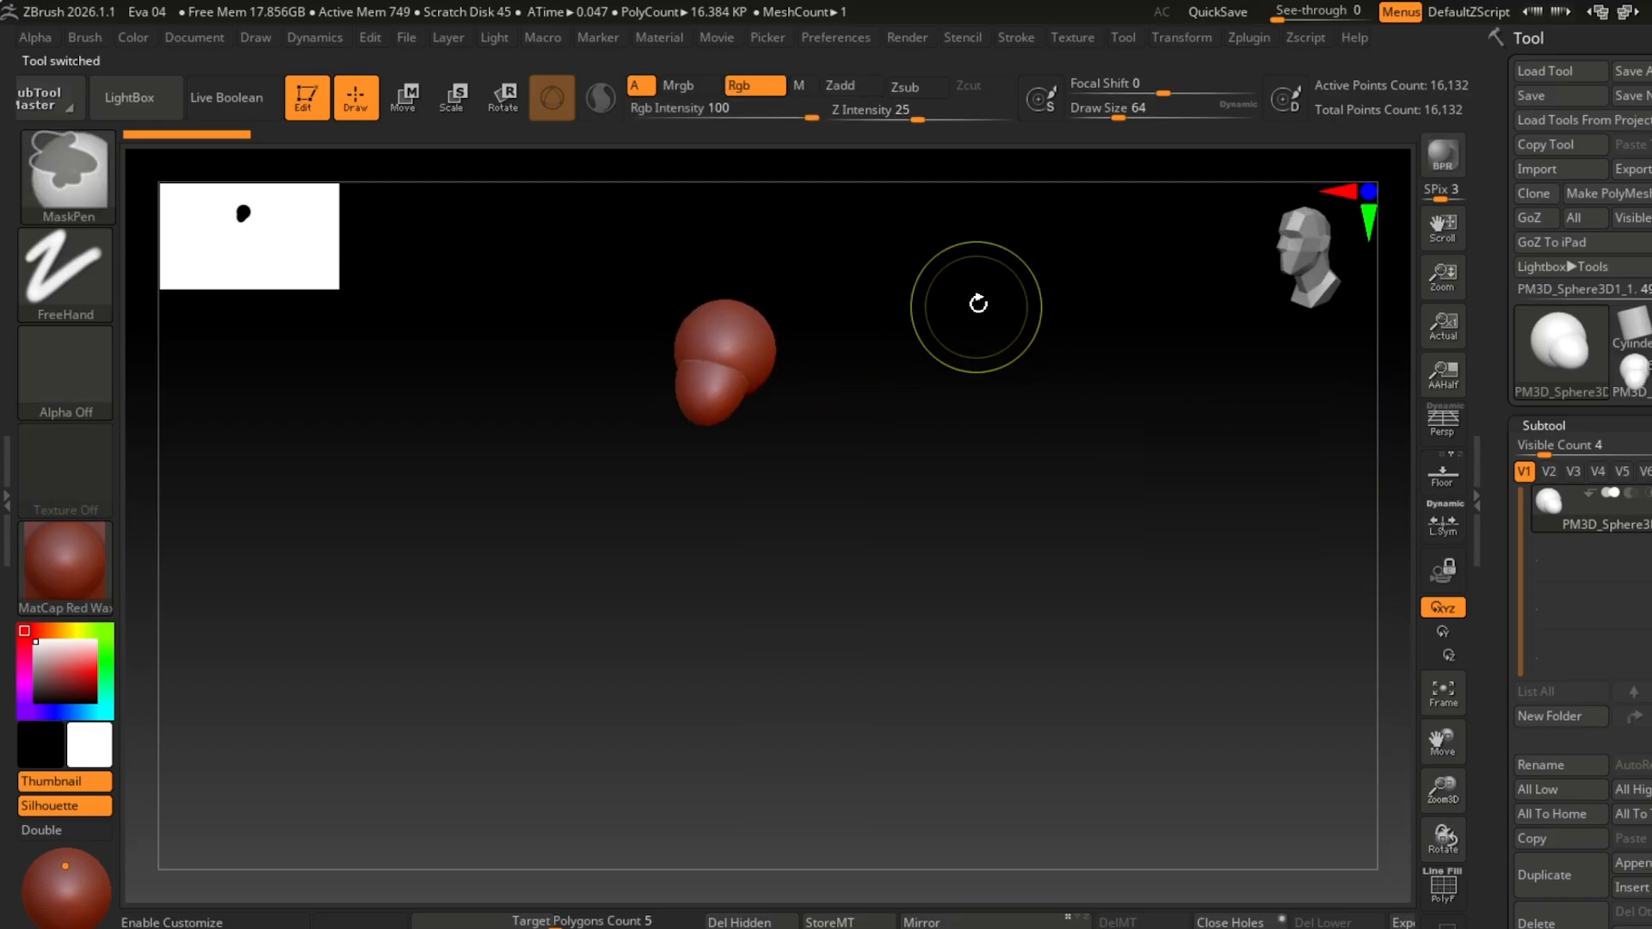
key(b)
key(c)
key(b)
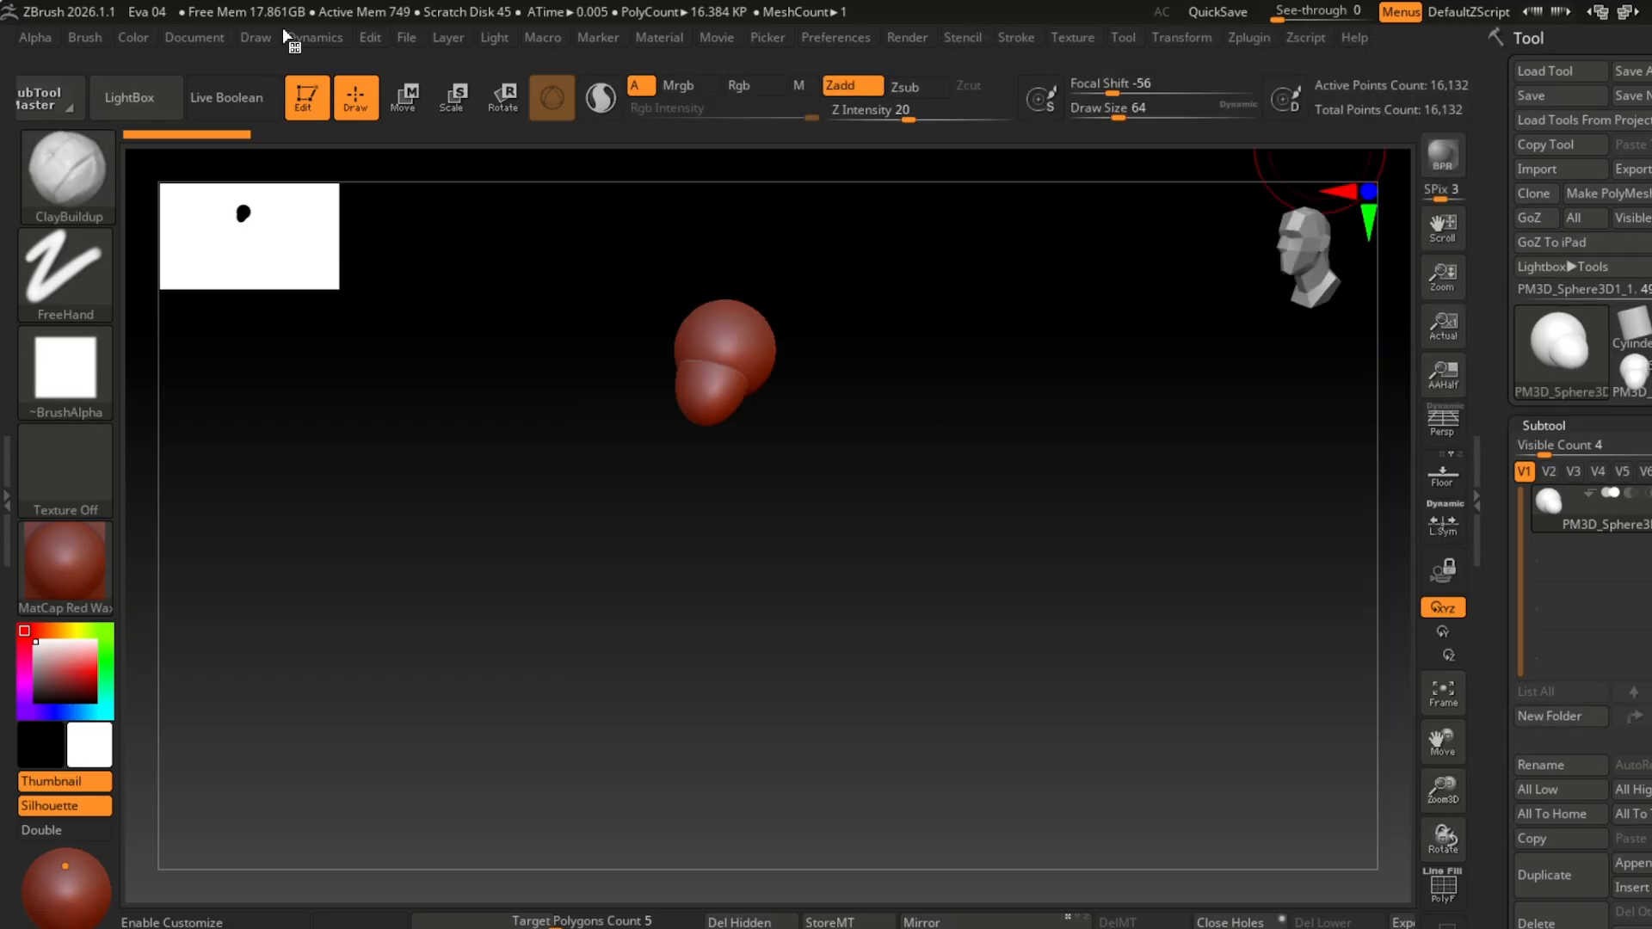
click(372, 40)
click(430, 85)
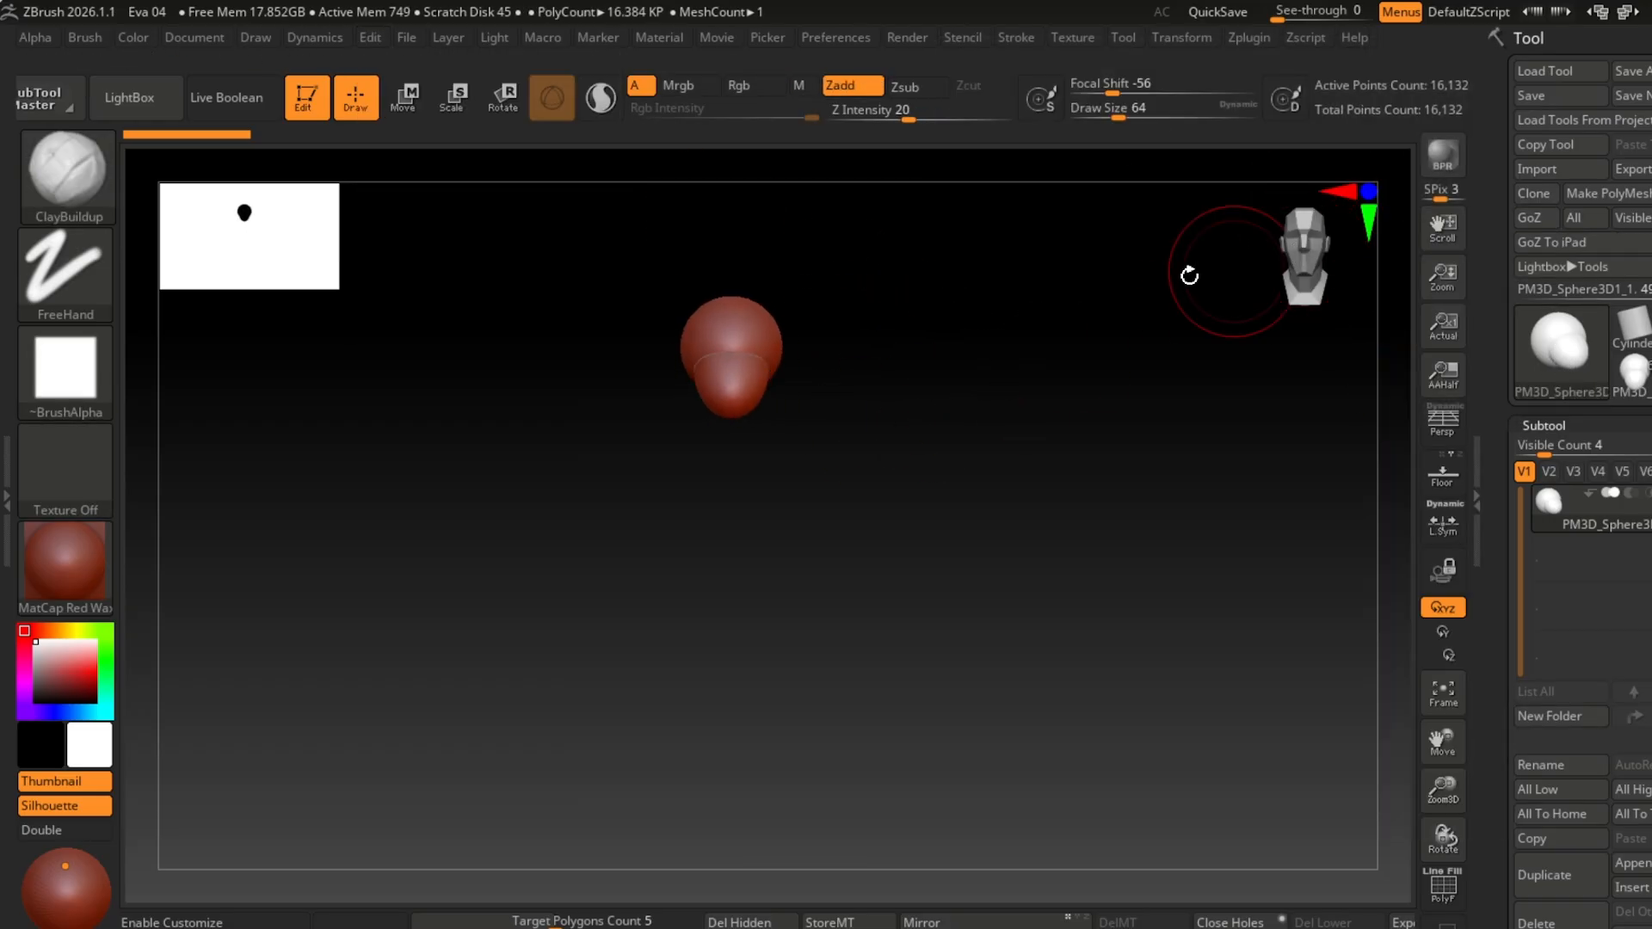
Step: Remesh the head with DynaMesh so the cranium and jaw spheres fuse into one denser mesh
alt+drag(1024, 323, 1166, 435)
mouse_move(1007, 292)
alt+mouse_down()
mouse_move(1096, 431)
mouse_move(1033, 494)
mouse_move(1039, 467)
alt+mouse_up()
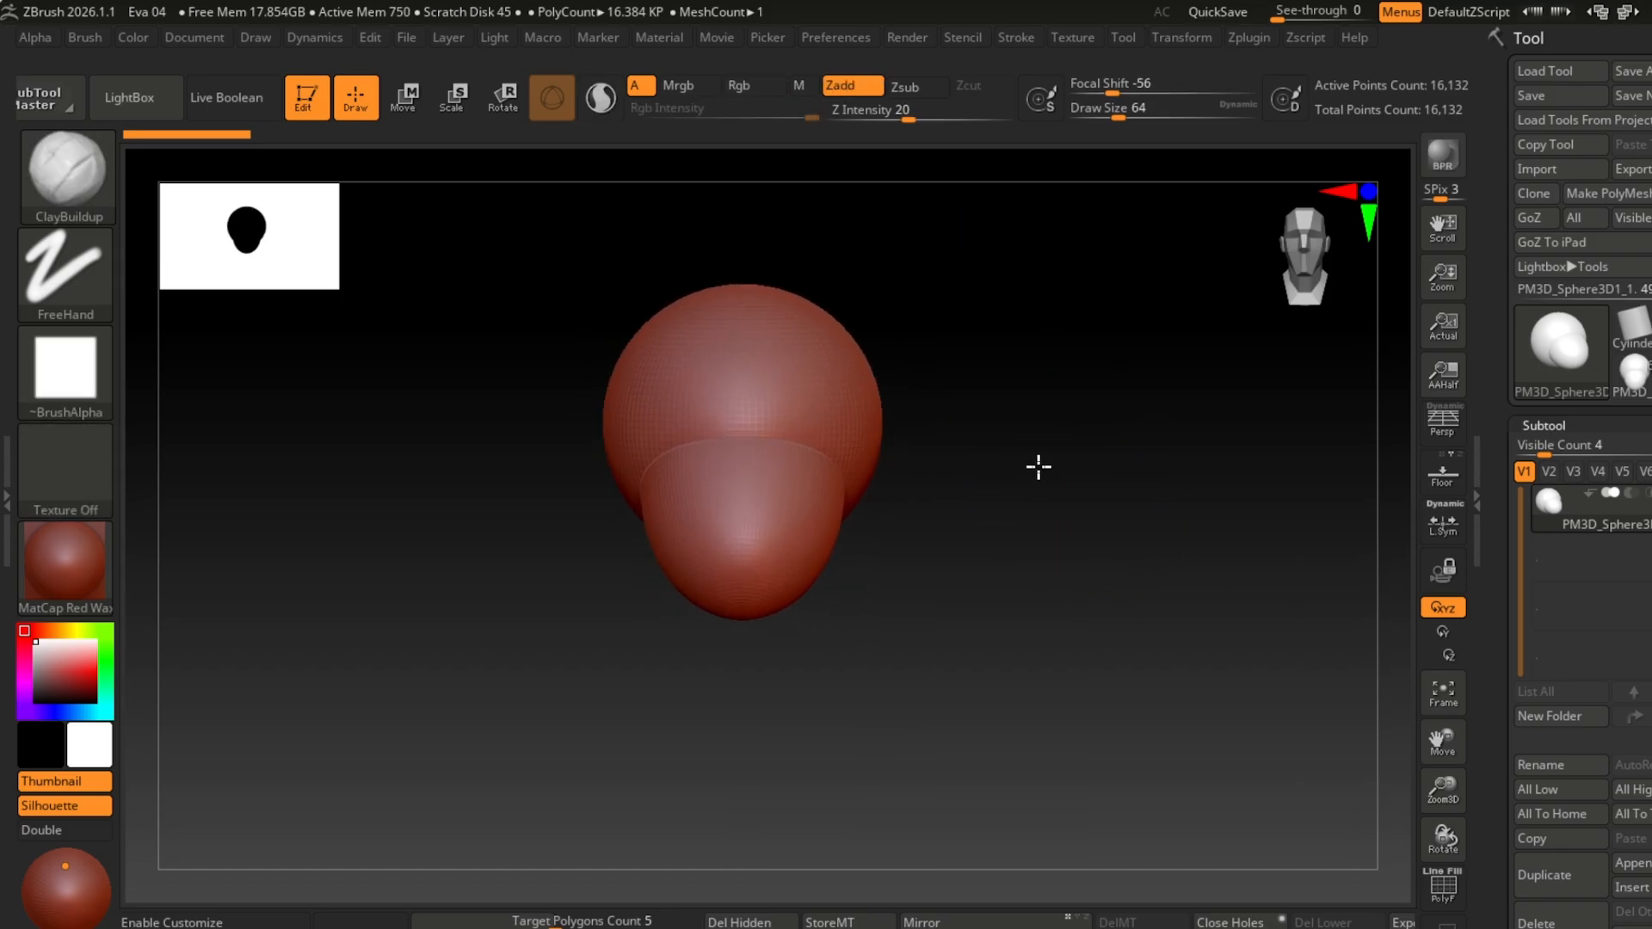
alt+right_drag(1038, 468, 1016, 409)
click(1328, 269)
ctrl+right_drag(1084, 468, 1005, 404)
alt+right_drag(1005, 404, 1072, 493)
ctrl+drag(1015, 533, 1076, 603)
ctrl+right_drag(921, 628, 933, 668)
ctrl+right_drag(934, 668, 1065, 597)
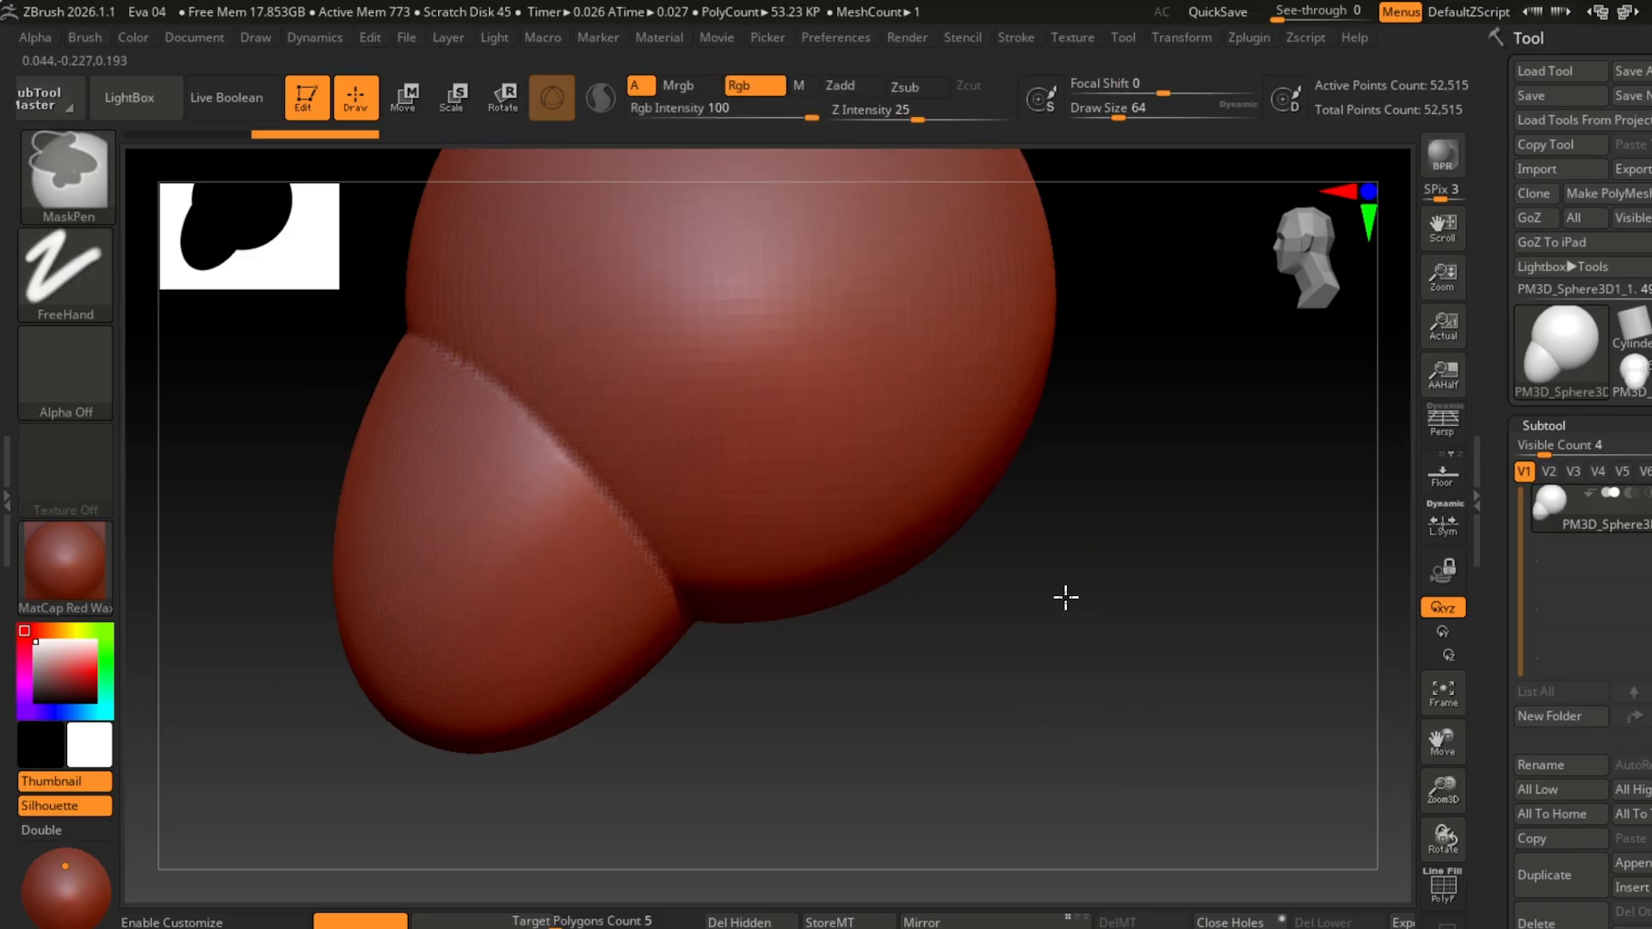
Step: Select the ClayBuildup brush again and activate symmetry for sculpting the head
key(b)
key(c)
key(b)
mouse_move(732, 555)
ctrl+mouse_down()
mouse_move(623, 505)
mouse_move(722, 564)
ctrl+mouse_up()
key(ctrl+z)
shift+right_drag(732, 516, 933, 442)
click(1182, 38)
right_drag(1111, 533, 963, 568)
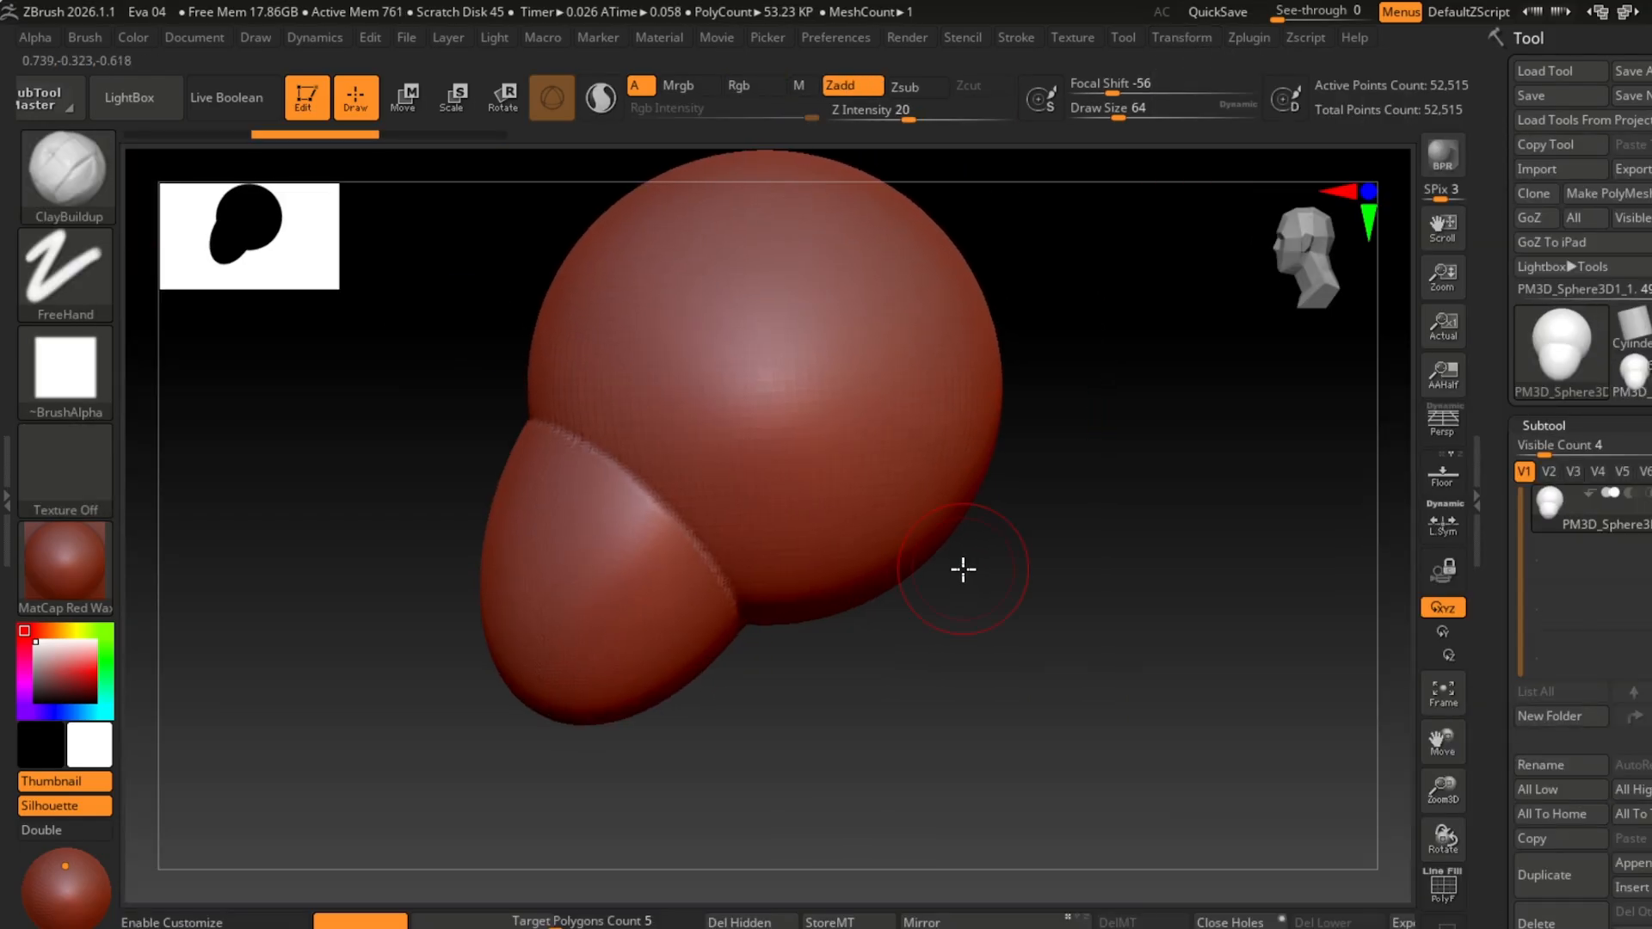
click(1182, 38)
click(1243, 618)
Step: Smooth away the seam where the jaw form meets the cranium
right_drag(740, 465, 775, 460)
right_drag(672, 461, 732, 456)
mouse_move(667, 419)
ctrl+mouse_down()
mouse_move(852, 472)
mouse_move(878, 551)
ctrl+mouse_up()
key(ctrl+z)
right_drag(852, 404, 775, 398)
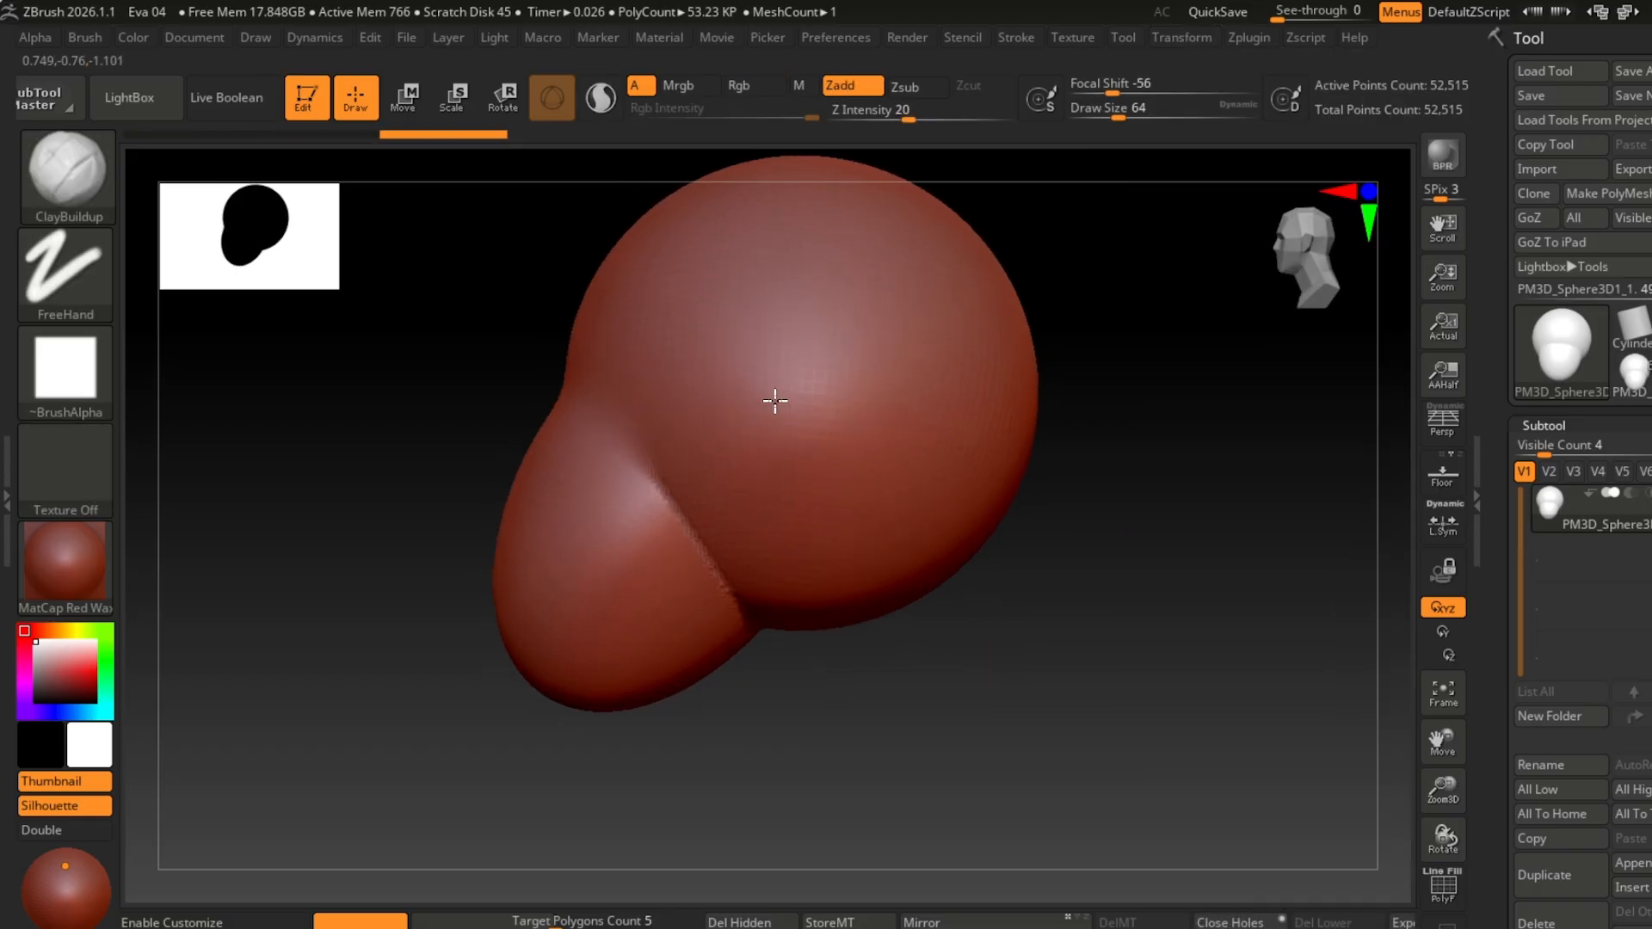
mouse_move(1076, 482)
ctrl+right_down()
mouse_move(1041, 424)
mouse_move(1120, 470)
ctrl+right_up()
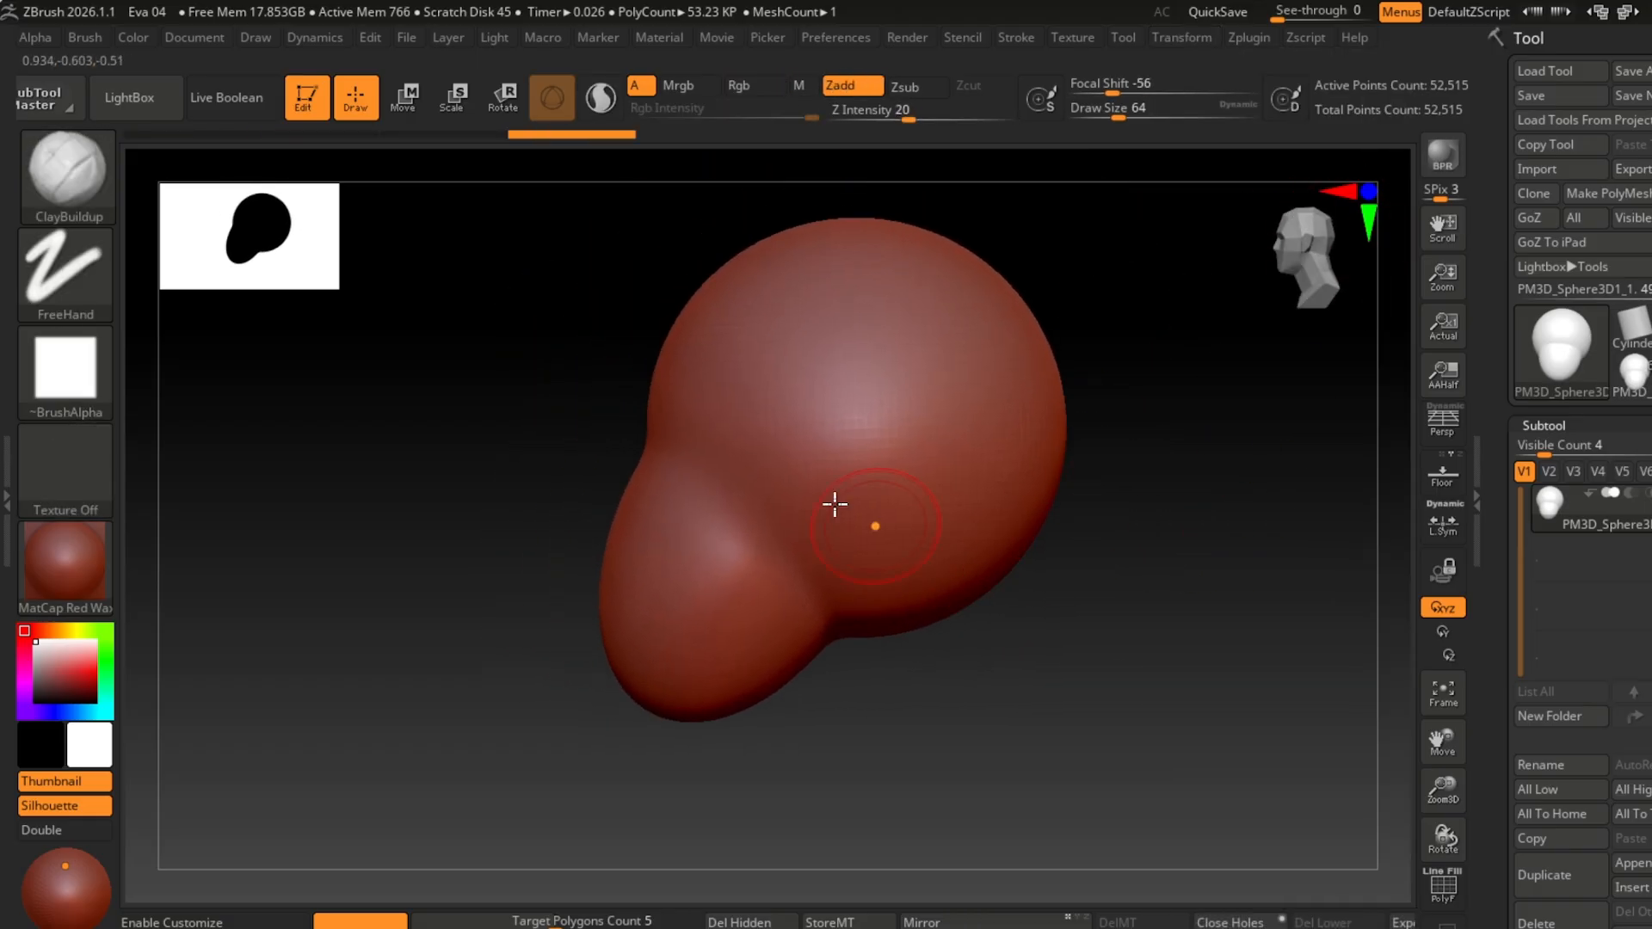
ctrl+right_drag(834, 505, 585, 523)
Step: Reshape the sides of the skull and the jaw transition with the Move brush, working from several angles
key(b)
key(m)
key(v)
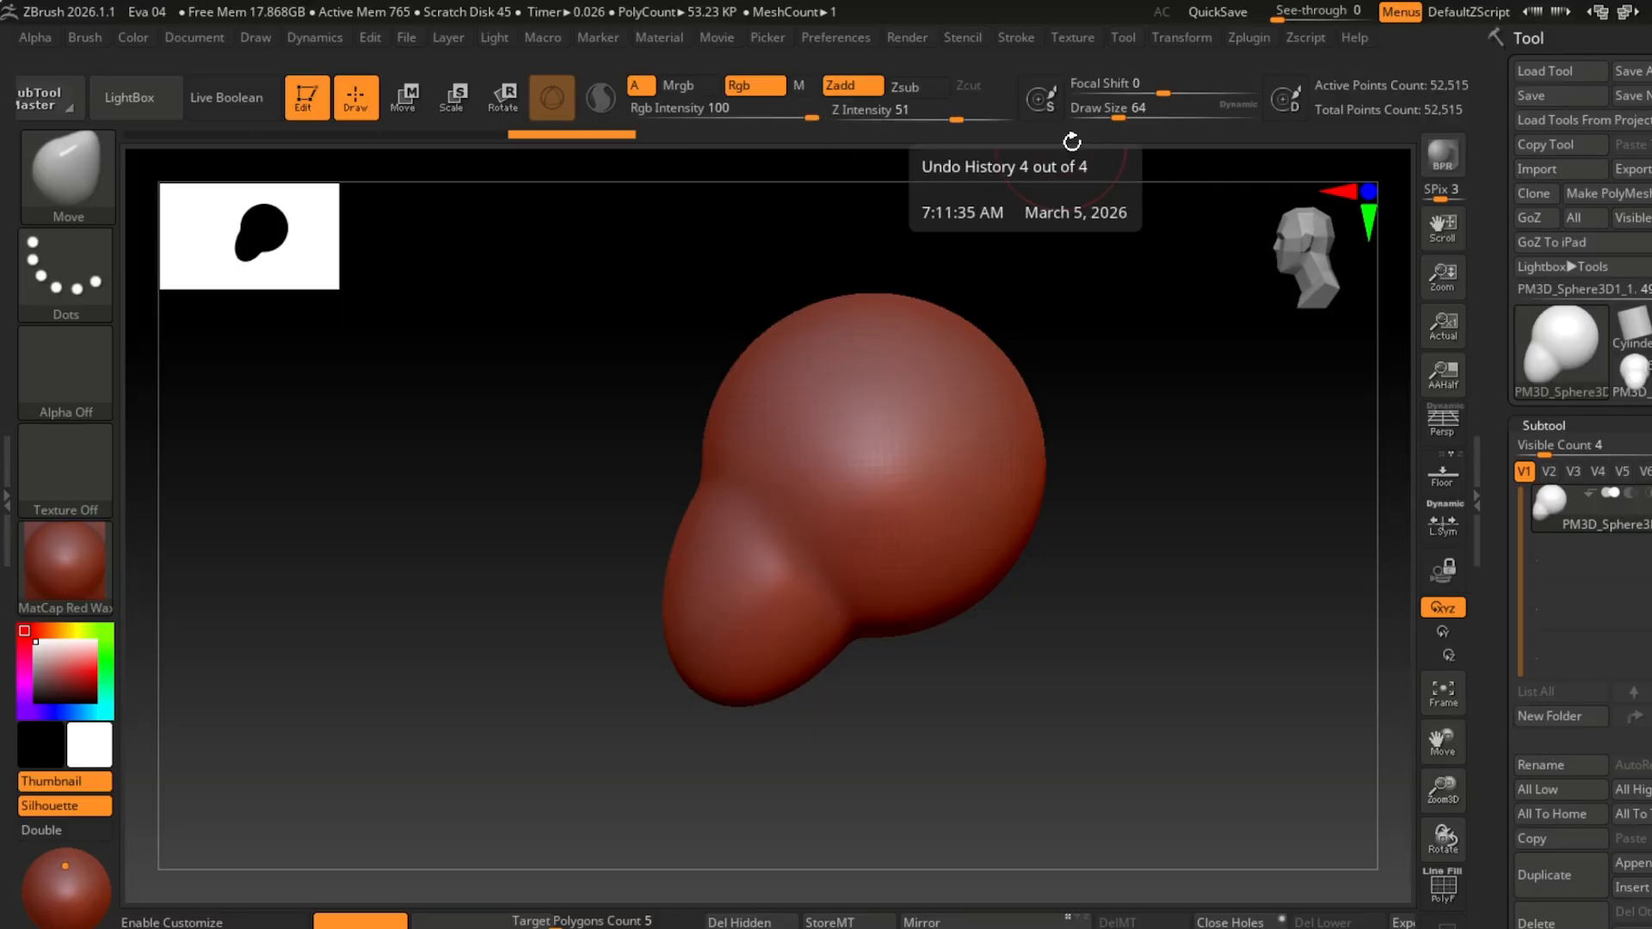
mouse_move(878, 560)
right_down()
mouse_move(937, 616)
mouse_move(1033, 594)
right_up()
drag(1059, 565, 1043, 562)
right_drag(1086, 504, 1050, 498)
drag(1020, 482, 999, 472)
right_drag(959, 482, 1072, 482)
drag(904, 443, 937, 444)
right_drag(1067, 486, 1158, 491)
drag(1188, 494, 1177, 488)
mouse_move(1205, 473)
right_down()
mouse_move(1247, 442)
mouse_move(924, 434)
right_up()
Step: Undo the most recent sculpting strokes on the head
key(ctrl+z)
key(ctrl+z)
key(ctrl+z)
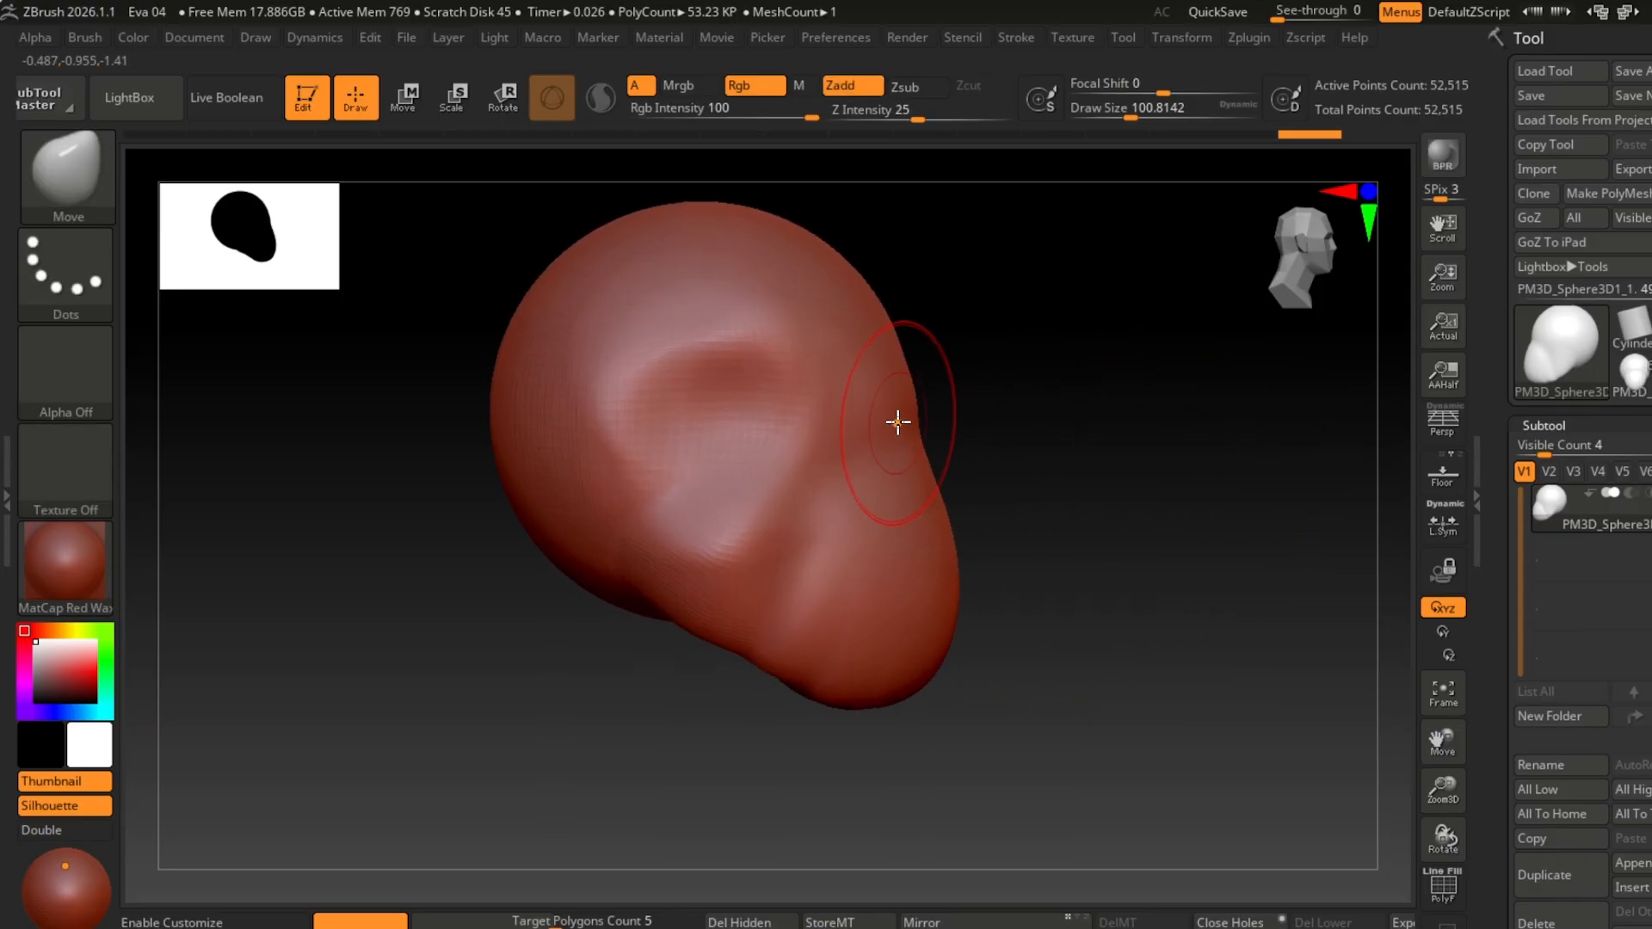
key(ctrl+z)
key(ctrl+z)
key(ctrl+z)
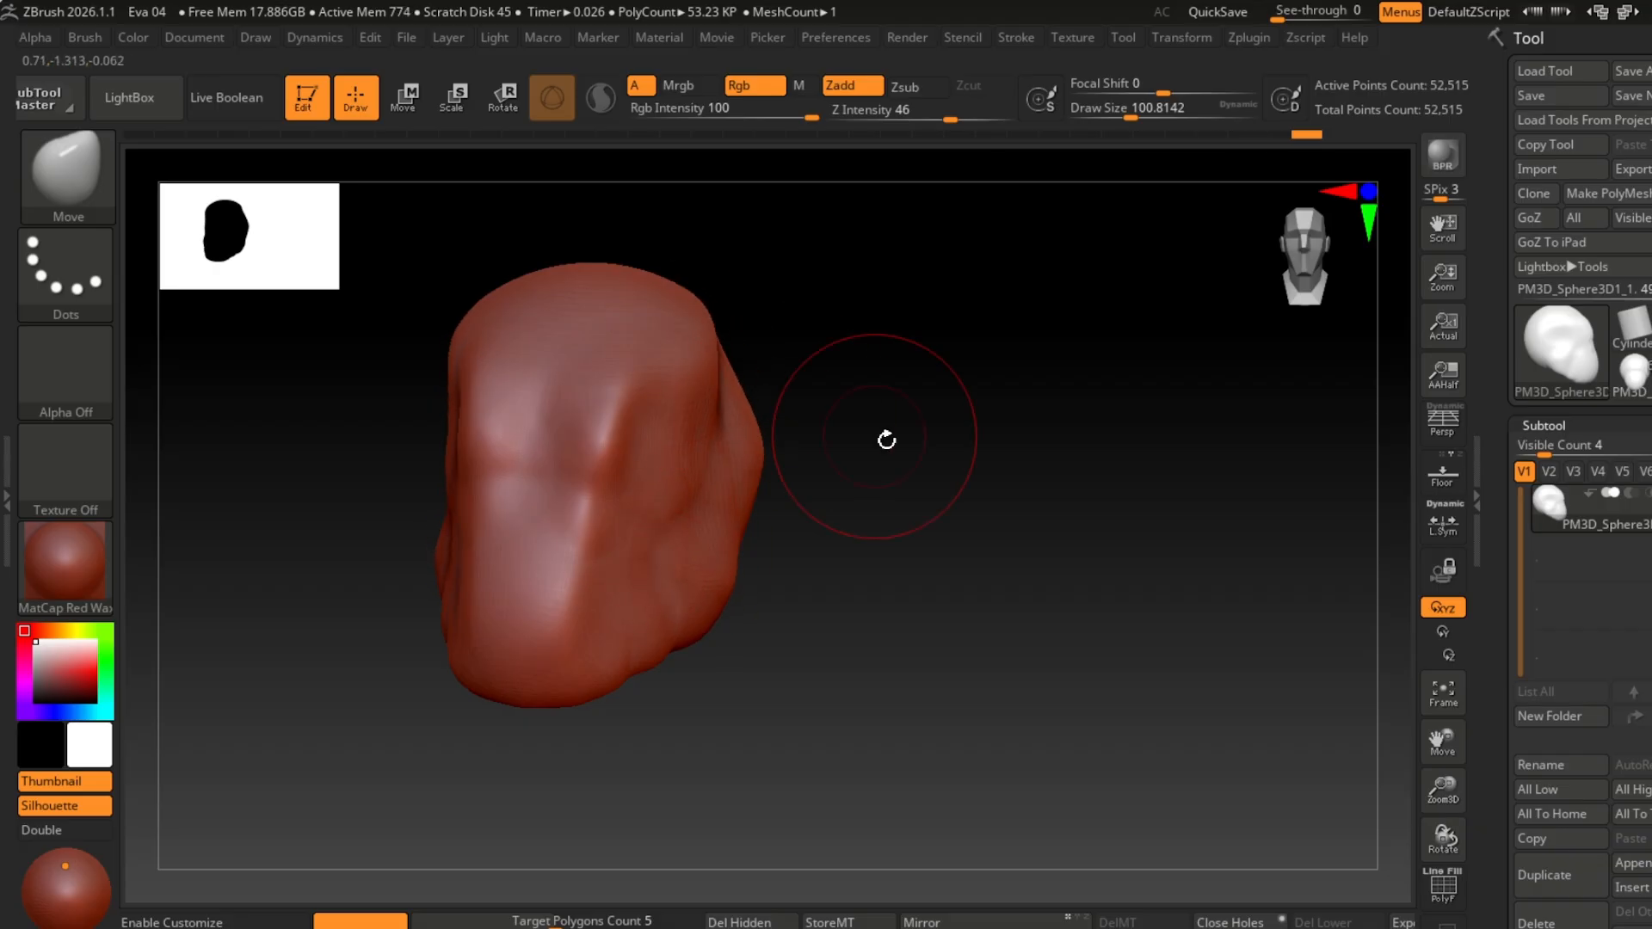
Step: Pull the jaw into a long, narrow chin with the Move brush at Z Intensity 29 and smooth the face planes
right_drag(887, 440, 749, 430)
click(925, 117)
right_drag(861, 465, 912, 482)
drag(714, 506, 621, 456)
mouse_move(826, 478)
mouse_down()
mouse_move(993, 487)
mouse_move(1011, 515)
mouse_up()
drag(796, 661, 758, 658)
mouse_move(973, 508)
mouse_down()
mouse_move(1154, 483)
mouse_move(955, 627)
mouse_move(849, 601)
mouse_move(781, 612)
mouse_move(804, 464)
mouse_move(841, 461)
mouse_move(501, 490)
mouse_move(959, 427)
mouse_move(652, 533)
mouse_move(457, 442)
mouse_move(528, 421)
mouse_up()
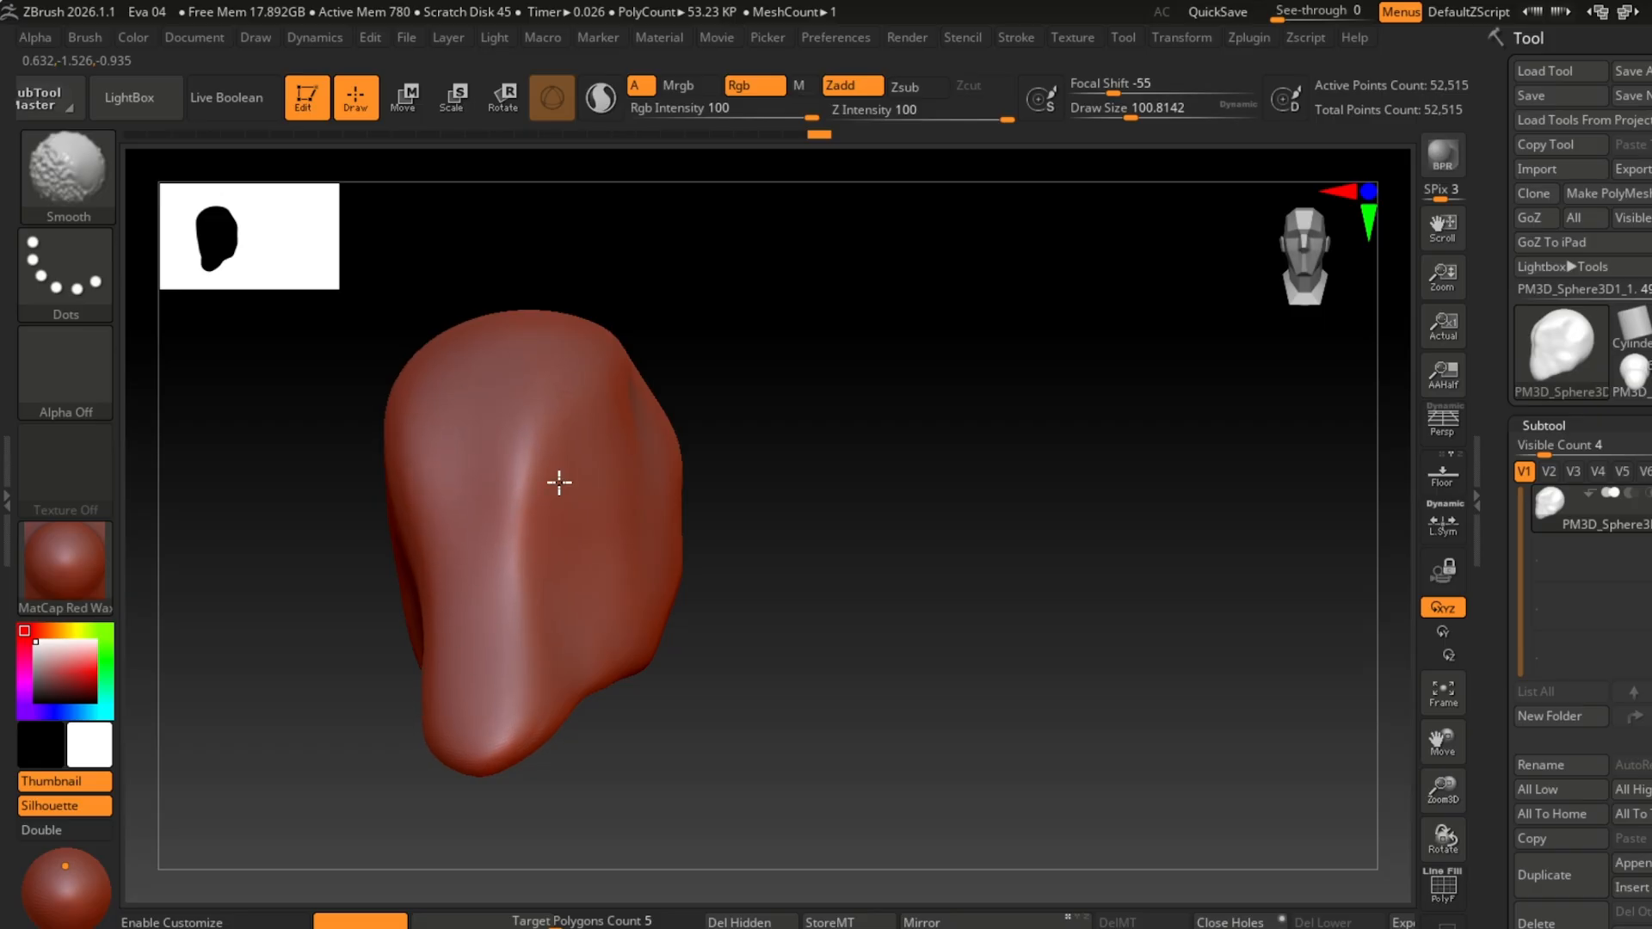
mouse_move(559, 482)
shift+mouse_down()
mouse_move(845, 376)
mouse_move(1029, 487)
mouse_move(1338, 204)
mouse_move(816, 450)
mouse_move(826, 496)
shift+mouse_up()
Step: Mask the head with the MaskLasso brush, leaving only a horizontal band across the eye and nose area unmasked
ctrl+click(105, 178)
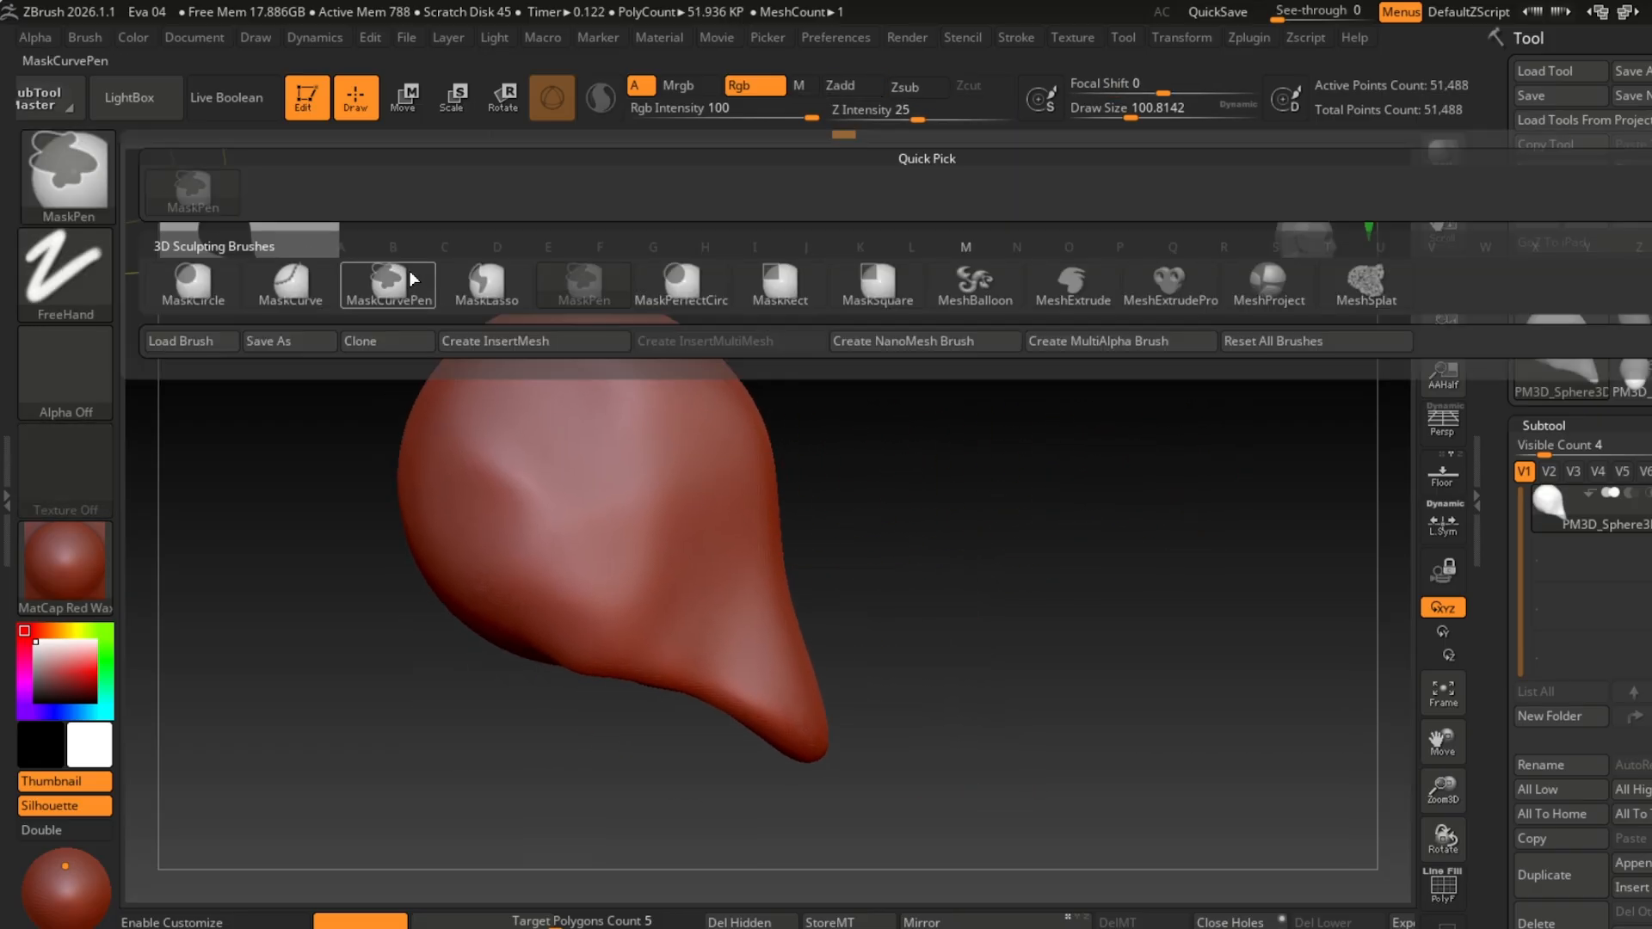
ctrl+click(499, 284)
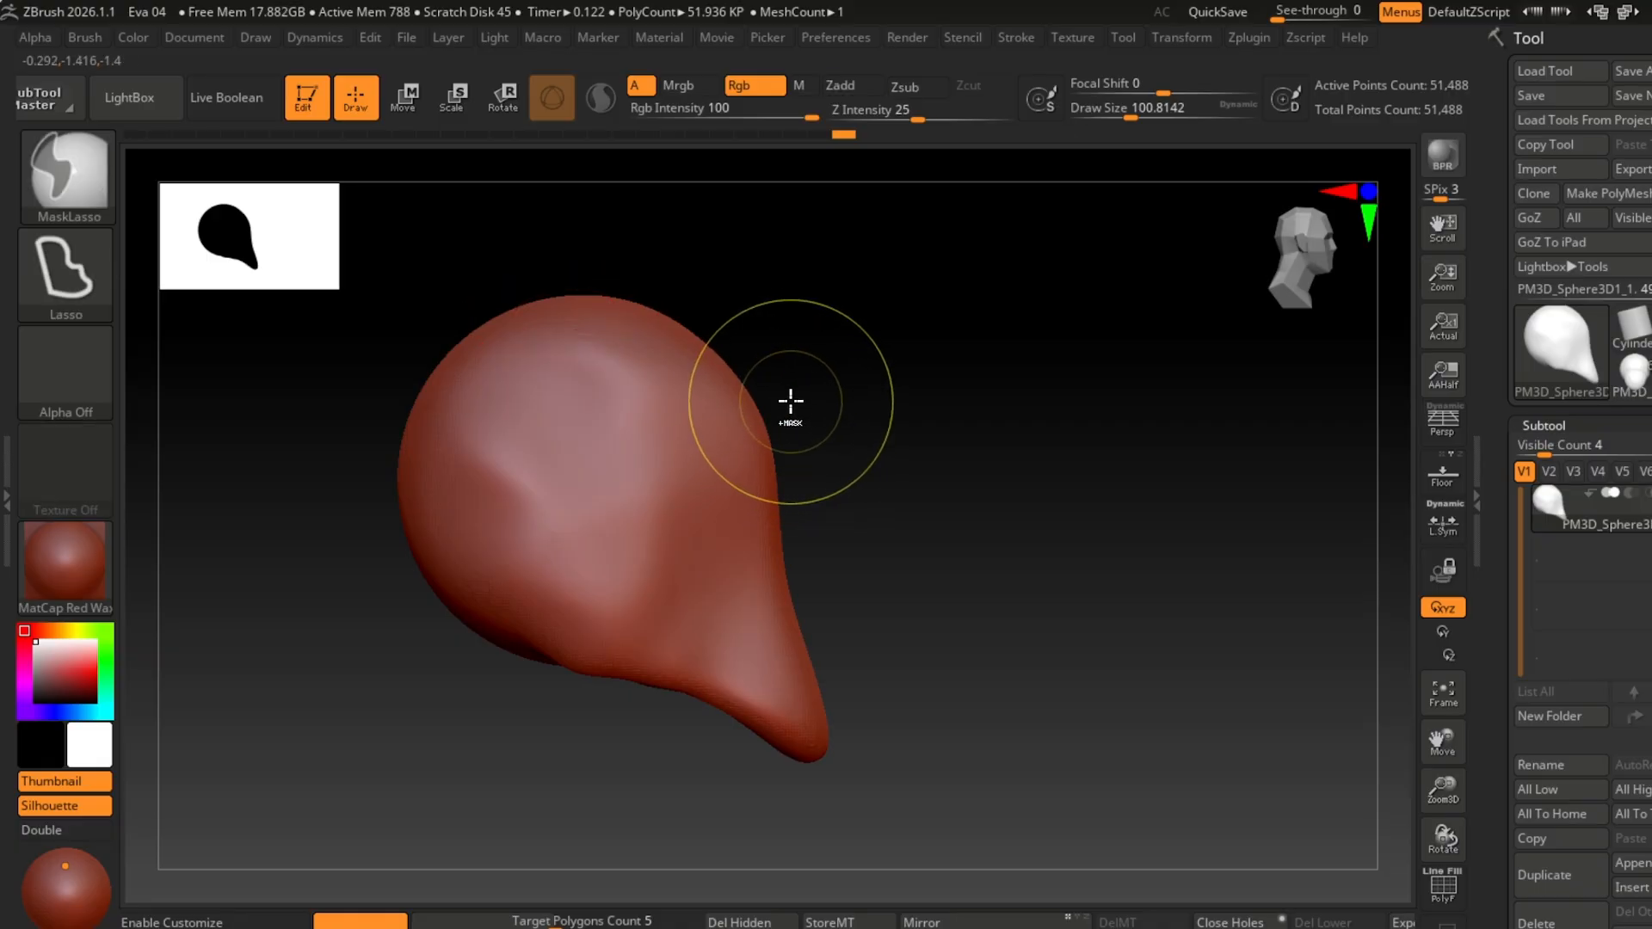
ctrl+drag(748, 561, 813, 551)
mouse_move(1041, 508)
mouse_down()
mouse_move(907, 505)
mouse_move(1046, 499)
mouse_up()
ctrl+click(910, 502)
drag(764, 498, 779, 497)
mouse_move(870, 486)
mouse_down()
mouse_move(759, 473)
mouse_move(848, 586)
mouse_move(930, 594)
mouse_move(826, 586)
mouse_move(582, 514)
mouse_up()
mouse_move(583, 515)
right_down()
mouse_move(800, 528)
mouse_move(634, 583)
right_up()
mouse_move(869, 536)
shift+right_down()
mouse_move(910, 527)
mouse_move(971, 591)
shift+right_up()
Step: Pull the unmasked band outward with the Move brush into a protruding brow, eye and nose block
key(b)
key(m)
key(v)
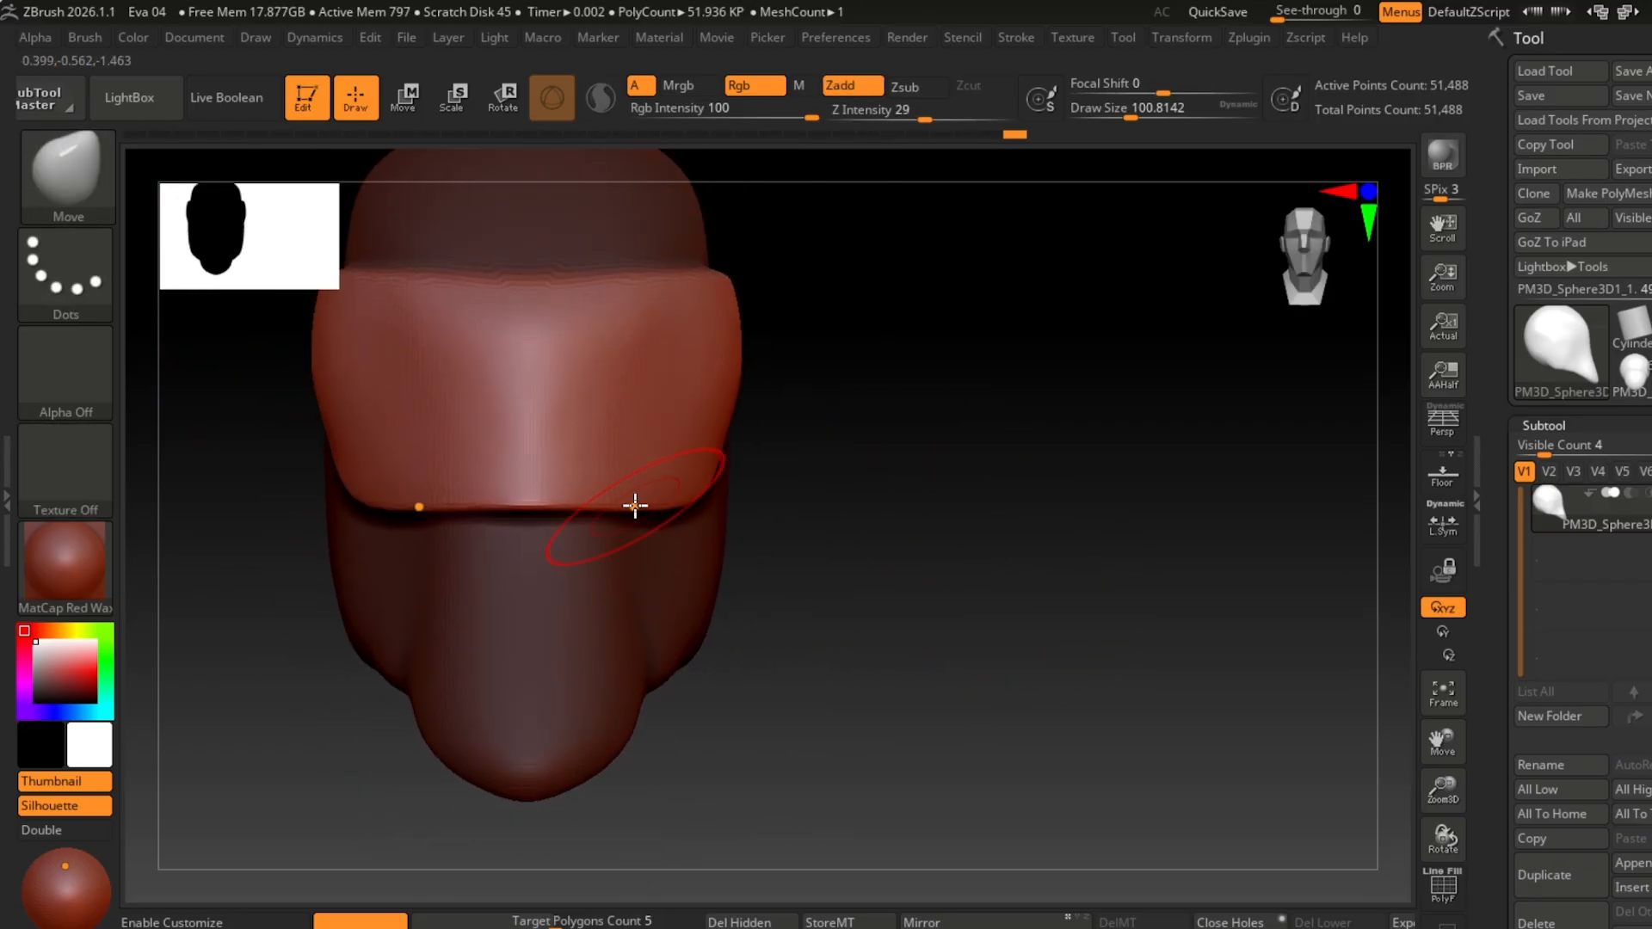
mouse_move(1299, 284)
mouse_down()
mouse_move(1122, 468)
mouse_move(870, 546)
mouse_move(804, 468)
mouse_move(893, 428)
mouse_up()
mouse_move(894, 428)
right_down()
mouse_move(933, 453)
mouse_move(774, 746)
mouse_move(1010, 576)
mouse_move(1026, 497)
mouse_move(892, 439)
mouse_move(947, 482)
right_up()
Step: Carve the eye socket areas into the unmasked band with the ClayBuildup brush at a draw size of about 31
key(b)
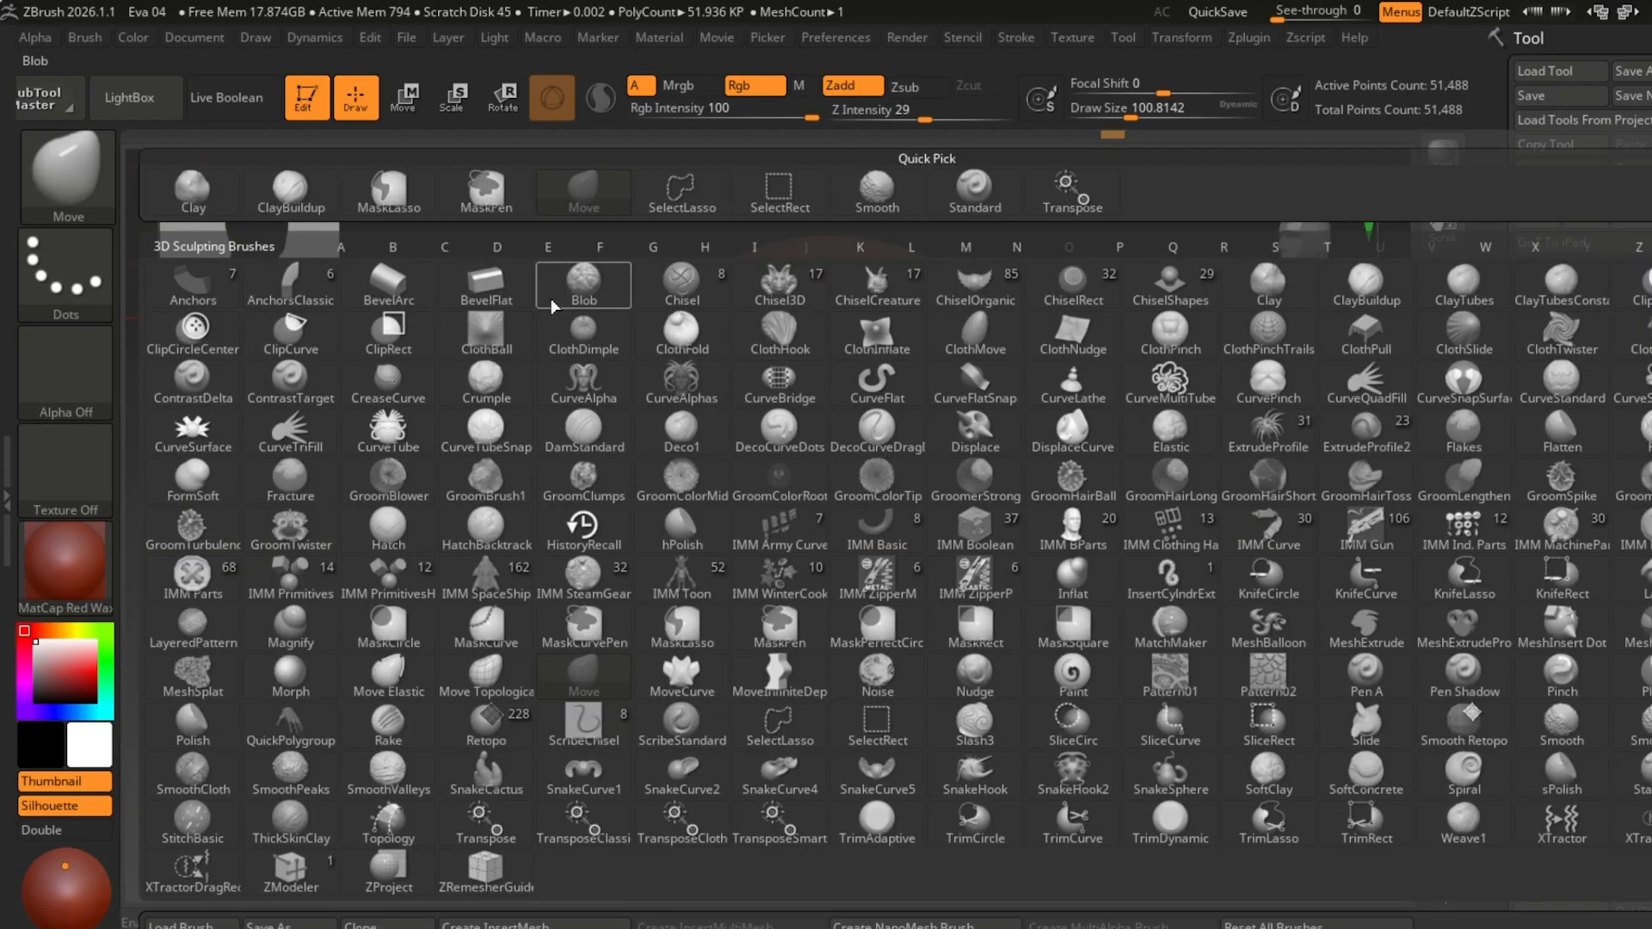
key(c)
key(b)
drag(1113, 114, 1106, 115)
right_drag(800, 492, 863, 498)
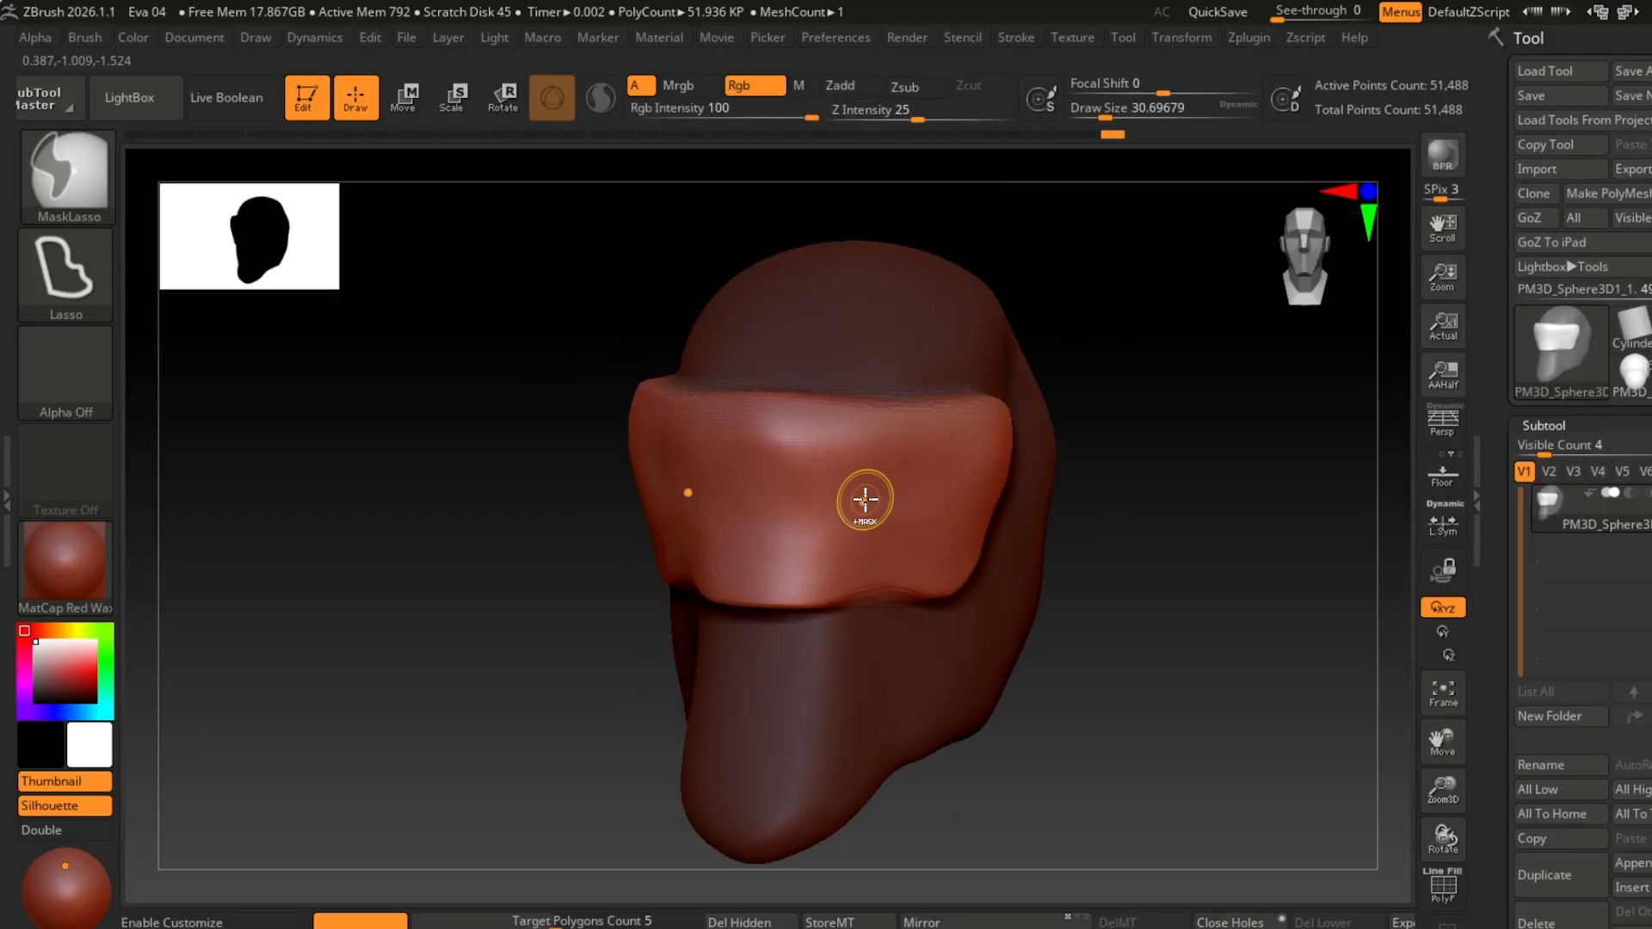
alt+drag(917, 513, 906, 507)
mouse_move(1043, 527)
right_down()
mouse_move(758, 486)
mouse_move(967, 517)
mouse_move(1003, 588)
right_up()
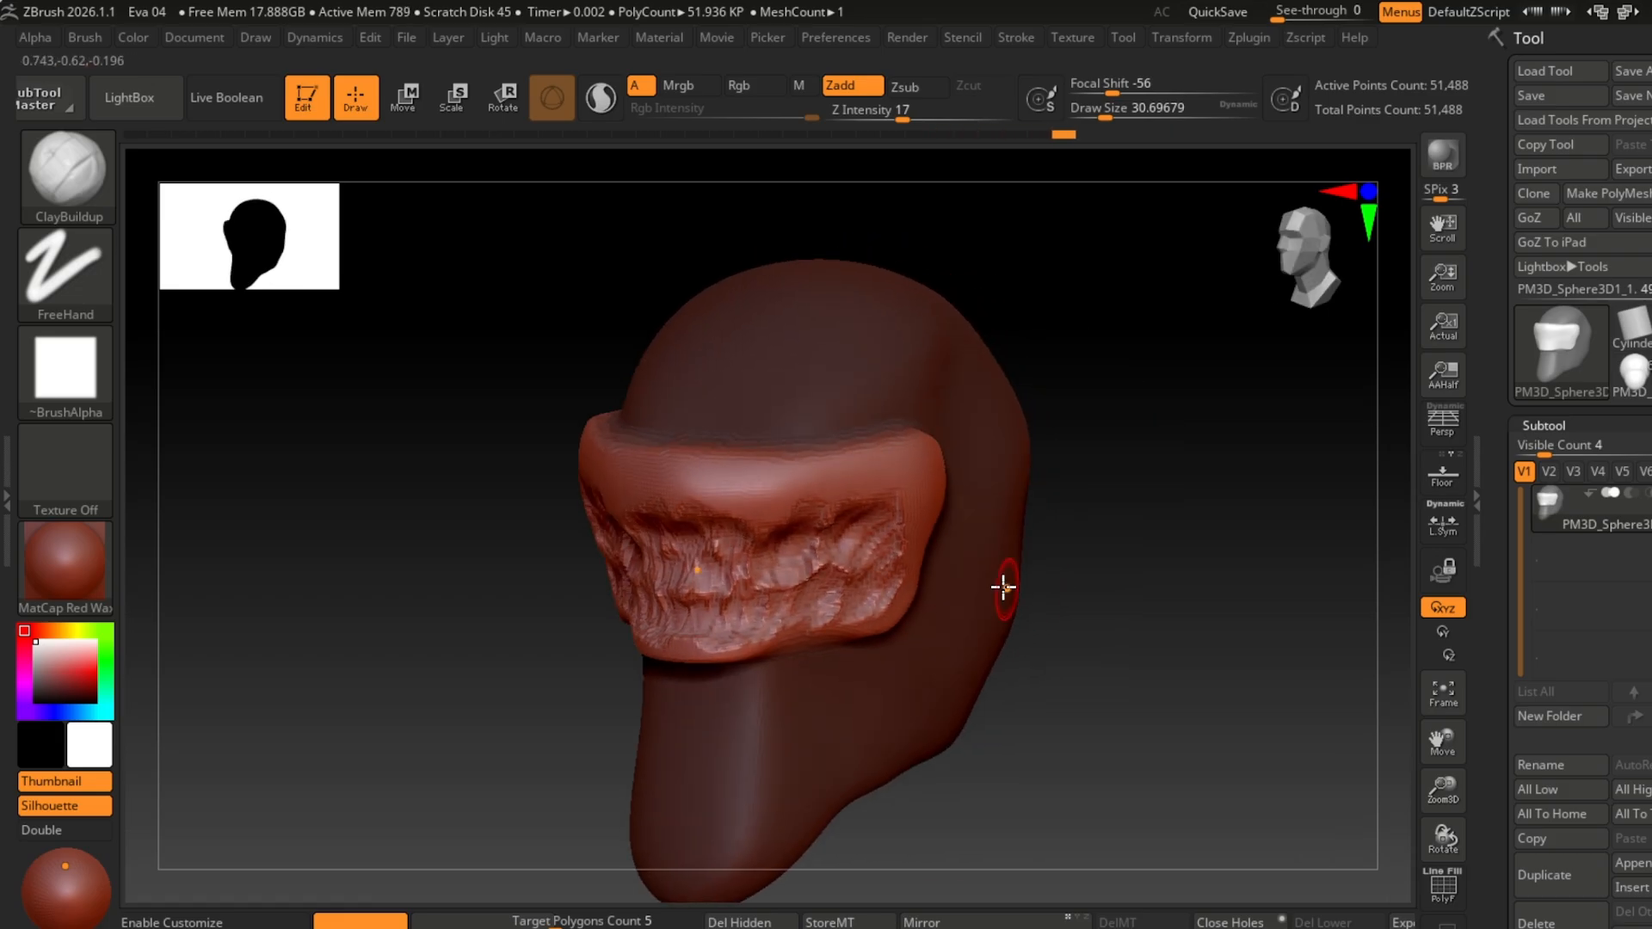
Step: Build up a brow ridge along the band's upper edge with ClayBuildup at Z Intensity 12
right_drag(779, 492, 689, 507)
drag(682, 506, 642, 509)
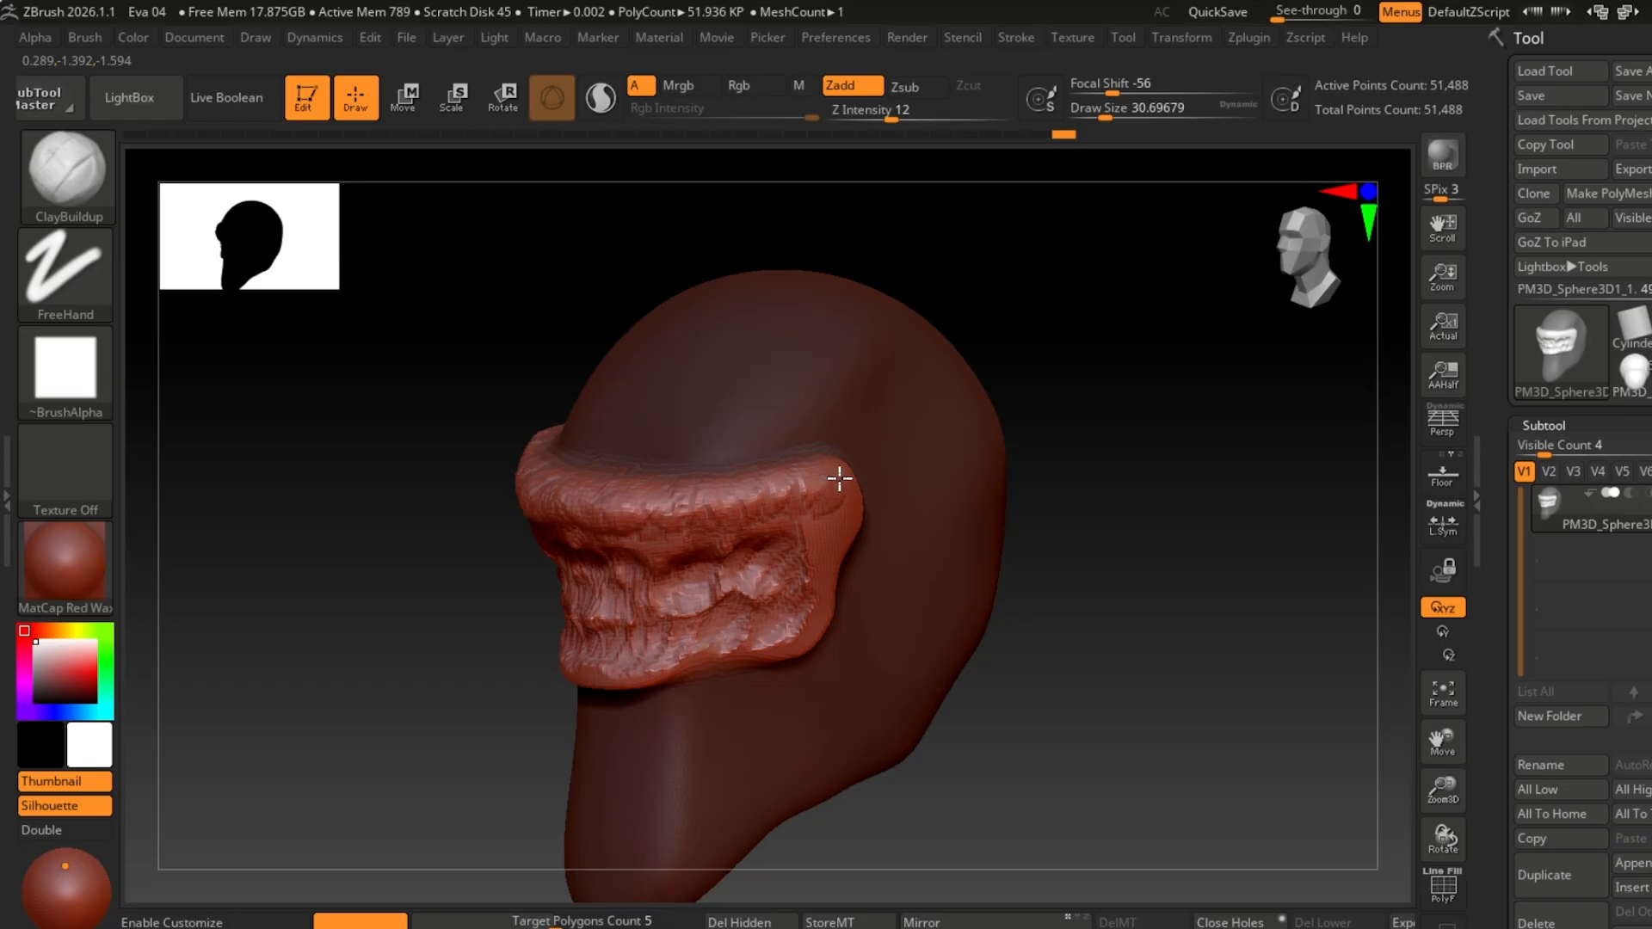
right_drag(839, 478, 713, 496)
mouse_move(606, 601)
right_down()
mouse_move(1050, 579)
mouse_move(787, 557)
right_up()
Step: Smooth the rough clay strokes across the whole face band on both sides
key(shift)
right_drag(1015, 641, 782, 550)
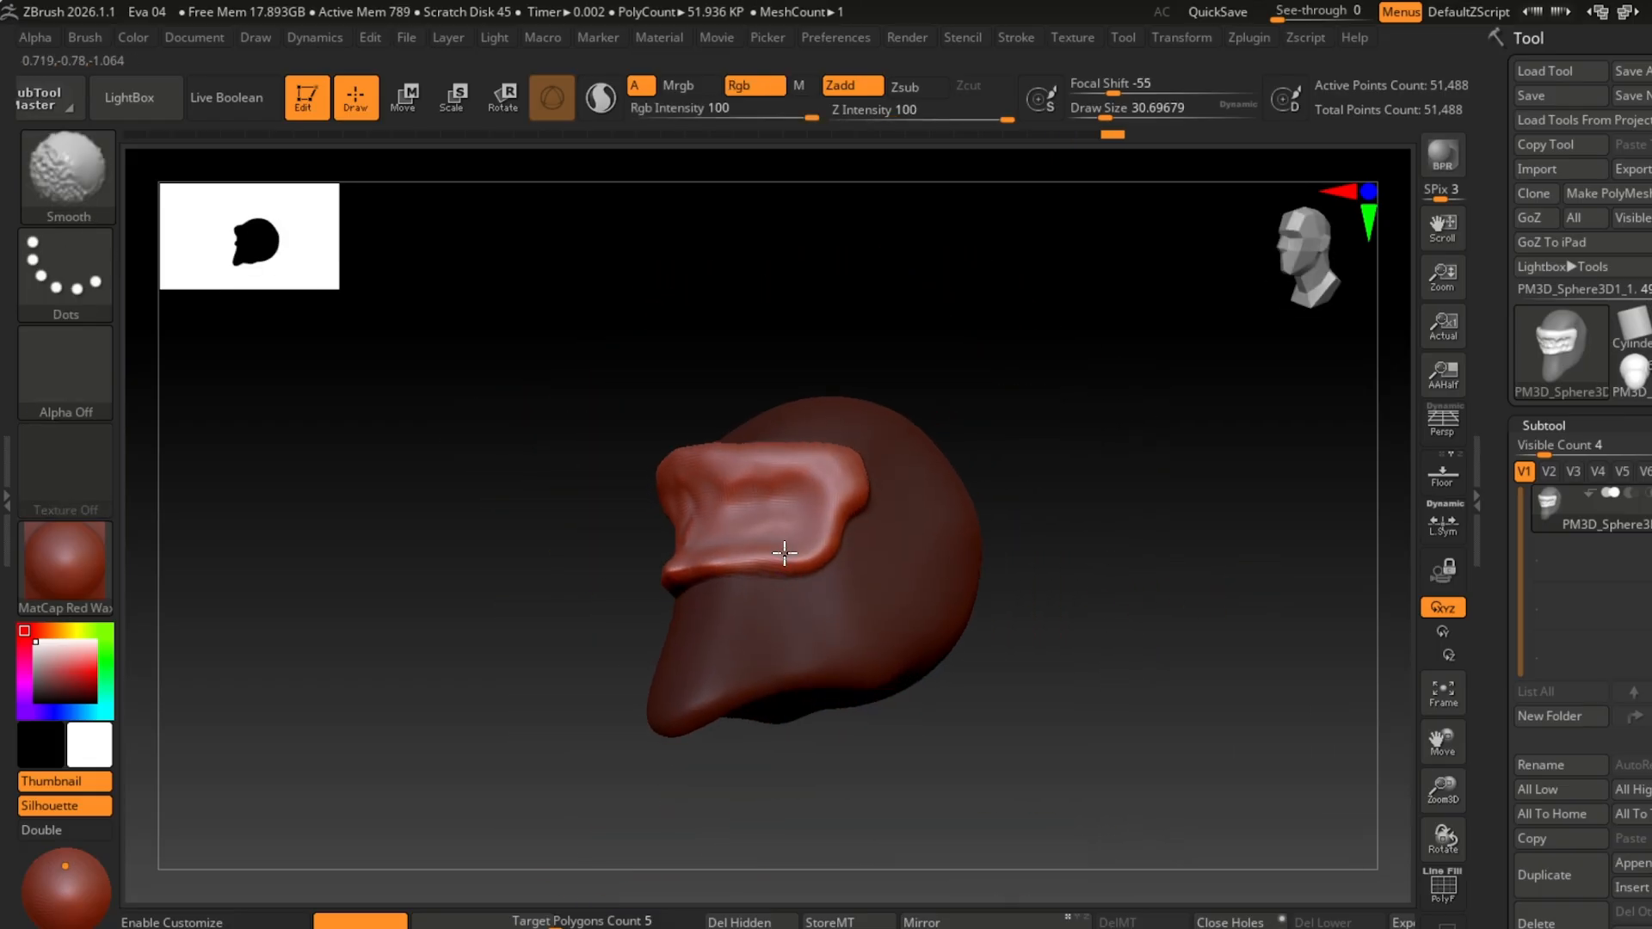
shift+drag(782, 550, 809, 559)
mouse_move(809, 560)
right_down()
mouse_move(1029, 542)
mouse_move(1289, 229)
mouse_move(1077, 579)
mouse_move(1076, 638)
mouse_move(964, 639)
right_up()
ctrl+right_drag(964, 638, 1239, 633)
shift+drag(955, 513, 1054, 513)
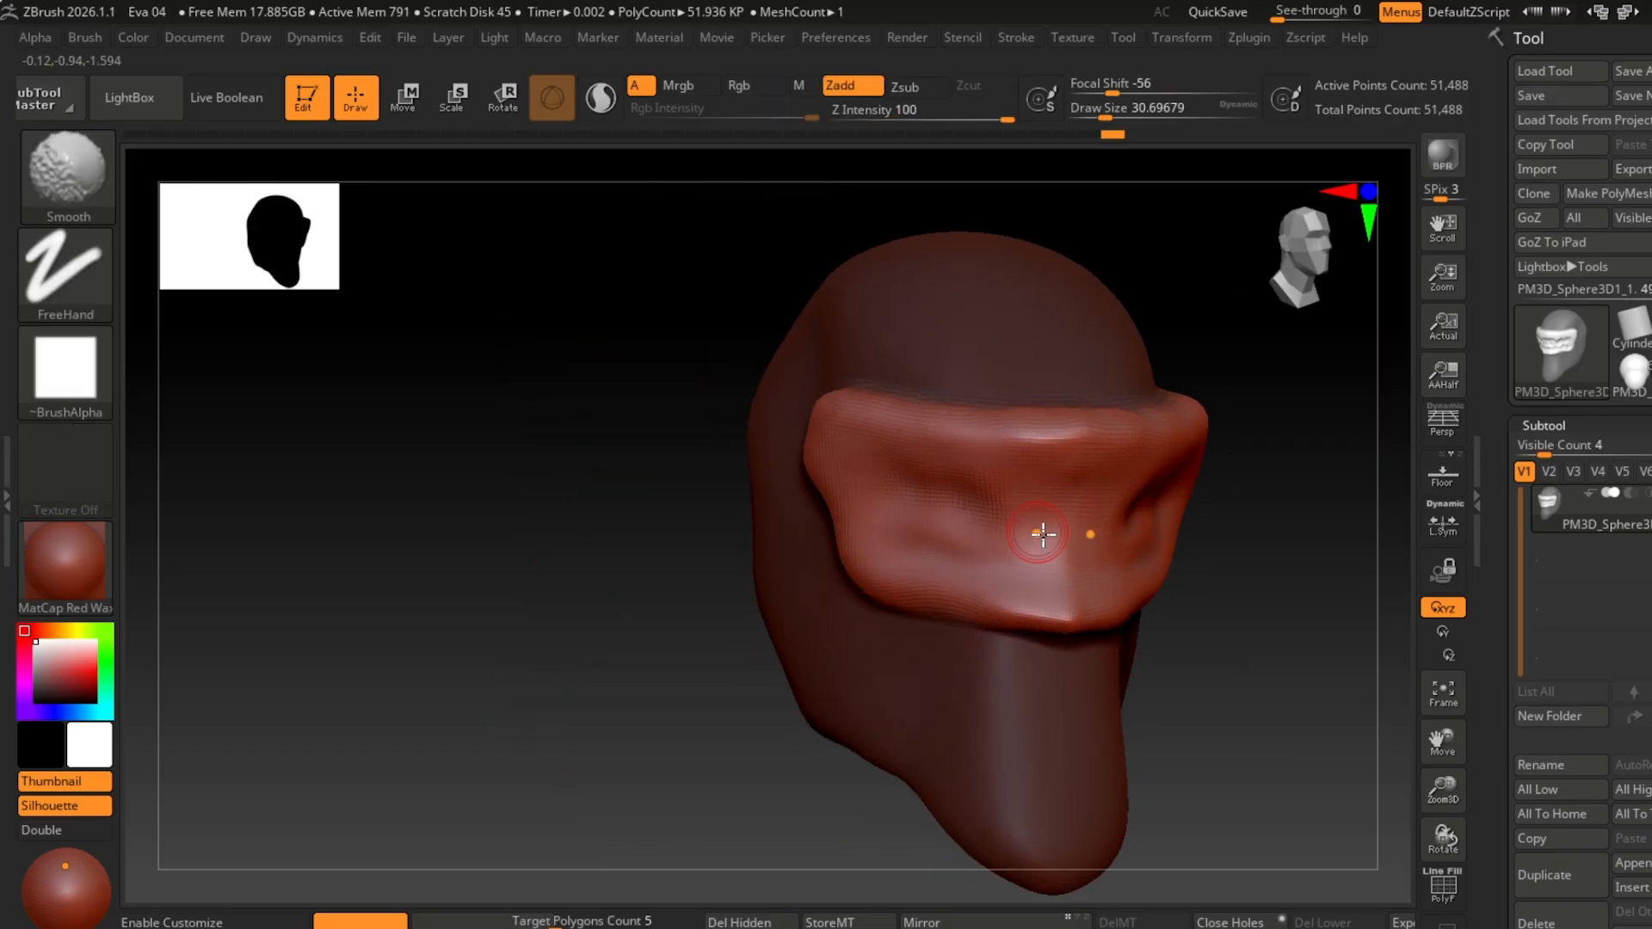
Step: Deepen both eye sockets and shape small eye forms inside them with ClayBuildup at Z Intensity 5
right_drag(1043, 535, 851, 497)
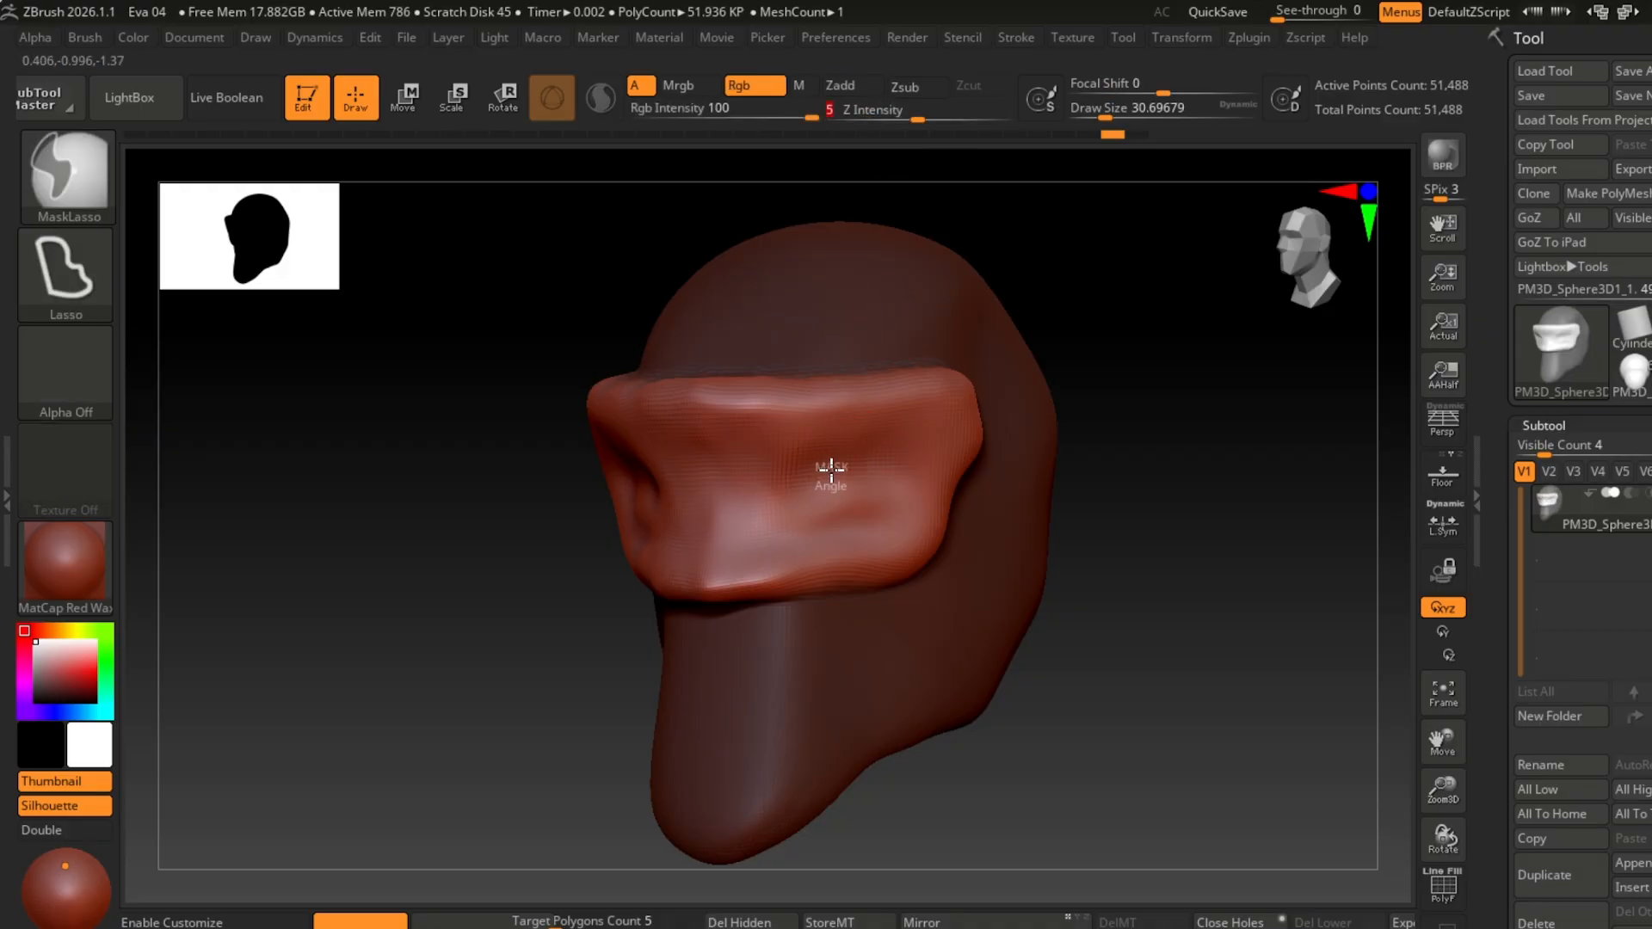
key(ctrl+z)
mouse_move(830, 476)
ctrl+mouse_down()
mouse_move(886, 447)
mouse_move(881, 465)
ctrl+mouse_up()
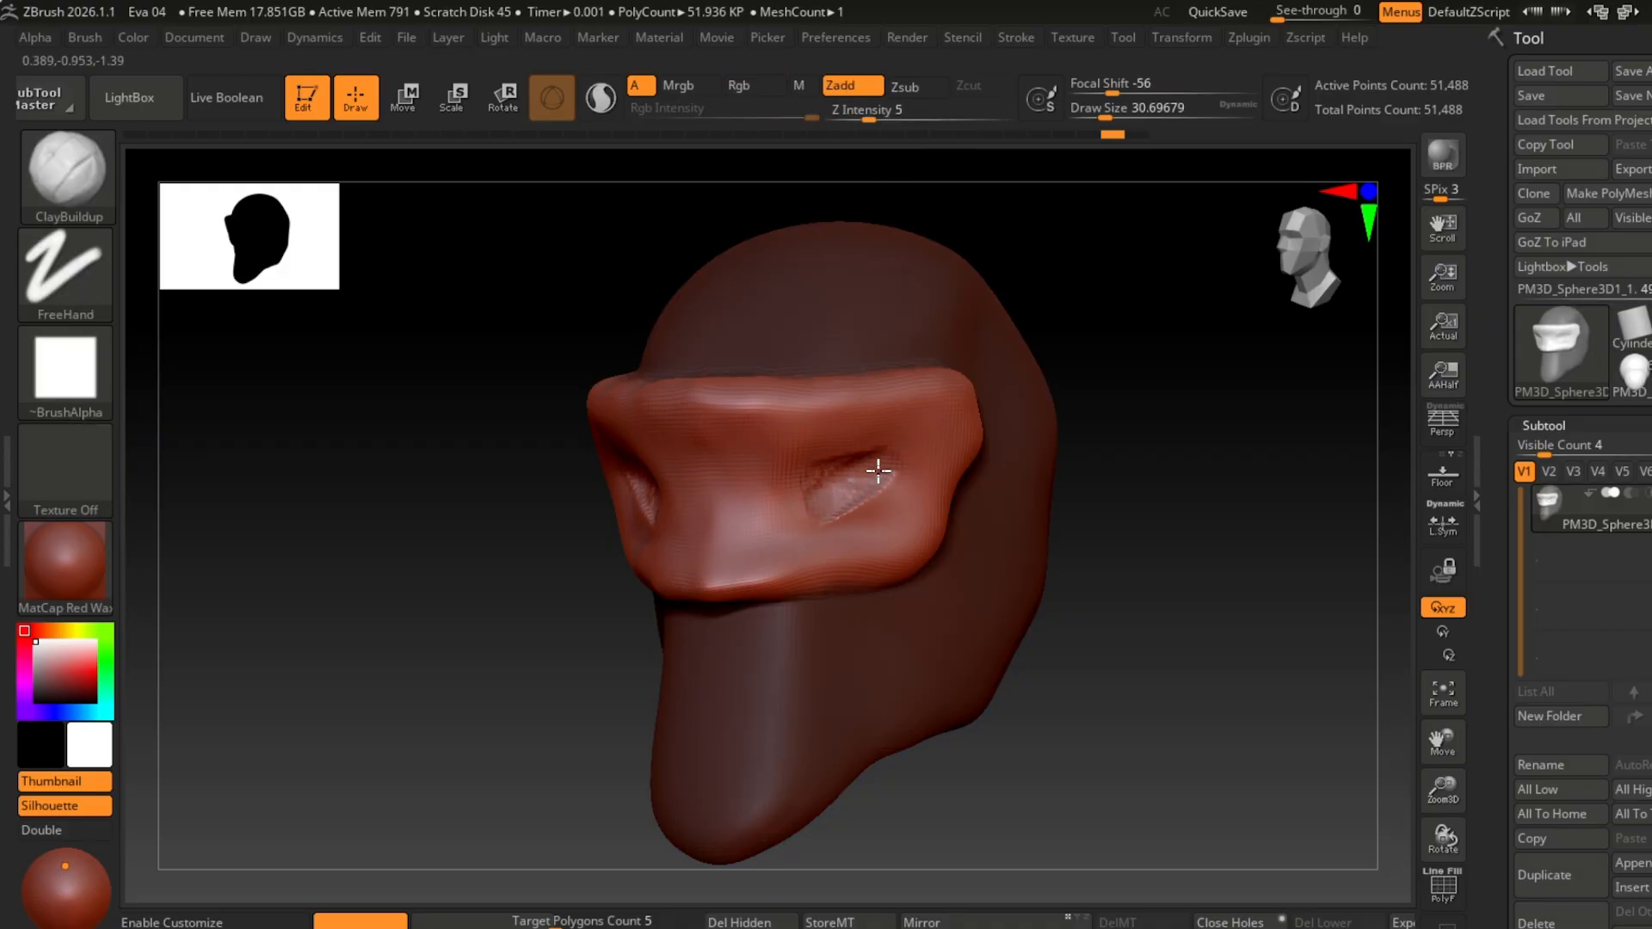
right_drag(858, 475, 1038, 510)
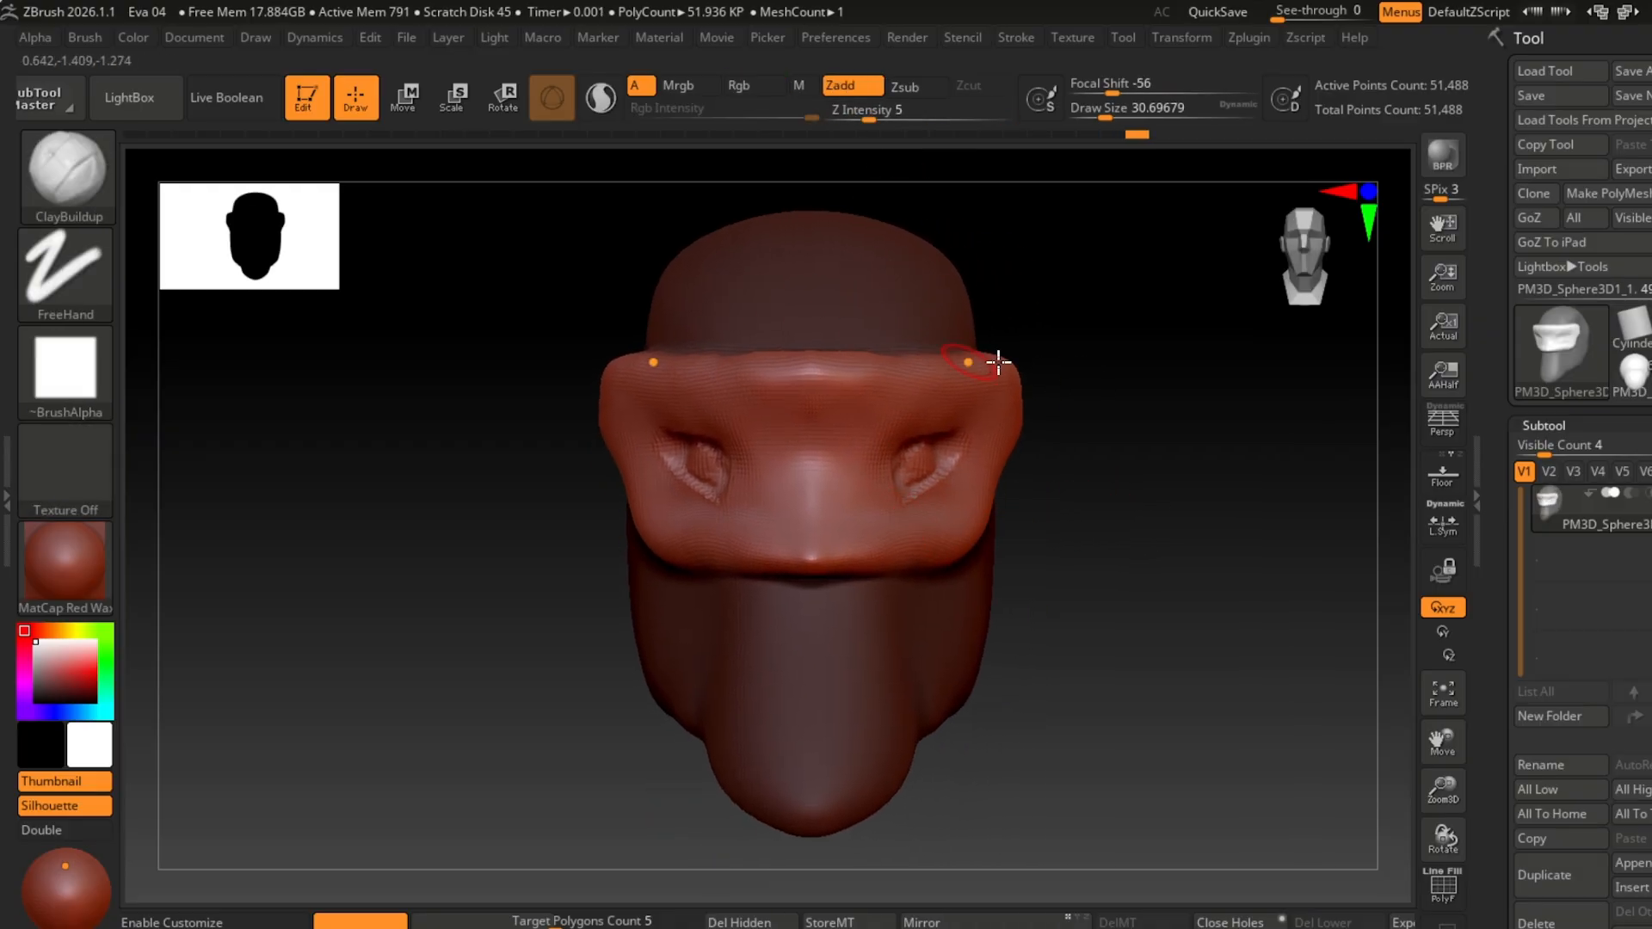
Step: Clear the mask from the head and adjust the lower jaw contour with the Move brush
ctrl+drag(465, 439, 508, 486)
ctrl+right_drag(516, 491, 516, 439)
key(b)
click(387, 678)
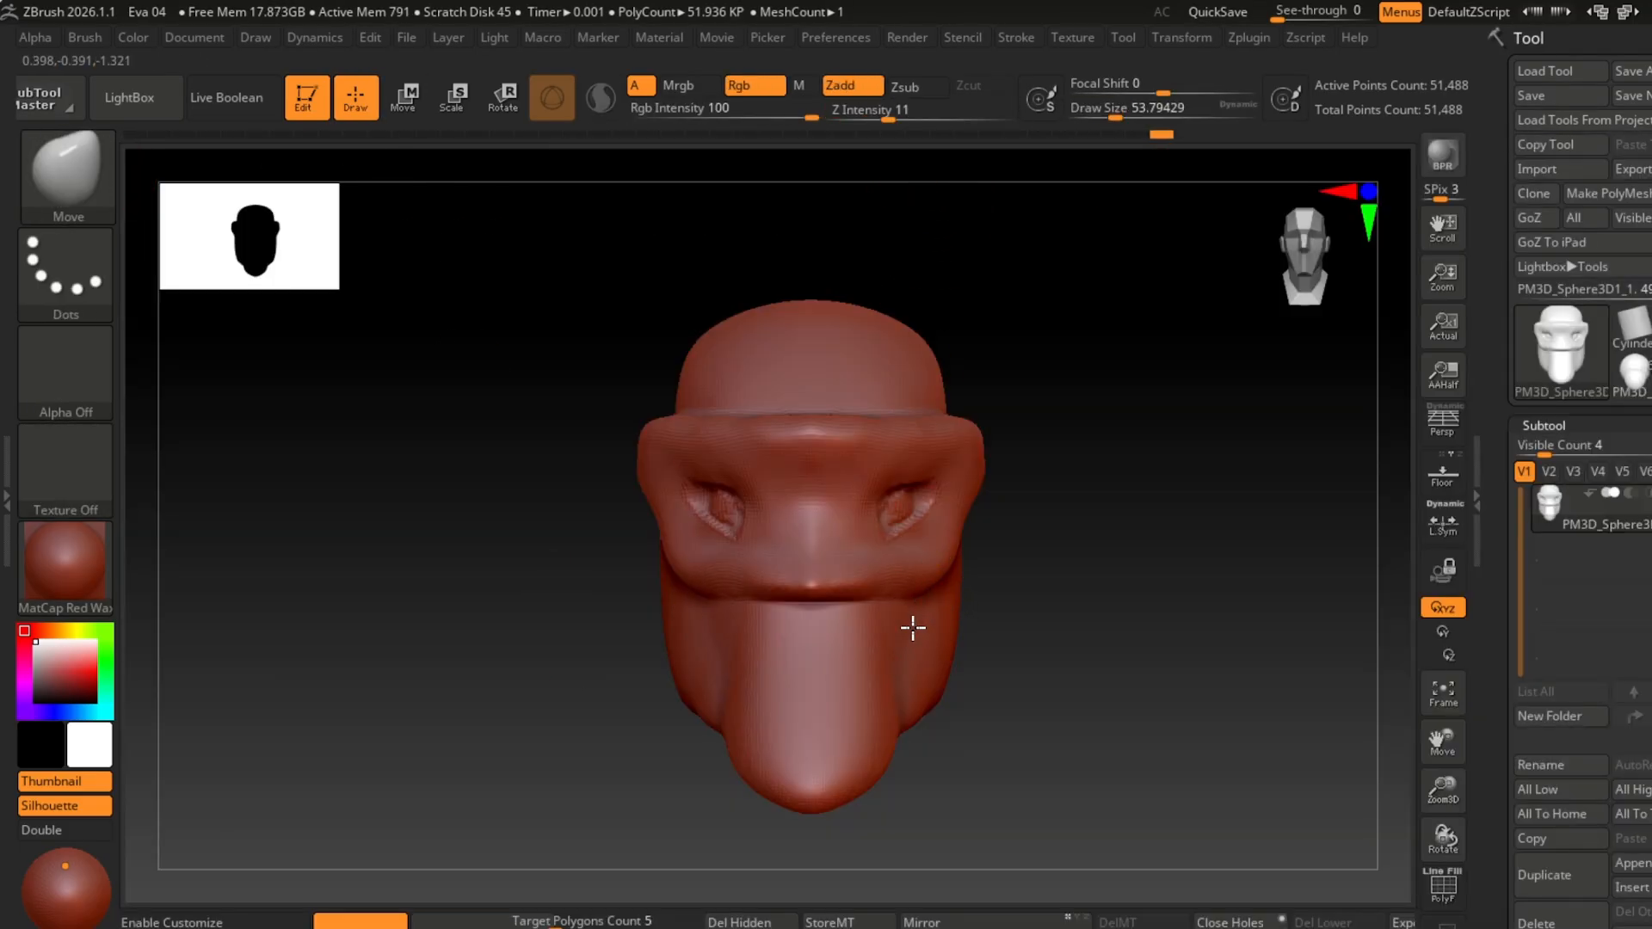
mouse_move(1020, 611)
alt+right_down()
mouse_move(952, 550)
mouse_move(938, 491)
alt+right_up()
drag(865, 715, 852, 723)
mouse_move(1003, 525)
ctrl+right_down()
mouse_move(1015, 590)
mouse_move(1031, 565)
mouse_move(1076, 560)
ctrl+right_up()
Step: Set the draw size to about 120 and adjust the jawline in side view with the Move brush
drag(1115, 117, 1135, 114)
mouse_move(1015, 551)
right_down()
mouse_move(760, 572)
mouse_move(1136, 479)
mouse_move(1118, 616)
mouse_move(1210, 576)
mouse_move(1313, 270)
right_up()
right_drag(1274, 595, 1244, 575)
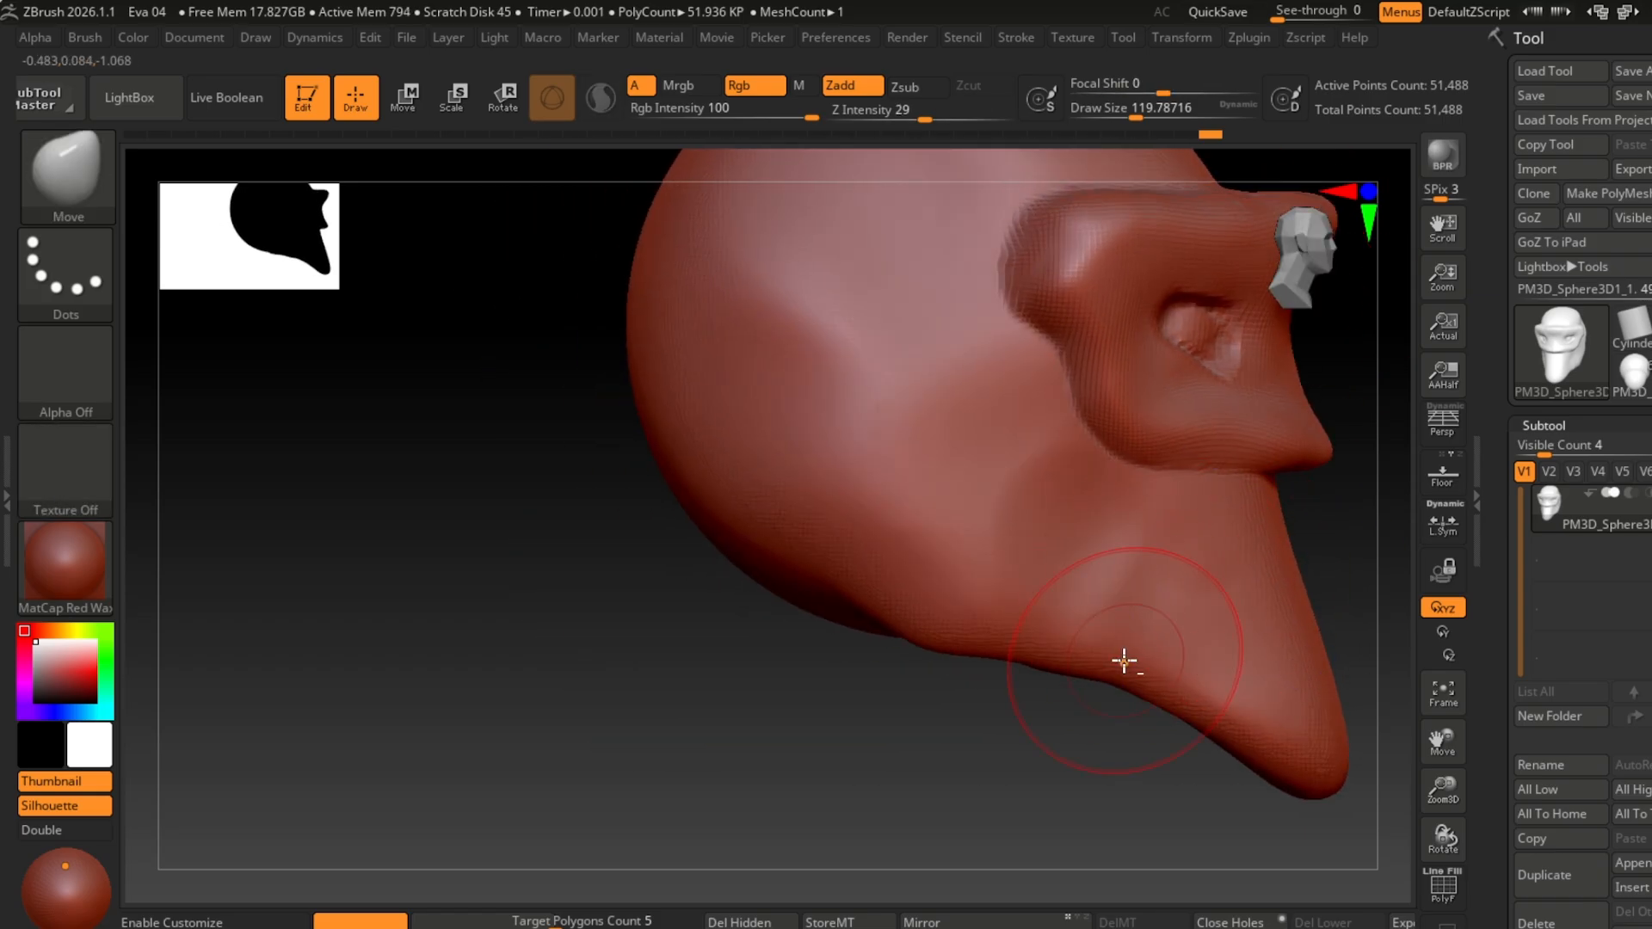
alt+right_drag(1377, 585, 939, 631)
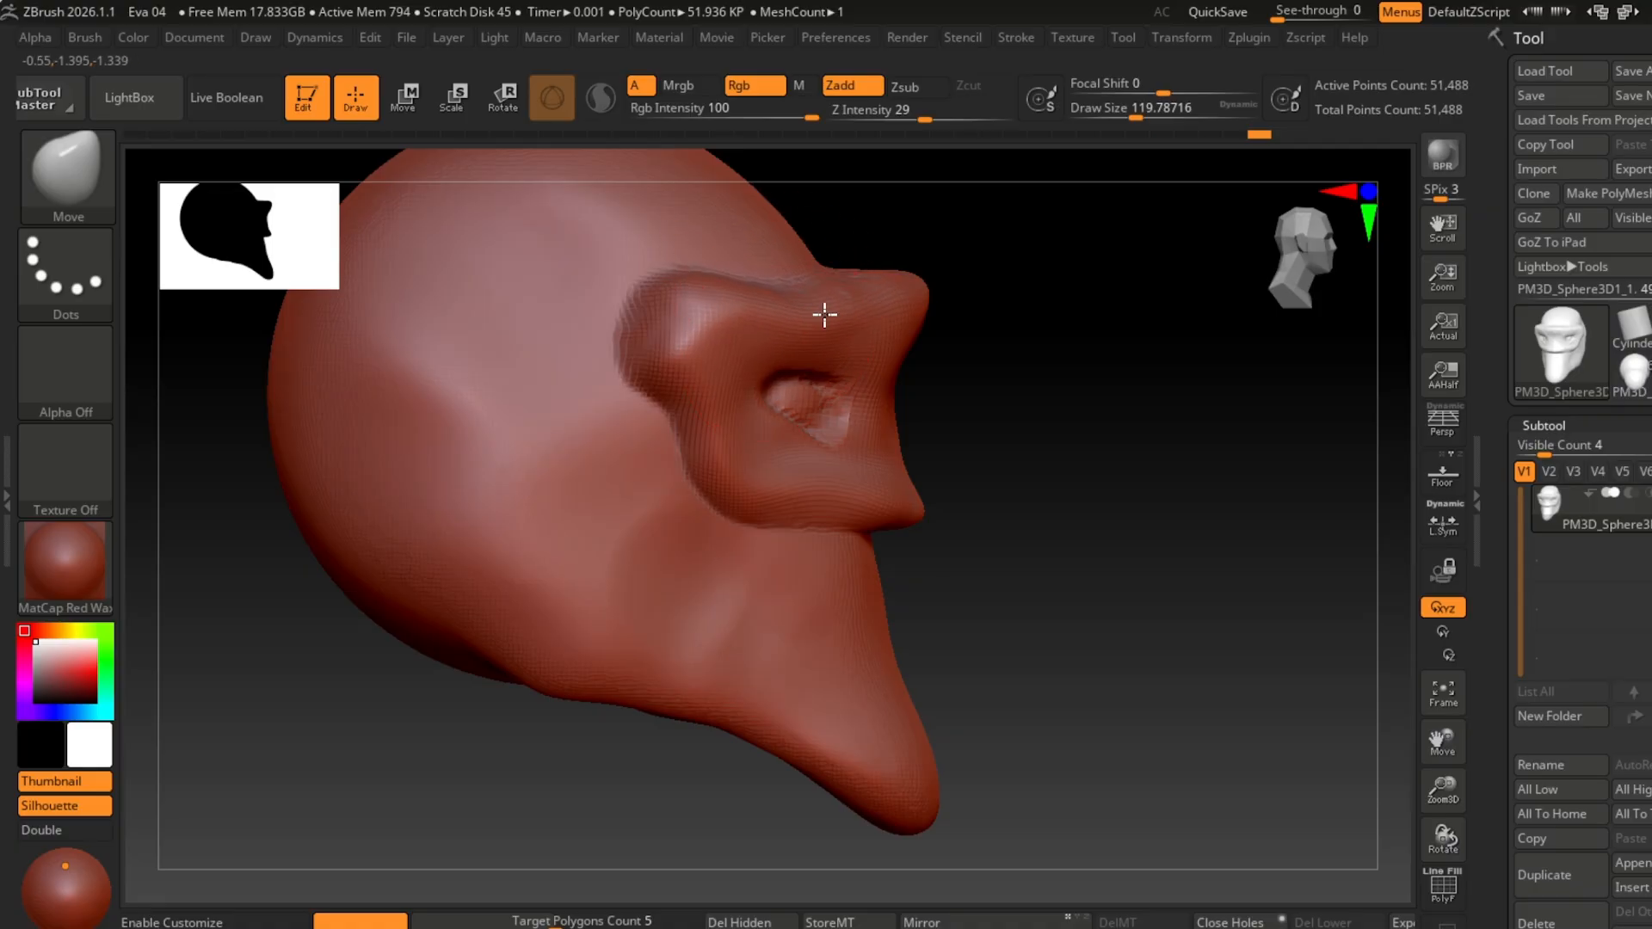
Step: Undo the last Move strokes and push the front of the brow ridge down in profile
key(ctrl+z)
key(ctrl+z)
key(ctrl+z)
key(ctrl+z)
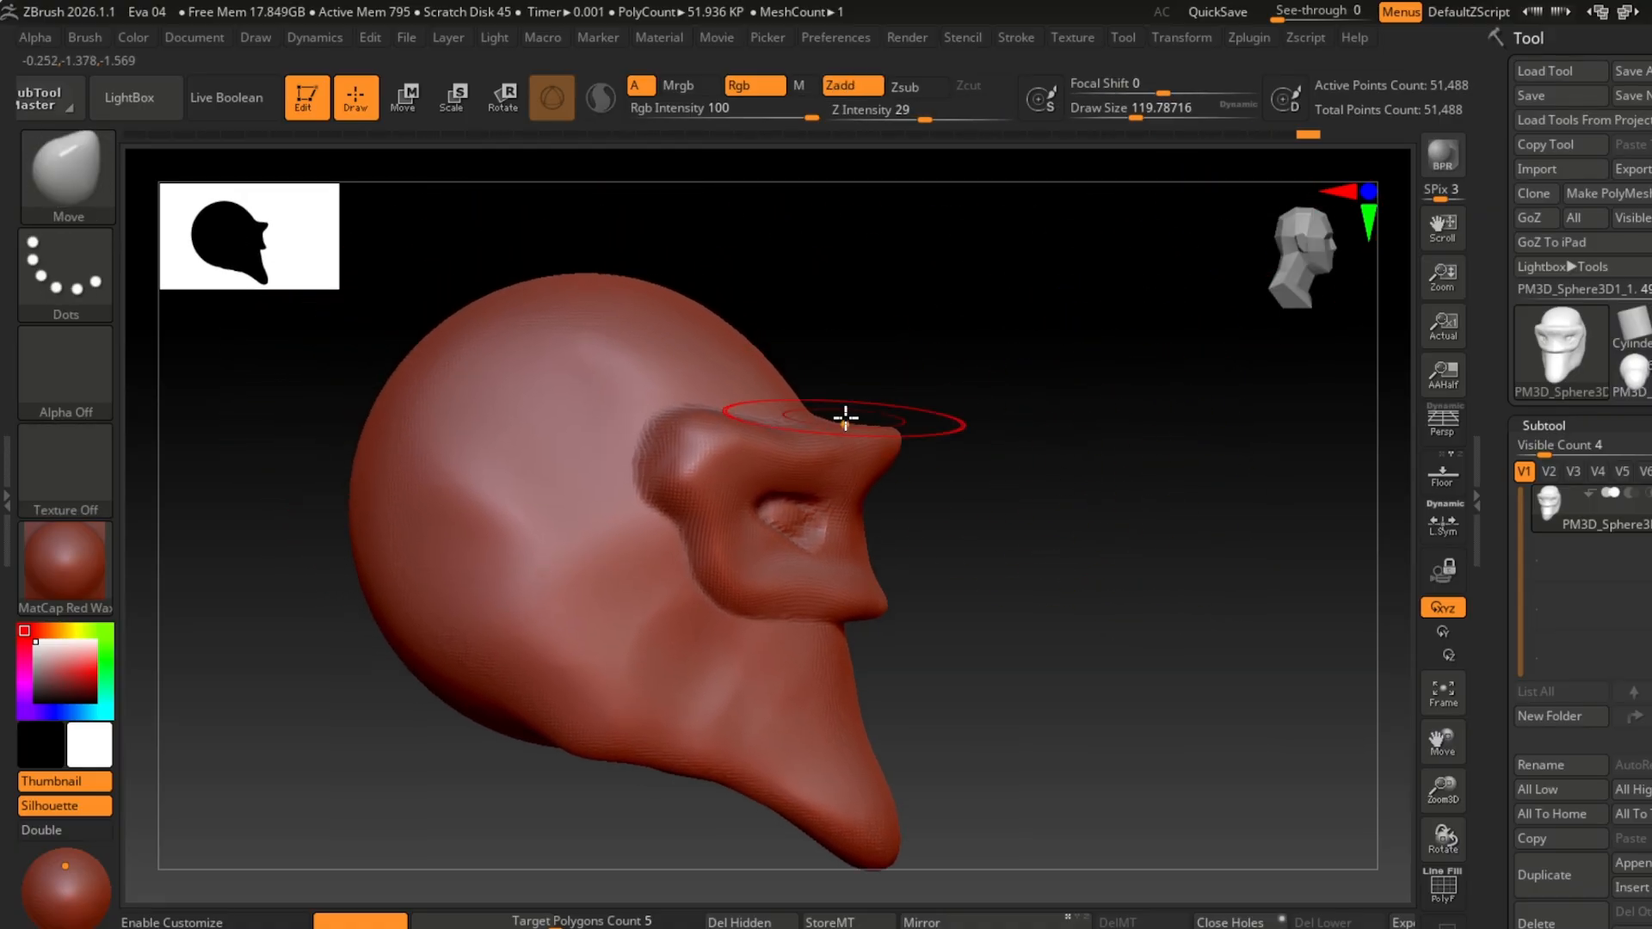
drag(845, 418, 863, 441)
drag(1025, 568, 1066, 631)
click(1302, 280)
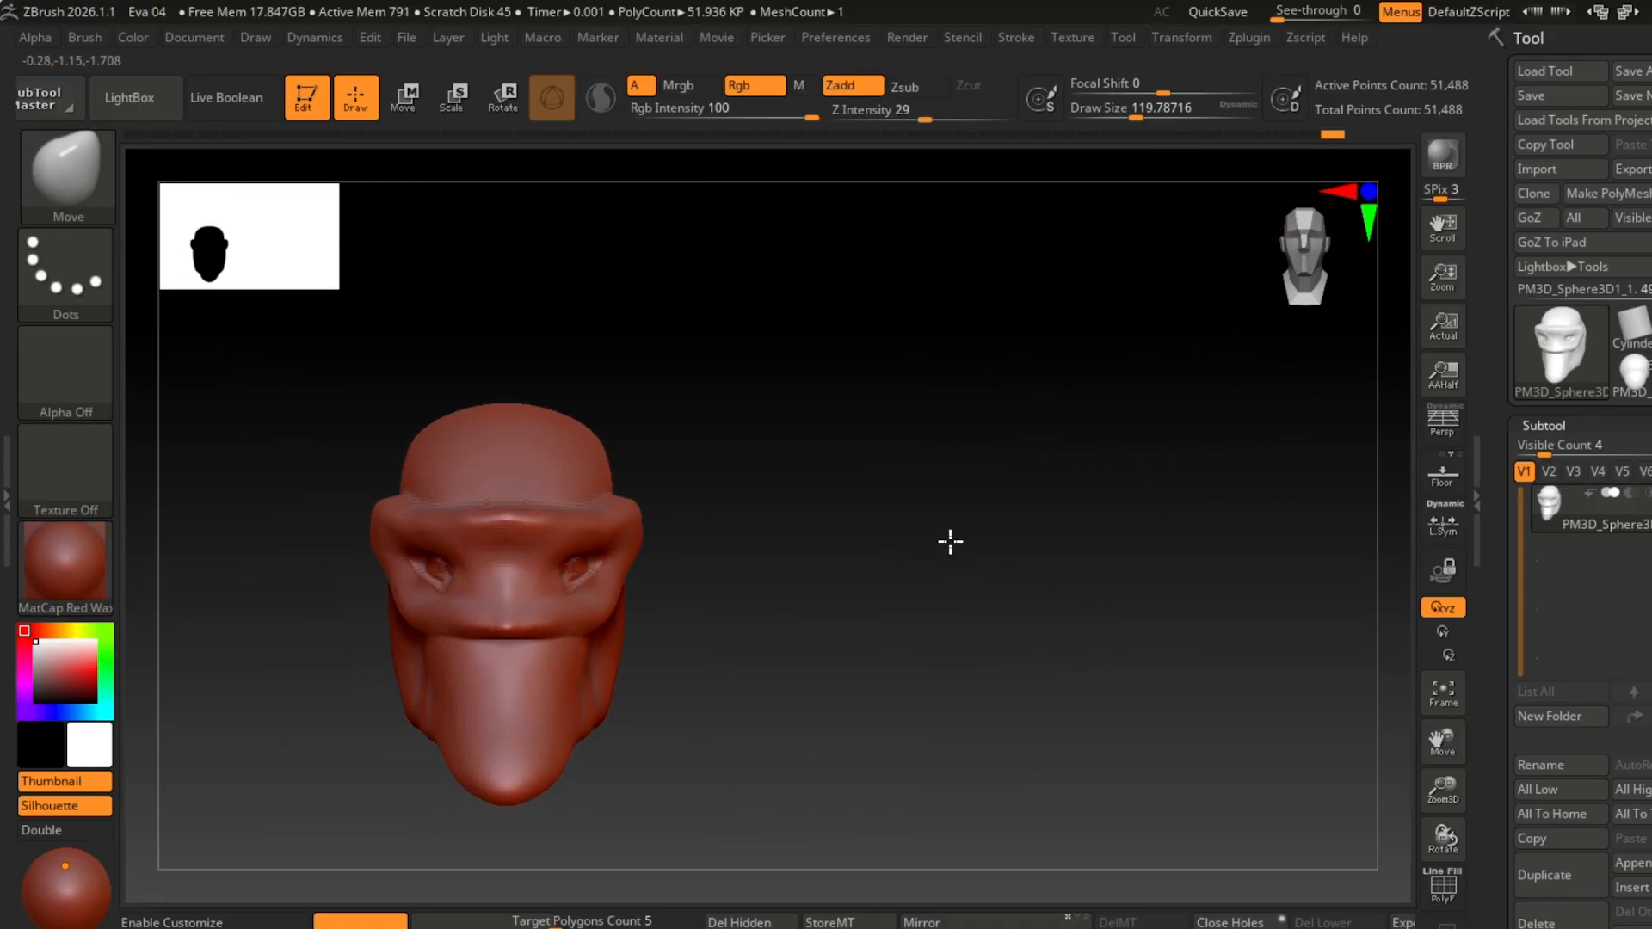
Step: Try the ScribeStandard, Pinch and Blob brushes on the front of the lower face
mouse_move(951, 541)
alt+mouse_down()
mouse_move(1015, 568)
mouse_move(977, 549)
mouse_move(1075, 511)
alt+mouse_up()
key(b)
click(735, 667)
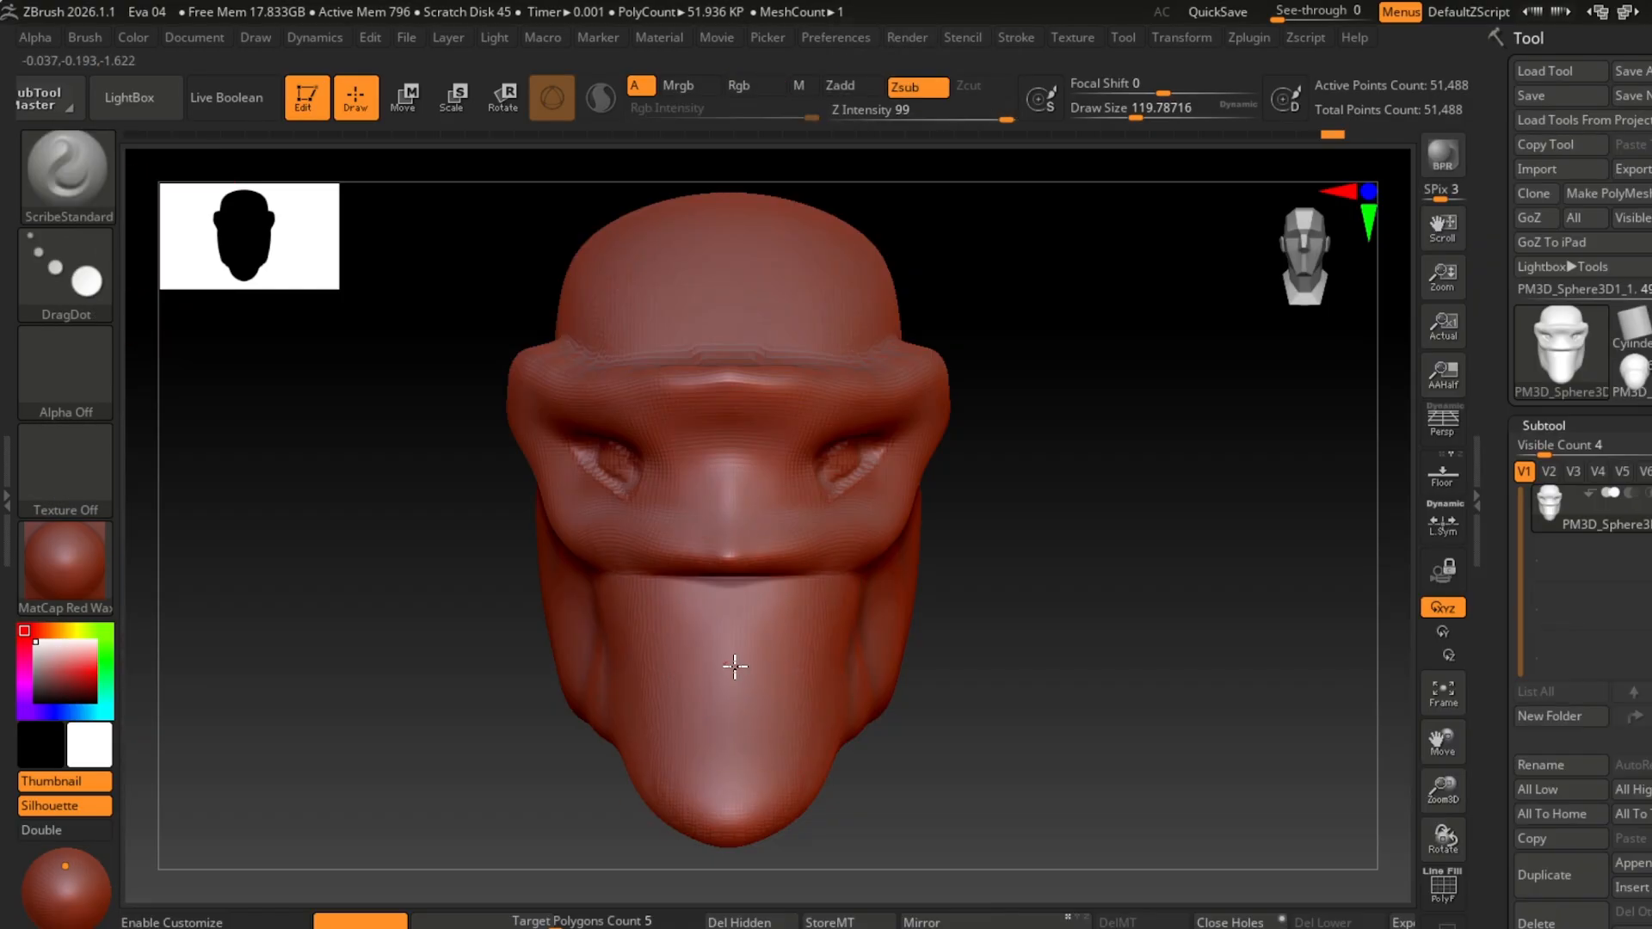
key(b)
key(p)
key(i)
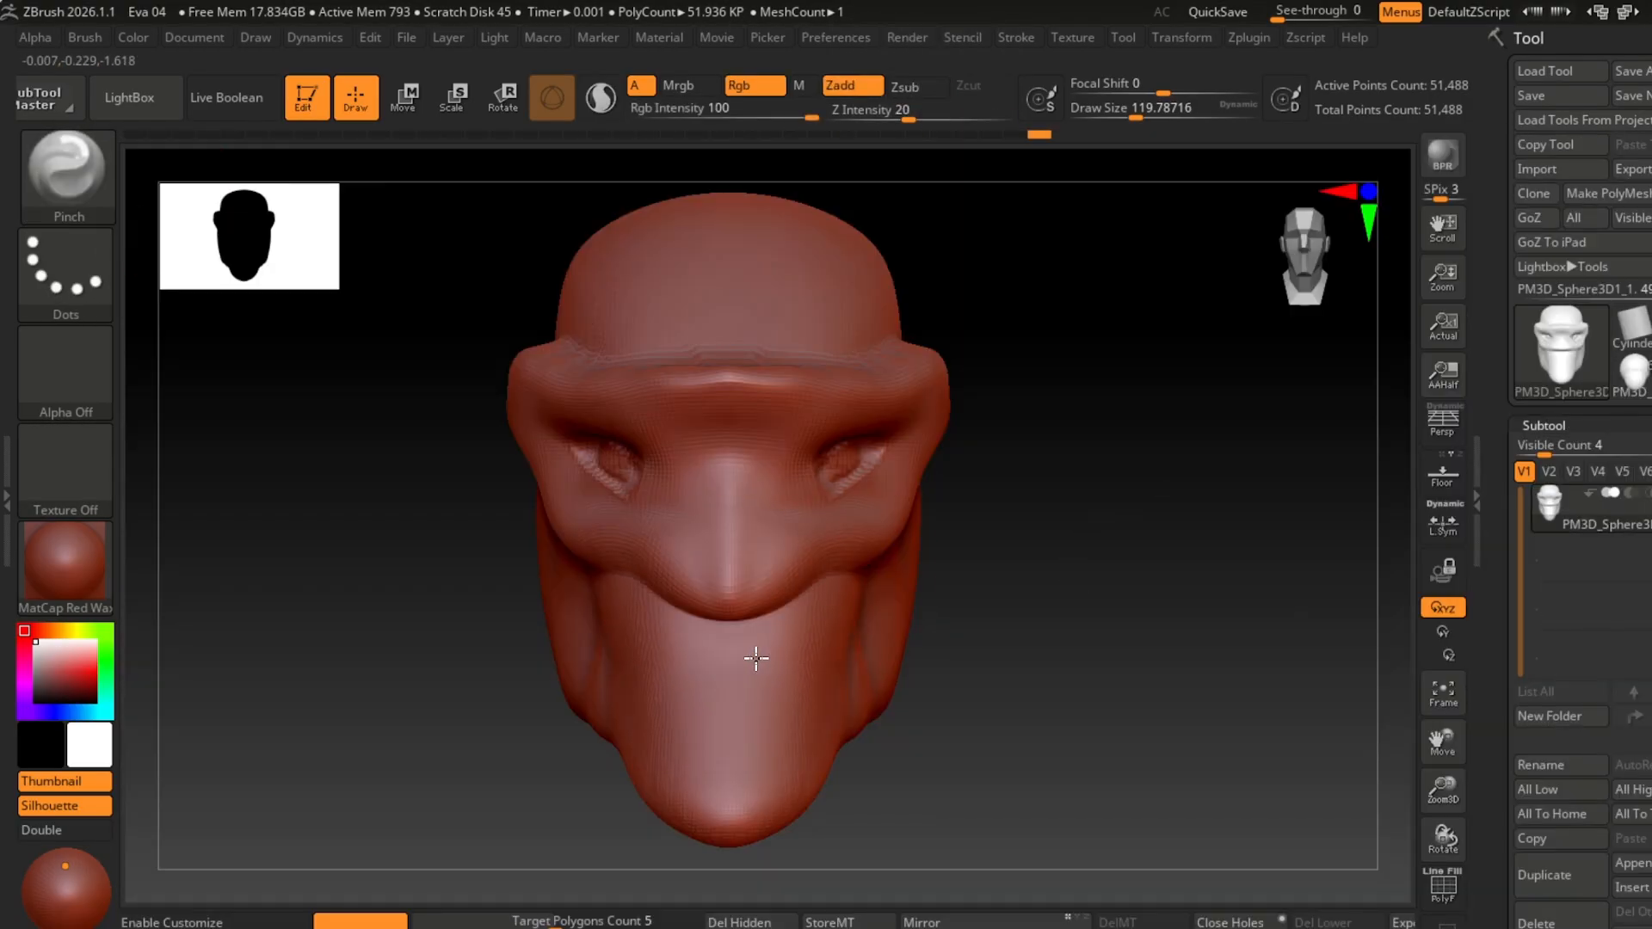
key(b)
key(b)
key(l)
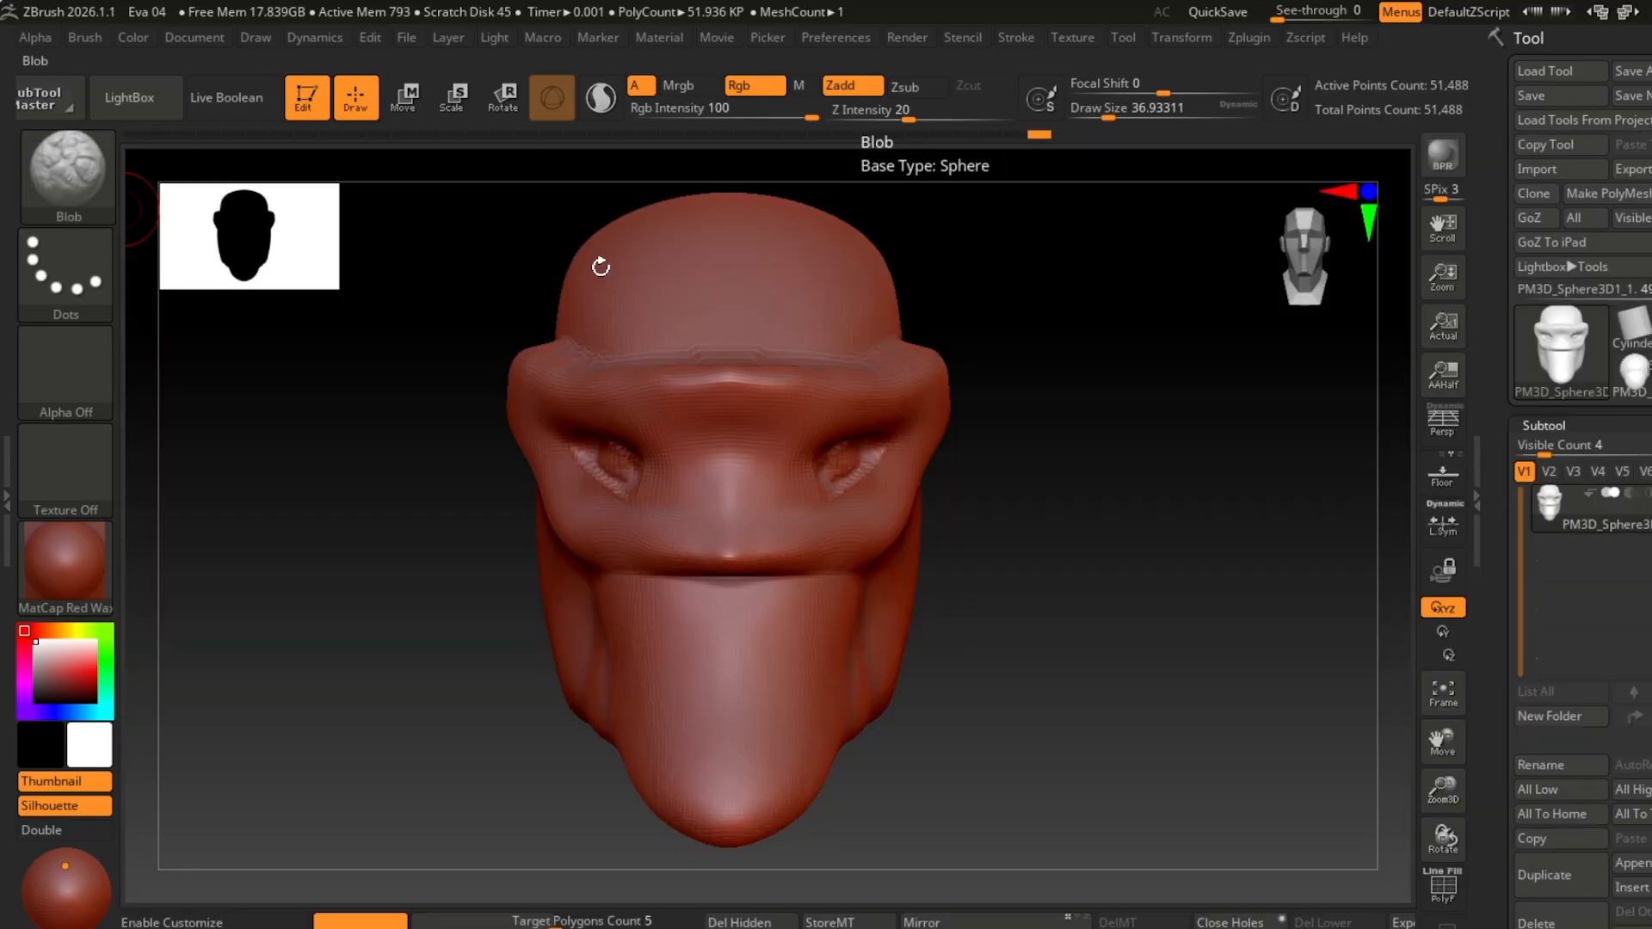
Step: Test the Pinch and Rake brushes on the lower face below the nose
key(b)
key(p)
key(i)
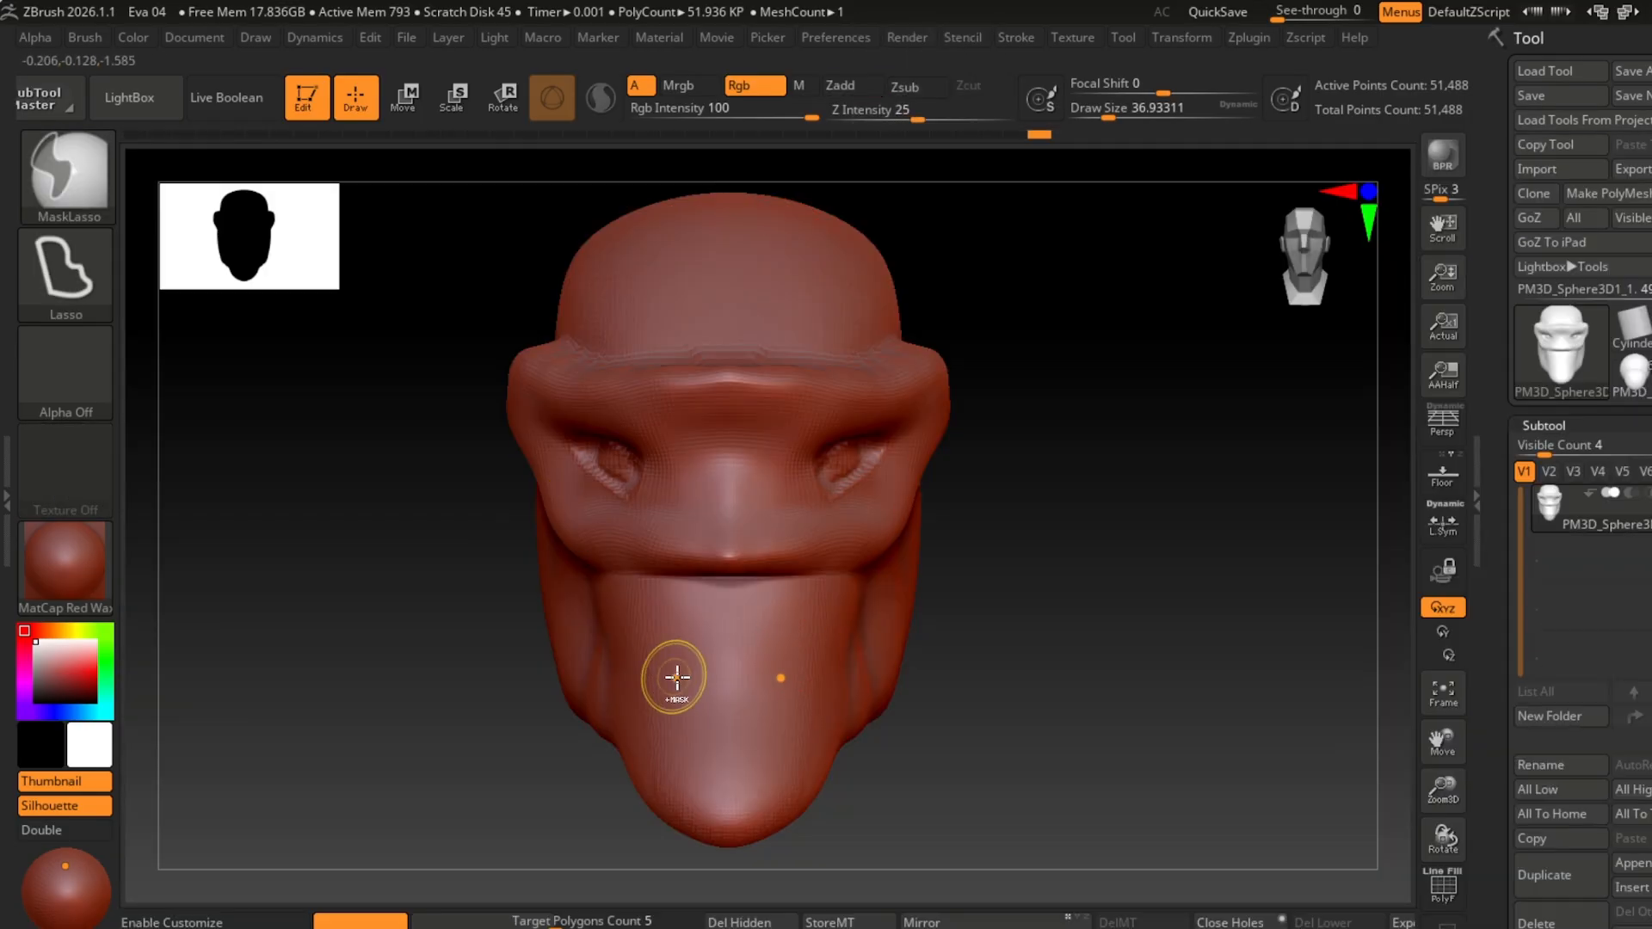
key(b)
click(1364, 687)
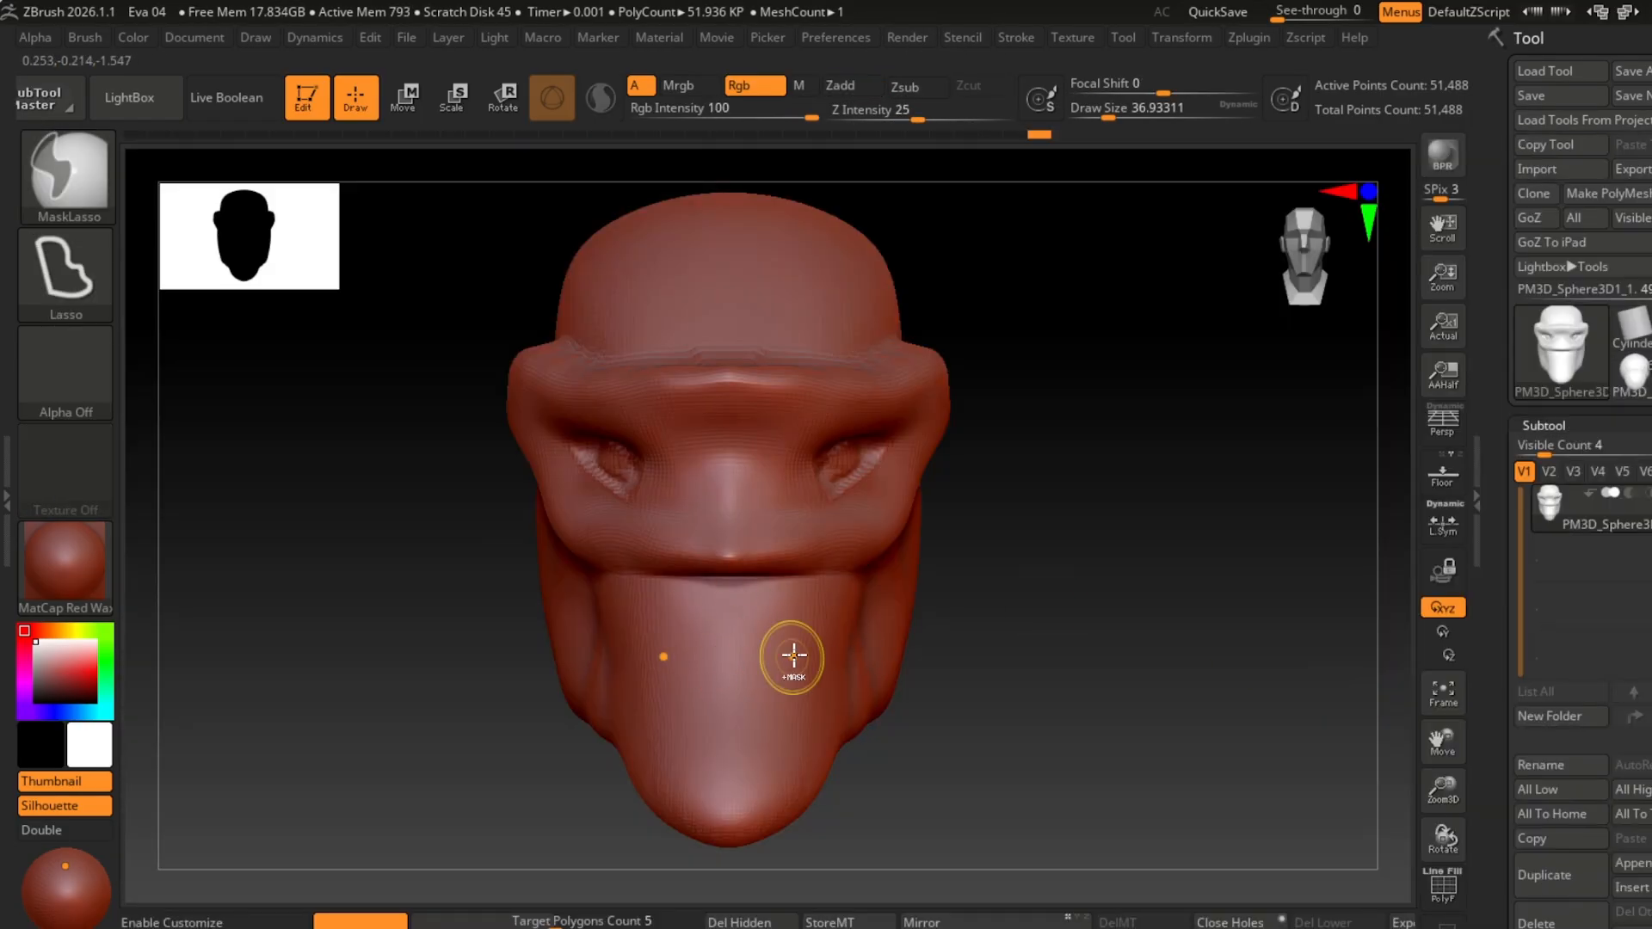
key(b)
key(r)
key(a)
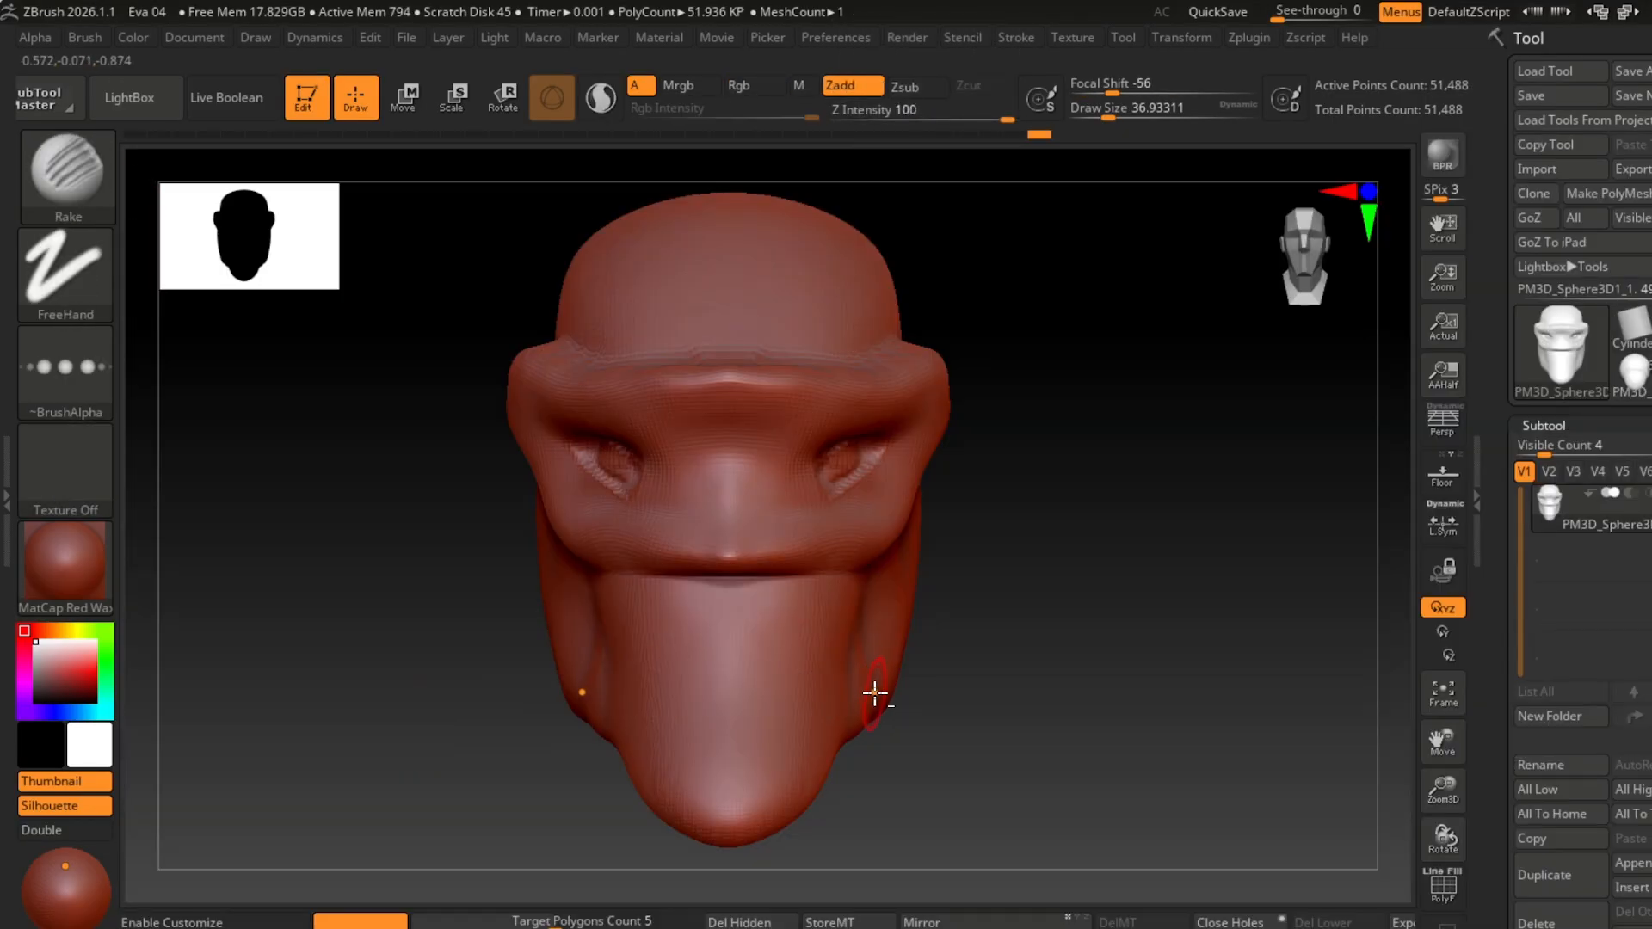
click(69, 187)
click(1377, 684)
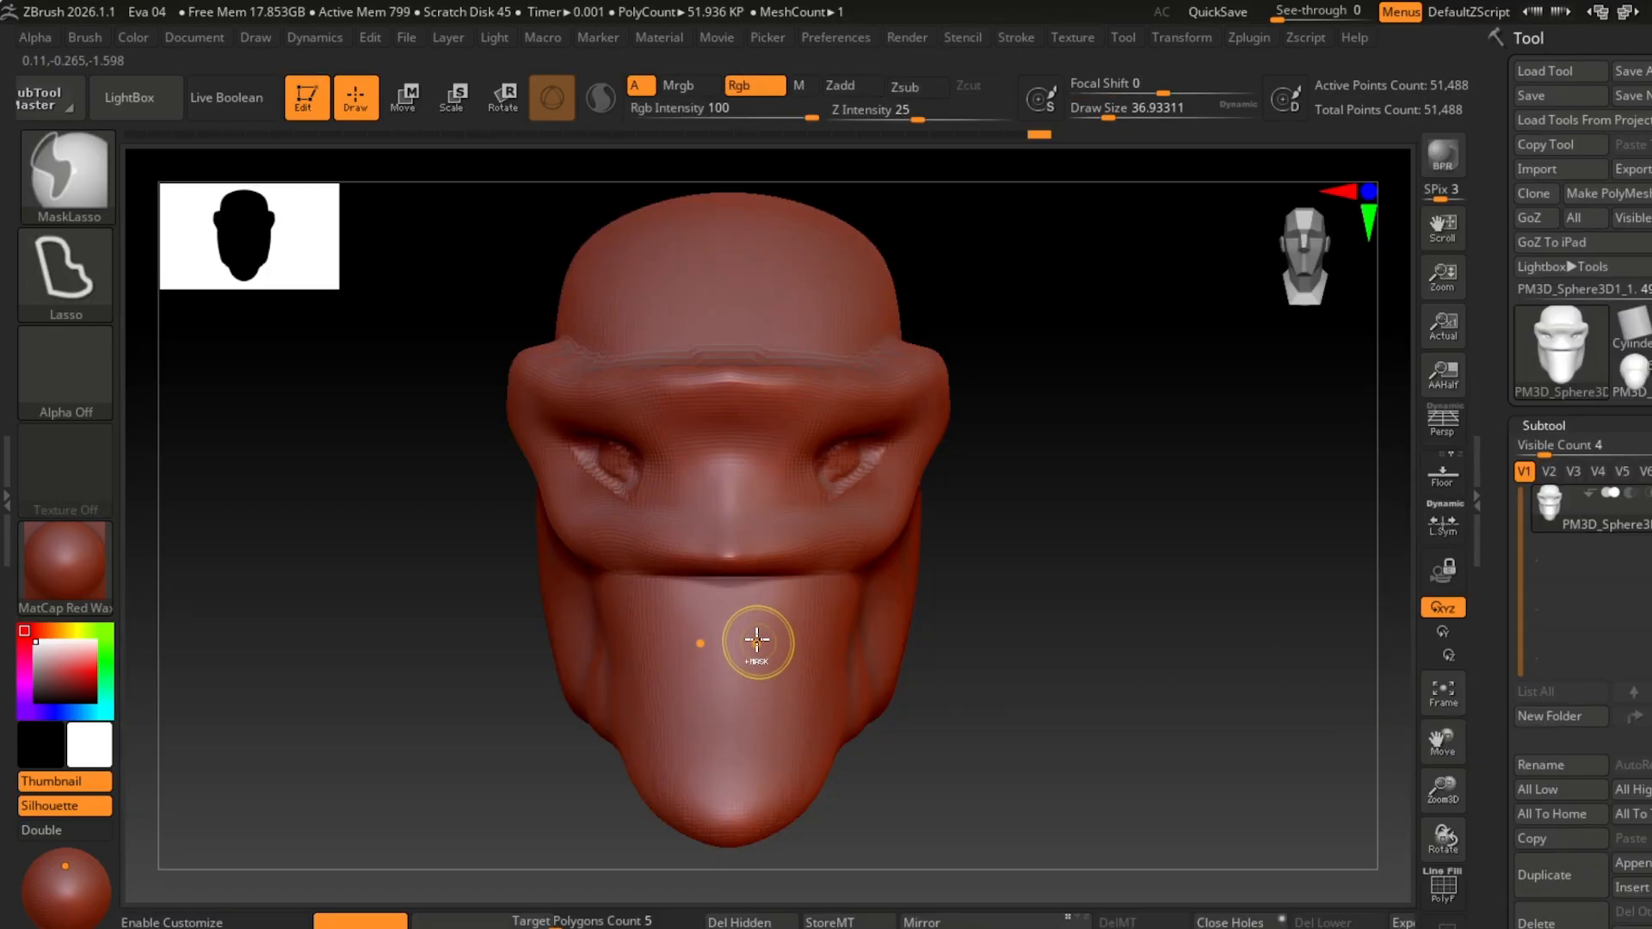
Step: Try a Fold stroke across the mouth area, undo it, and test the ContrastTarget brush
key(b)
click(1467, 288)
key(b)
click(1642, 435)
drag(689, 644, 815, 648)
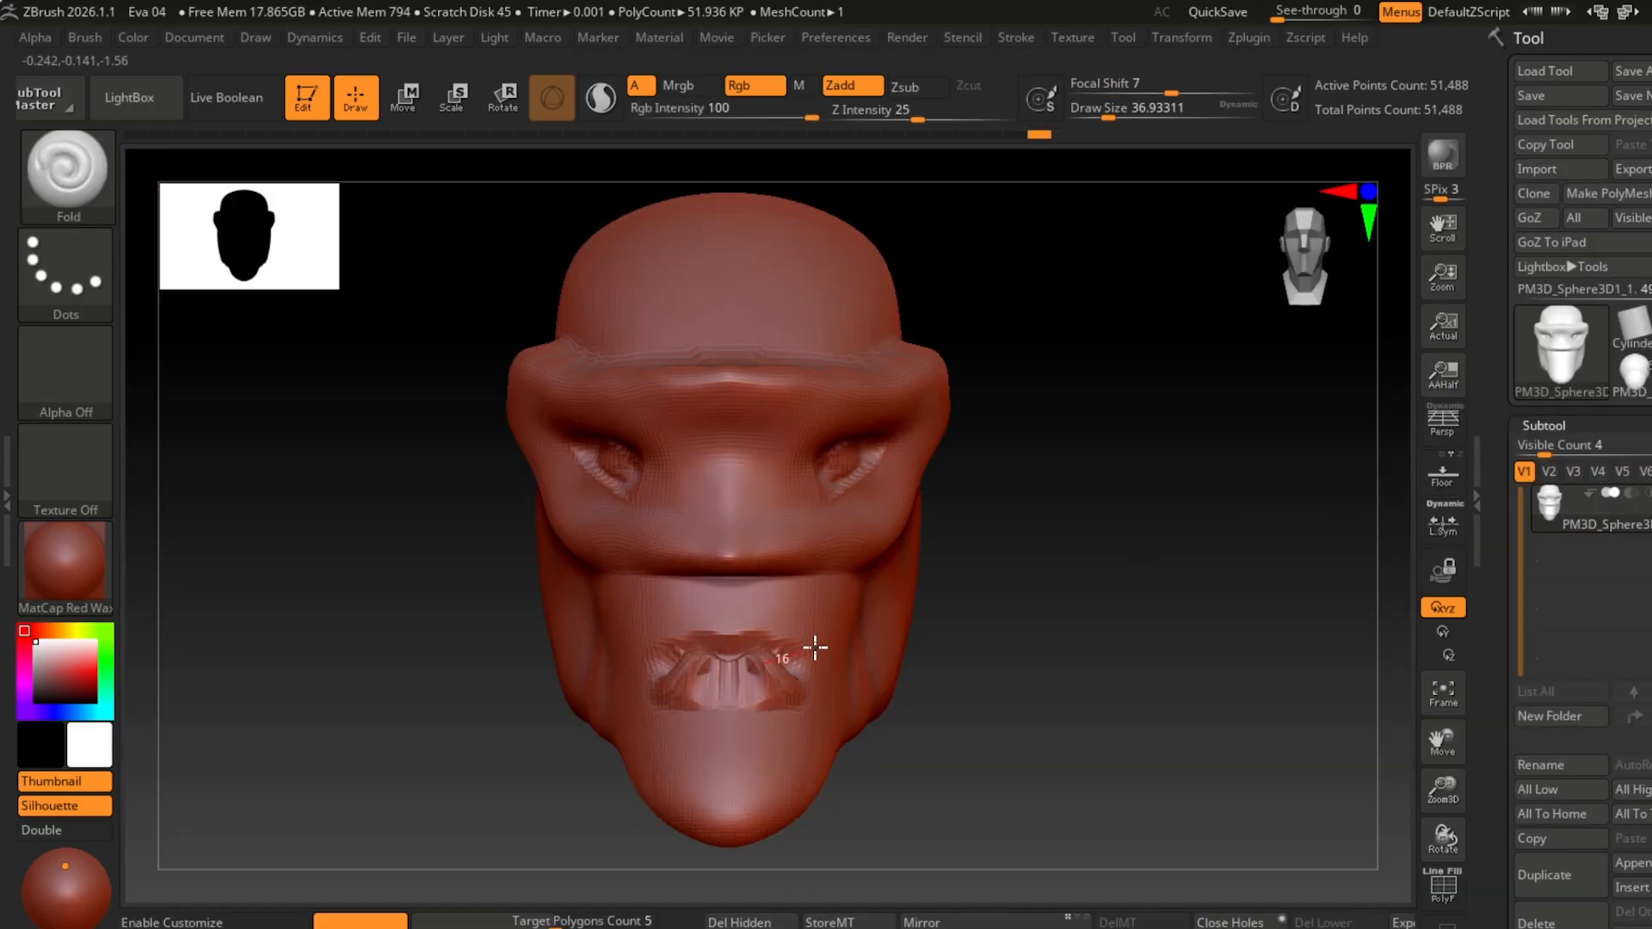
key(ctrl+z)
key(b)
click(292, 385)
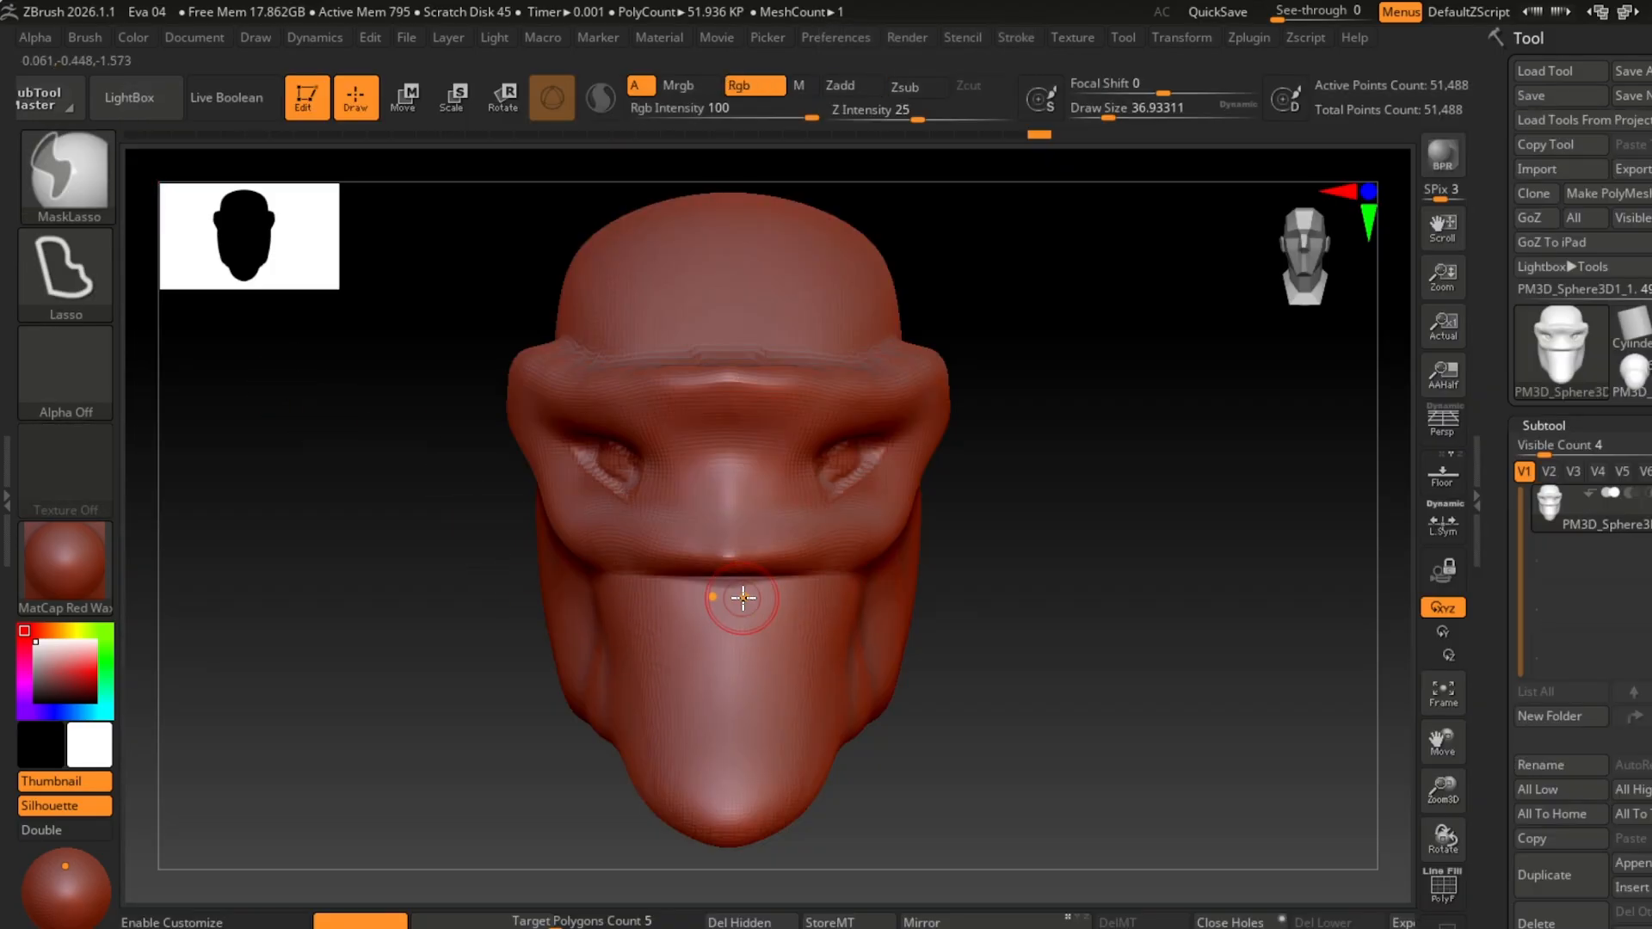
Step: Carve a thin horizontal mouth line across the lower face using the Standard brush at a draw size of about 9.4 and Z Intensity 57
key(b)
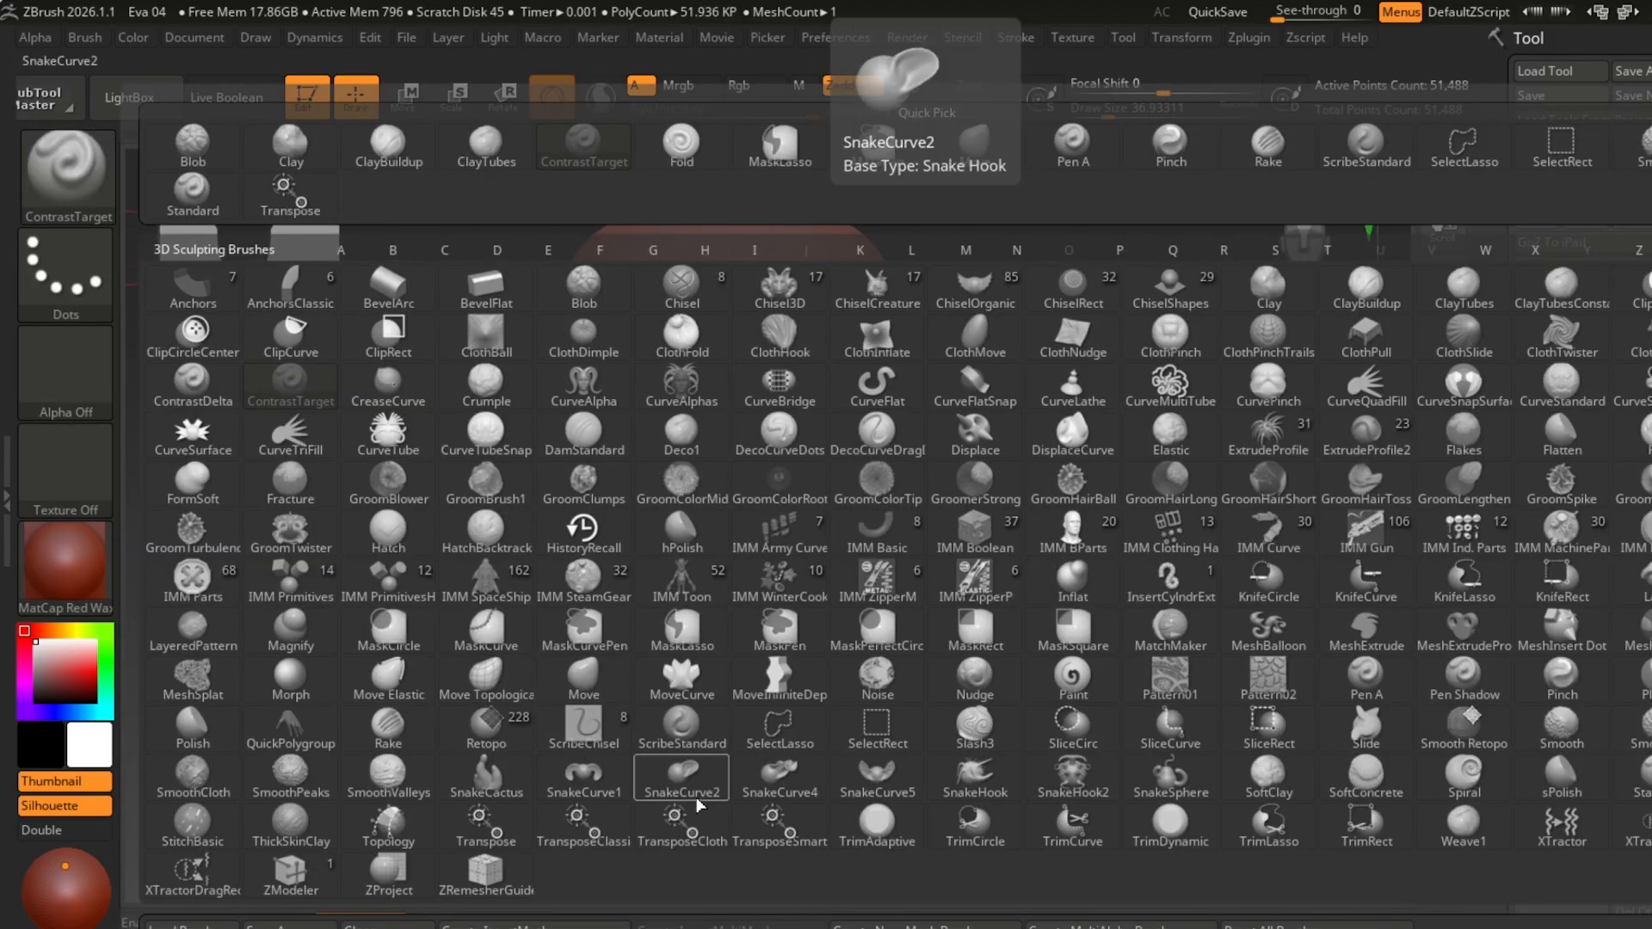
click(1620, 772)
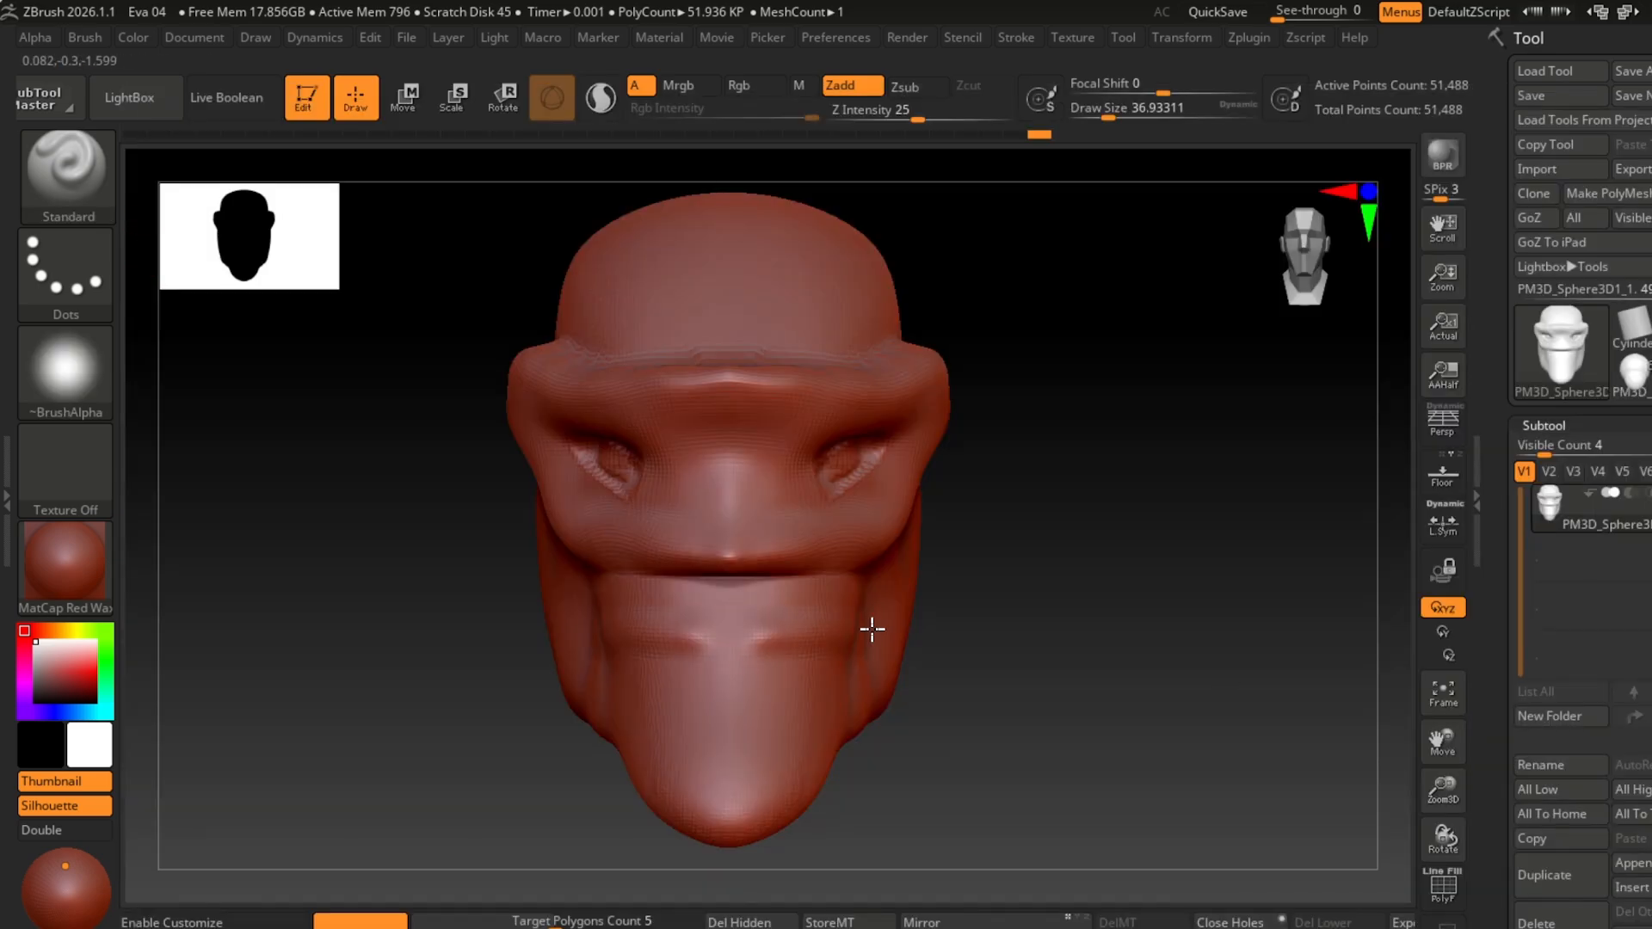
mouse_move(793, 679)
ctrl+right_down()
mouse_move(1055, 657)
mouse_move(1144, 133)
ctrl+right_up()
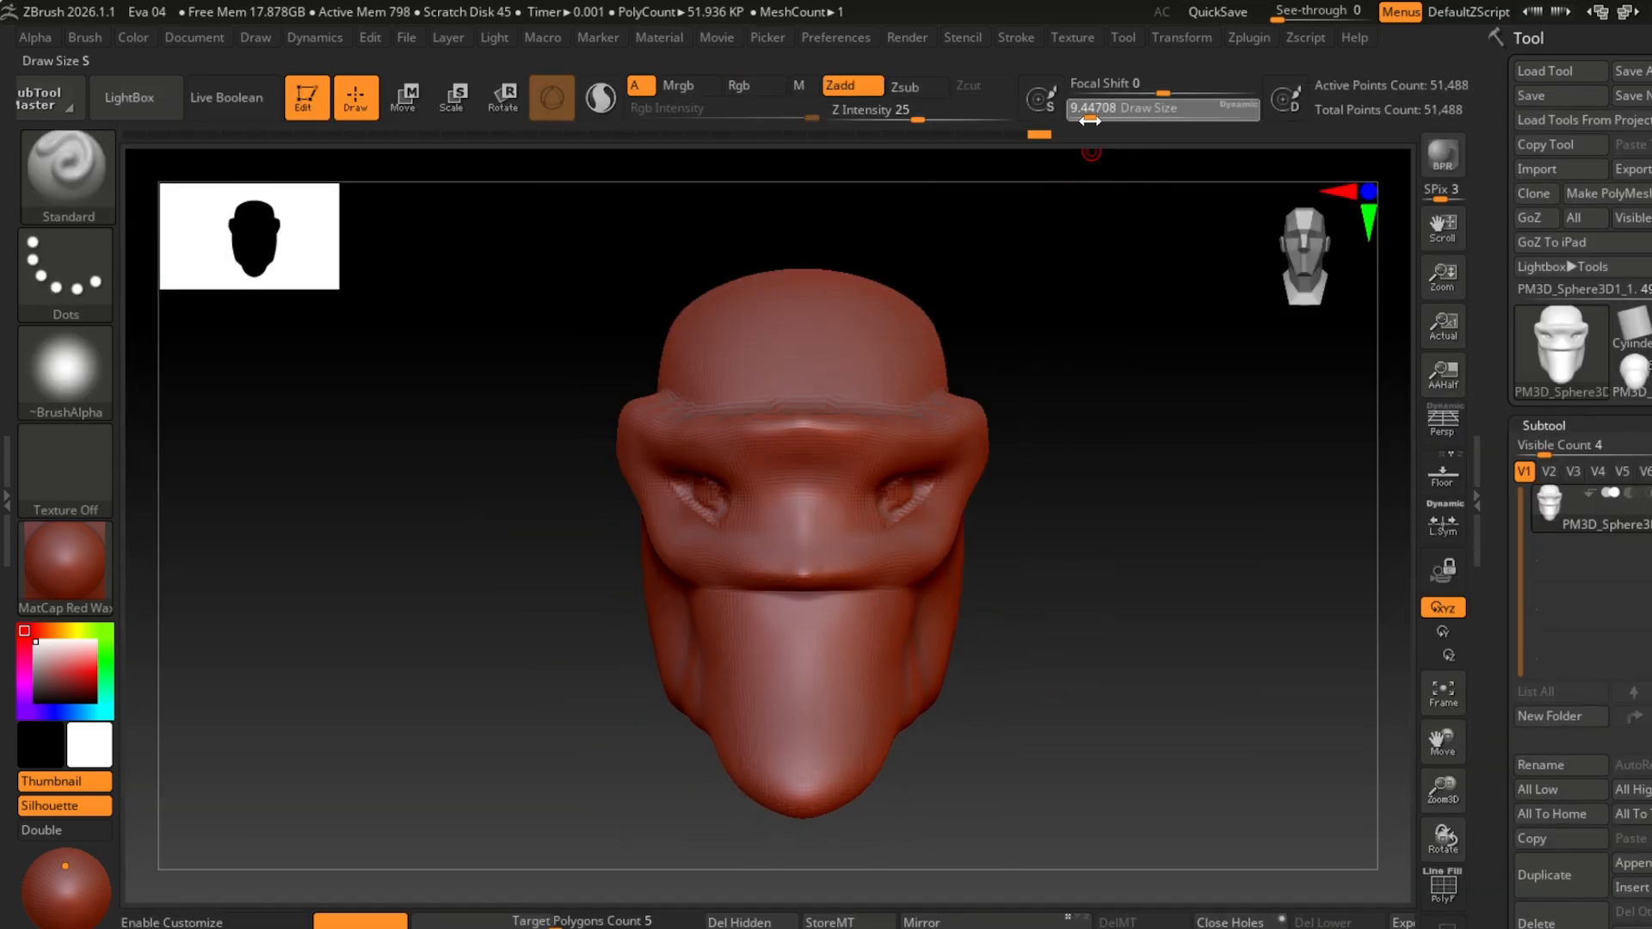
alt+drag(1037, 644, 989, 605)
drag(717, 637, 796, 637)
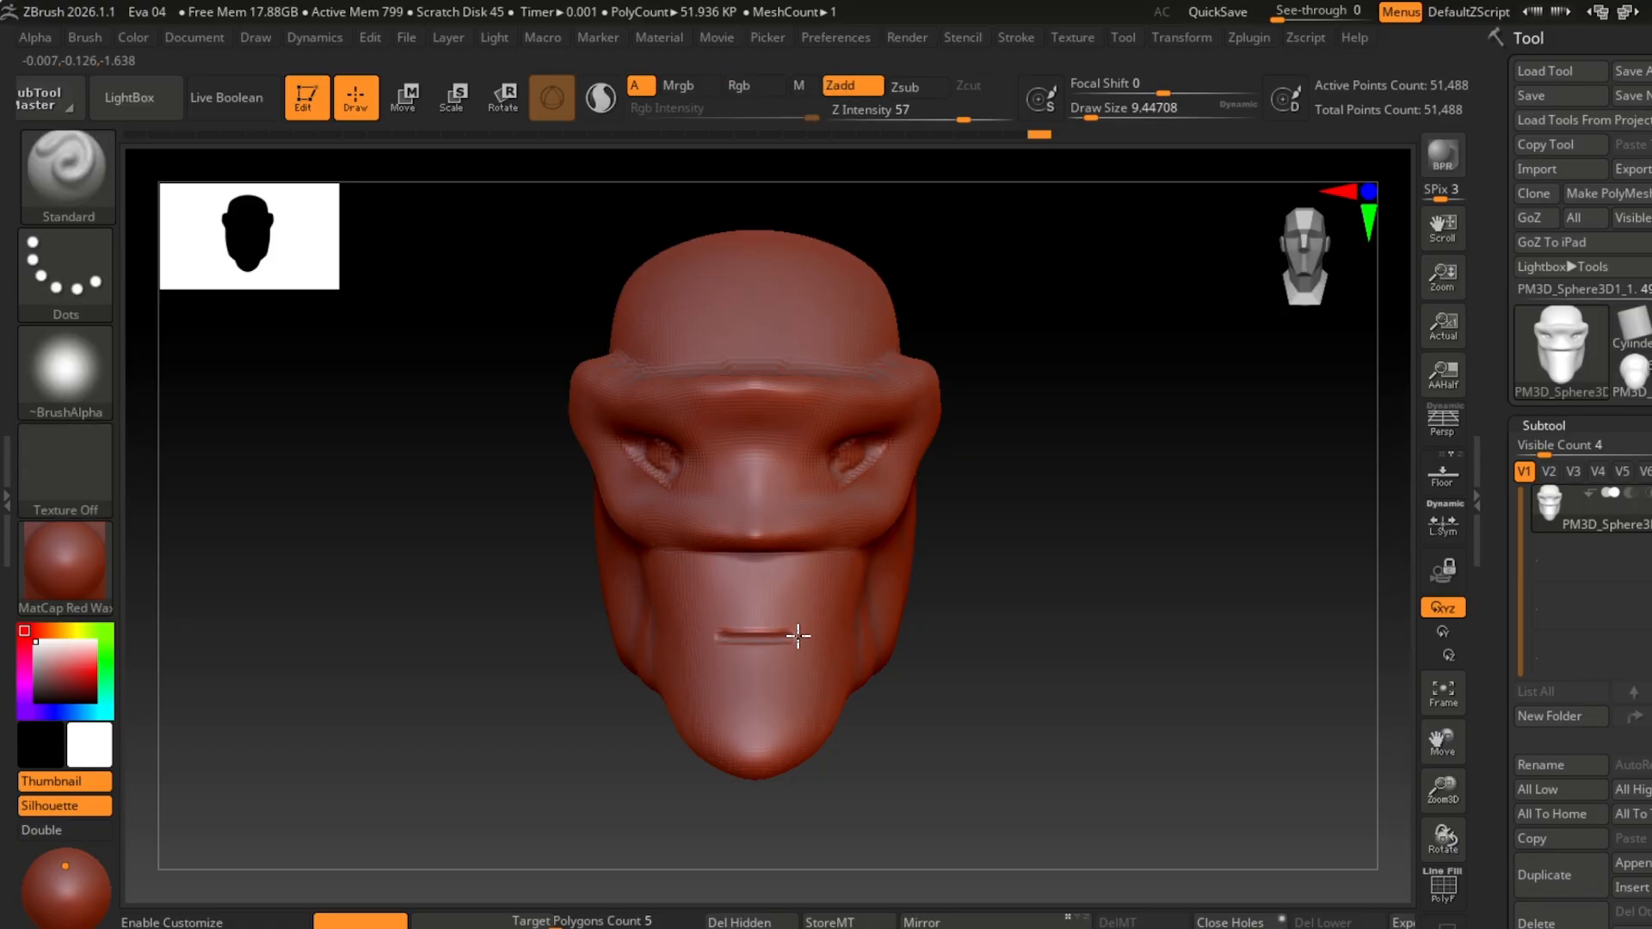
Step: Extend the mouth line into a stepped jaw seam along both sides of the face, ending down at the jaw's lower edge
mouse_move(912, 631)
mouse_down()
mouse_move(999, 542)
mouse_move(1018, 642)
mouse_up()
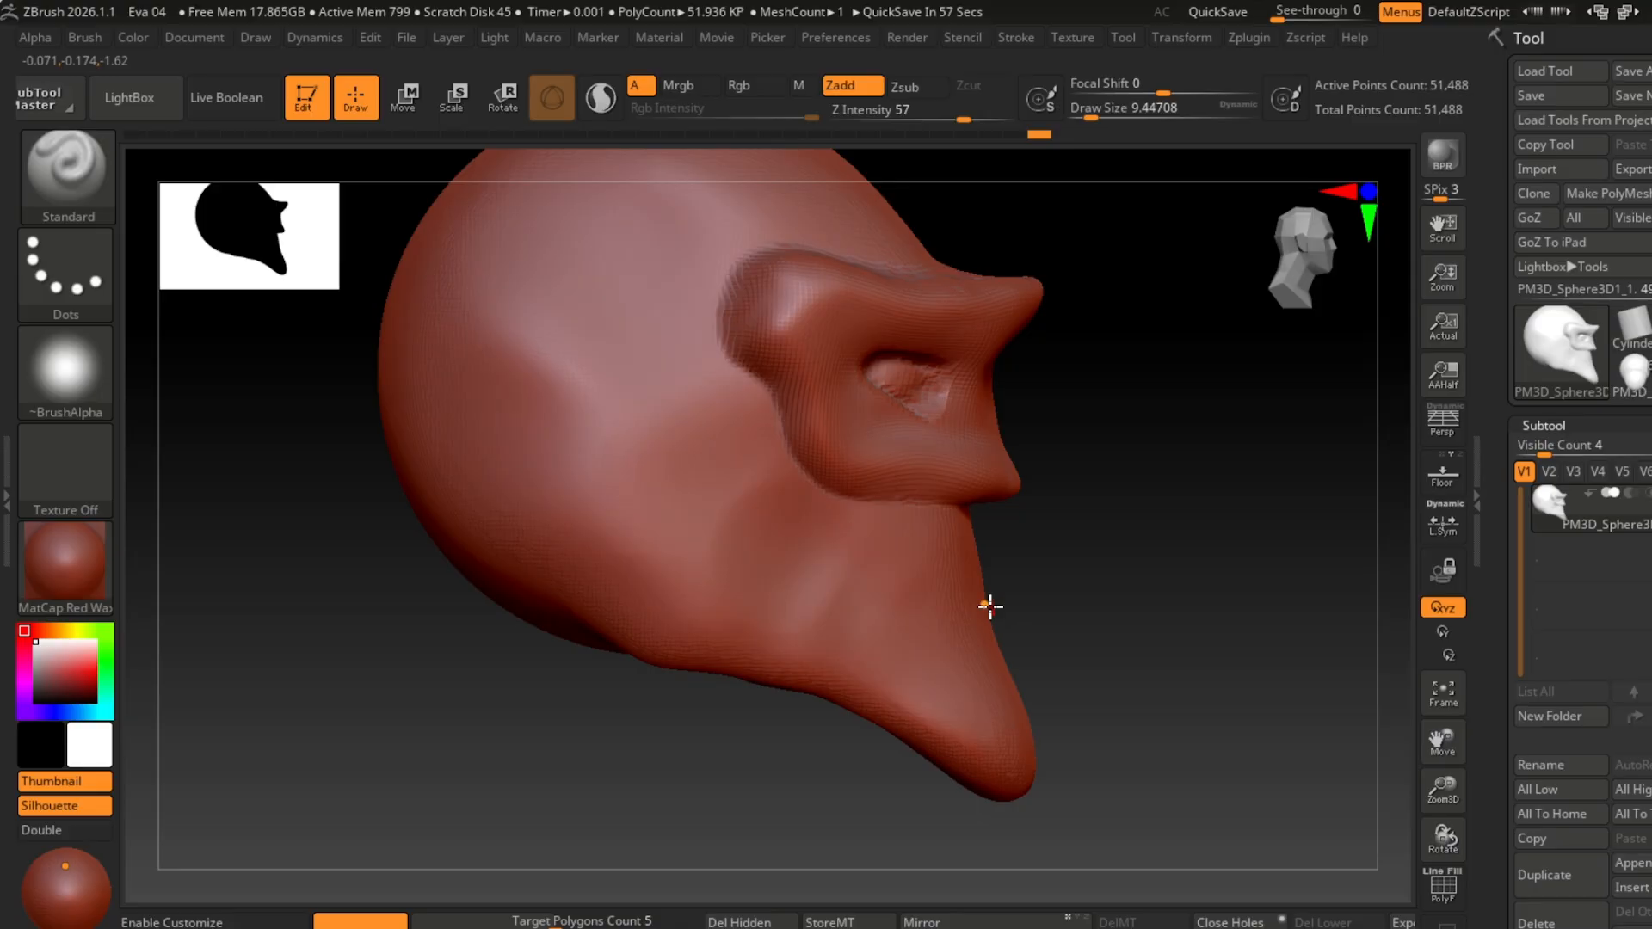
drag(990, 606, 959, 582)
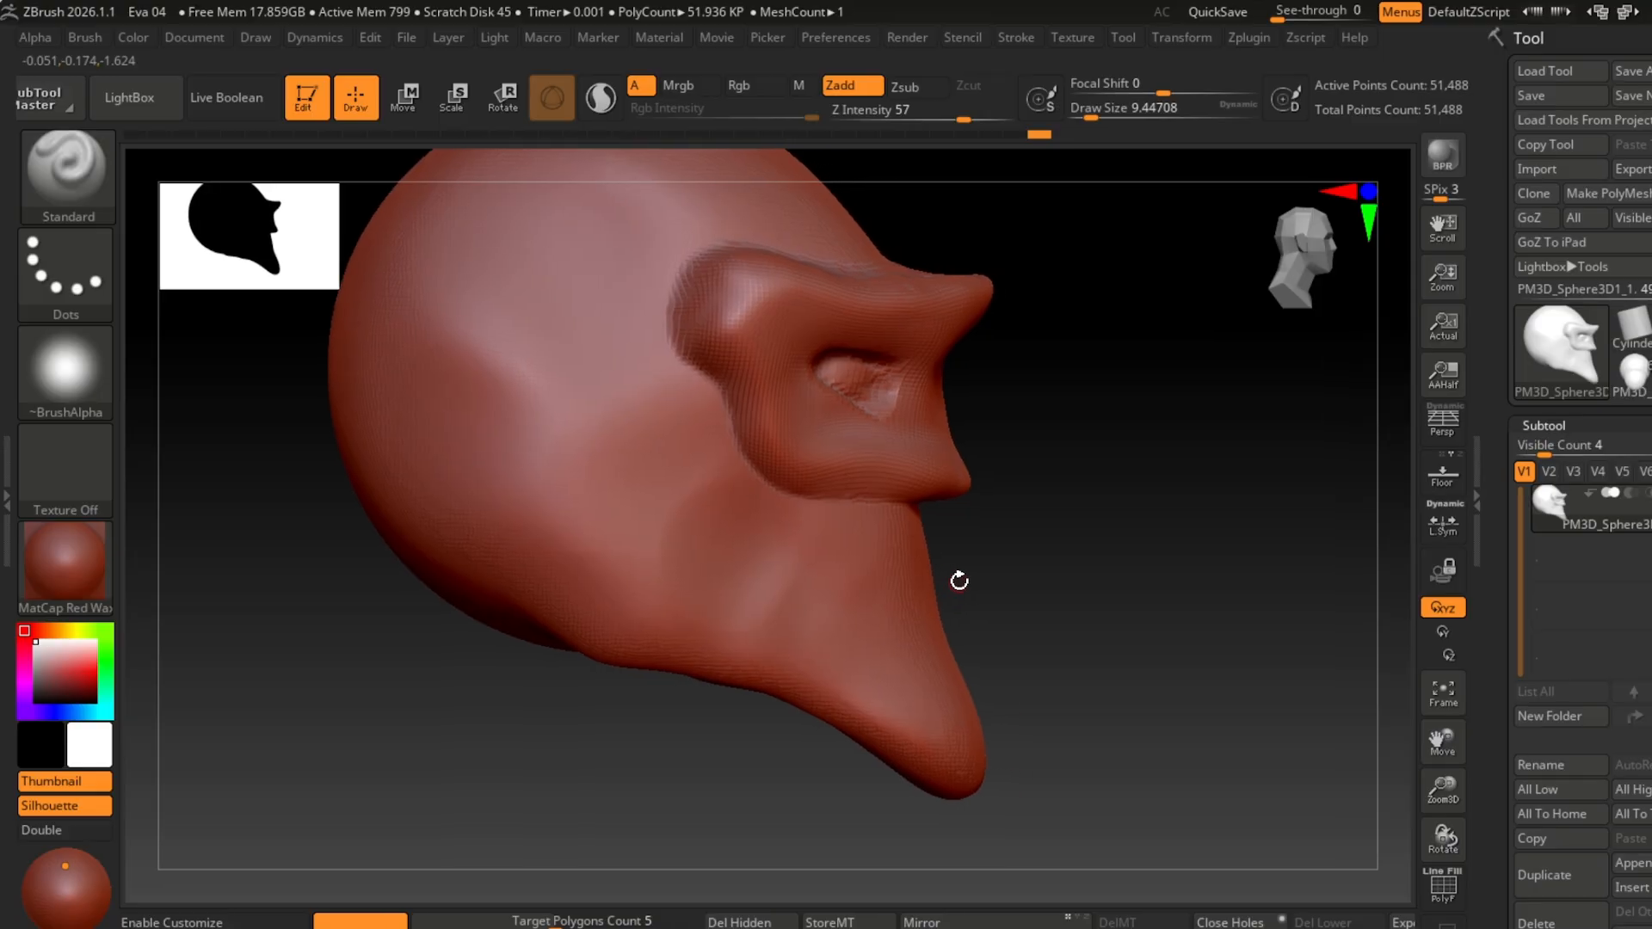
alt+drag(776, 560, 671, 524)
mouse_move(1196, 639)
mouse_down()
mouse_move(1070, 616)
mouse_move(937, 565)
mouse_up()
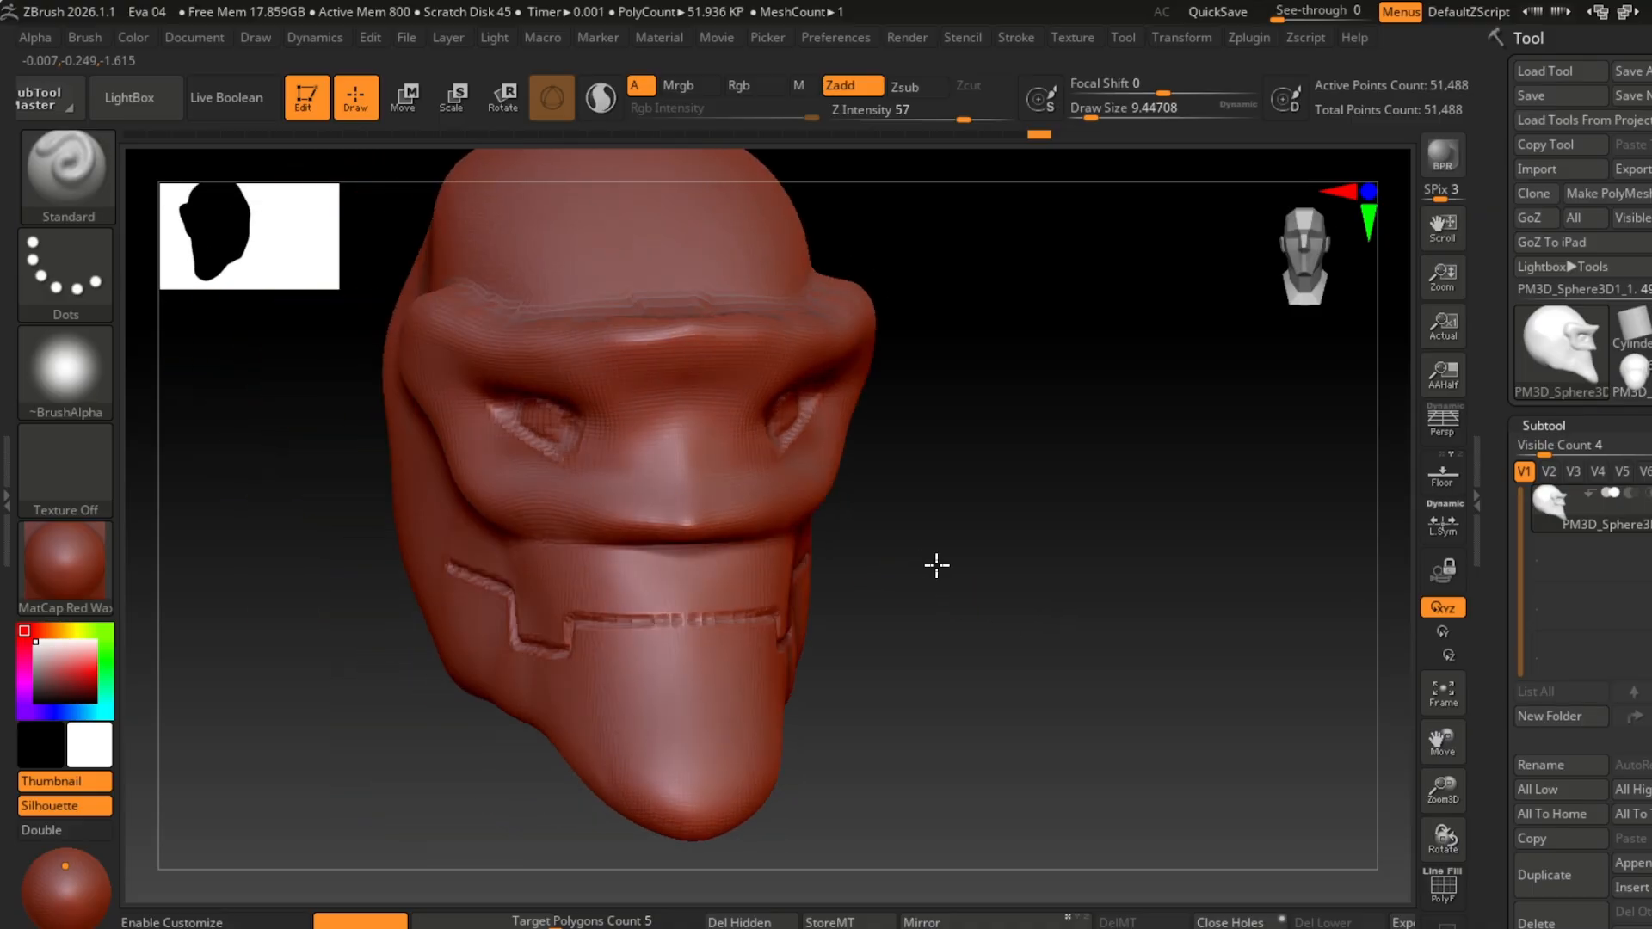
alt+drag(730, 613, 575, 621)
mouse_move(1024, 603)
mouse_down()
mouse_move(826, 602)
mouse_move(616, 560)
mouse_move(482, 568)
mouse_up()
alt+drag(482, 568, 767, 602)
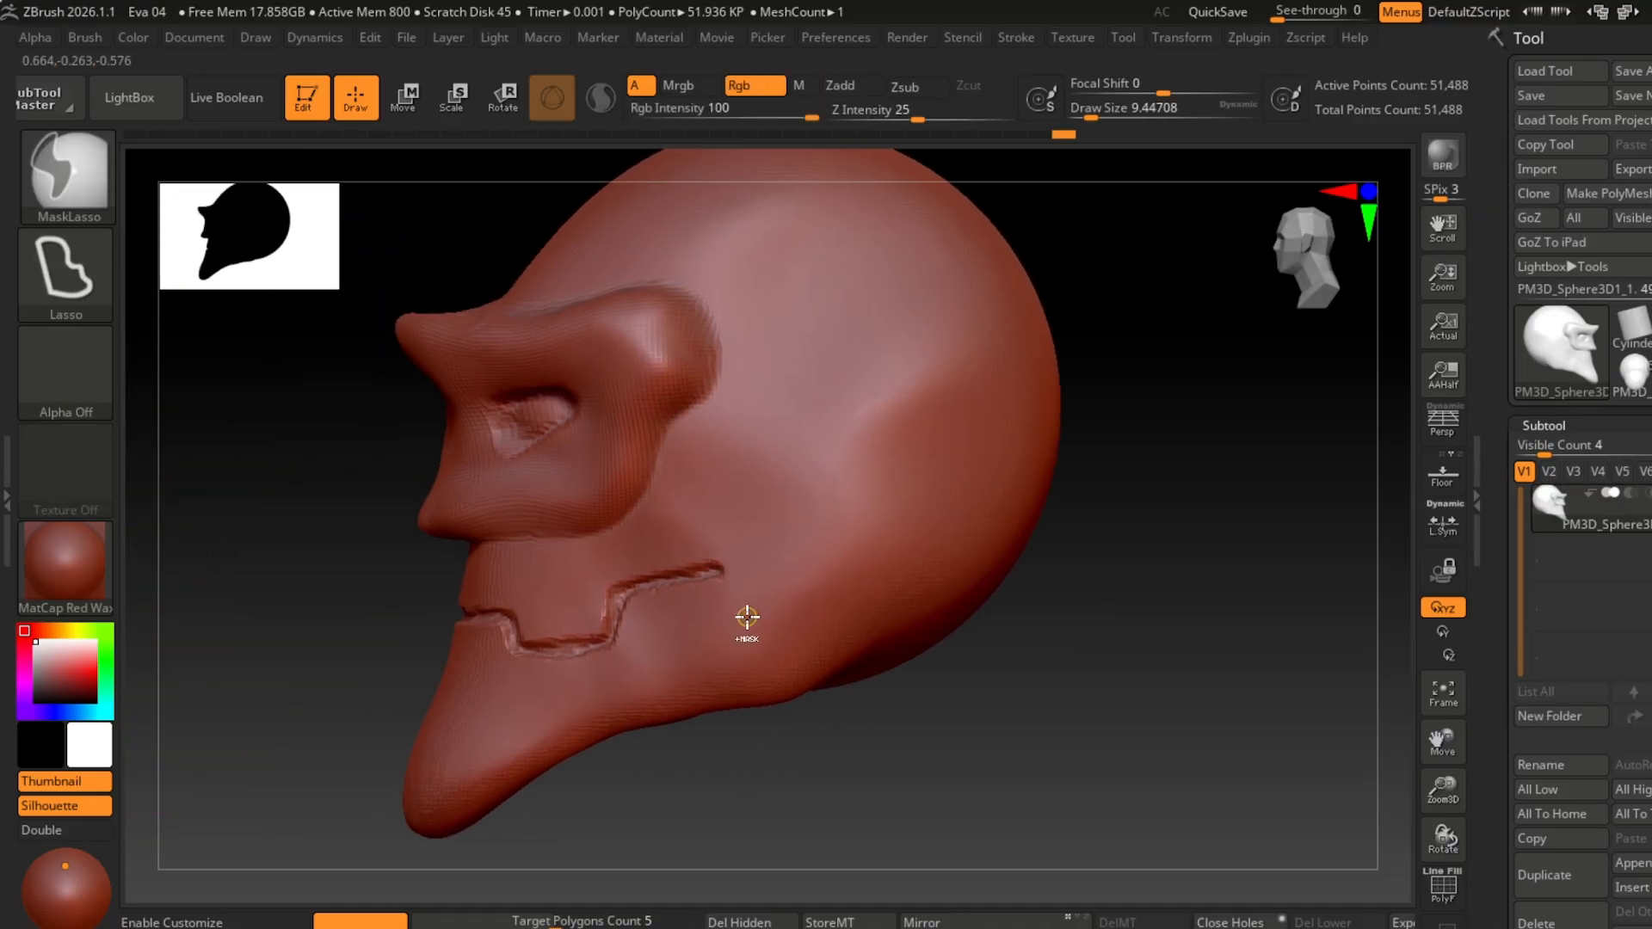
mouse_move(747, 708)
mouse_down()
mouse_move(745, 509)
mouse_move(673, 694)
mouse_move(1191, 628)
mouse_move(576, 409)
mouse_up()
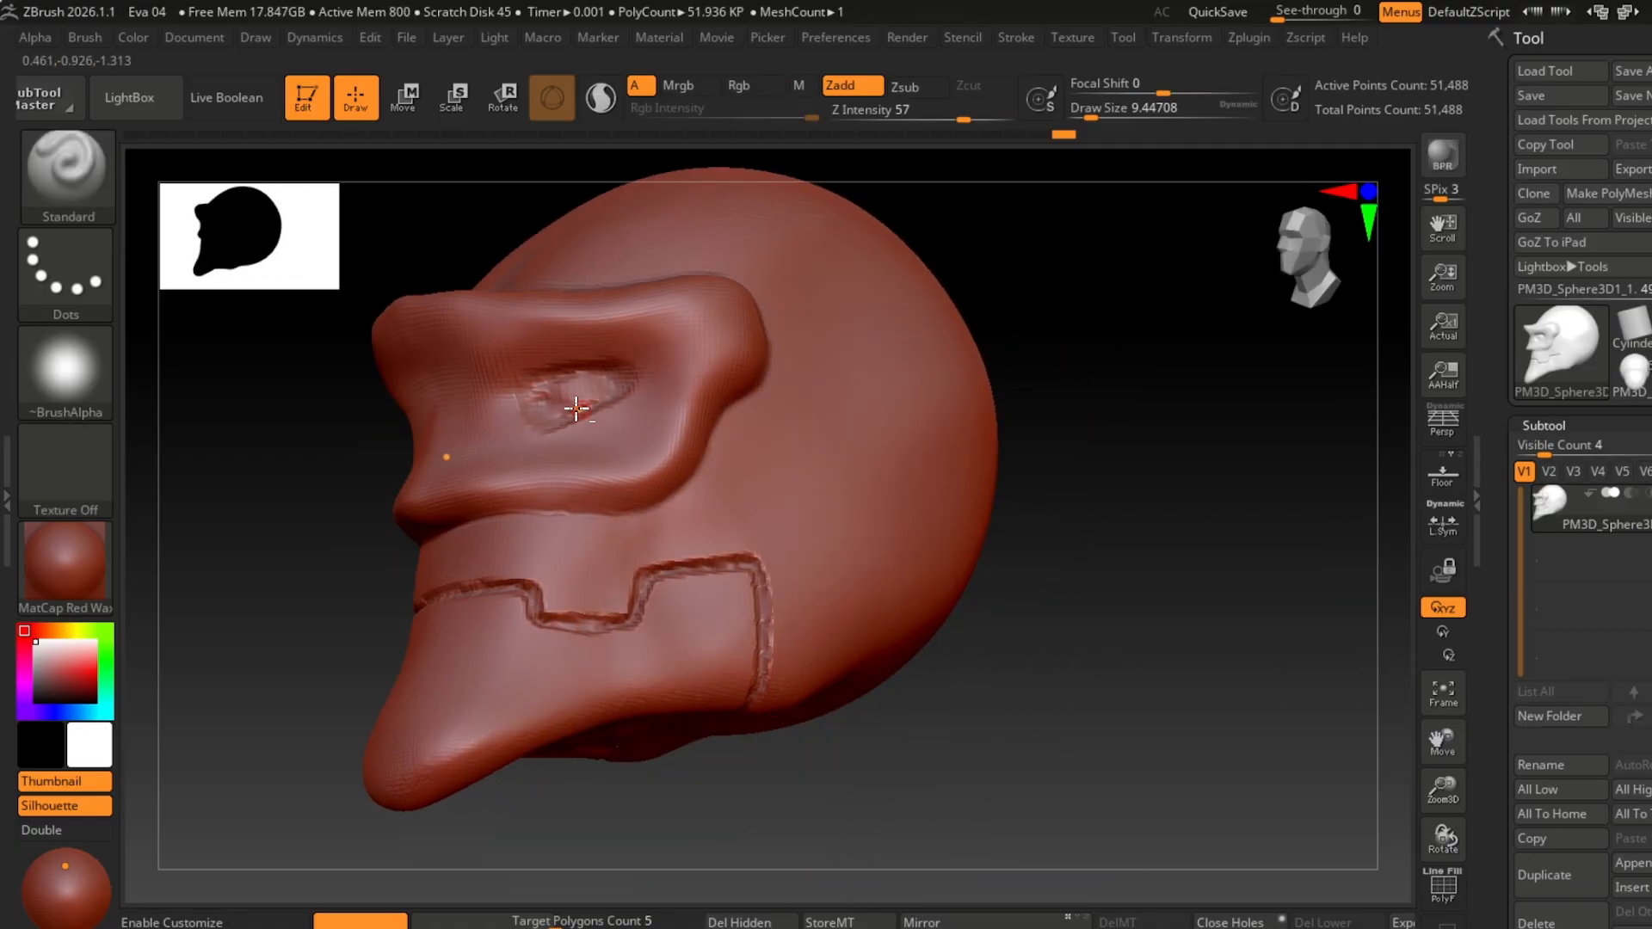
mouse_move(531, 416)
right_down()
mouse_move(712, 556)
mouse_move(904, 590)
right_up()
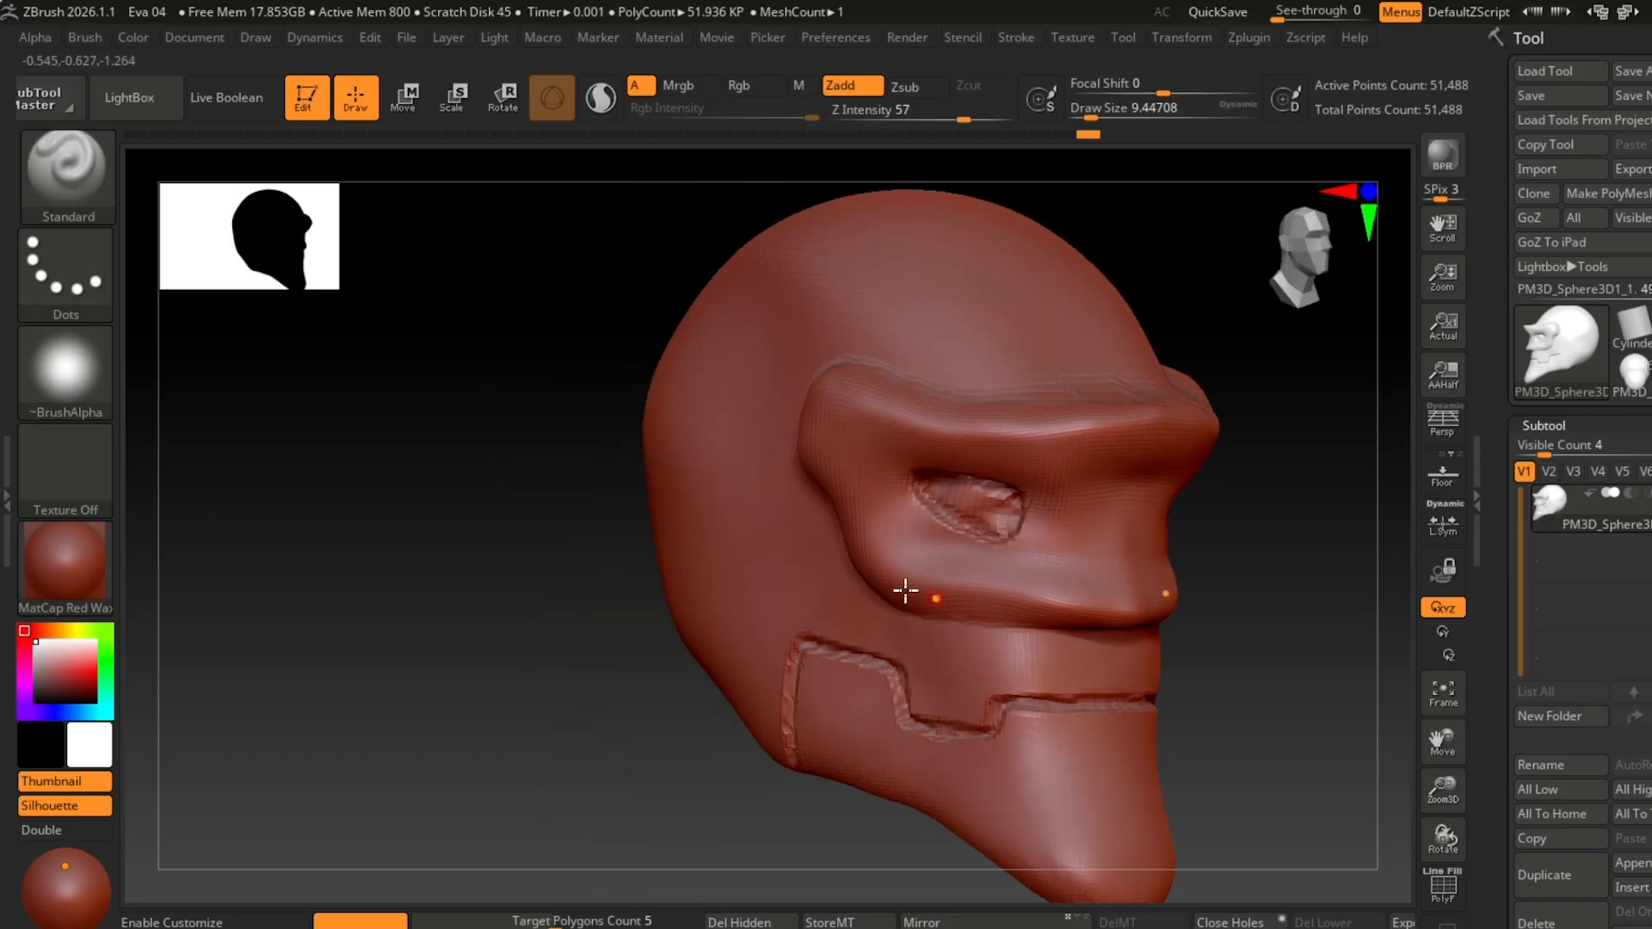
click(68, 176)
click(1361, 288)
mouse_move(1239, 500)
alt+right_down()
mouse_move(1058, 519)
mouse_move(1030, 413)
alt+right_up()
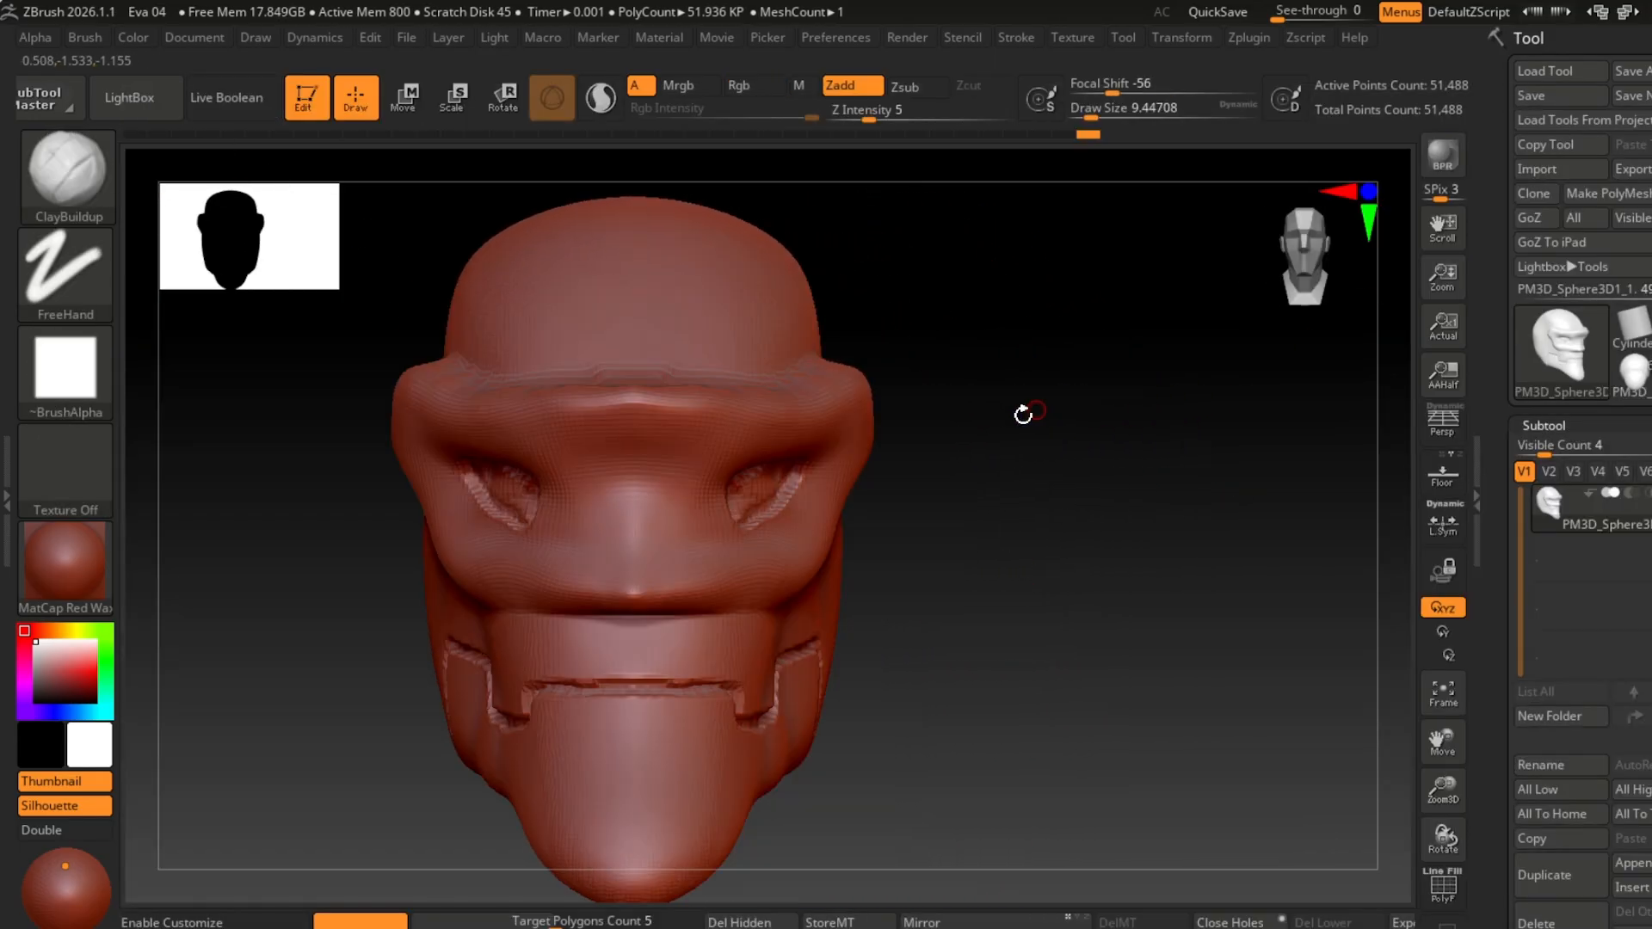
Step: Narrow the brow and cheek sides of the face in front view using the Move brush at a draw size of about 108
key(b)
key(m)
key(v)
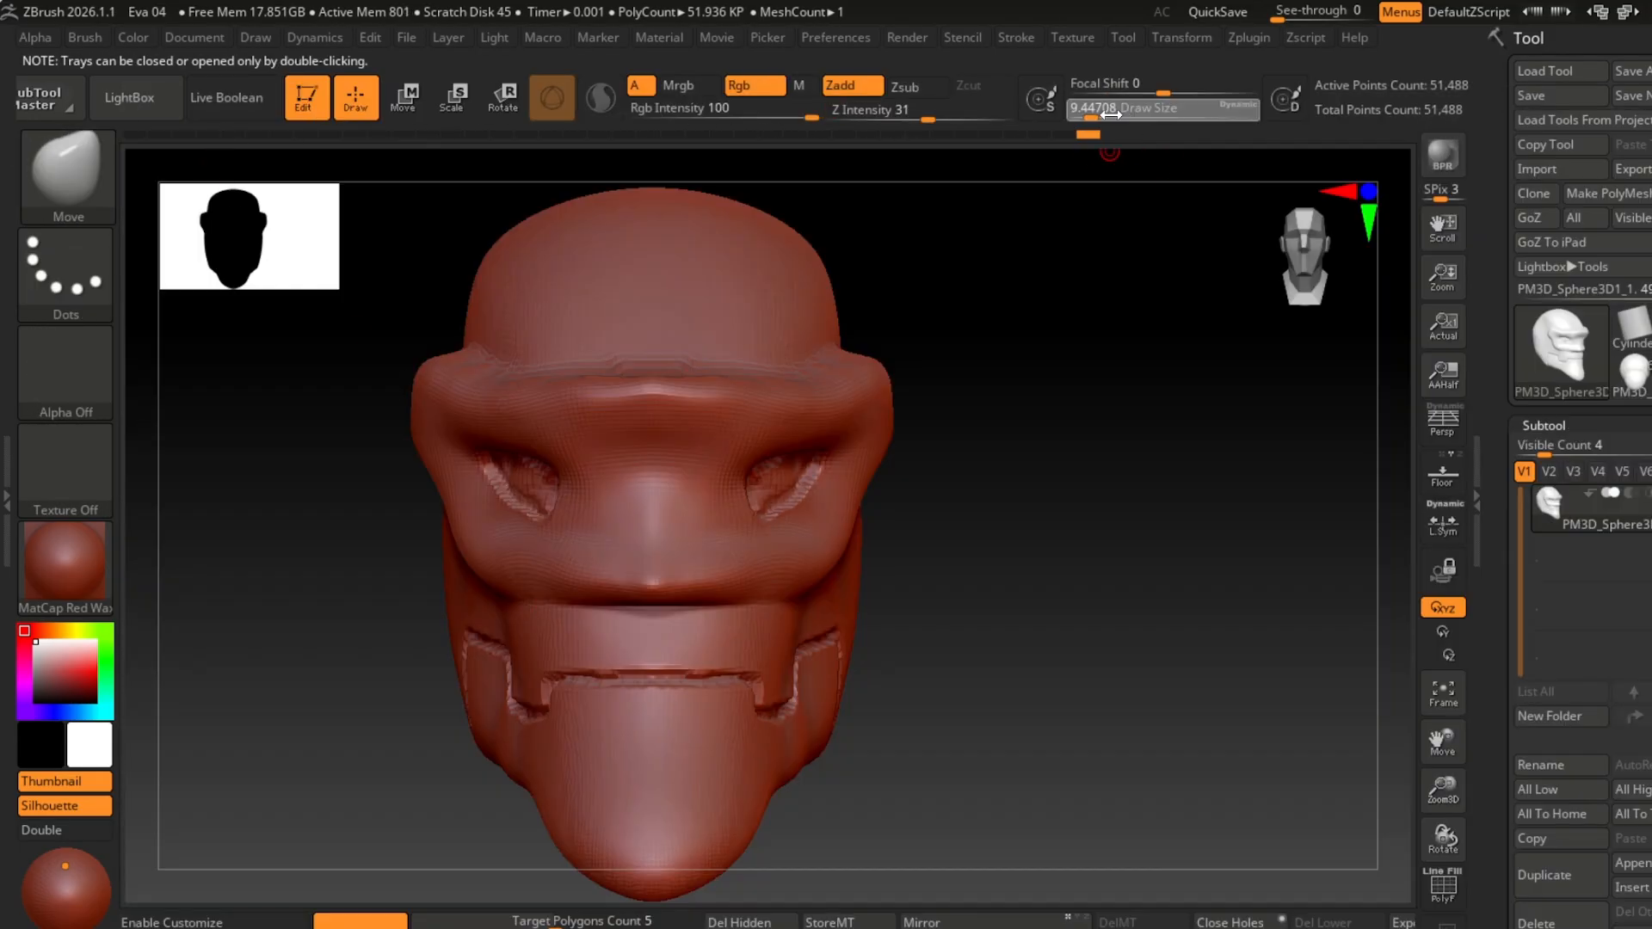
ctrl+right_drag(939, 455, 848, 469)
drag(1124, 115, 1140, 115)
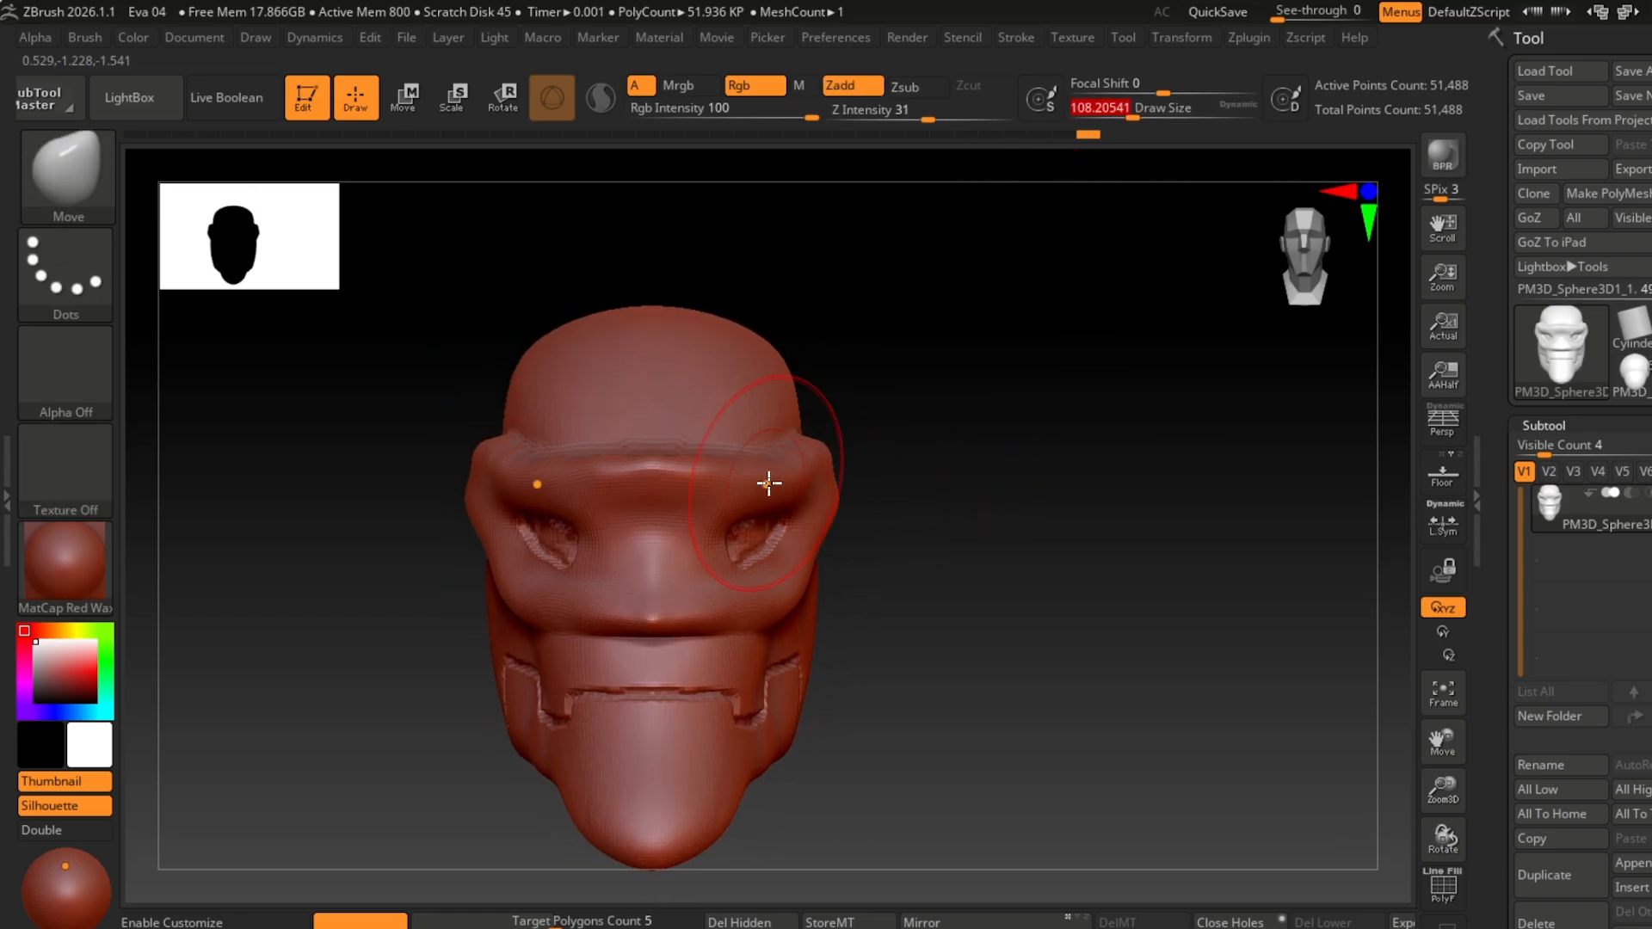
right_drag(860, 541, 890, 560)
drag(725, 512, 702, 510)
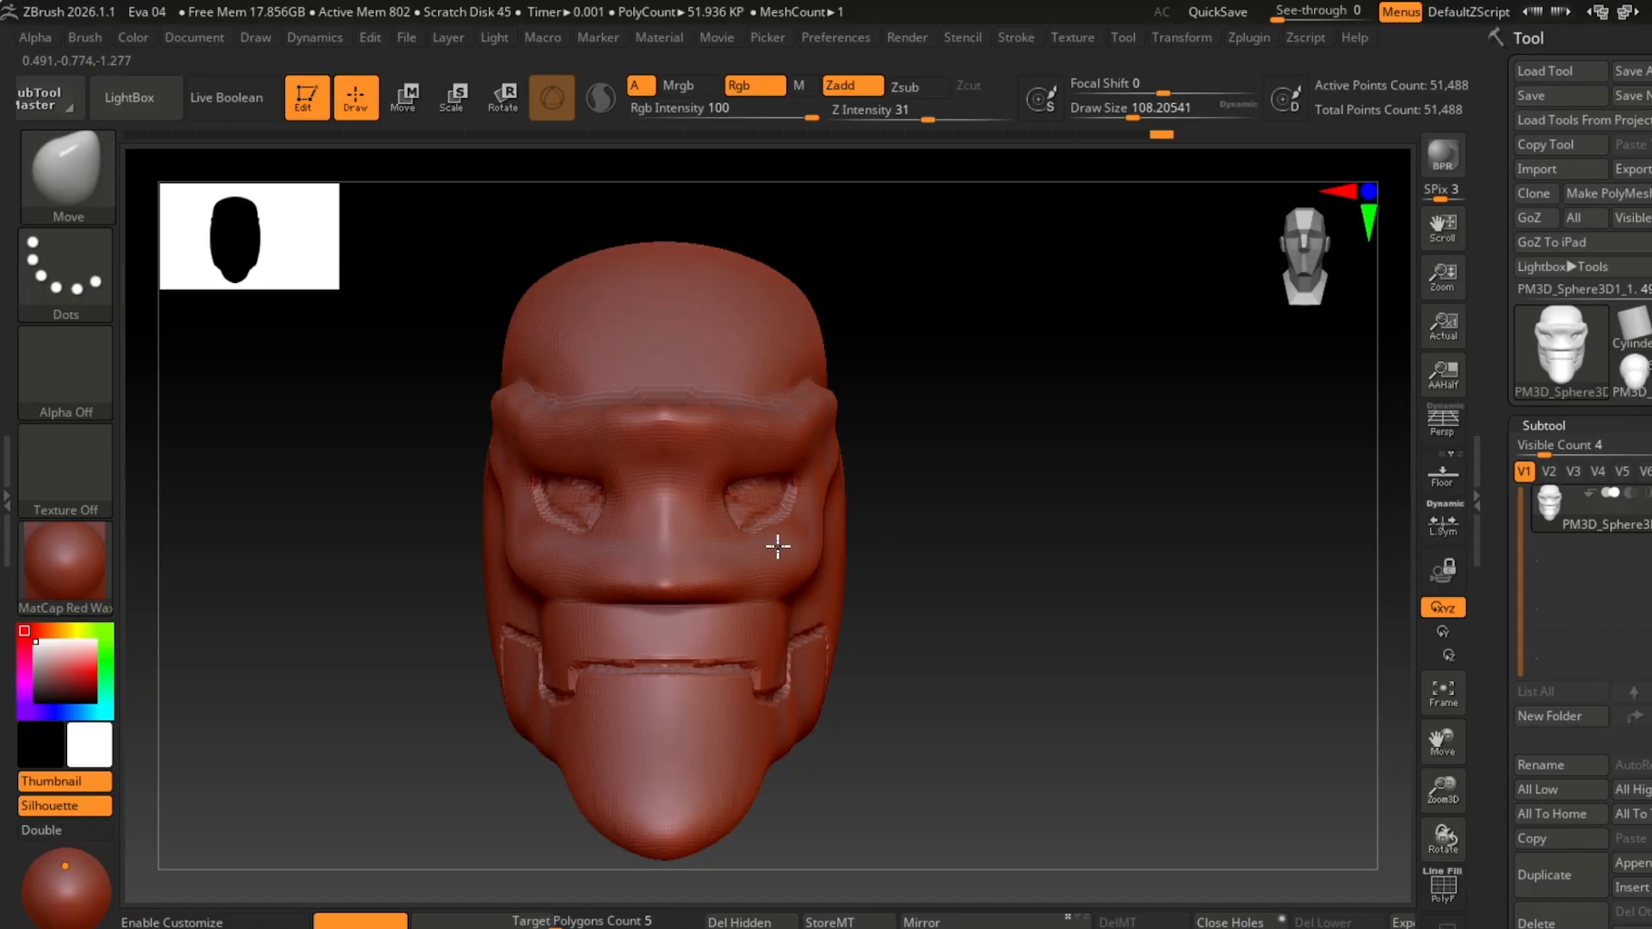
Step: Build up raised forms on the side of the skull behind the eye area with ClayBuildup at Z Intensity 5
mouse_move(904, 633)
right_down()
mouse_move(786, 638)
mouse_move(793, 656)
mouse_move(756, 668)
mouse_move(785, 522)
mouse_move(727, 479)
mouse_move(988, 545)
right_up()
key(b)
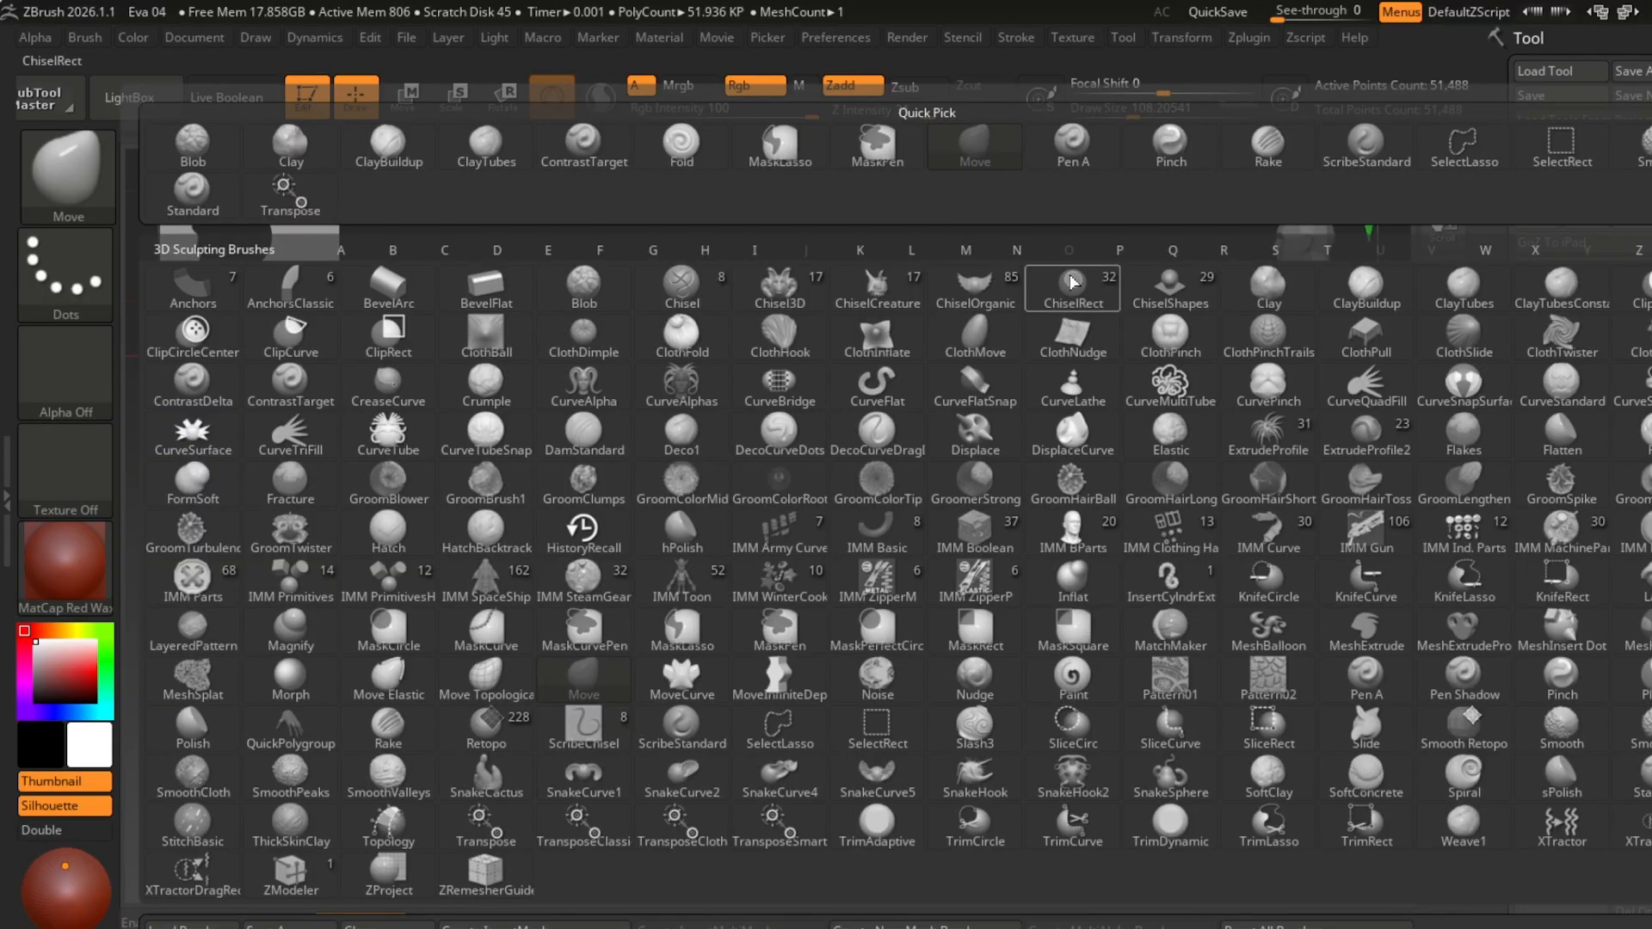
key(c)
key(b)
right_drag(972, 430, 994, 439)
drag(725, 513, 730, 547)
key(ctrl+z)
drag(868, 119, 872, 120)
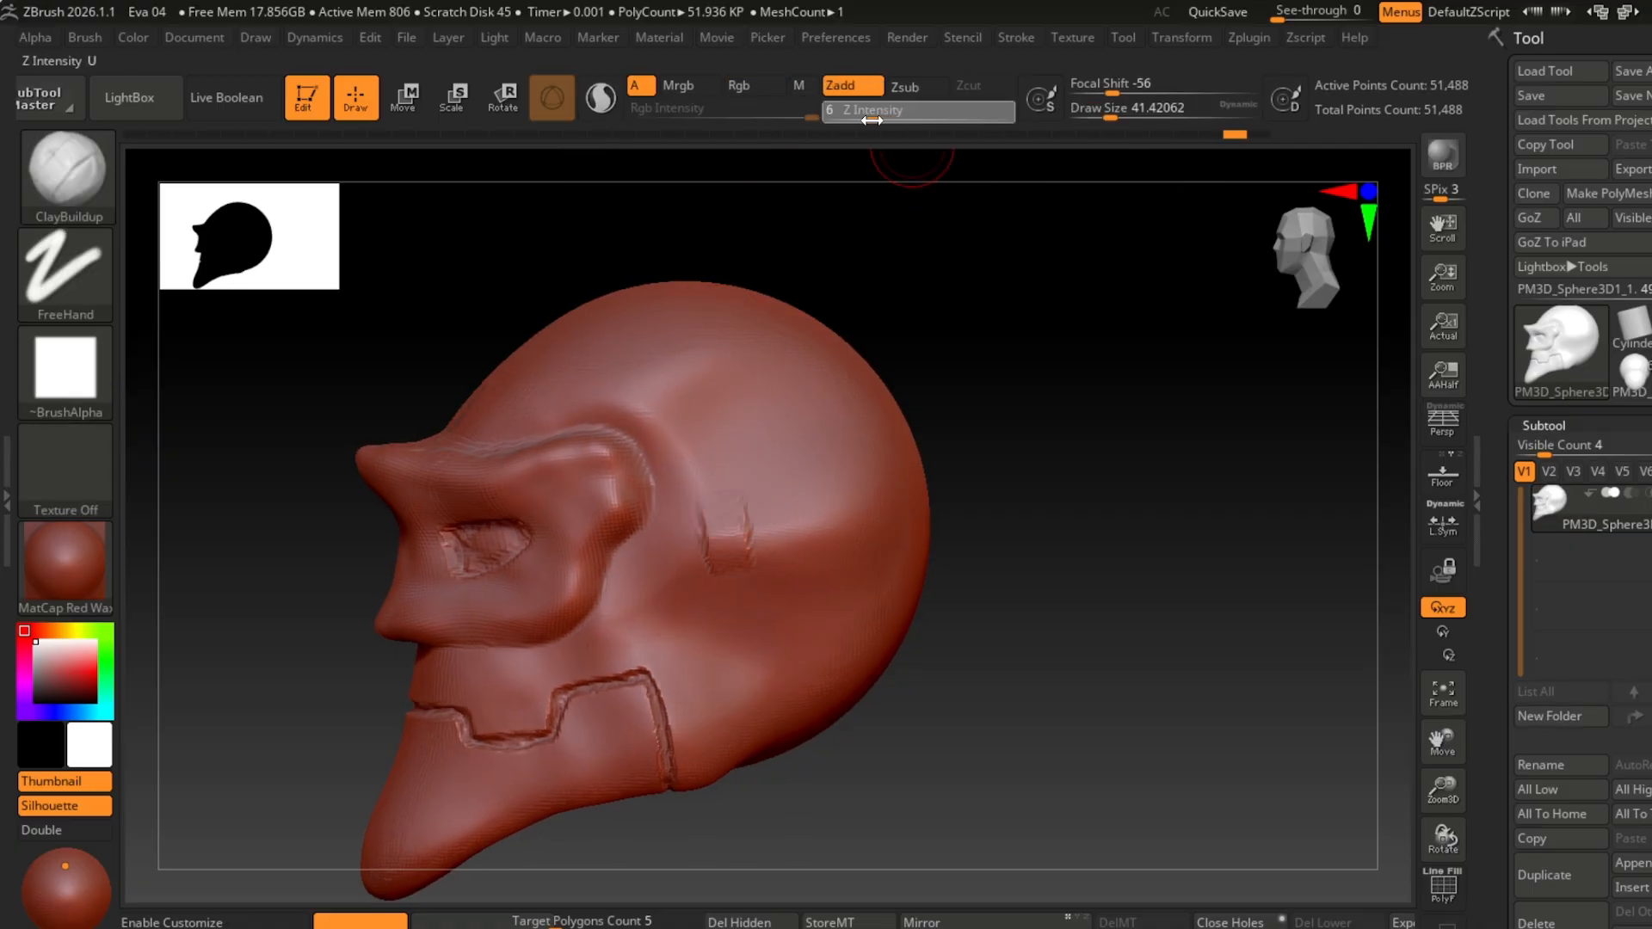
mouse_move(839, 485)
right_down()
mouse_move(947, 445)
mouse_move(759, 555)
mouse_move(890, 581)
right_up()
mouse_move(734, 586)
right_down()
mouse_move(764, 572)
mouse_move(688, 559)
right_up()
right_drag(710, 478, 736, 504)
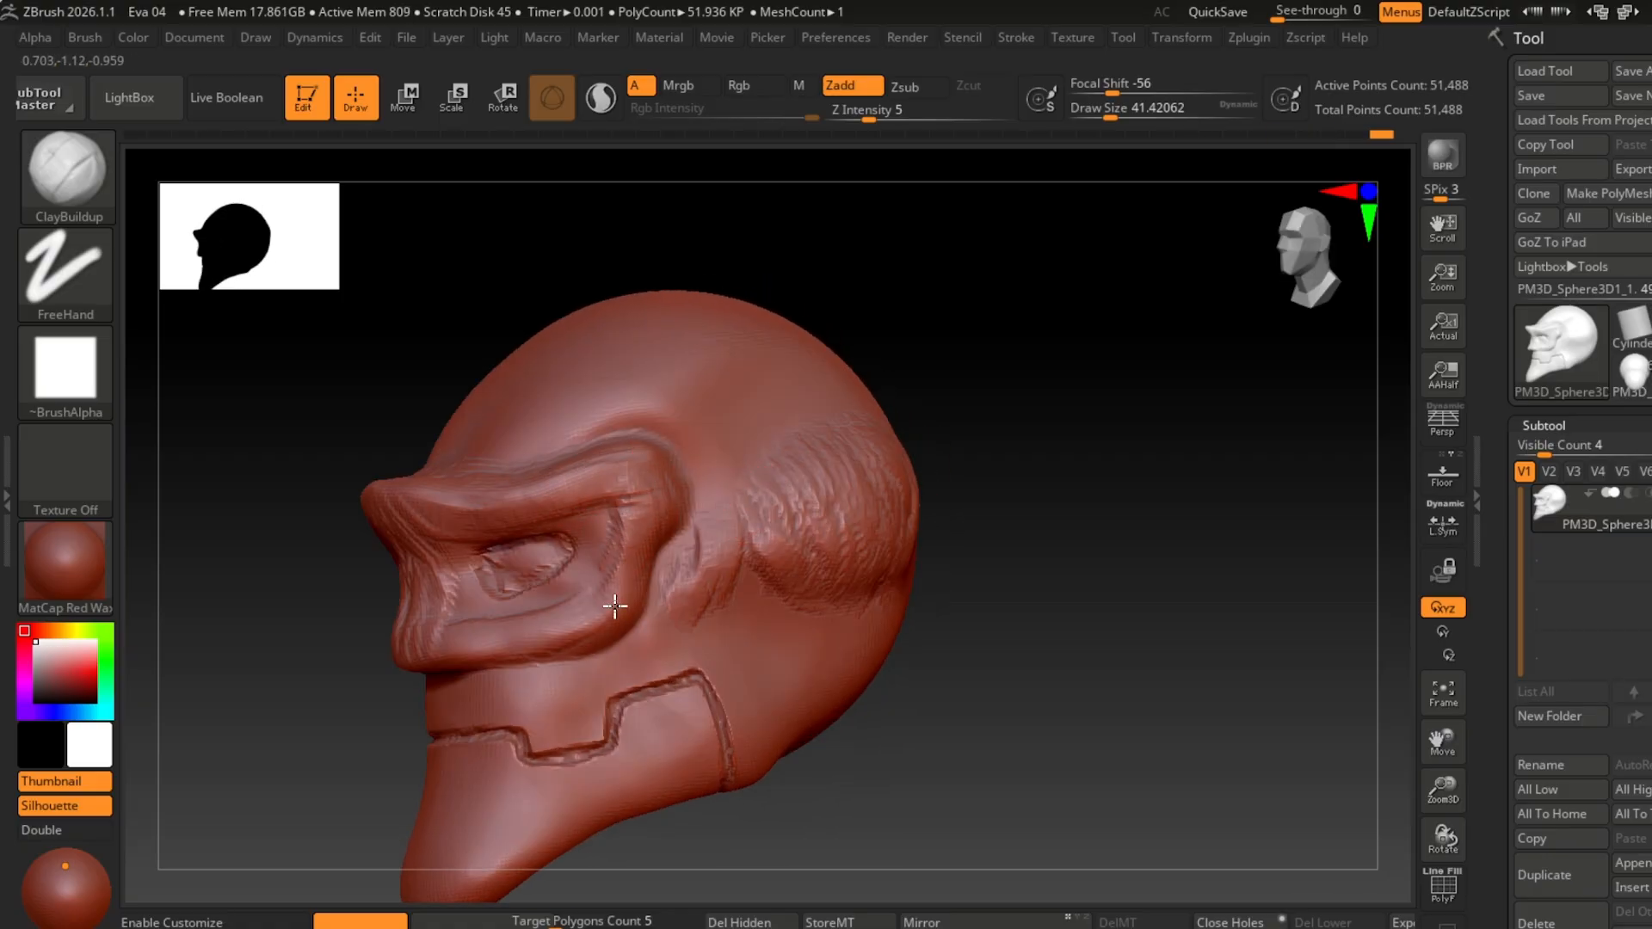
Step: Add ClayBuildup strokes over the nose and cheeks around the eye sockets
right_drag(450, 635, 776, 549)
drag(776, 549, 784, 532)
mouse_move(907, 602)
ctrl+right_down()
mouse_move(907, 631)
mouse_move(973, 664)
mouse_move(960, 714)
ctrl+right_up()
right_drag(960, 715, 675, 560)
Step: Try building up the notch and upper lip area above the jaw seam with ClayBuildup
mouse_move(989, 663)
right_down()
mouse_move(1073, 689)
mouse_move(1076, 758)
right_up()
drag(602, 533, 661, 462)
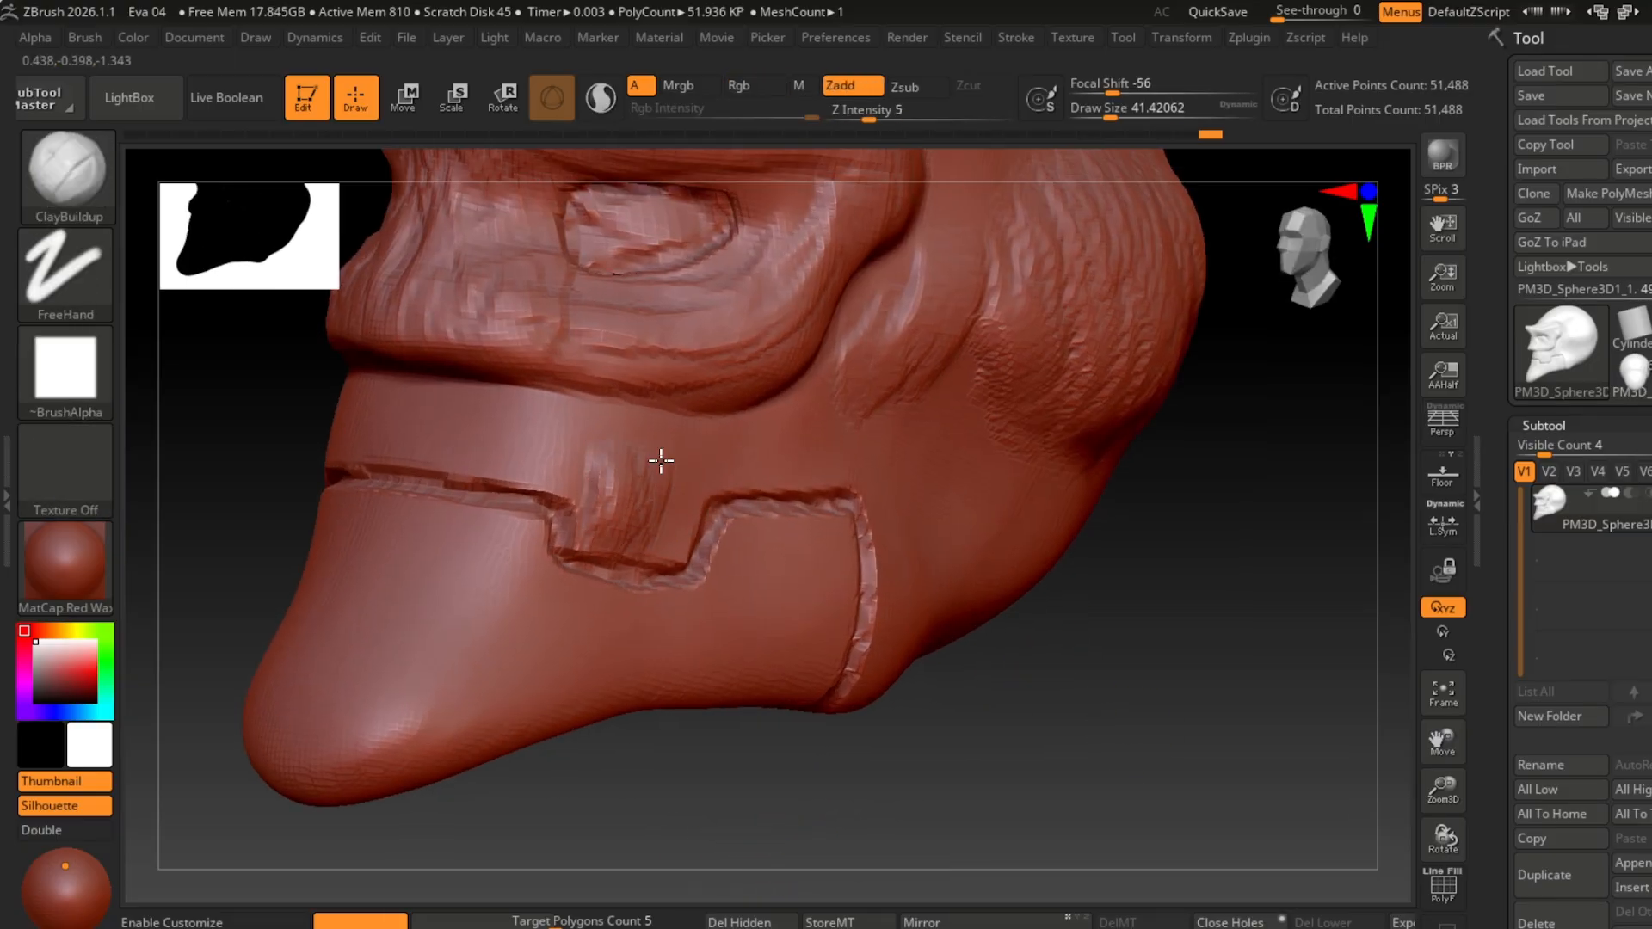
drag(391, 449, 478, 453)
shift+drag(379, 422, 559, 457)
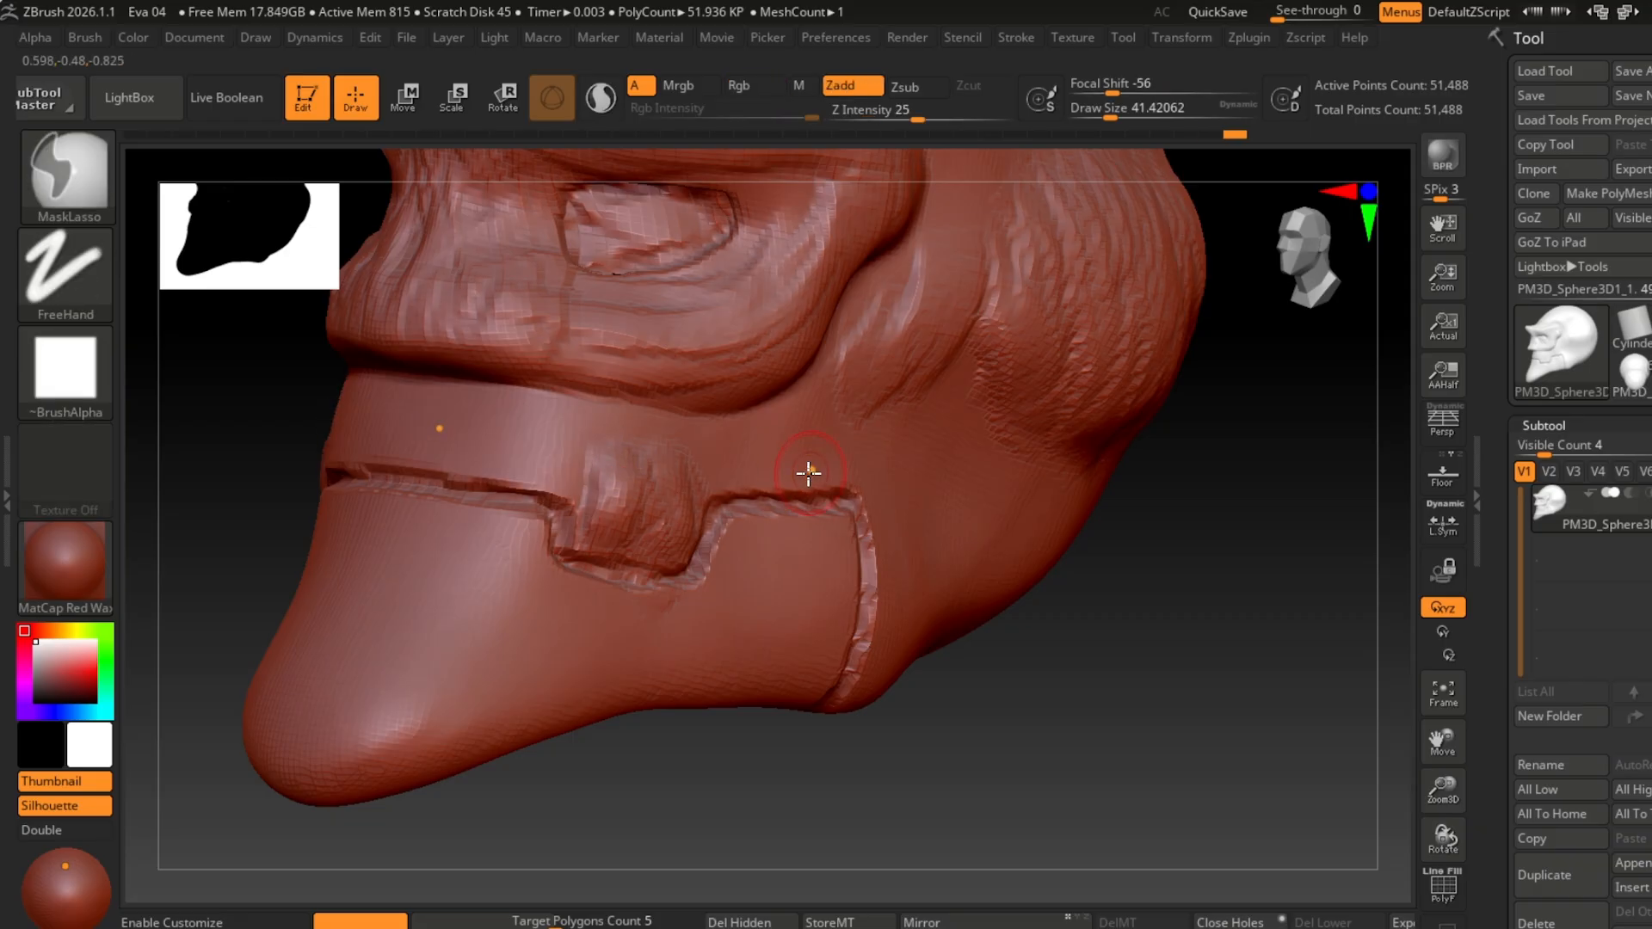
Step: Build up muscle-like strands on the lower back of the head behind the jaw seam
mouse_move(1304, 257)
mouse_down()
mouse_move(1344, 229)
mouse_move(1339, 250)
mouse_up()
alt+right_drag(1377, 568, 1035, 533)
mouse_move(1117, 585)
alt+right_down()
mouse_move(1073, 565)
mouse_move(1025, 473)
alt+right_up()
drag(701, 529, 701, 638)
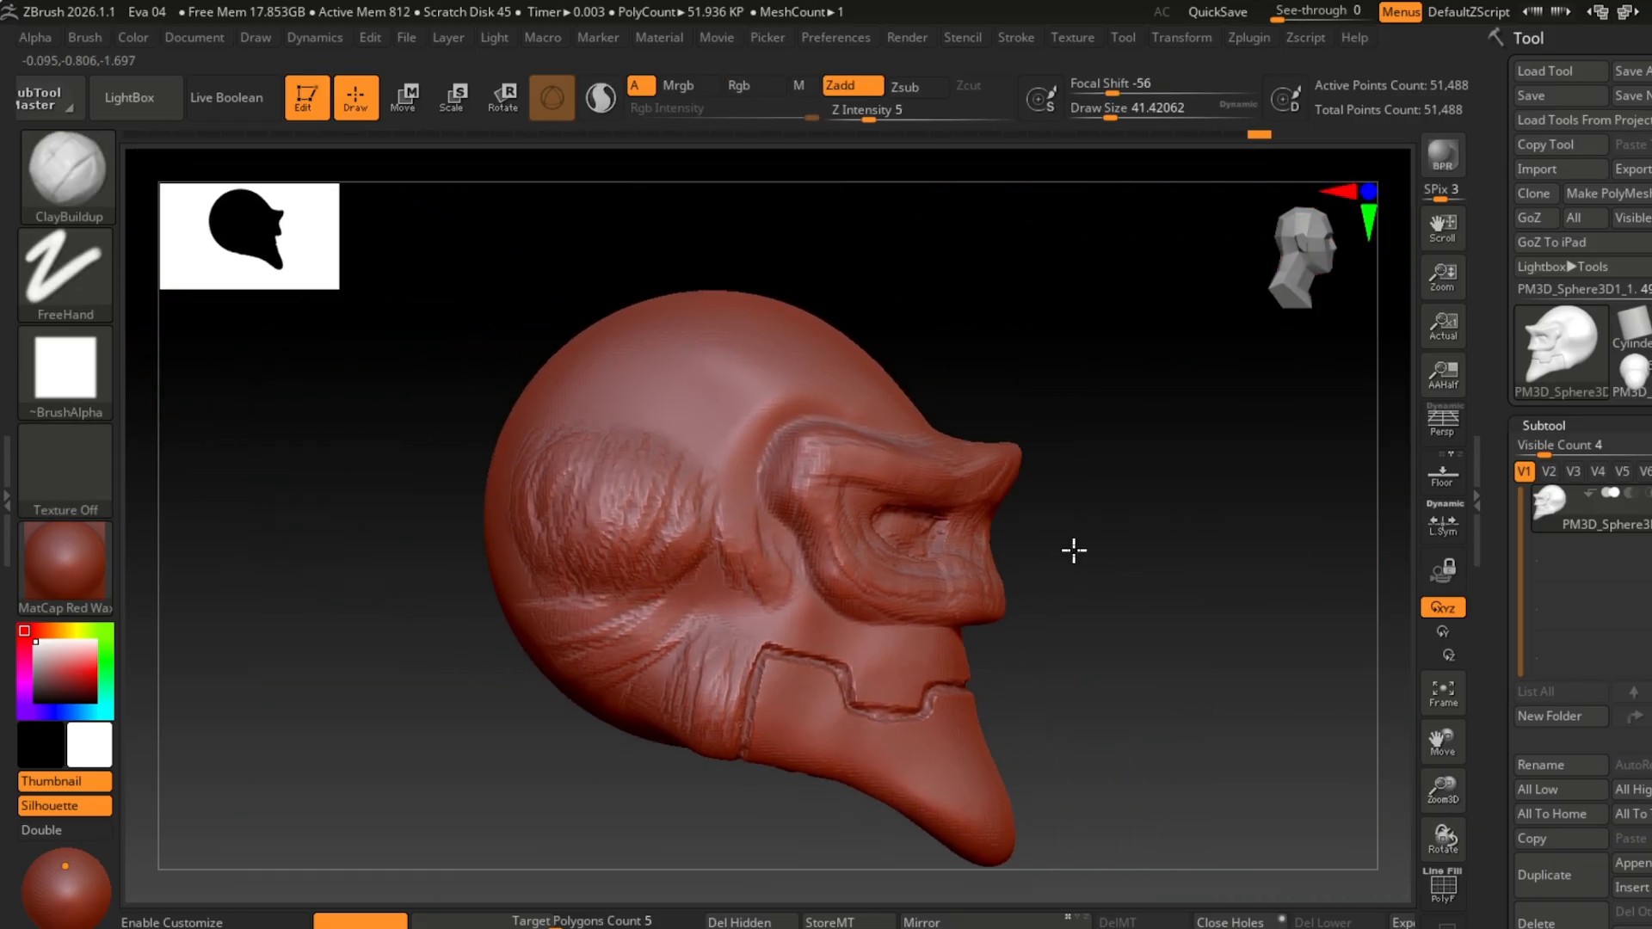
Step: Cover the forehead and top of the skull with flowing ClayBuildup strands above the brow
right_drag(1073, 549, 908, 603)
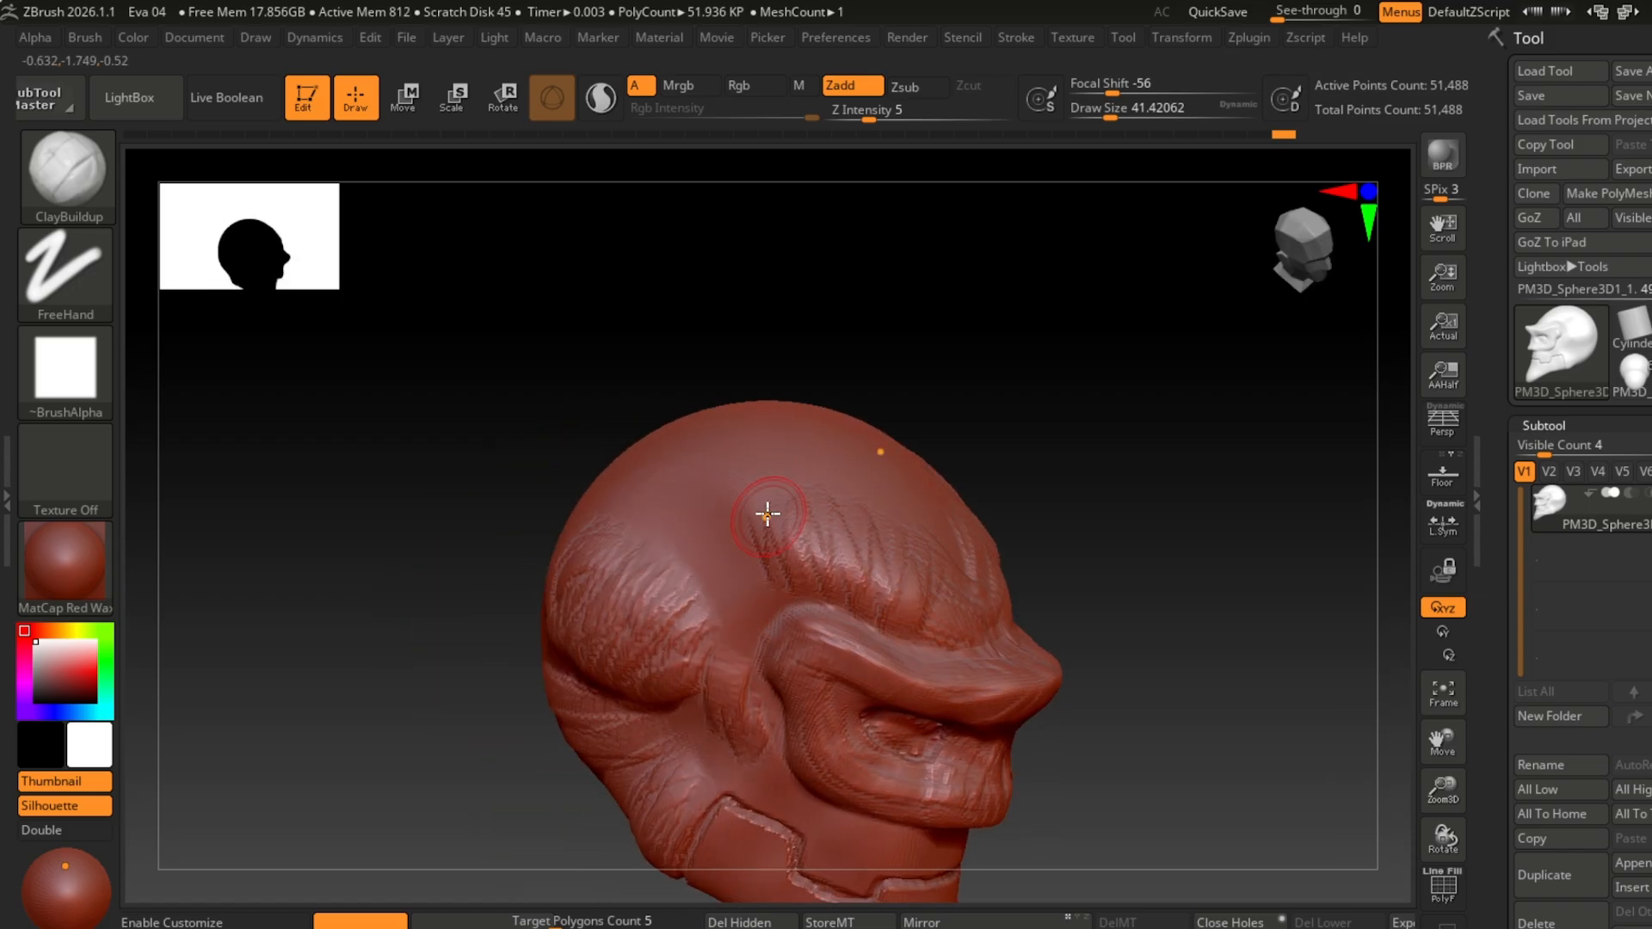
right_drag(767, 515, 685, 497)
right_drag(873, 679, 753, 466)
mouse_move(853, 575)
right_down()
mouse_move(674, 649)
mouse_move(756, 634)
mouse_move(620, 657)
mouse_move(976, 609)
mouse_move(1059, 513)
mouse_move(1177, 465)
mouse_move(1044, 591)
mouse_move(1154, 488)
mouse_move(1093, 500)
right_up()
scroll(1041, 592, up, 3)
Step: Reshape the jaw, brow and nose profile using the Move brush at a draw size of about 94, and quick-save the project
key(b)
key(m)
key(v)
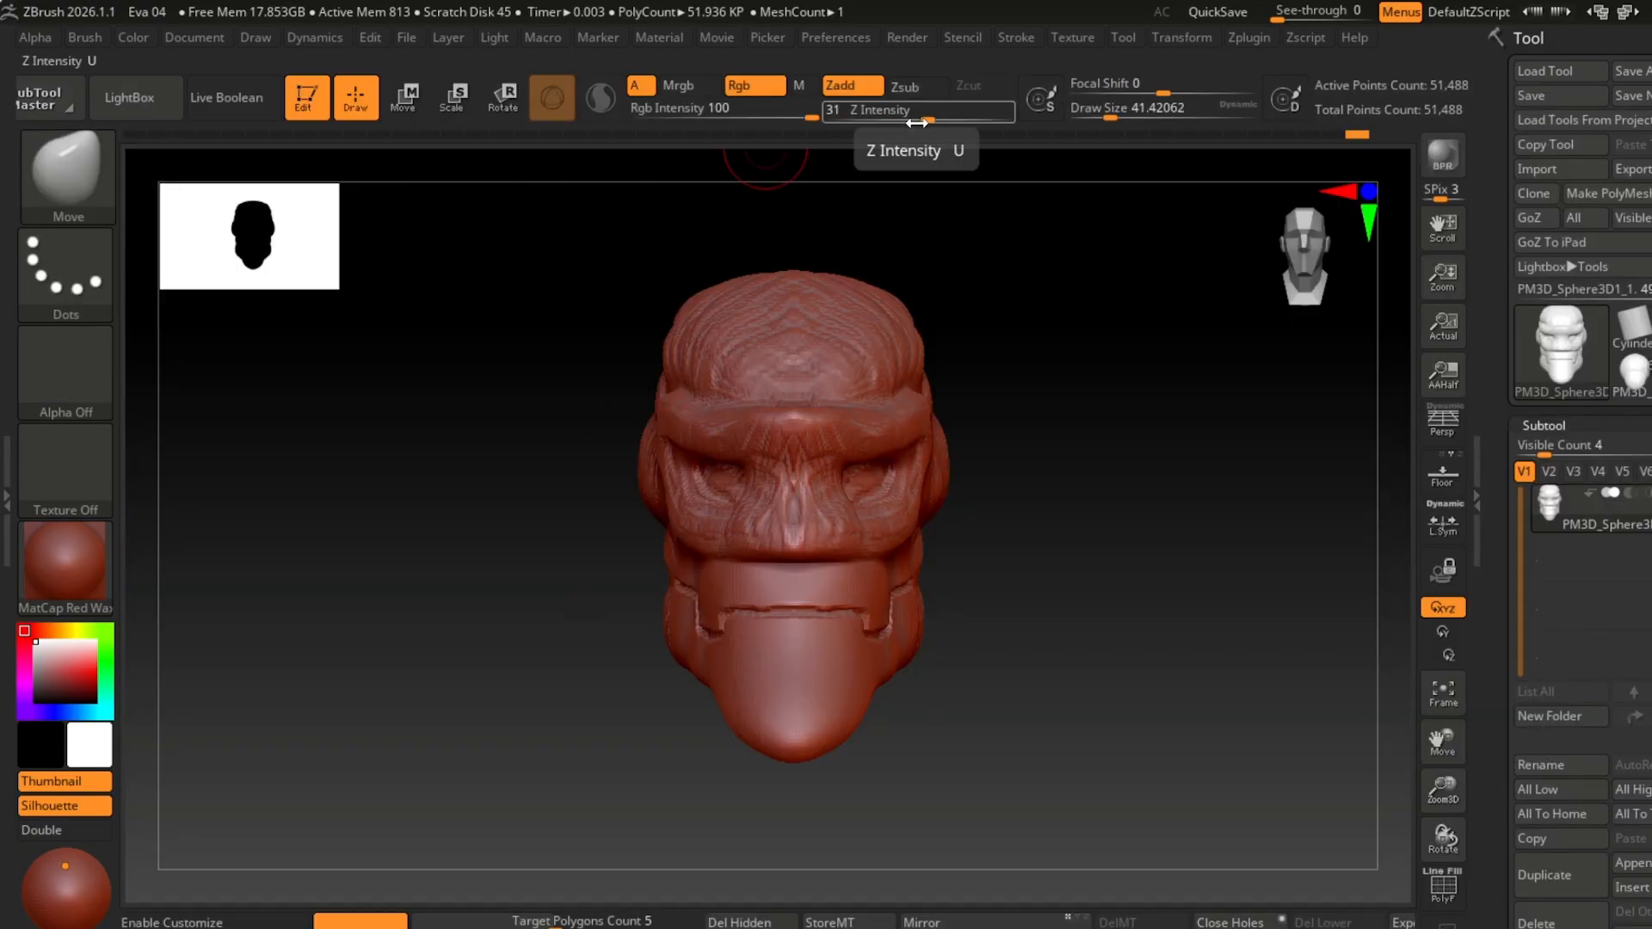
click(1129, 116)
mouse_move(1119, 676)
ctrl+right_down()
mouse_move(1099, 646)
mouse_move(1104, 689)
ctrl+right_up()
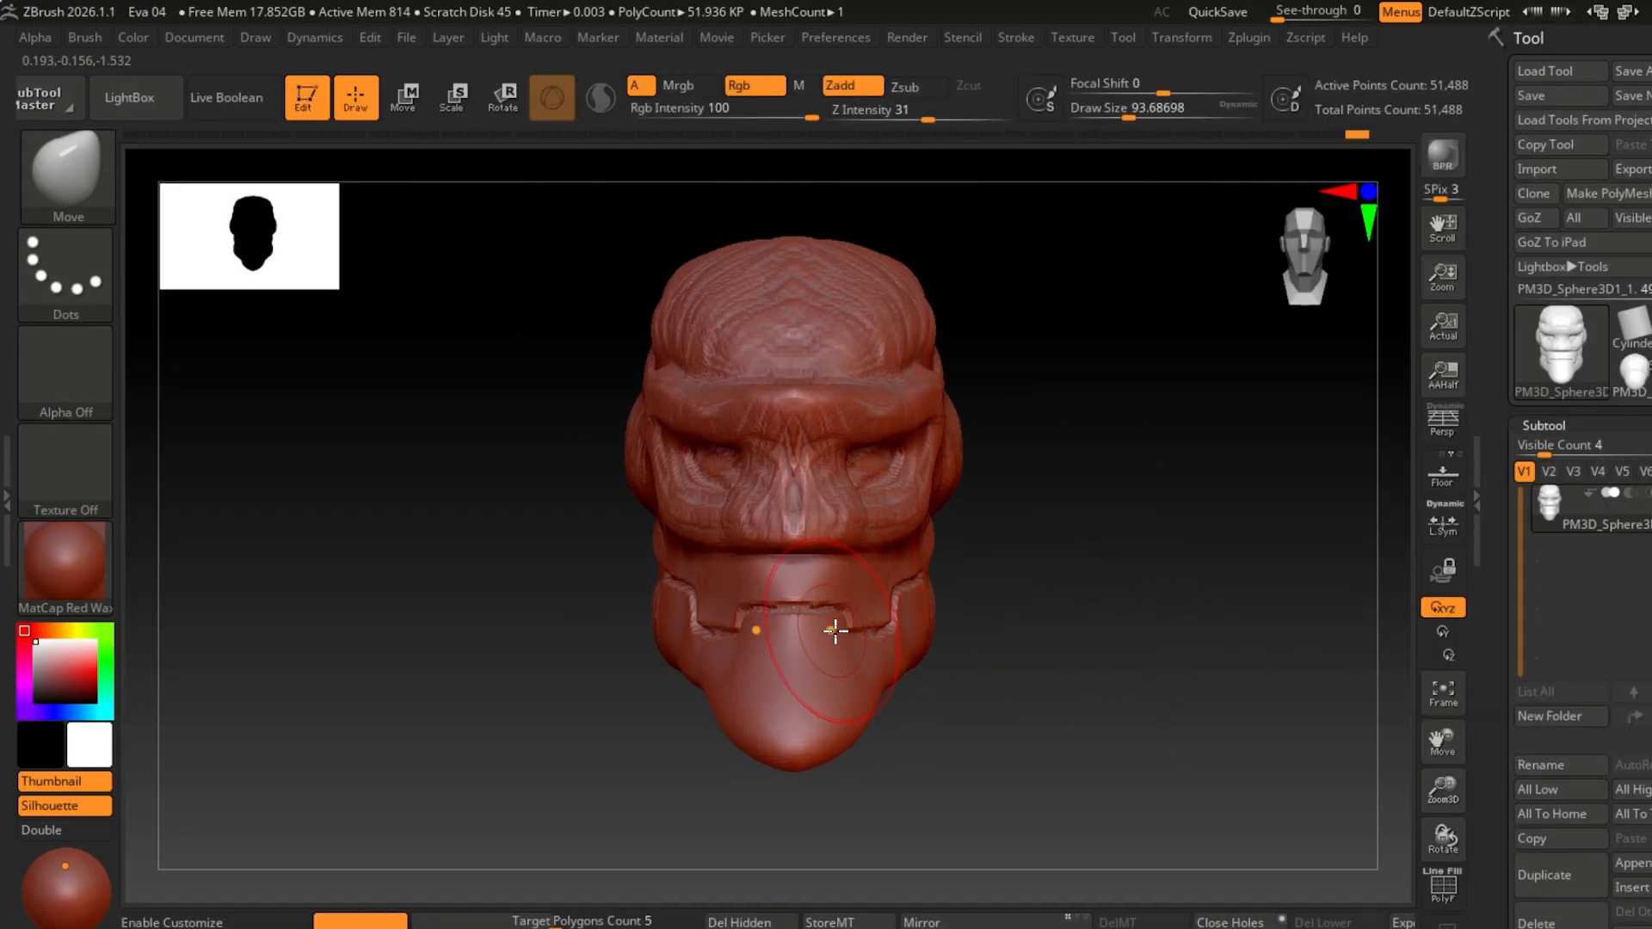
mouse_move(834, 631)
right_down()
mouse_move(1024, 694)
mouse_move(848, 590)
mouse_move(904, 635)
mouse_move(976, 546)
mouse_move(967, 565)
mouse_move(1279, 273)
mouse_move(1170, 502)
mouse_move(1035, 510)
mouse_move(948, 648)
mouse_move(914, 610)
right_up()
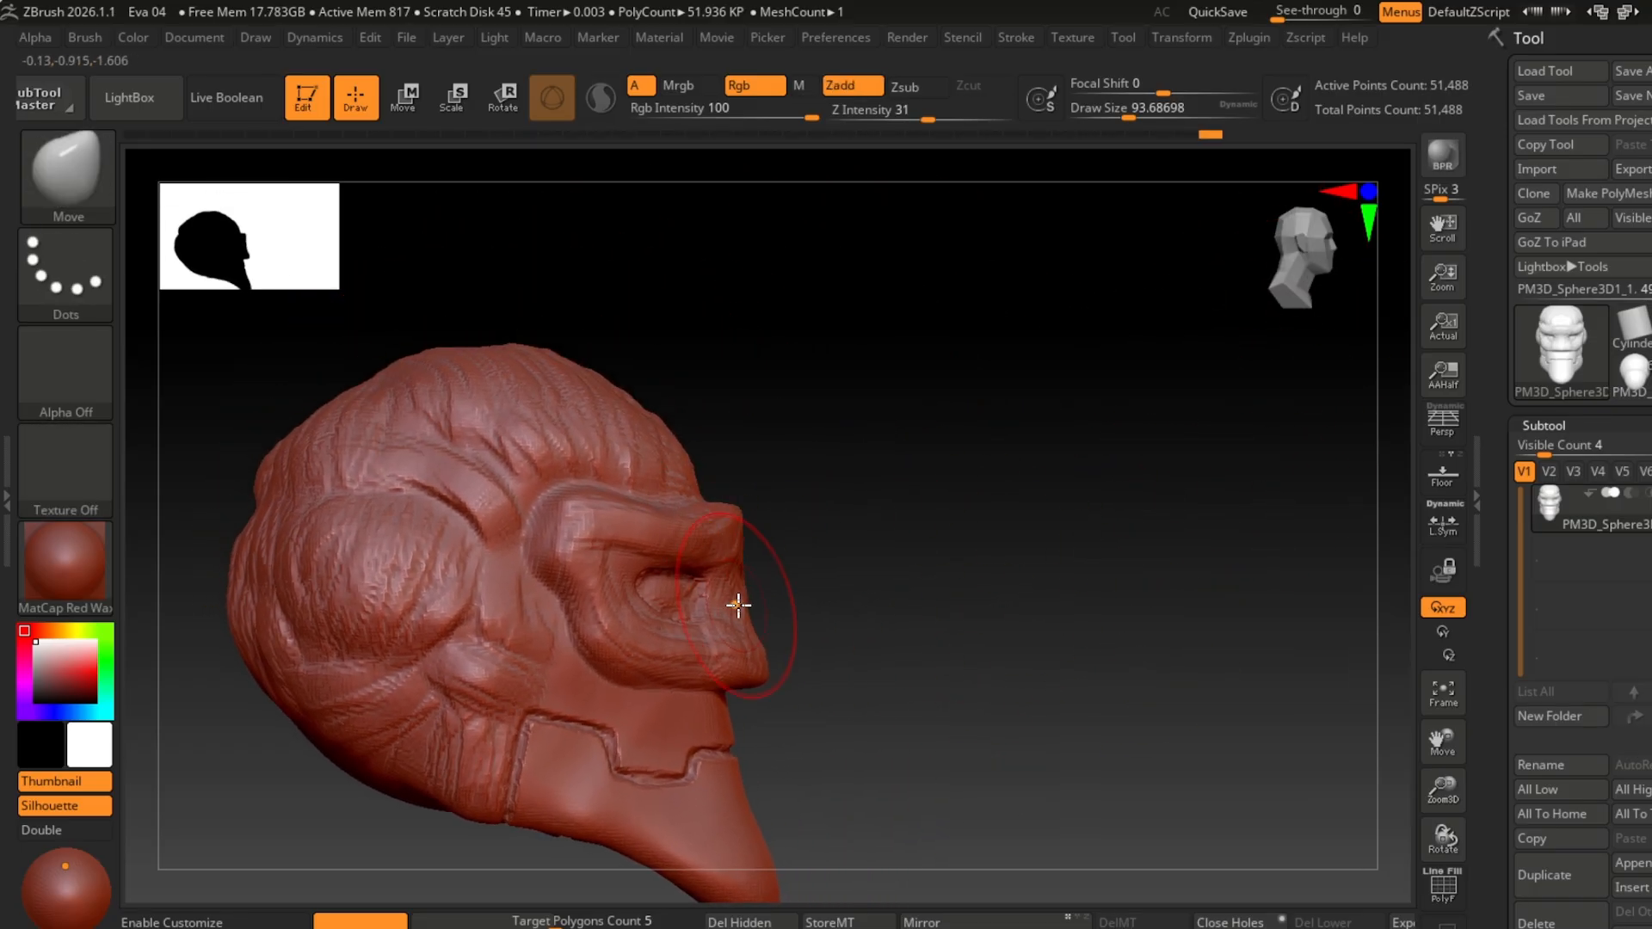
right_drag(773, 711, 958, 534)
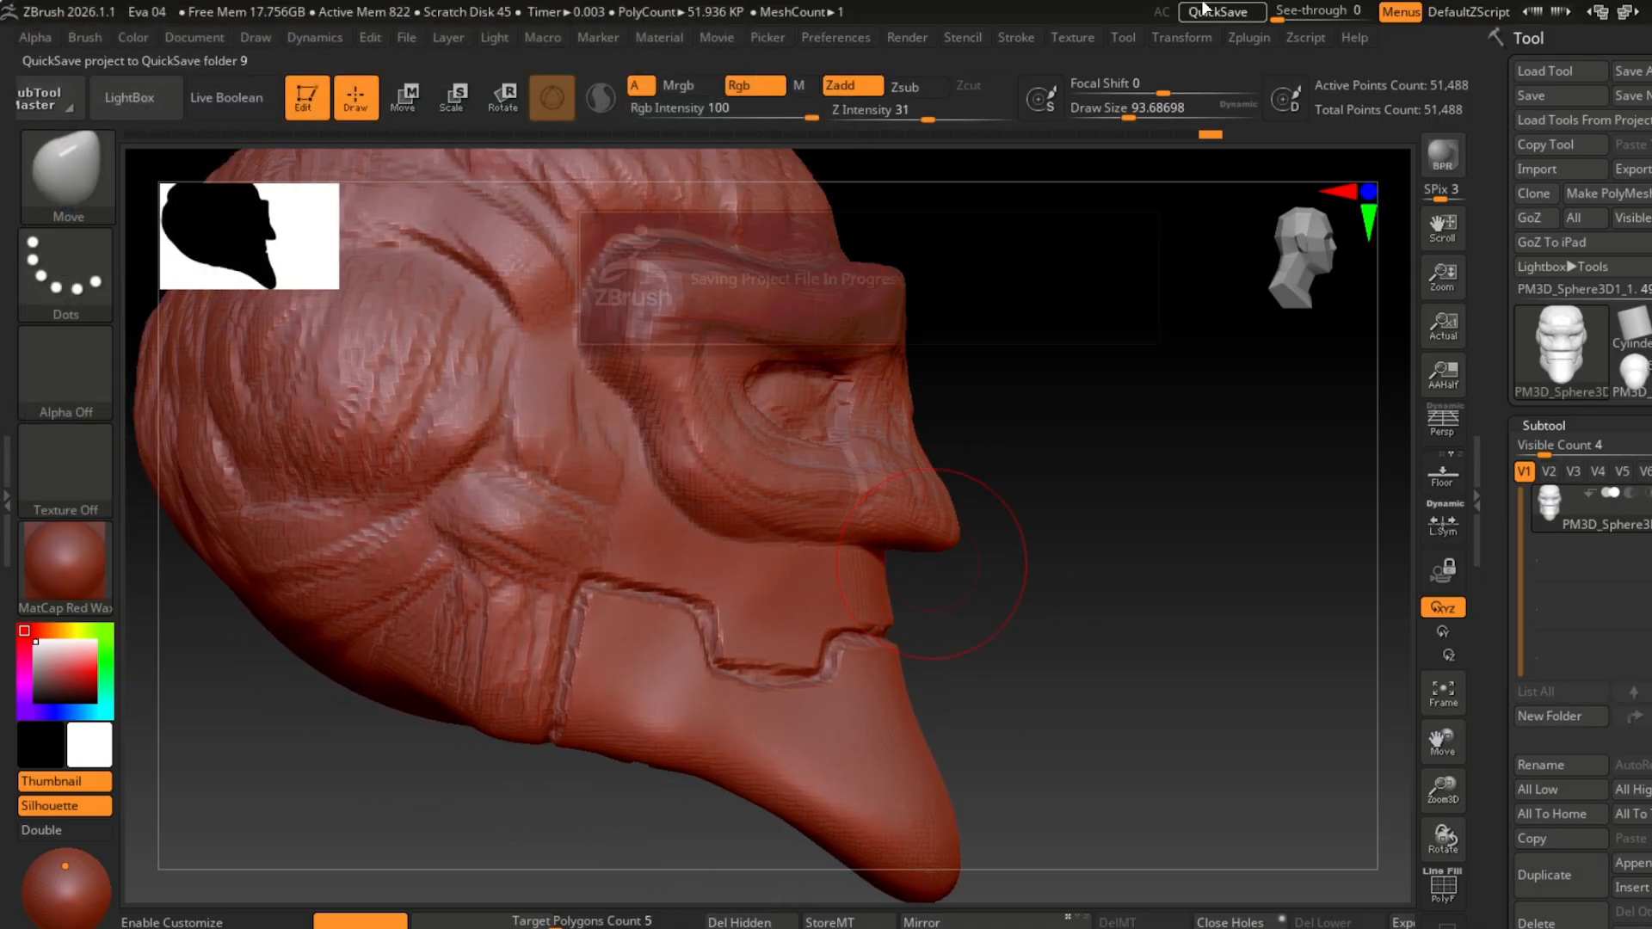
Step: Carve a seam around the chin tip using the Standard brush at a draw size of about 18 and Z Intensity 37
mouse_move(958, 553)
right_down()
mouse_move(947, 496)
mouse_move(1000, 519)
mouse_move(907, 582)
mouse_move(904, 524)
mouse_move(1052, 533)
mouse_move(1099, 601)
mouse_move(897, 555)
right_up()
click(68, 179)
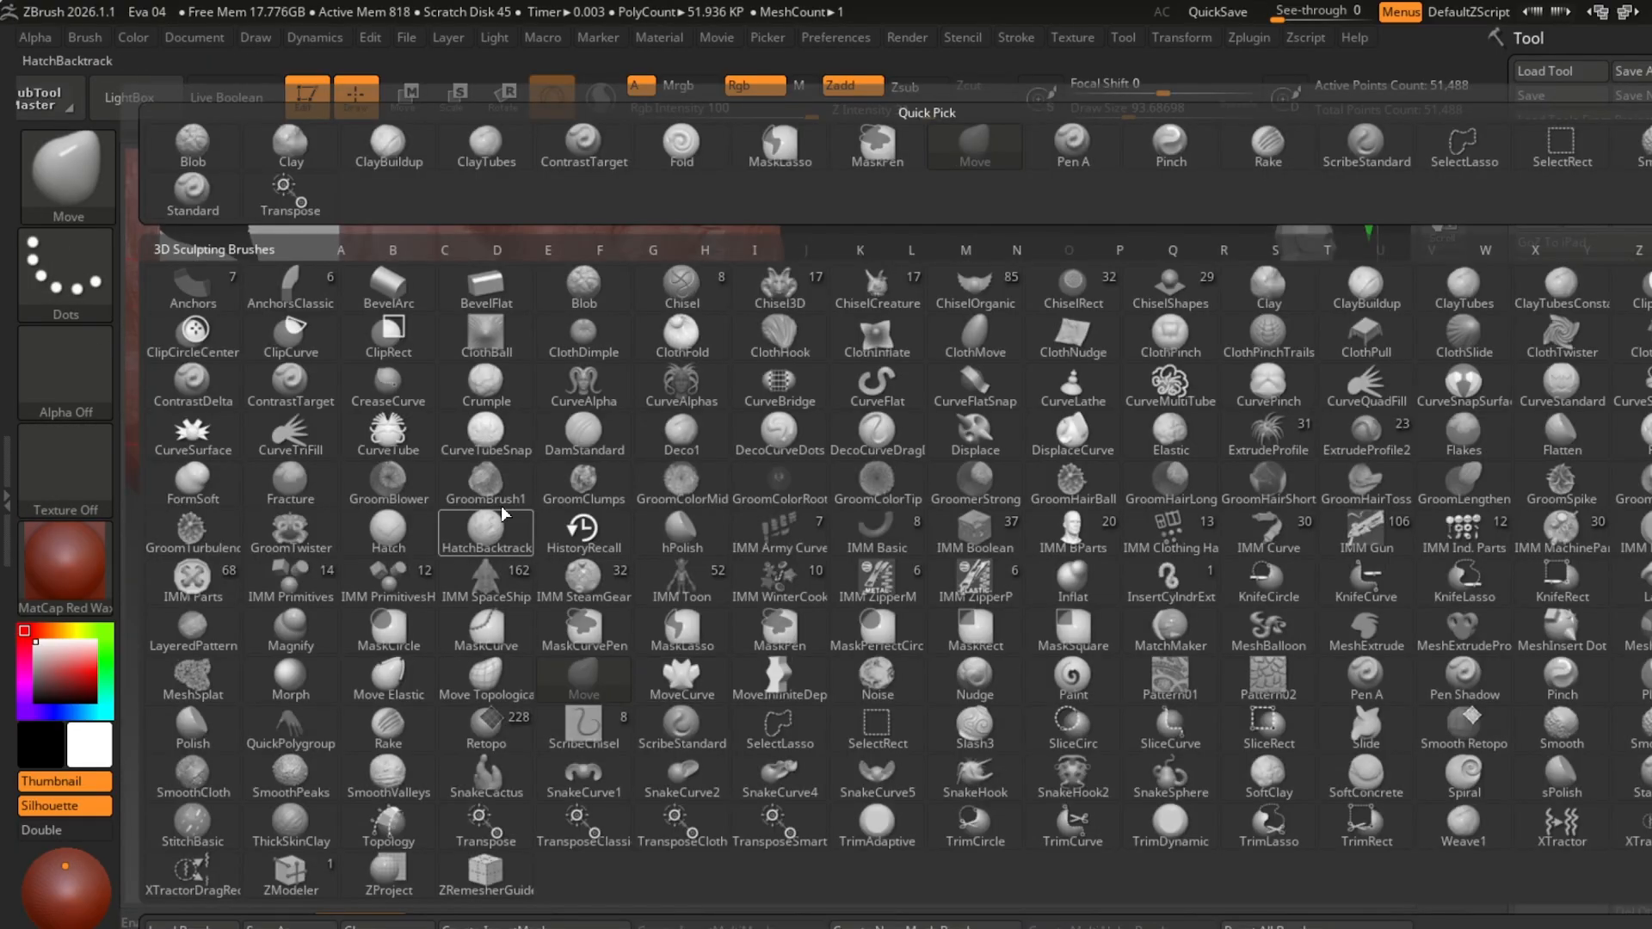
key(s)
key(t)
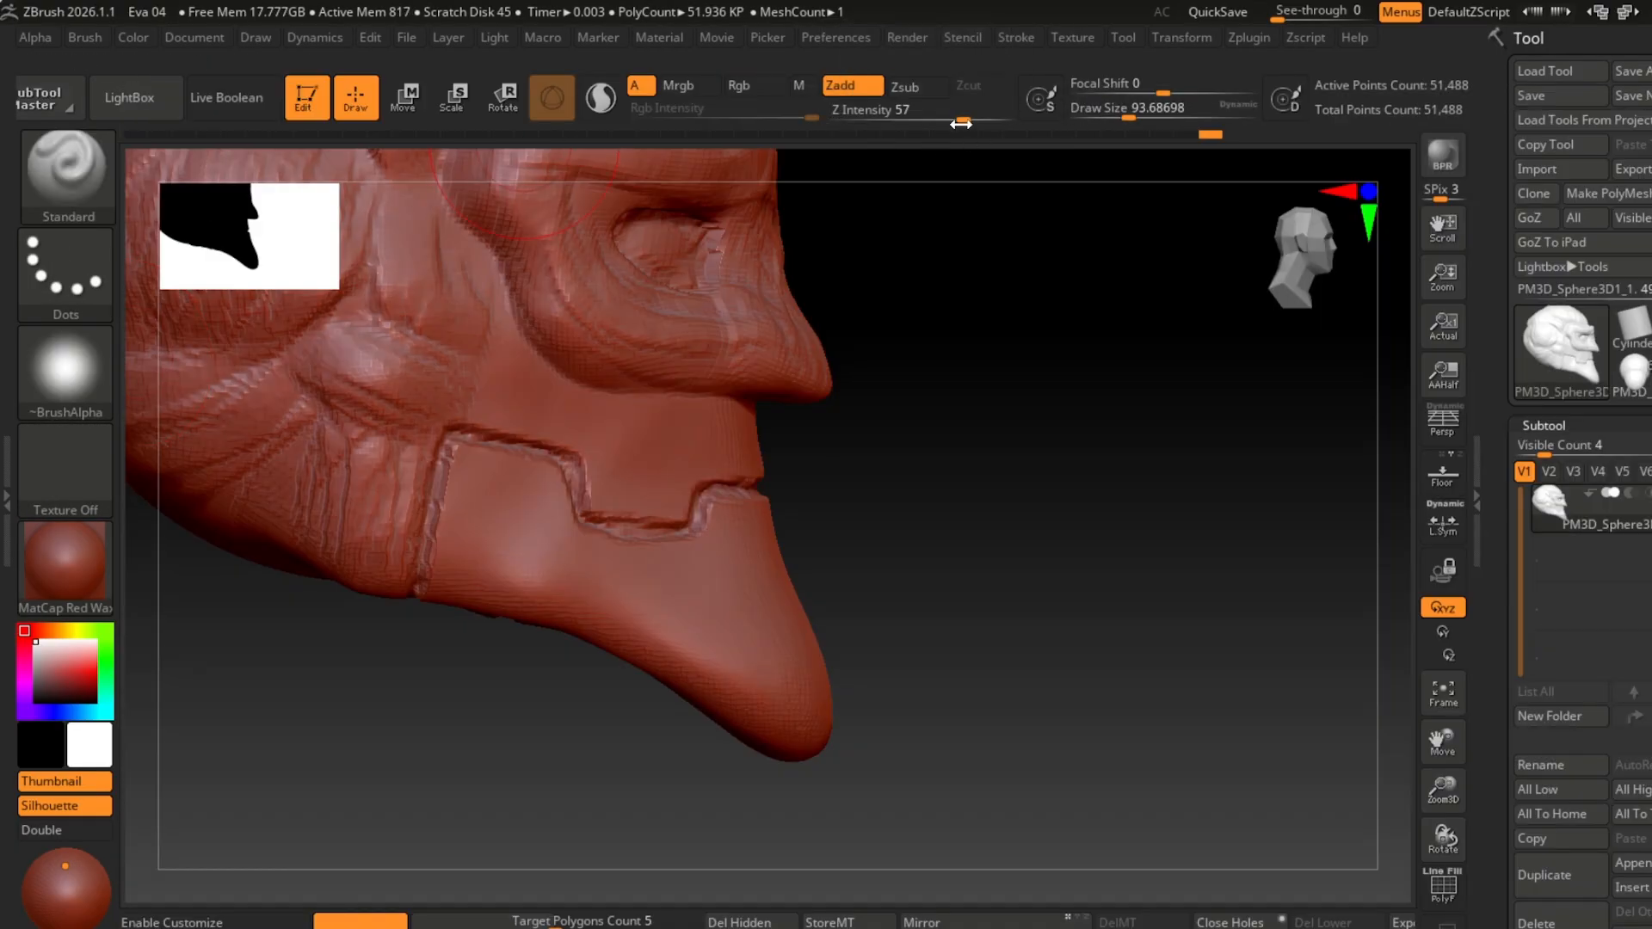
drag(1130, 116, 1099, 116)
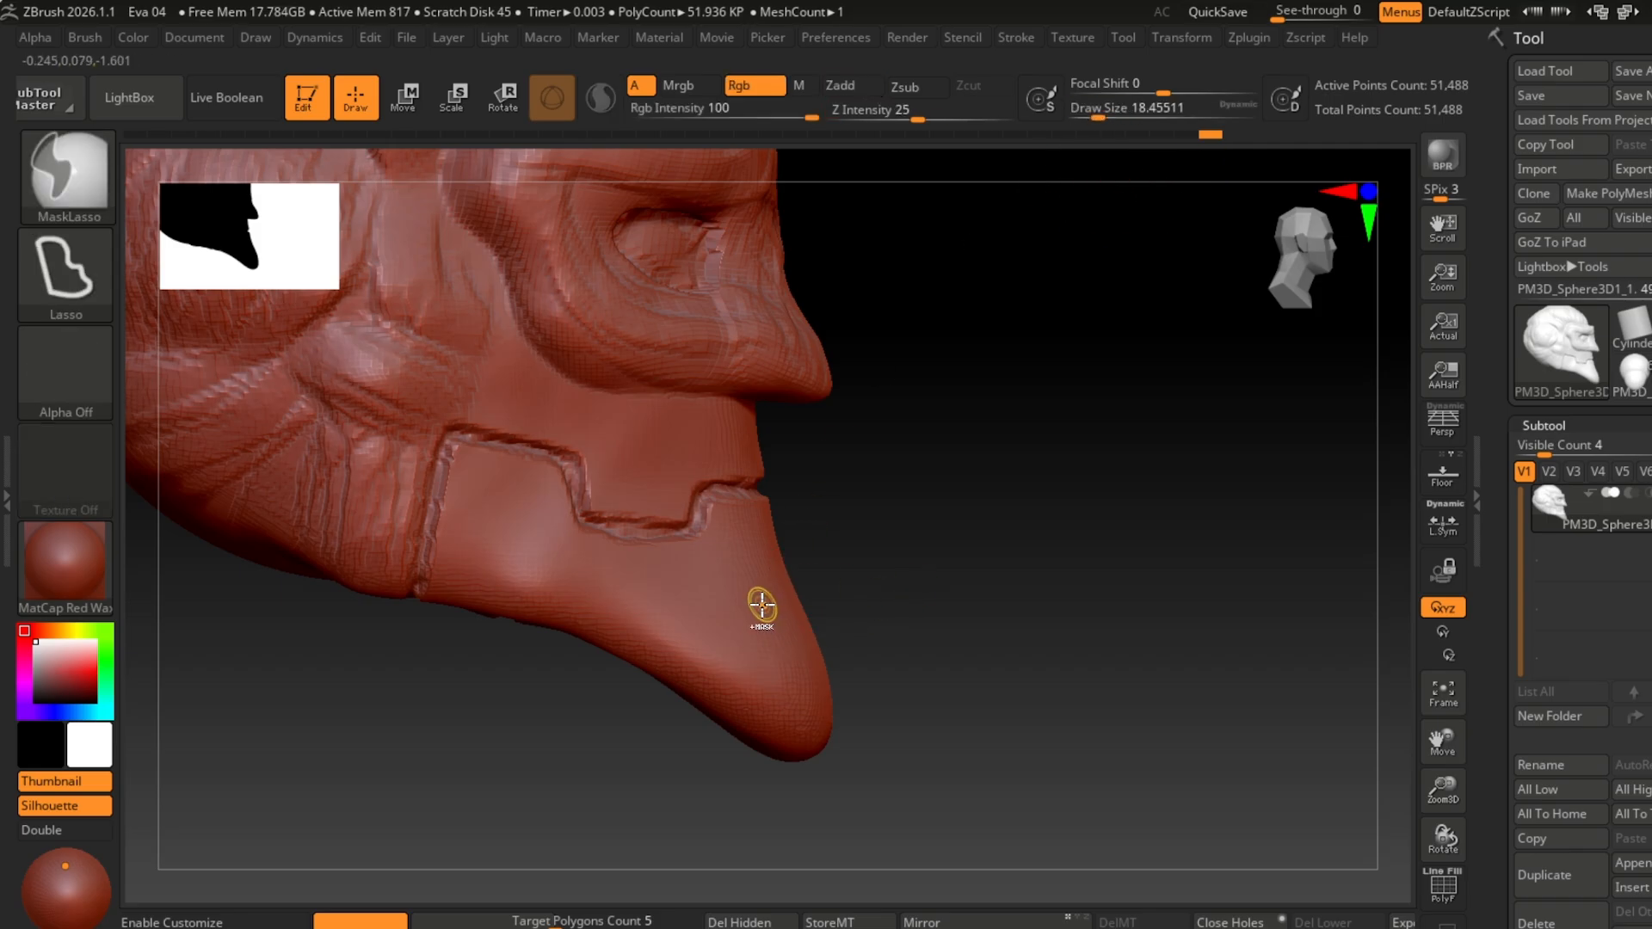
drag(786, 656, 785, 758)
mouse_move(799, 770)
right_down()
mouse_move(804, 741)
mouse_move(722, 680)
right_up()
mouse_move(818, 613)
right_down()
mouse_move(892, 576)
mouse_move(433, 664)
right_up()
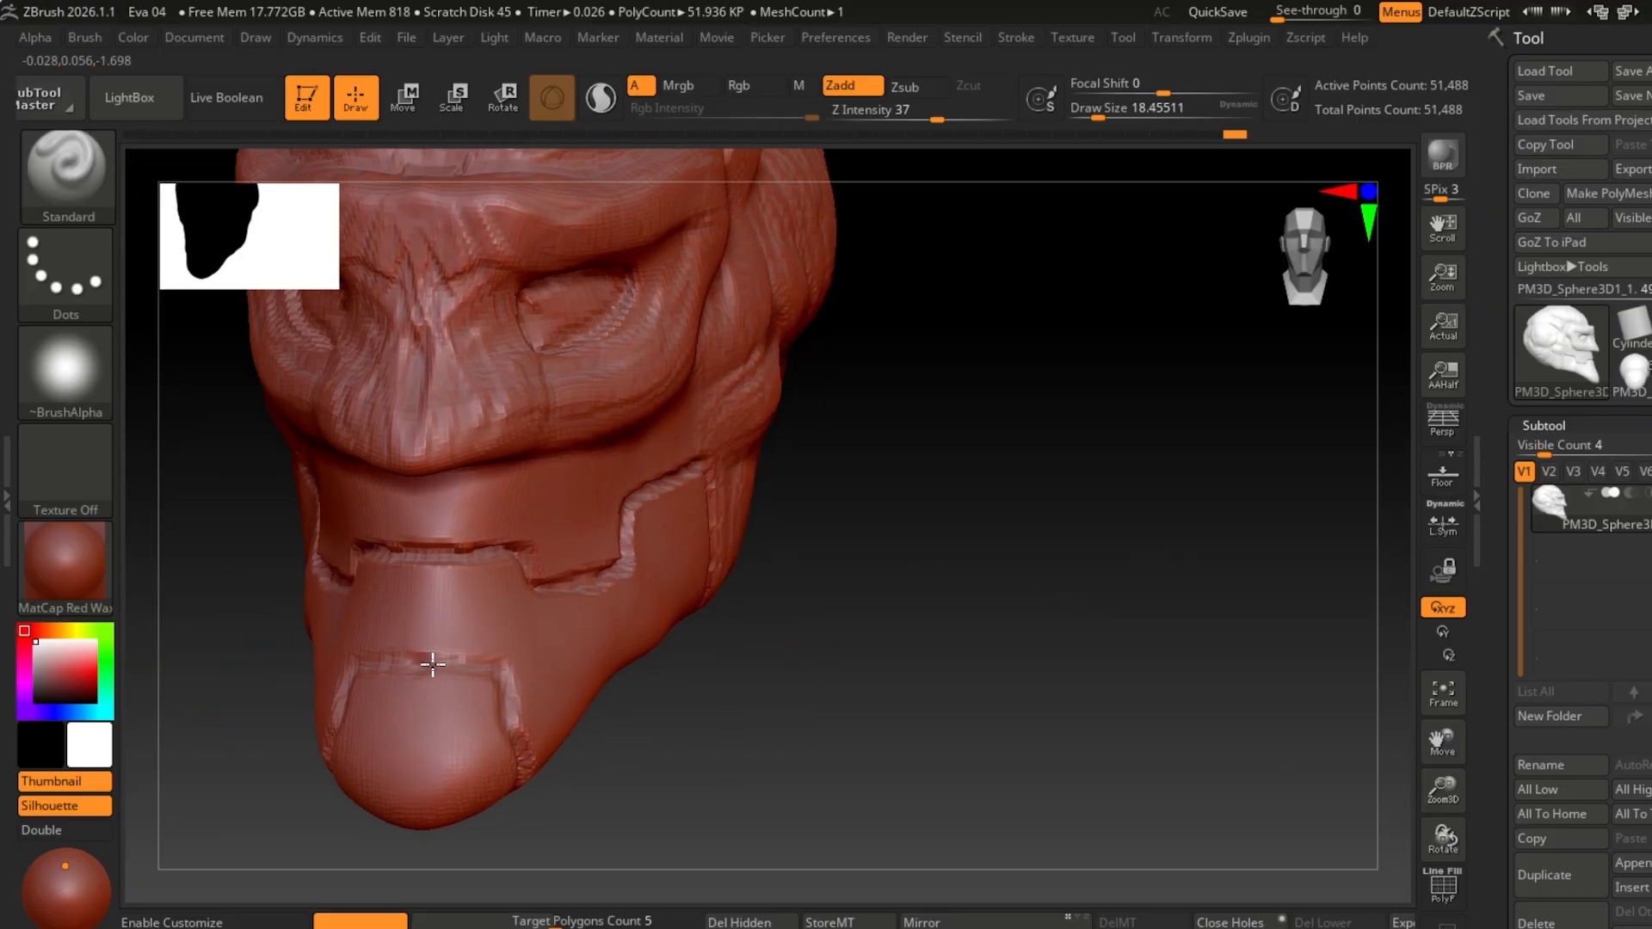
mouse_move(651, 712)
ctrl+right_down()
mouse_move(804, 711)
mouse_move(817, 672)
ctrl+right_up()
mouse_move(817, 672)
right_down()
mouse_move(947, 631)
mouse_move(1110, 641)
right_up()
Step: Narrow the chin and pull it into a longer point with the Move brush at a draw size of about 65
key(b)
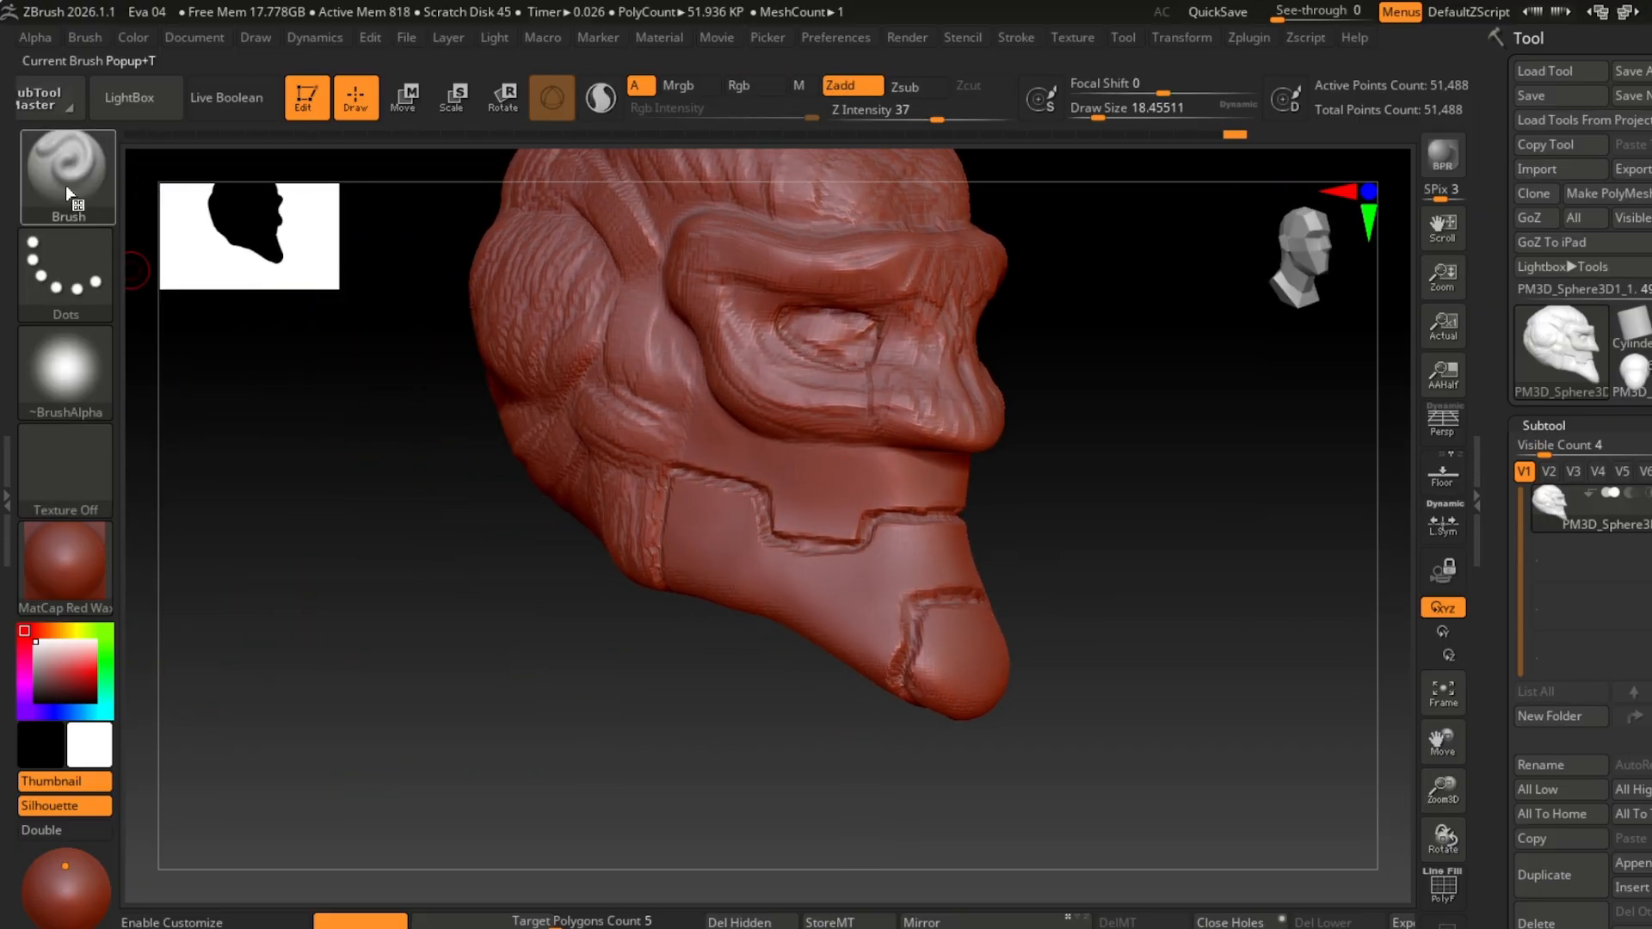
key(m)
key(v)
click(1119, 117)
right_drag(1153, 551, 887, 585)
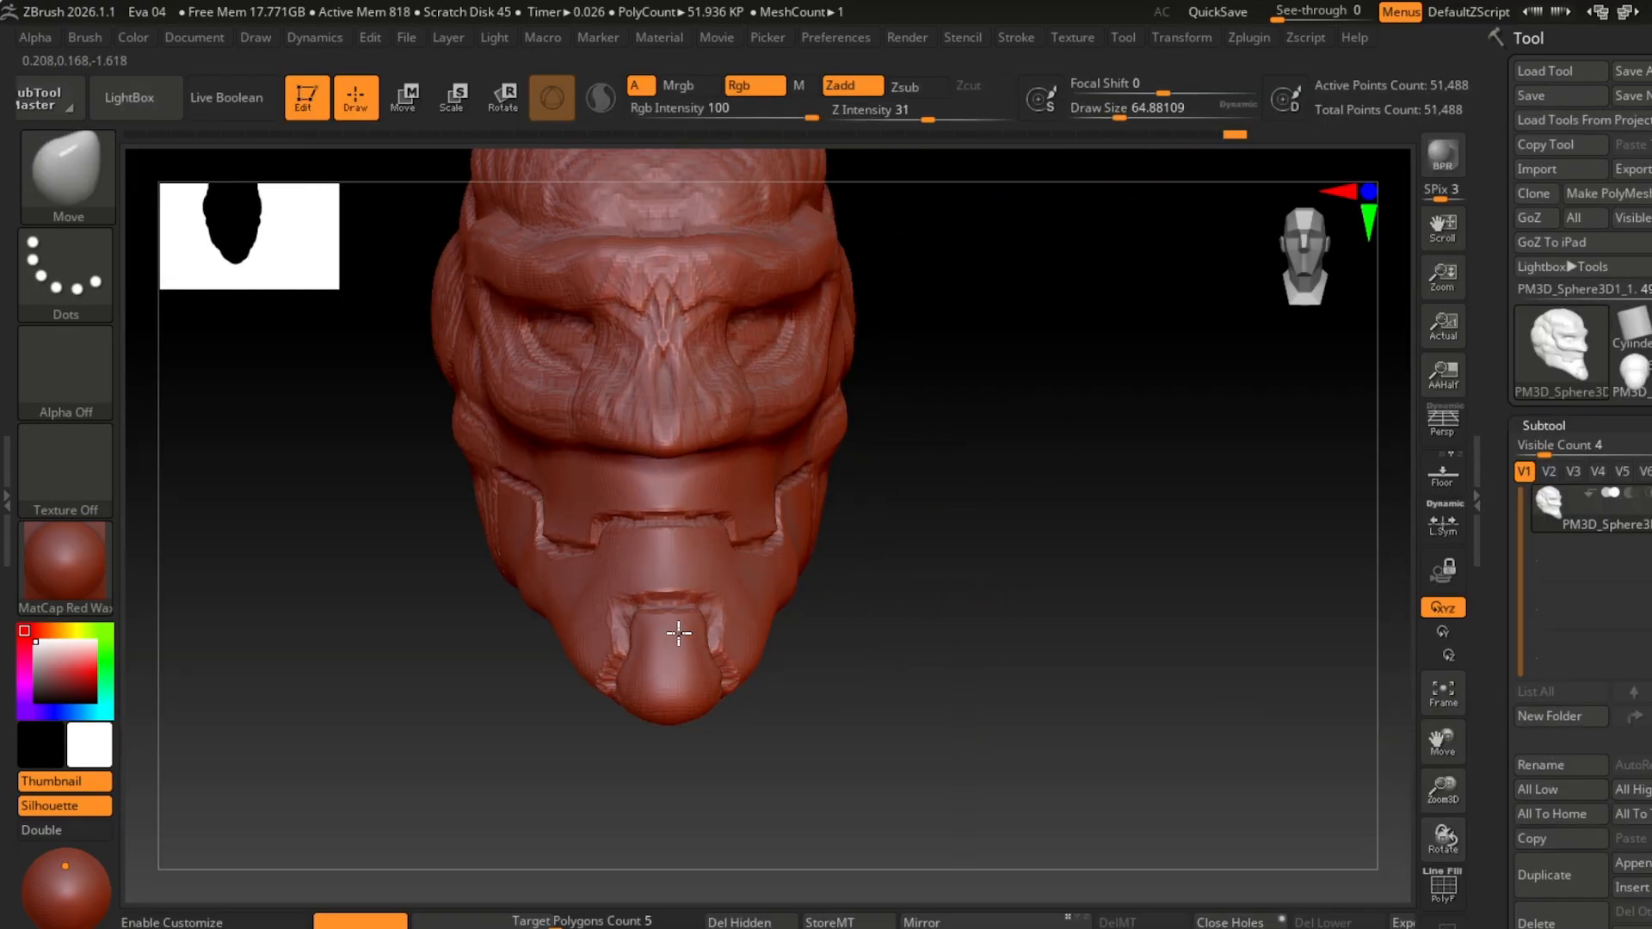
right_drag(679, 634, 1079, 729)
drag(1078, 728, 1099, 764)
mouse_move(1231, 448)
right_down()
mouse_move(1349, 284)
mouse_move(1205, 645)
right_up()
mouse_move(1205, 646)
alt+right_down()
mouse_move(993, 609)
mouse_move(985, 559)
alt+right_up()
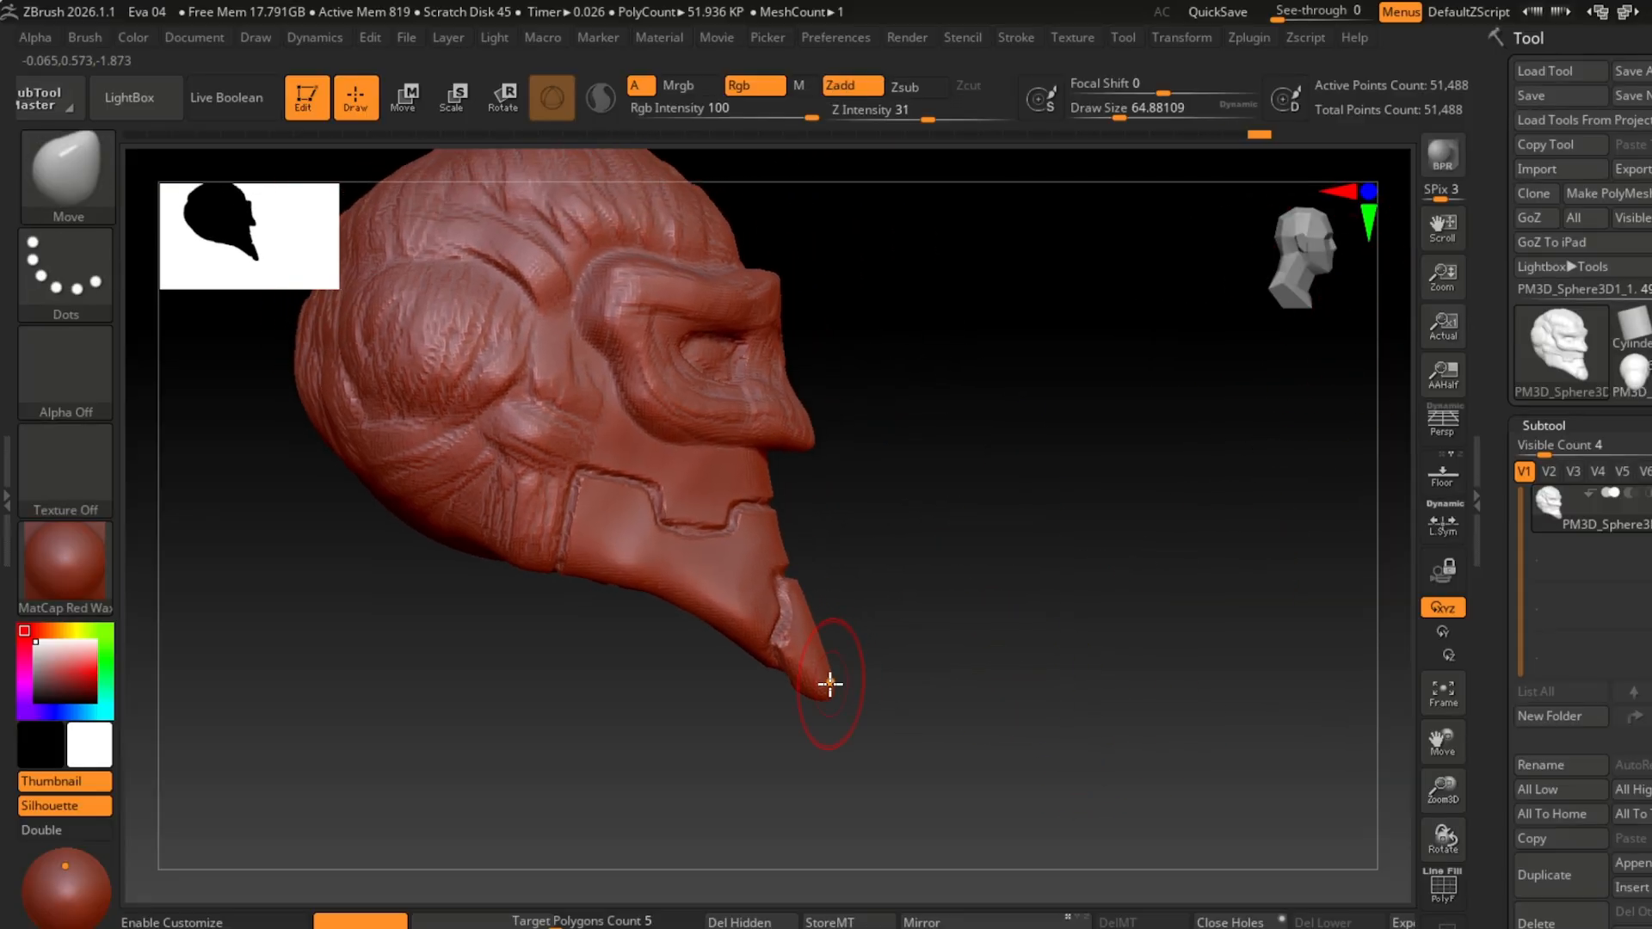
Step: Refine the chin tip's profile below the jaw with the Move brush at a draw size of about 87 and Z Intensity 21
drag(1120, 117, 1126, 117)
drag(928, 119, 912, 125)
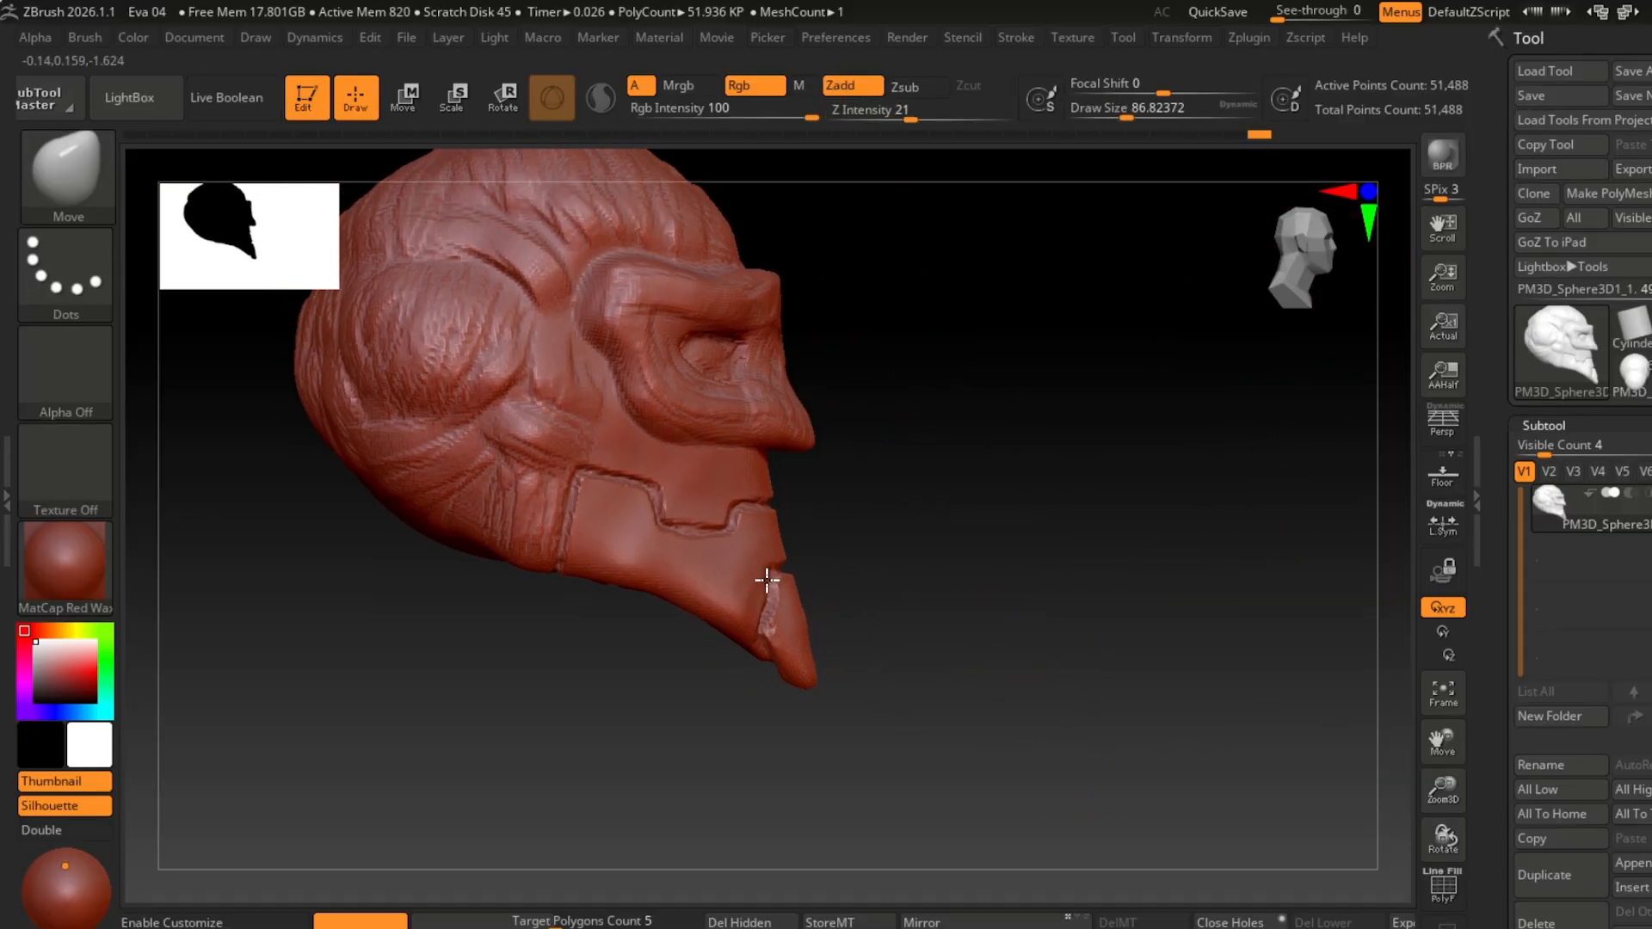
shift+right_drag(912, 578, 808, 639)
ctrl+right_drag(893, 700, 896, 663)
mouse_move(925, 116)
mouse_down()
mouse_move(939, 113)
mouse_move(895, 115)
mouse_up()
mouse_move(818, 603)
ctrl+right_down()
mouse_move(823, 490)
mouse_move(1119, 607)
mouse_move(1033, 627)
mouse_move(937, 586)
mouse_move(1050, 595)
ctrl+right_up()
mouse_move(1050, 595)
ctrl+right_down()
mouse_move(988, 686)
mouse_move(1054, 693)
ctrl+right_up()
mouse_move(1054, 693)
right_down()
mouse_move(1080, 631)
mouse_move(1063, 626)
right_up()
mouse_move(1063, 627)
ctrl+right_down()
mouse_move(1096, 697)
mouse_move(1145, 719)
ctrl+right_up()
mouse_move(1145, 719)
ctrl+right_down()
mouse_move(1014, 689)
mouse_move(1063, 708)
ctrl+right_up()
Step: Cover the lips and jaw plates with vertical ClayBuildup strands at a draw size of about 31 and Z Intensity 5
key(b)
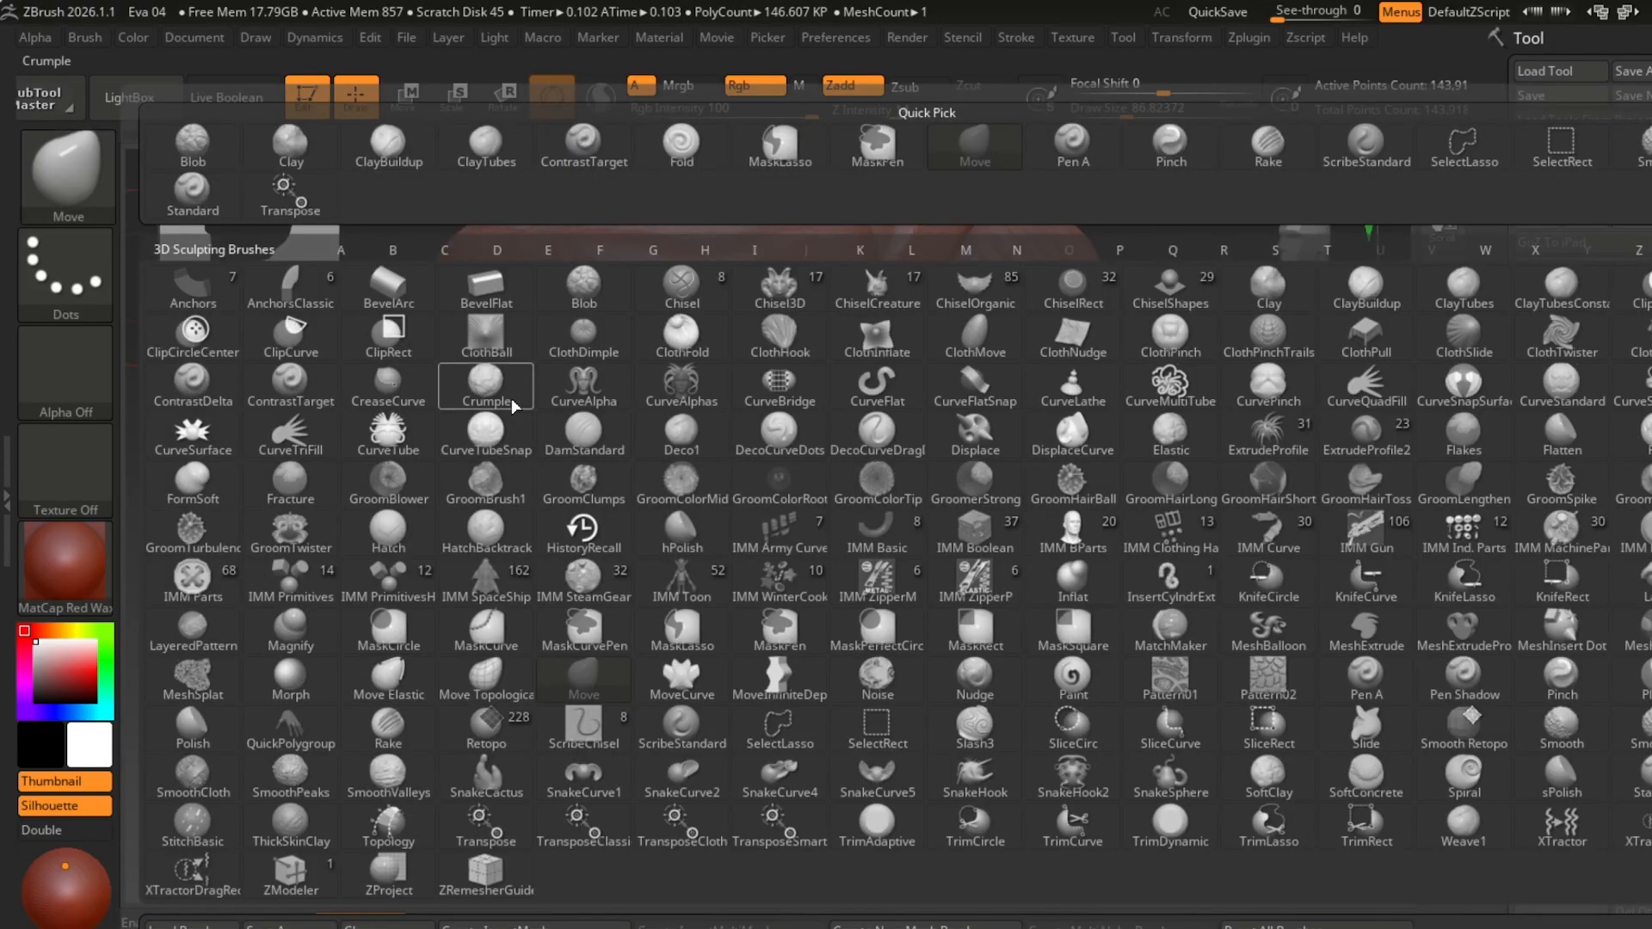
click(1390, 297)
drag(1093, 114, 1106, 114)
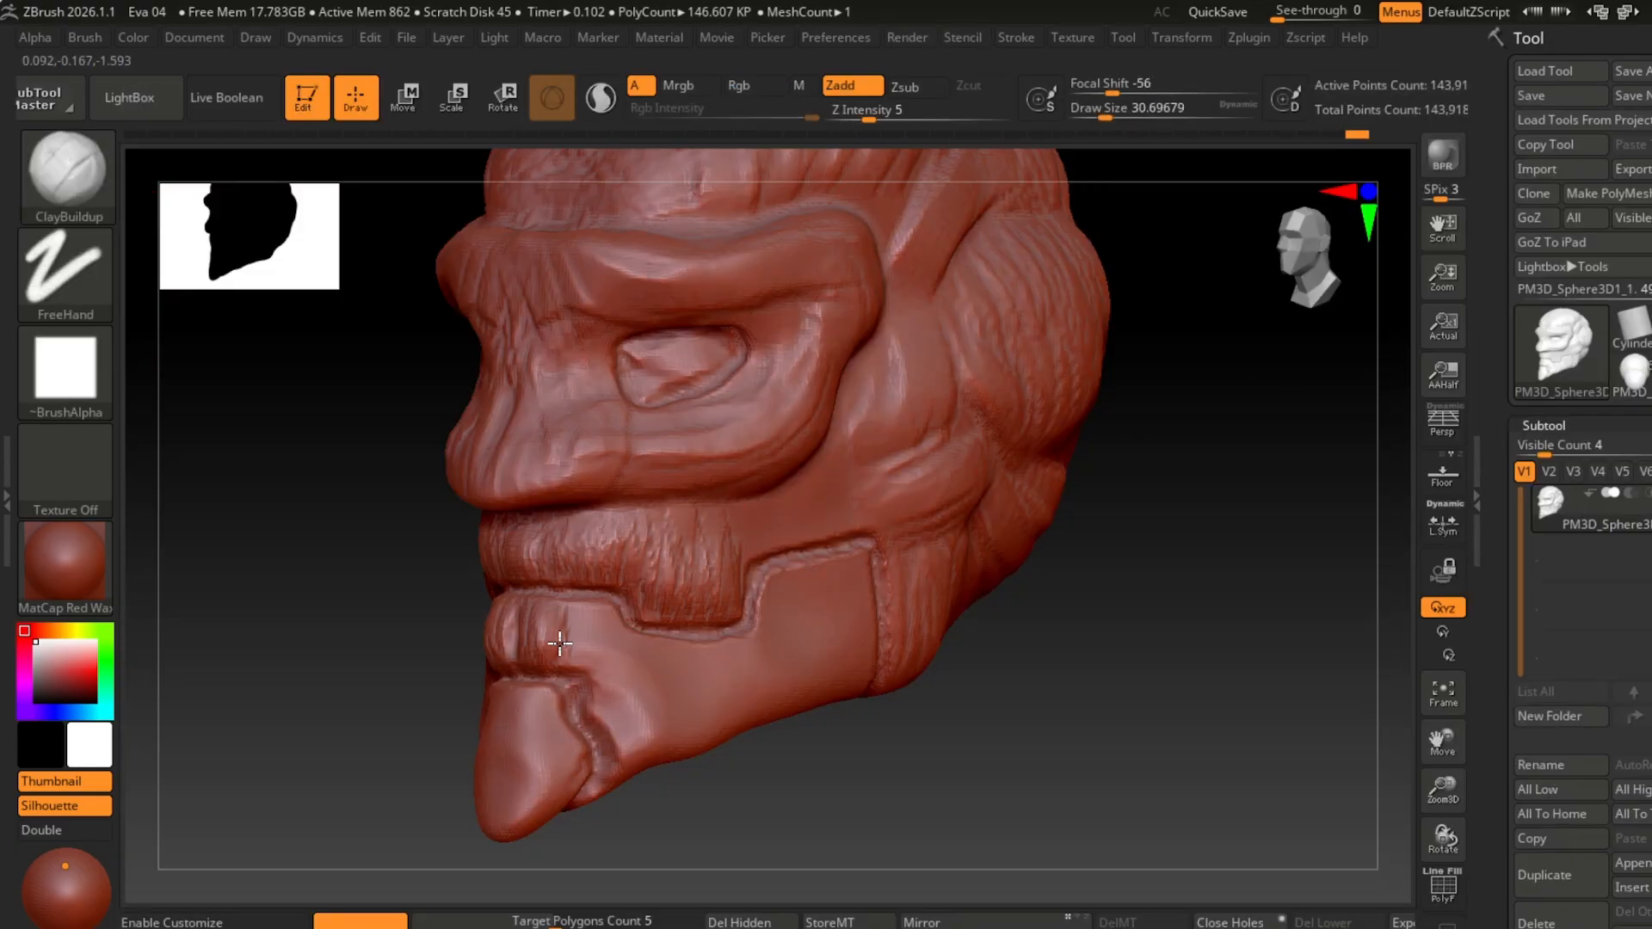
right_drag(708, 656, 673, 639)
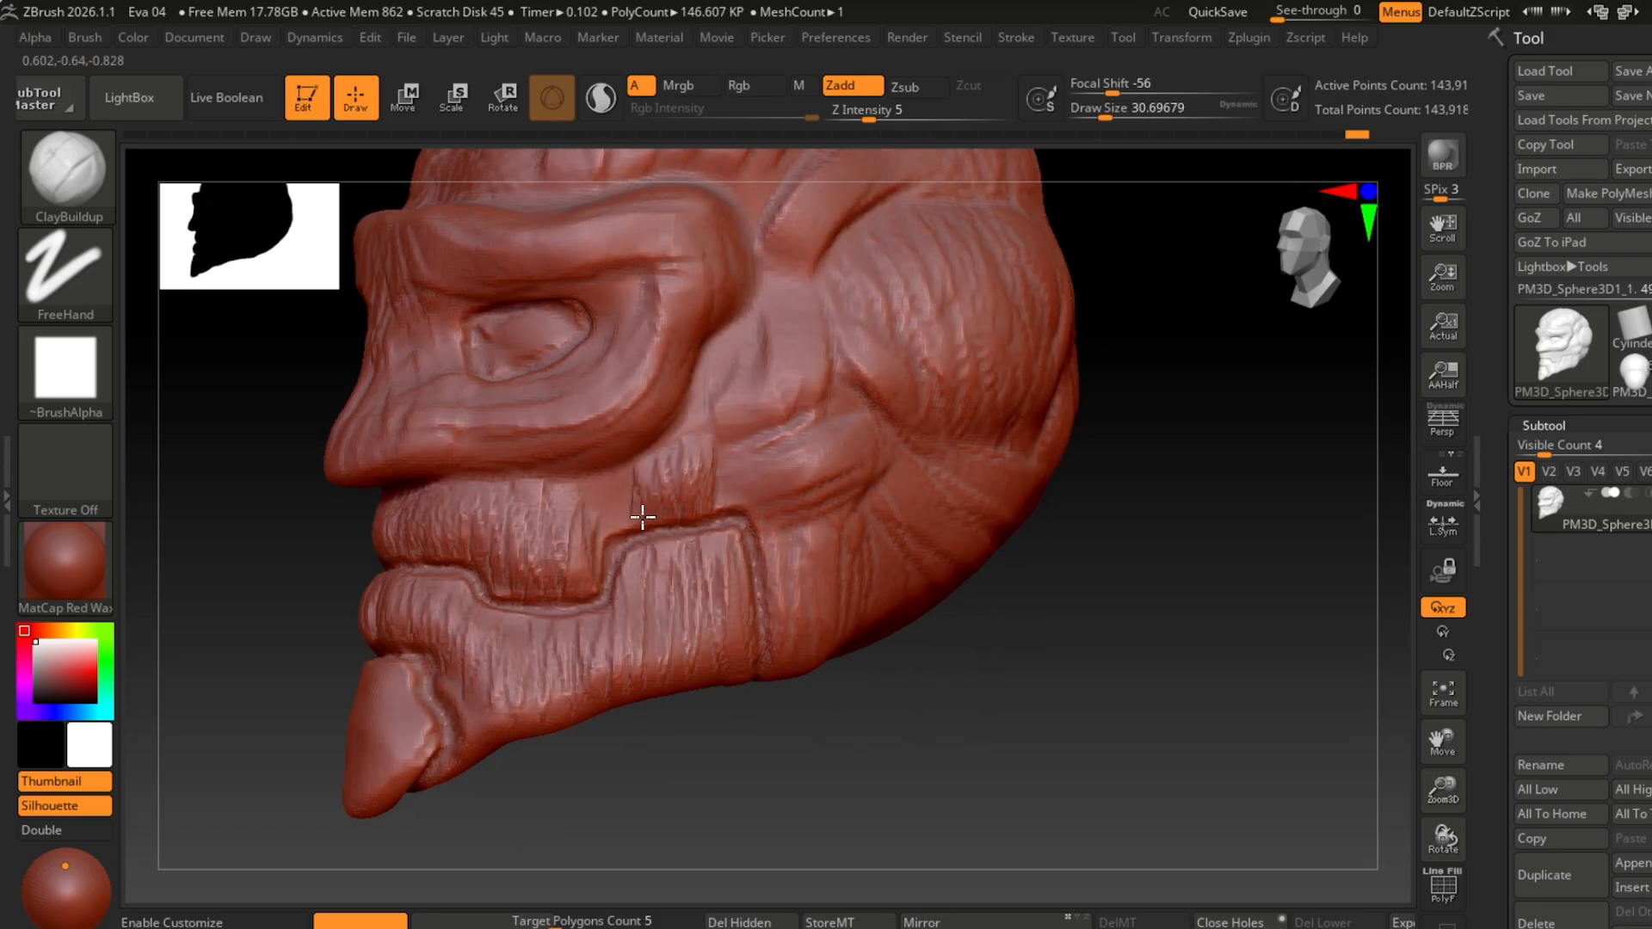
Step: Build up ClayBuildup strands along the nose, under the brow and around the eye sockets
mouse_move(919, 633)
right_down()
mouse_move(854, 430)
mouse_move(1184, 528)
mouse_move(758, 523)
right_up()
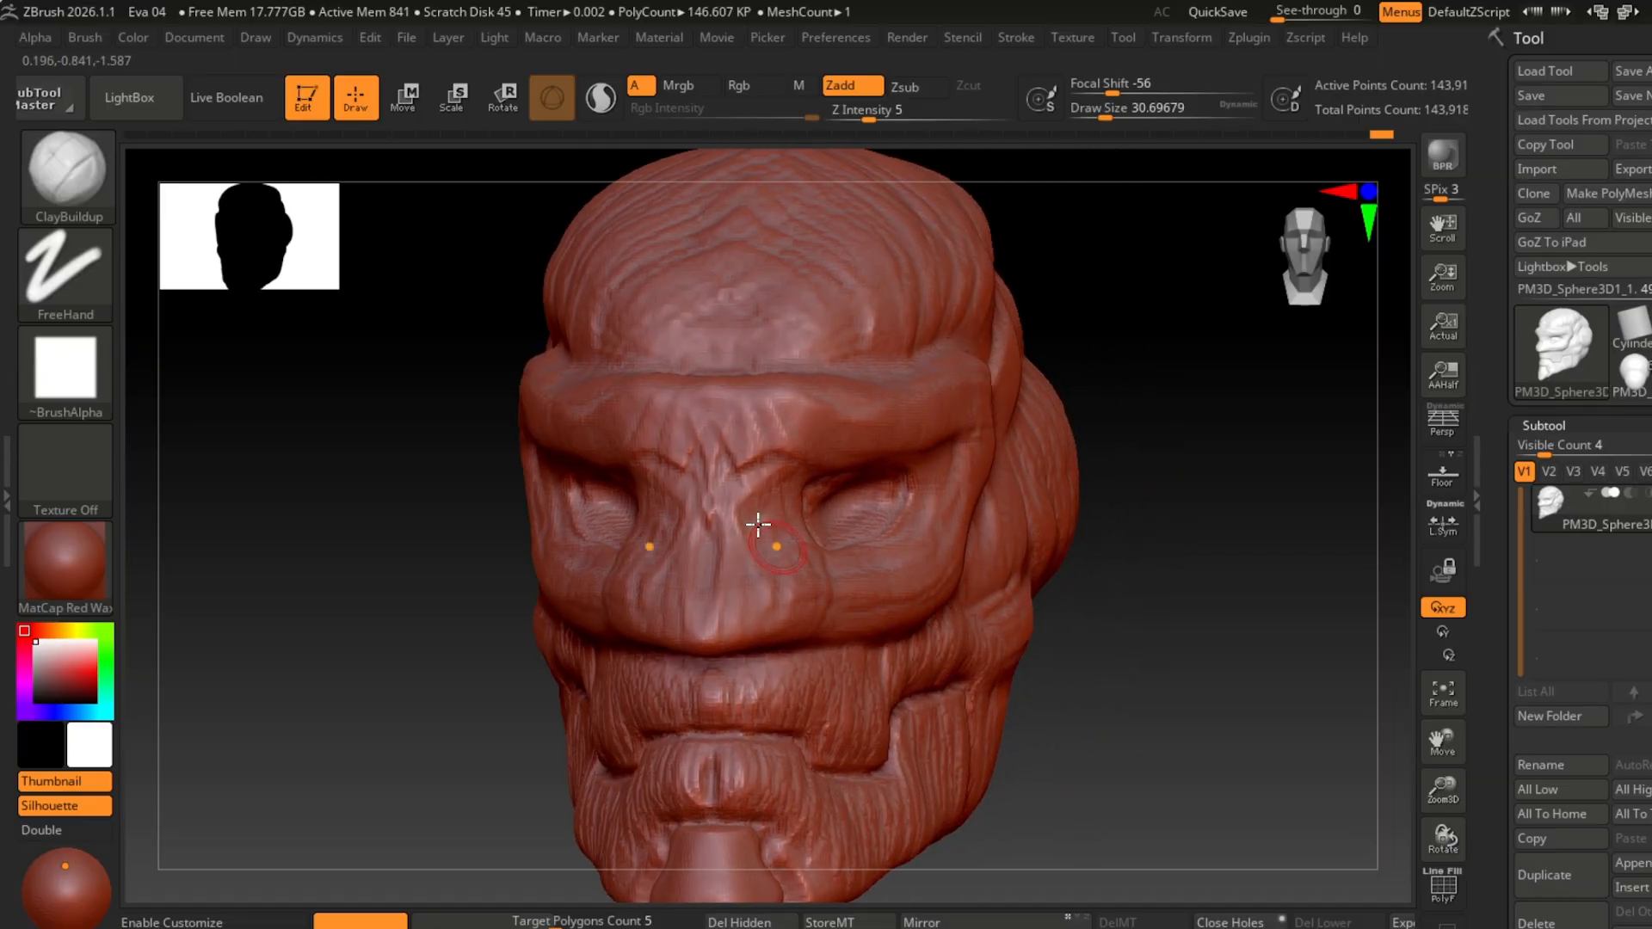
right_drag(810, 407, 667, 448)
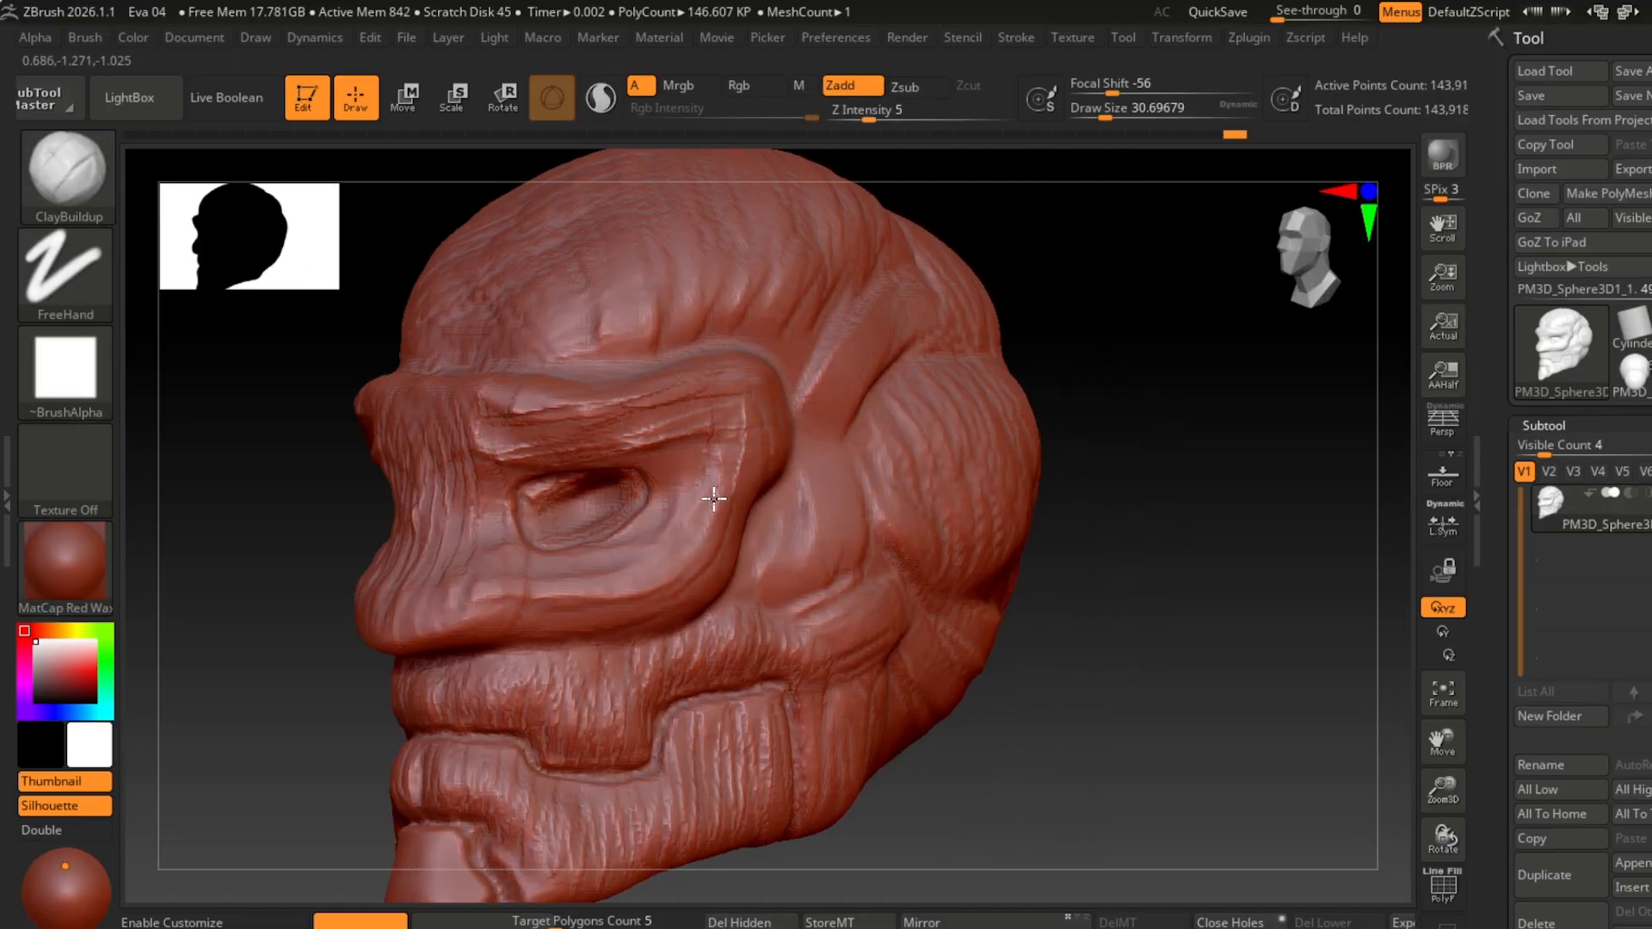
right_drag(736, 560, 707, 517)
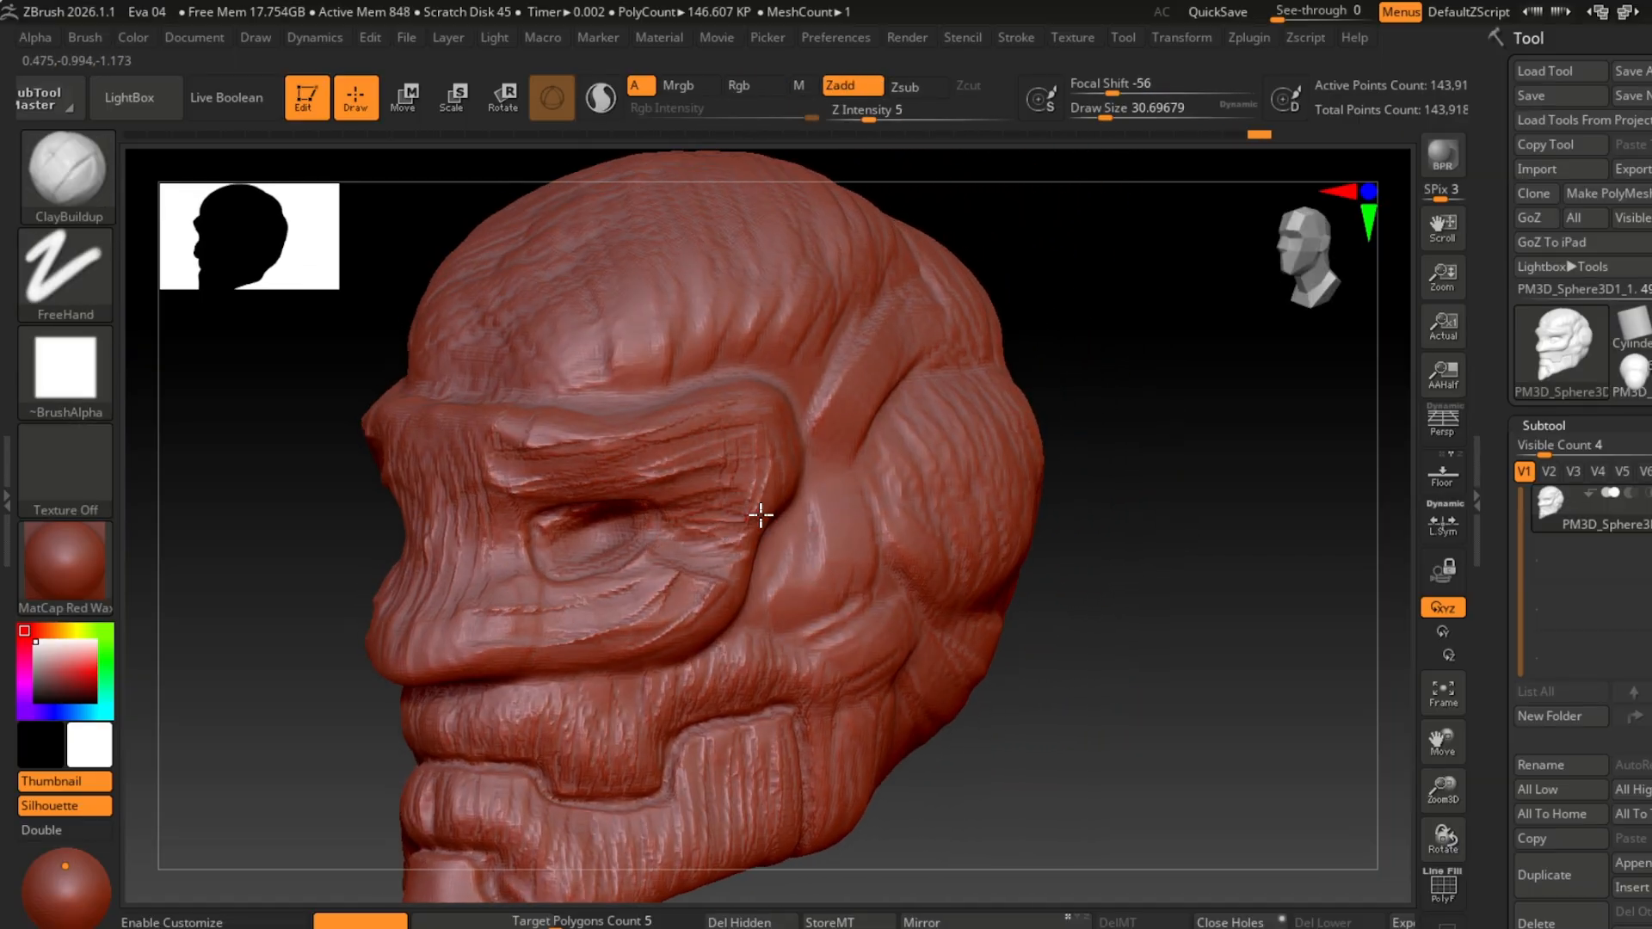
Step: Reshape the outer corners of the brow and eye frame with the Move brush at a draw size of about 68, raising Z Intensity to 26
key(b)
key(m)
key(v)
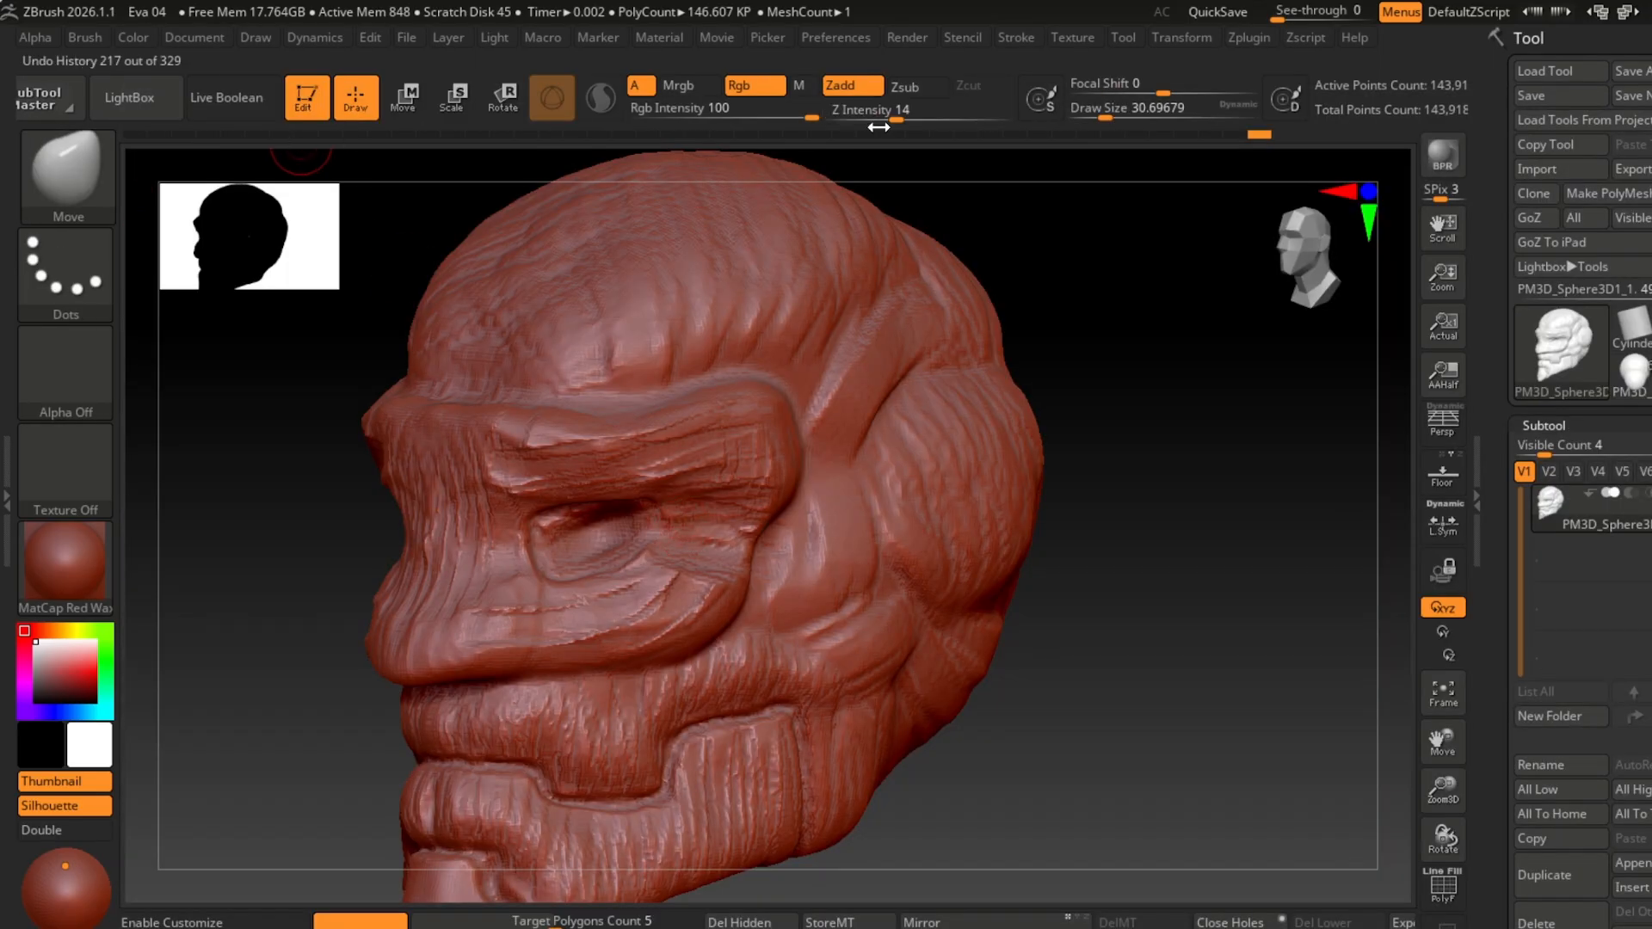
click(1120, 117)
right_drag(1298, 229, 926, 427)
drag(779, 504, 809, 518)
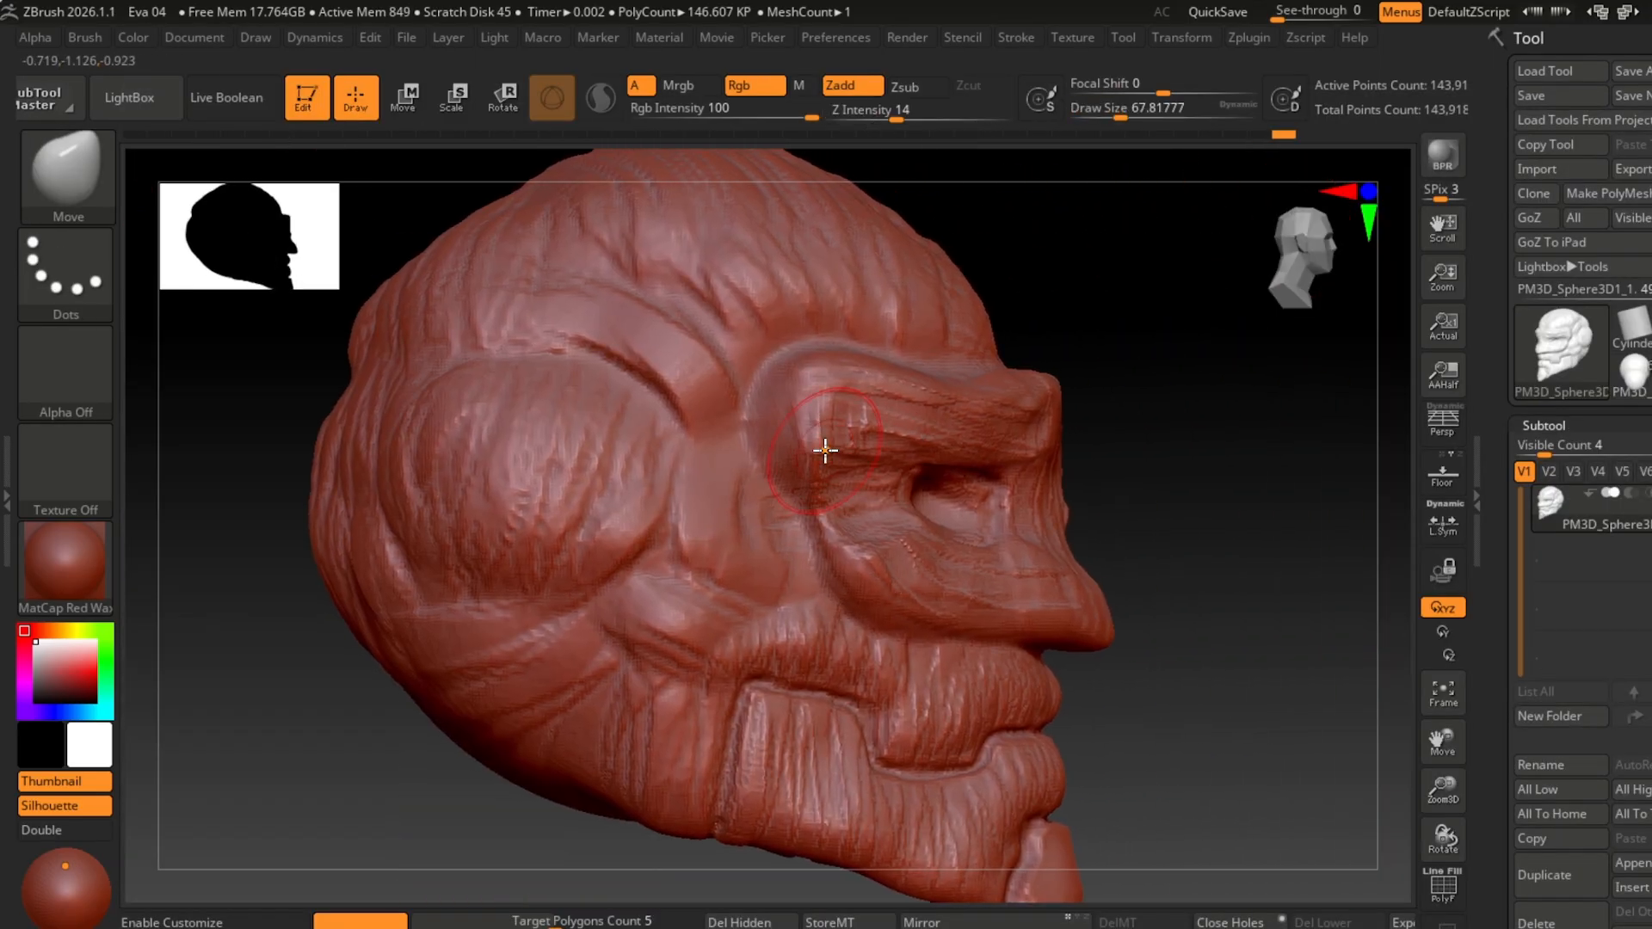
alt+right_drag(1242, 585, 1076, 487)
click(920, 117)
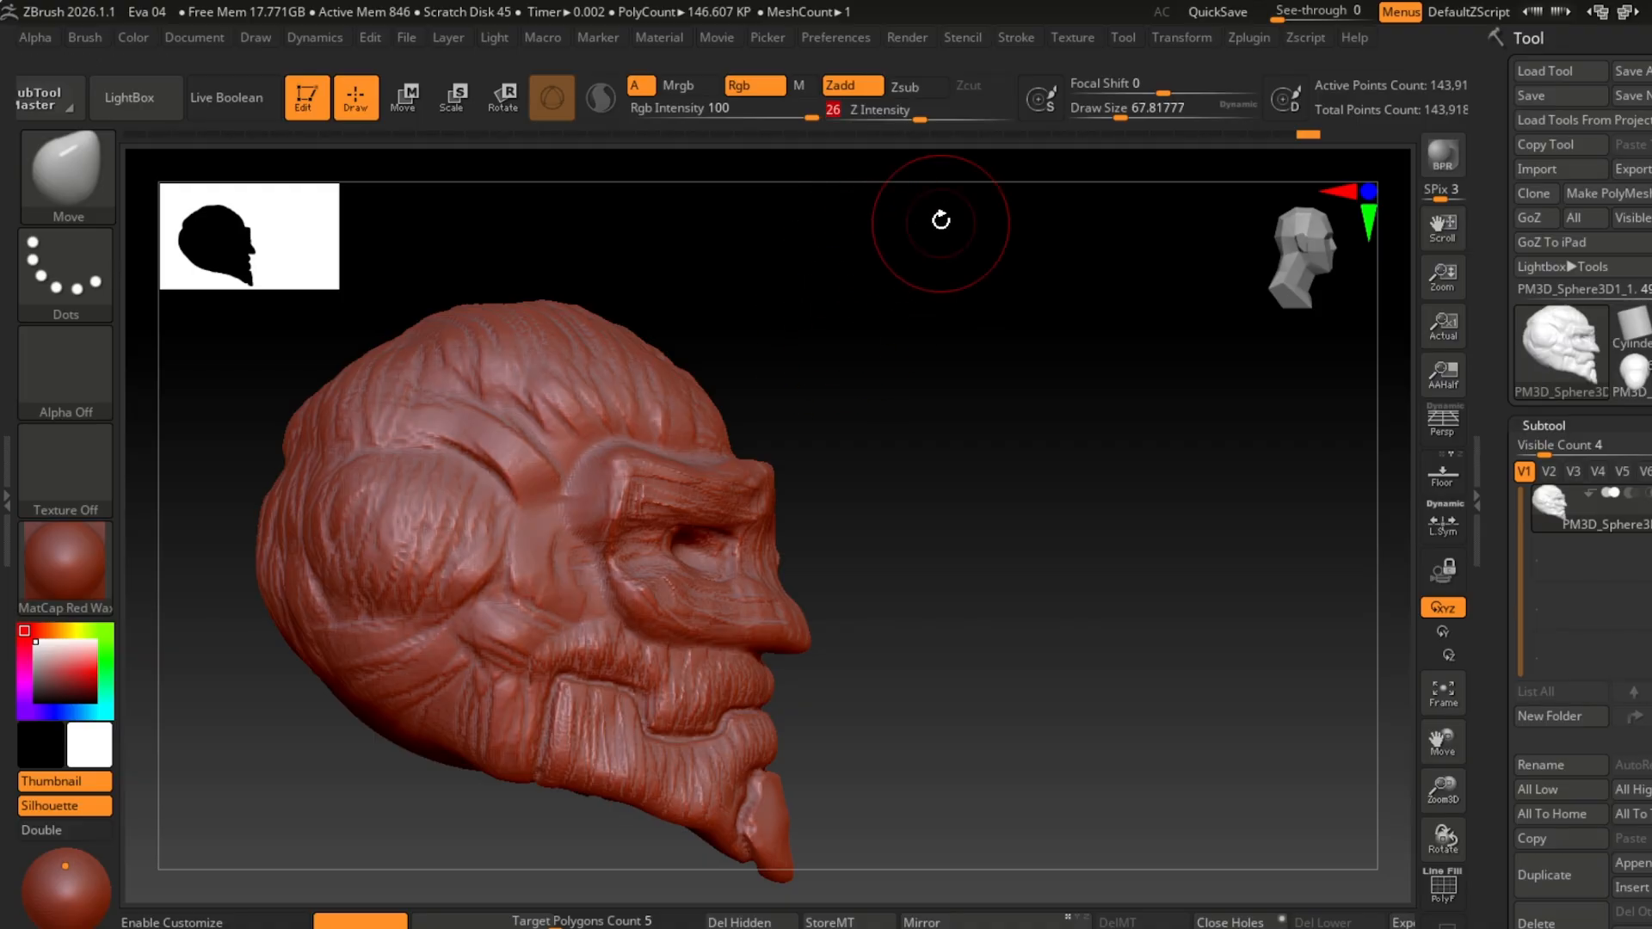
drag(625, 497, 632, 458)
right_drag(964, 564, 732, 538)
mouse_move(453, 499)
right_down()
mouse_move(774, 545)
mouse_move(1066, 527)
mouse_move(1077, 553)
mouse_move(957, 489)
right_up()
Step: Smooth the strands over the face, jaw and skull, raising the Smooth brush's Z Intensity to 24
key(shift)
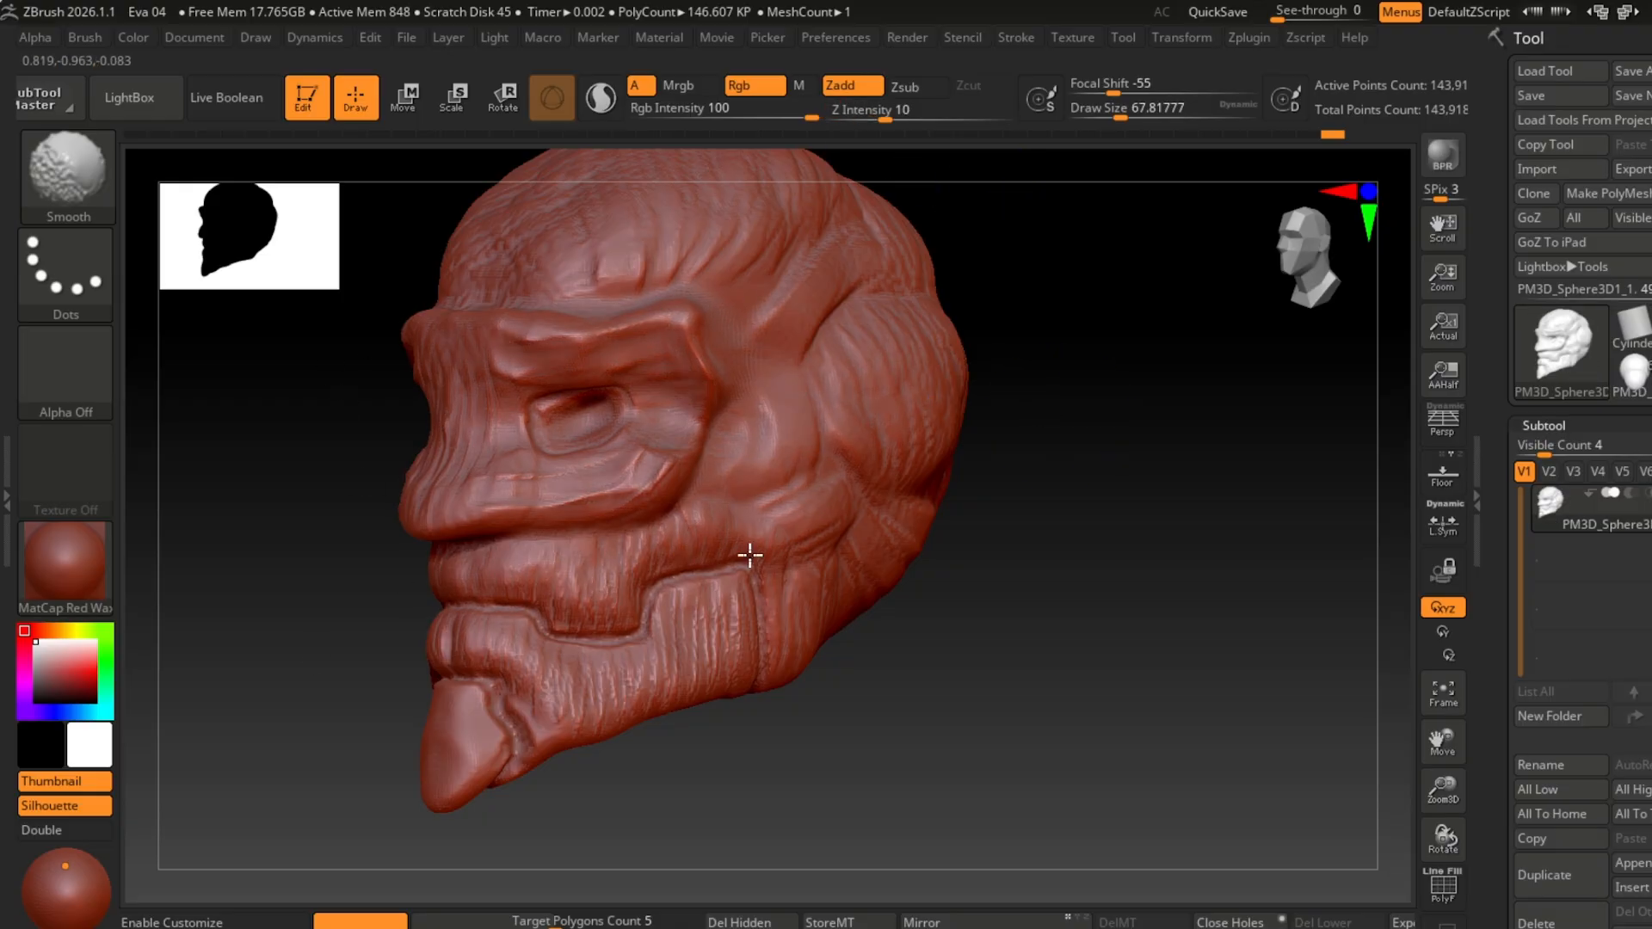
mouse_move(452, 726)
right_down()
mouse_move(1111, 538)
mouse_move(1076, 579)
mouse_move(784, 493)
mouse_move(620, 746)
mouse_move(708, 694)
mouse_move(335, 619)
mouse_move(986, 608)
mouse_move(1051, 560)
mouse_move(1173, 601)
mouse_move(1036, 553)
mouse_move(1024, 430)
right_up()
shift+click(915, 120)
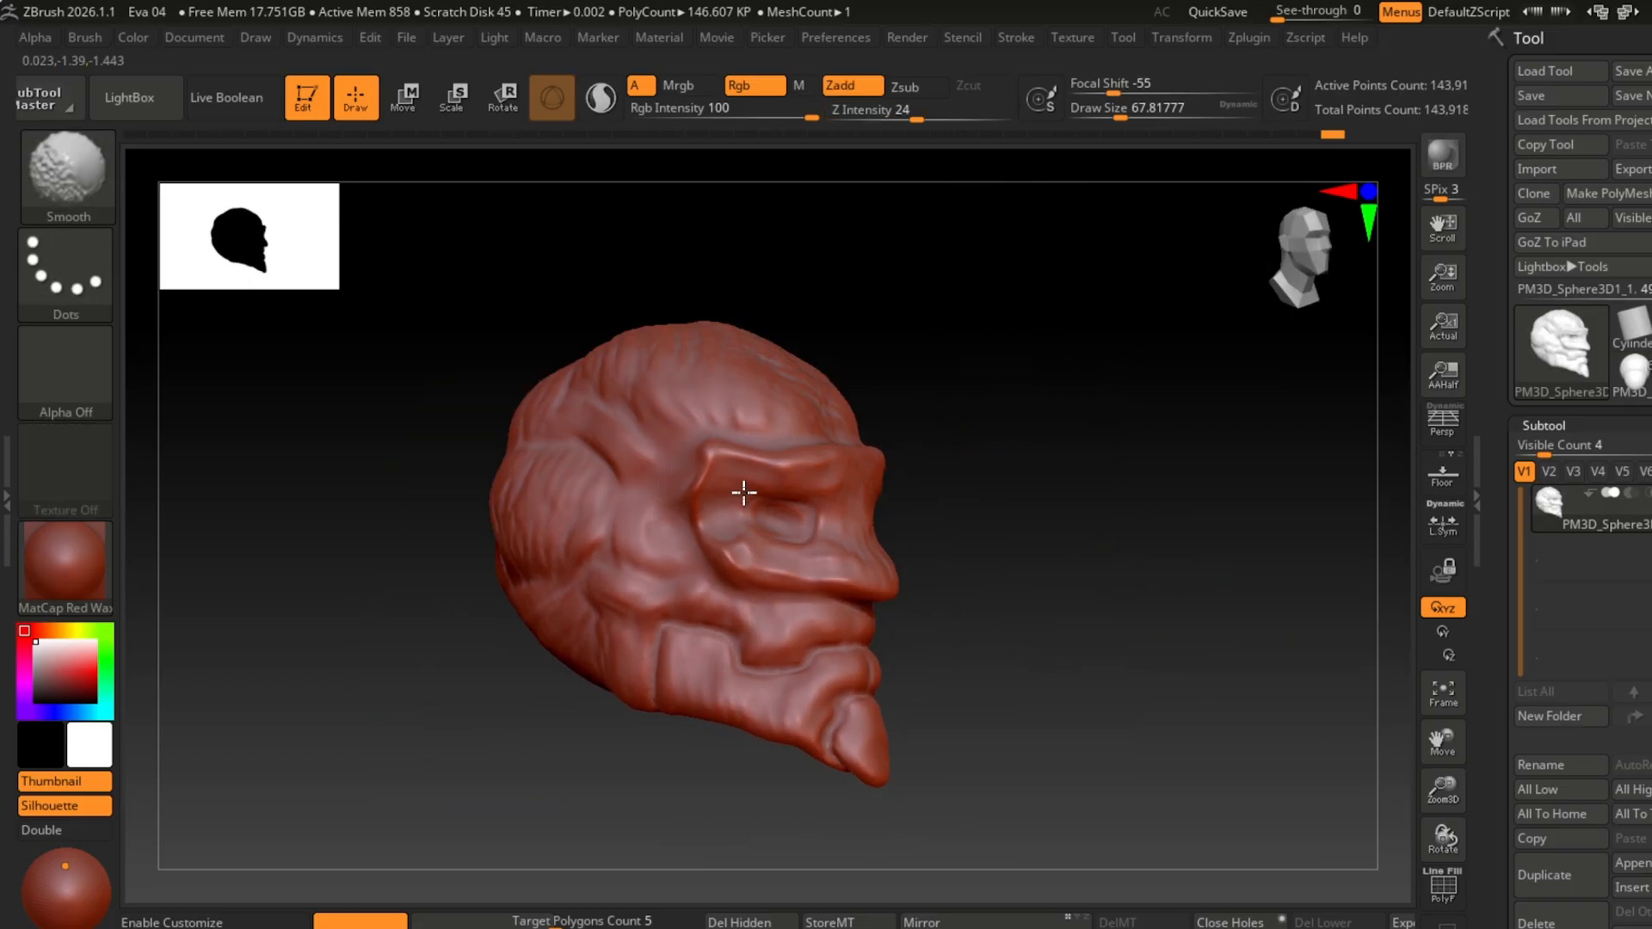
mouse_move(1047, 775)
right_down()
mouse_move(731, 480)
mouse_move(596, 450)
right_up()
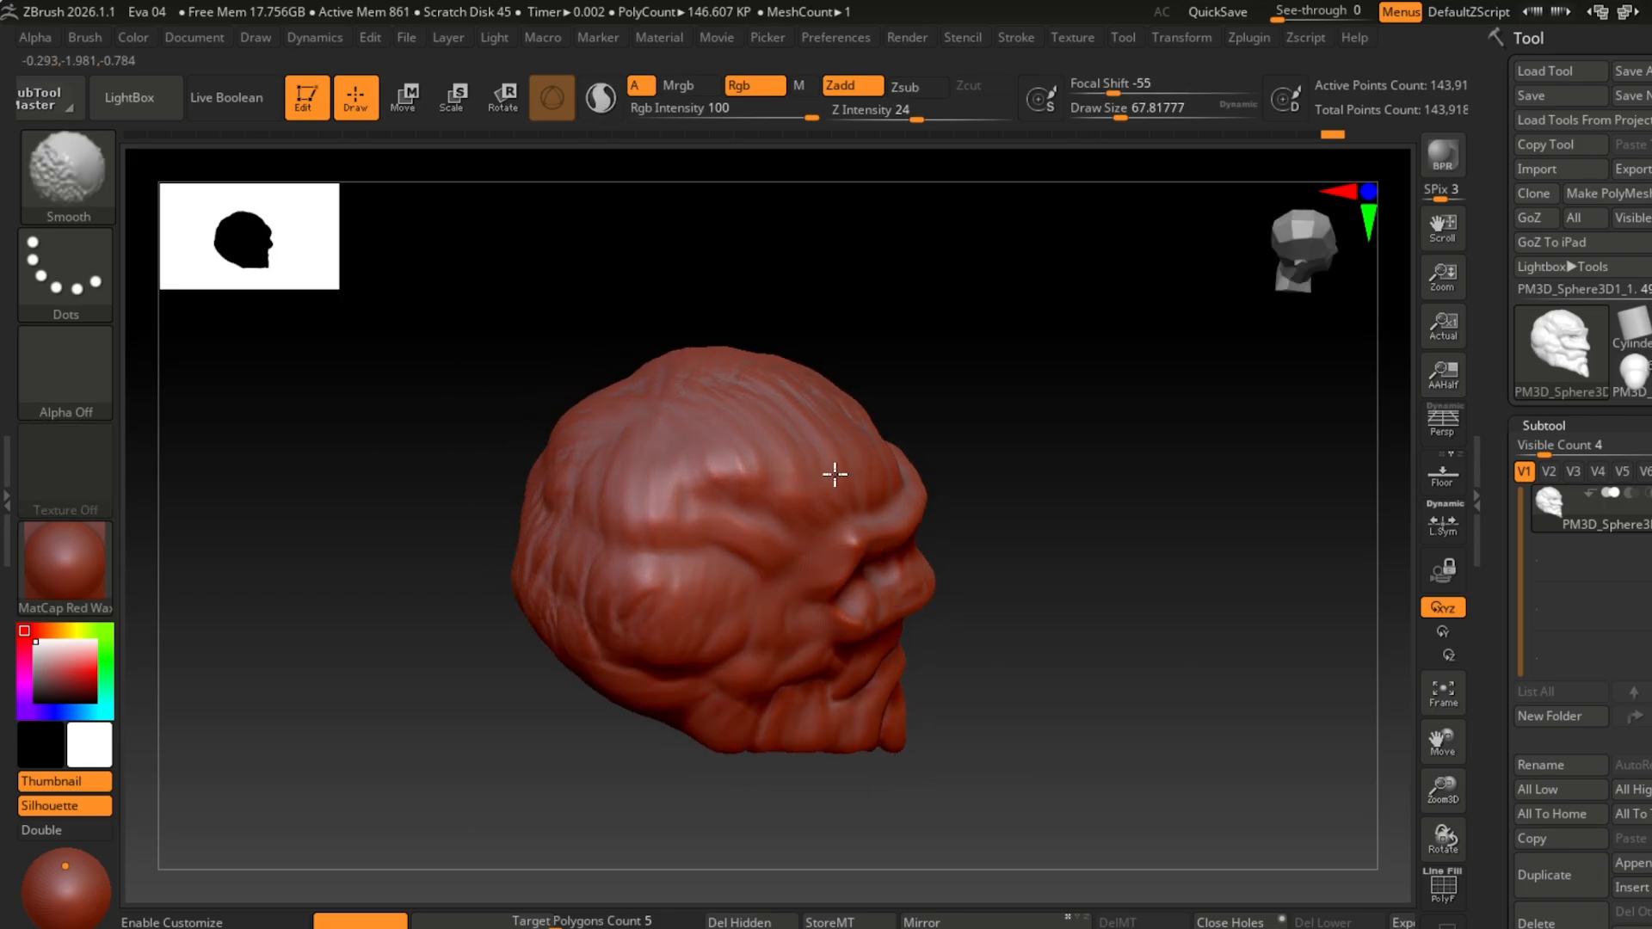
mouse_move(835, 474)
right_down()
mouse_move(649, 679)
mouse_move(667, 454)
mouse_move(631, 734)
mouse_move(1301, 241)
mouse_move(1051, 524)
mouse_move(1361, 679)
mouse_move(910, 502)
mouse_move(1095, 550)
mouse_move(1002, 490)
right_up()
Step: Define the eye within its socket using the Standard brush at a draw size of about 39 and Z Intensity 13
key(b)
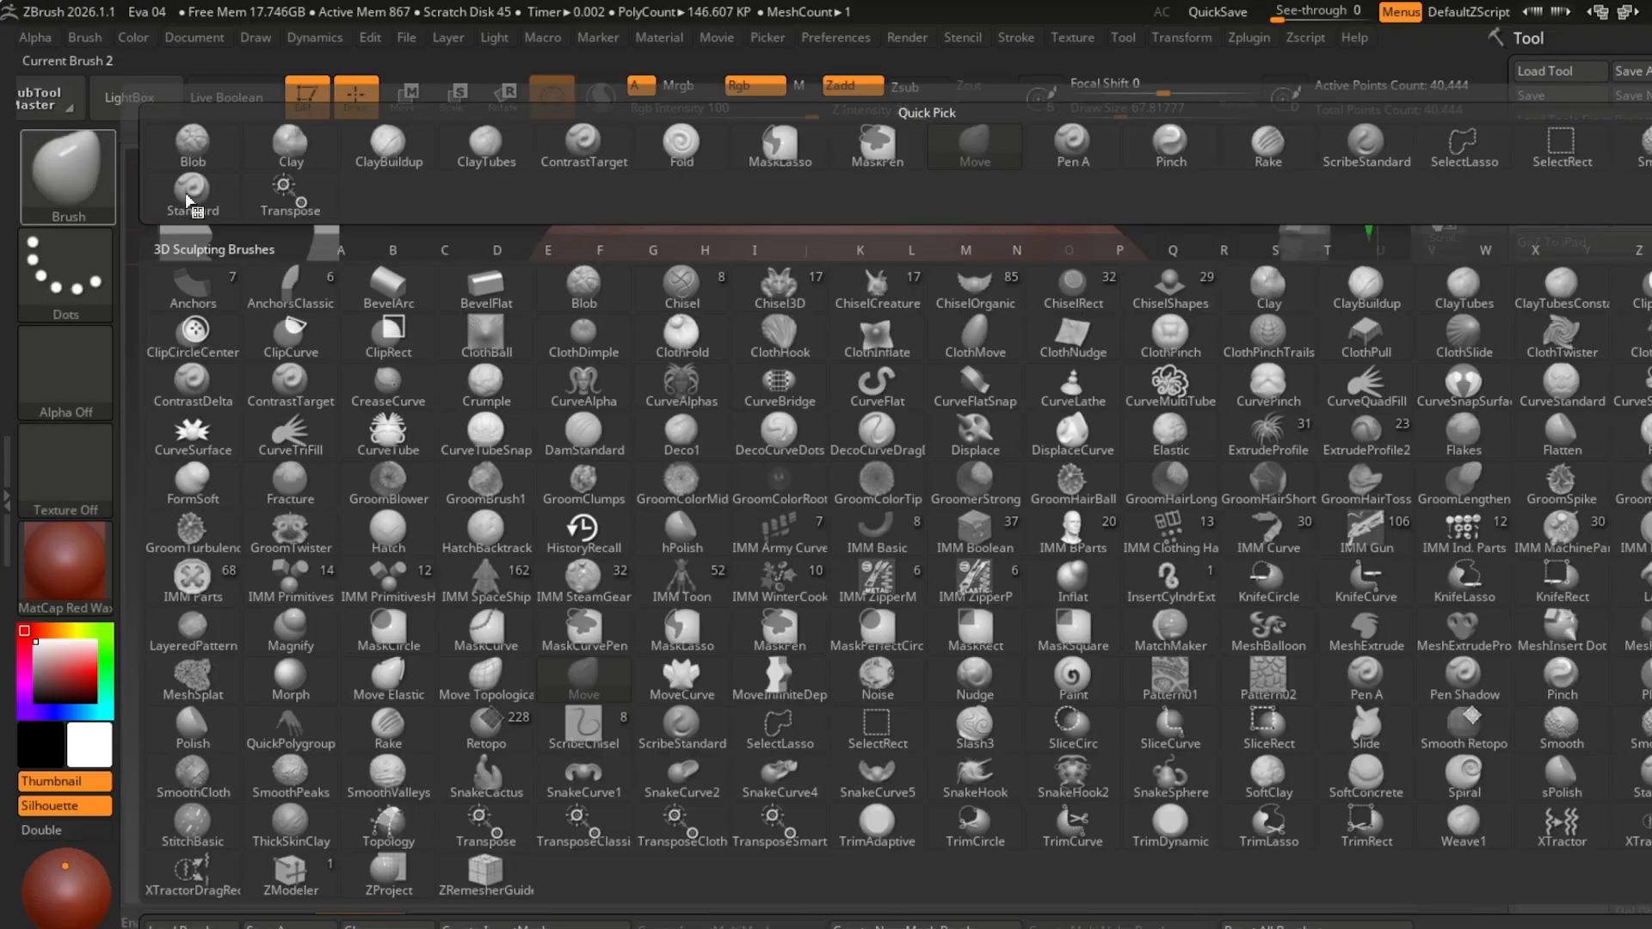
key(s)
key(t)
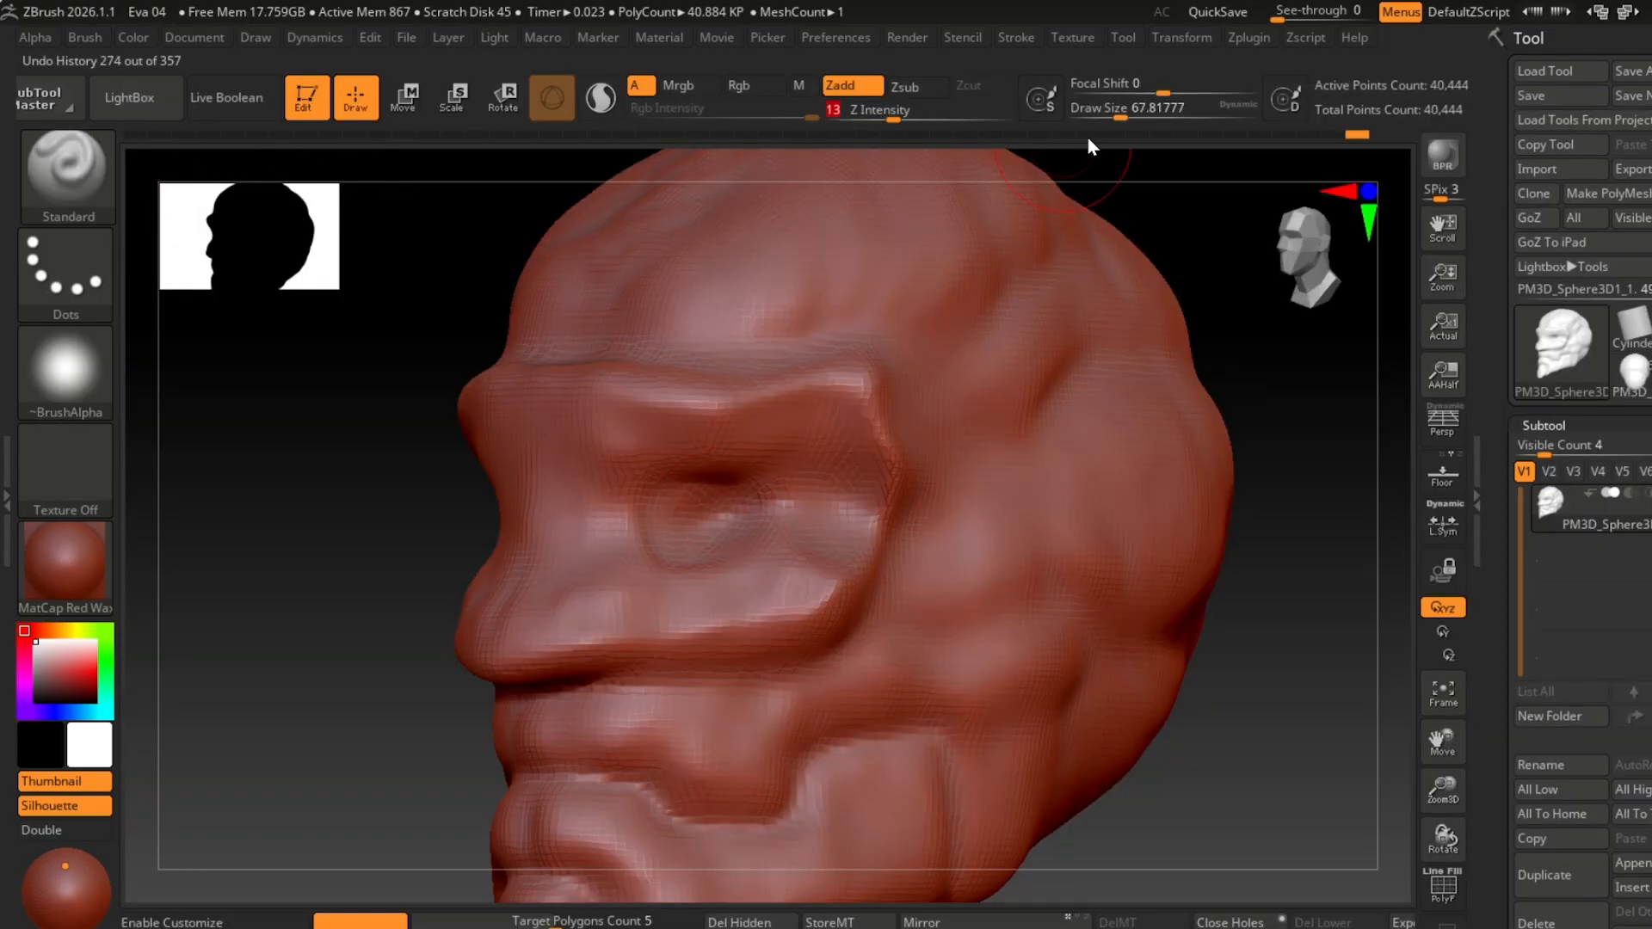
mouse_move(691, 522)
right_down()
mouse_move(907, 545)
mouse_move(818, 478)
right_up()
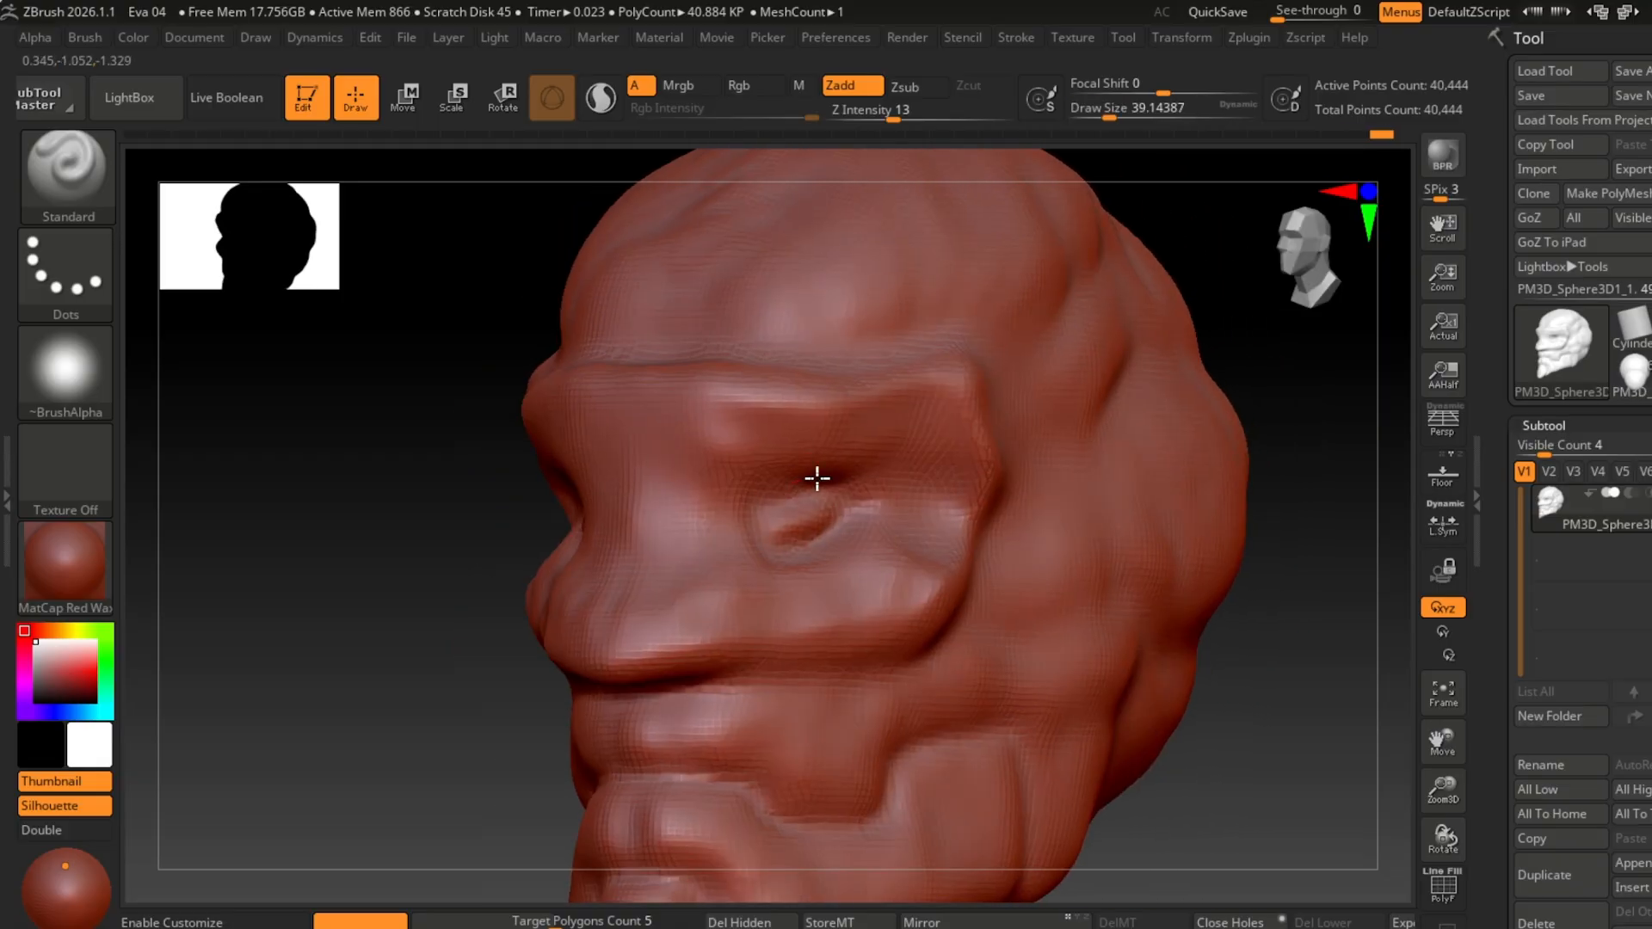
mouse_move(737, 519)
right_down()
mouse_move(1199, 638)
mouse_move(709, 657)
mouse_move(614, 475)
right_up()
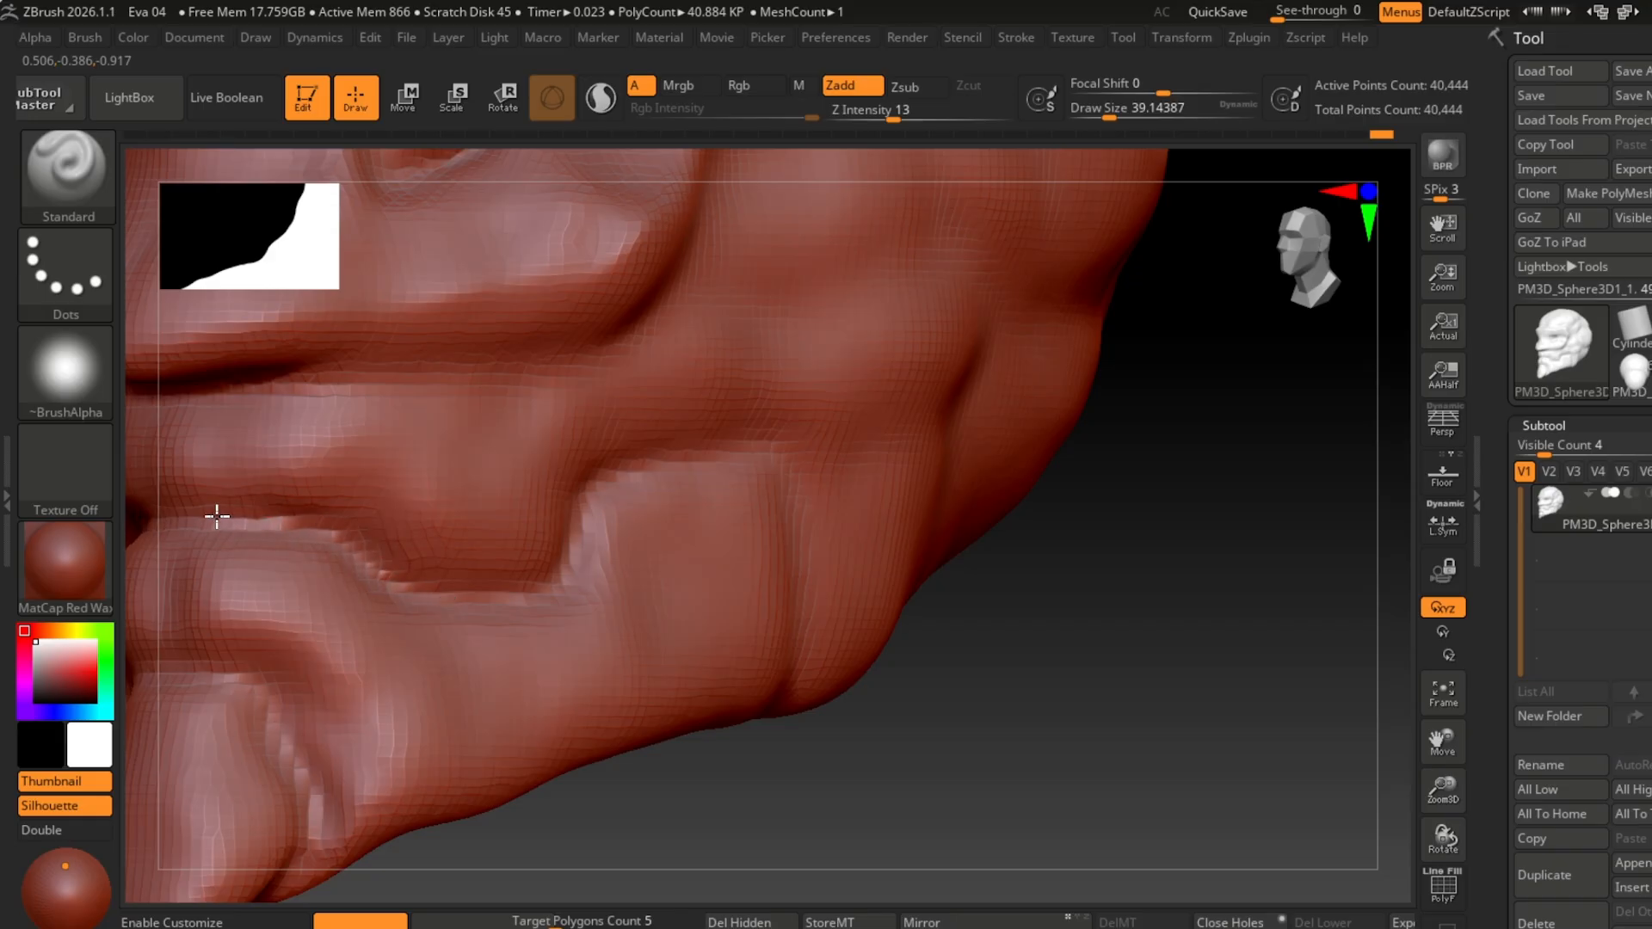
Step: Recarve the stepped jaw seam and raise a rim along its lower edge with the Standard brush at Z Intensity 13
right_drag(415, 551, 253, 437)
mouse_move(398, 384)
right_down()
mouse_move(737, 543)
mouse_move(830, 660)
mouse_move(919, 594)
mouse_move(1111, 363)
mouse_move(900, 654)
mouse_move(740, 679)
mouse_move(812, 711)
mouse_move(654, 679)
right_up()
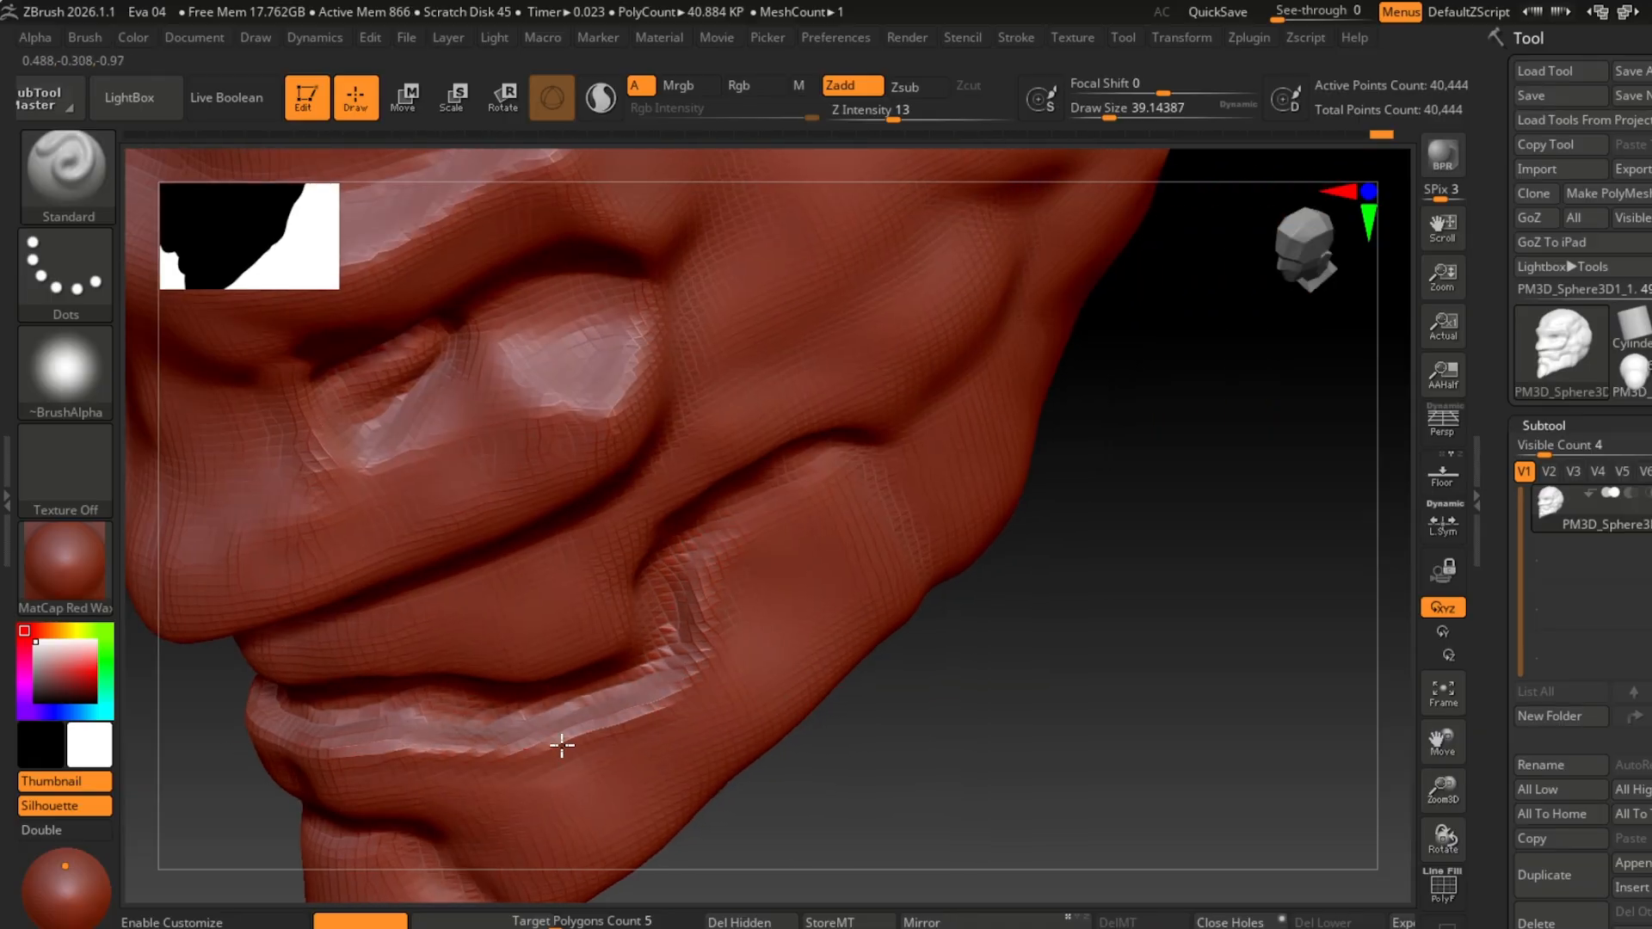
right_drag(770, 520, 835, 479)
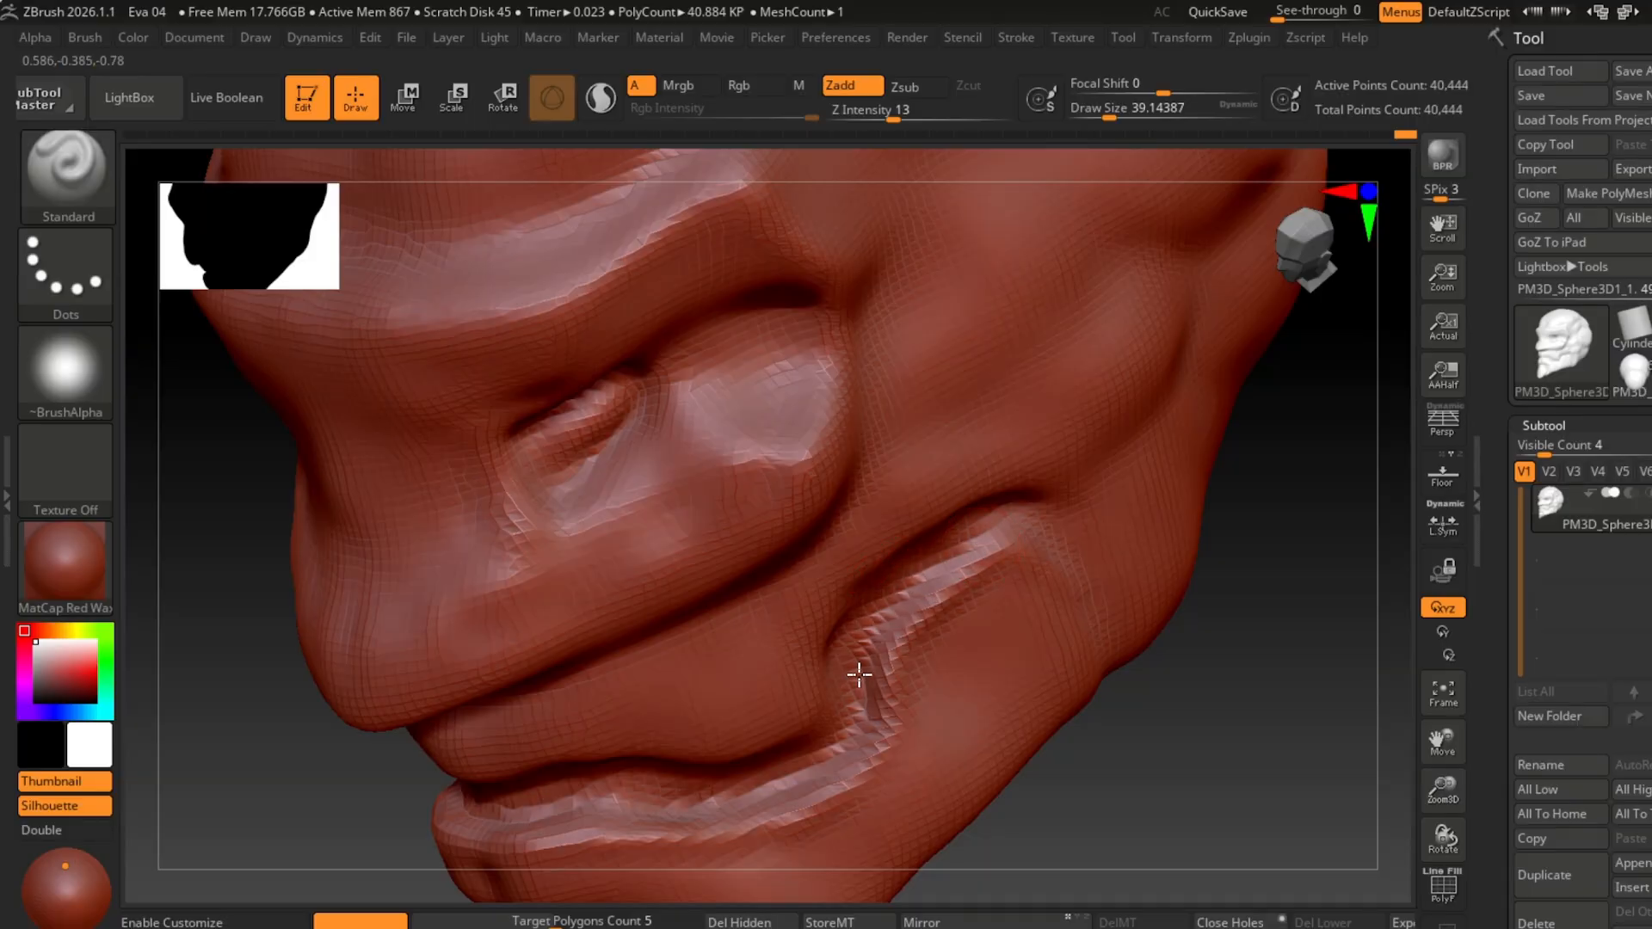
mouse_move(859, 675)
right_down()
mouse_move(941, 487)
mouse_move(542, 396)
right_up()
right_drag(466, 601, 904, 546)
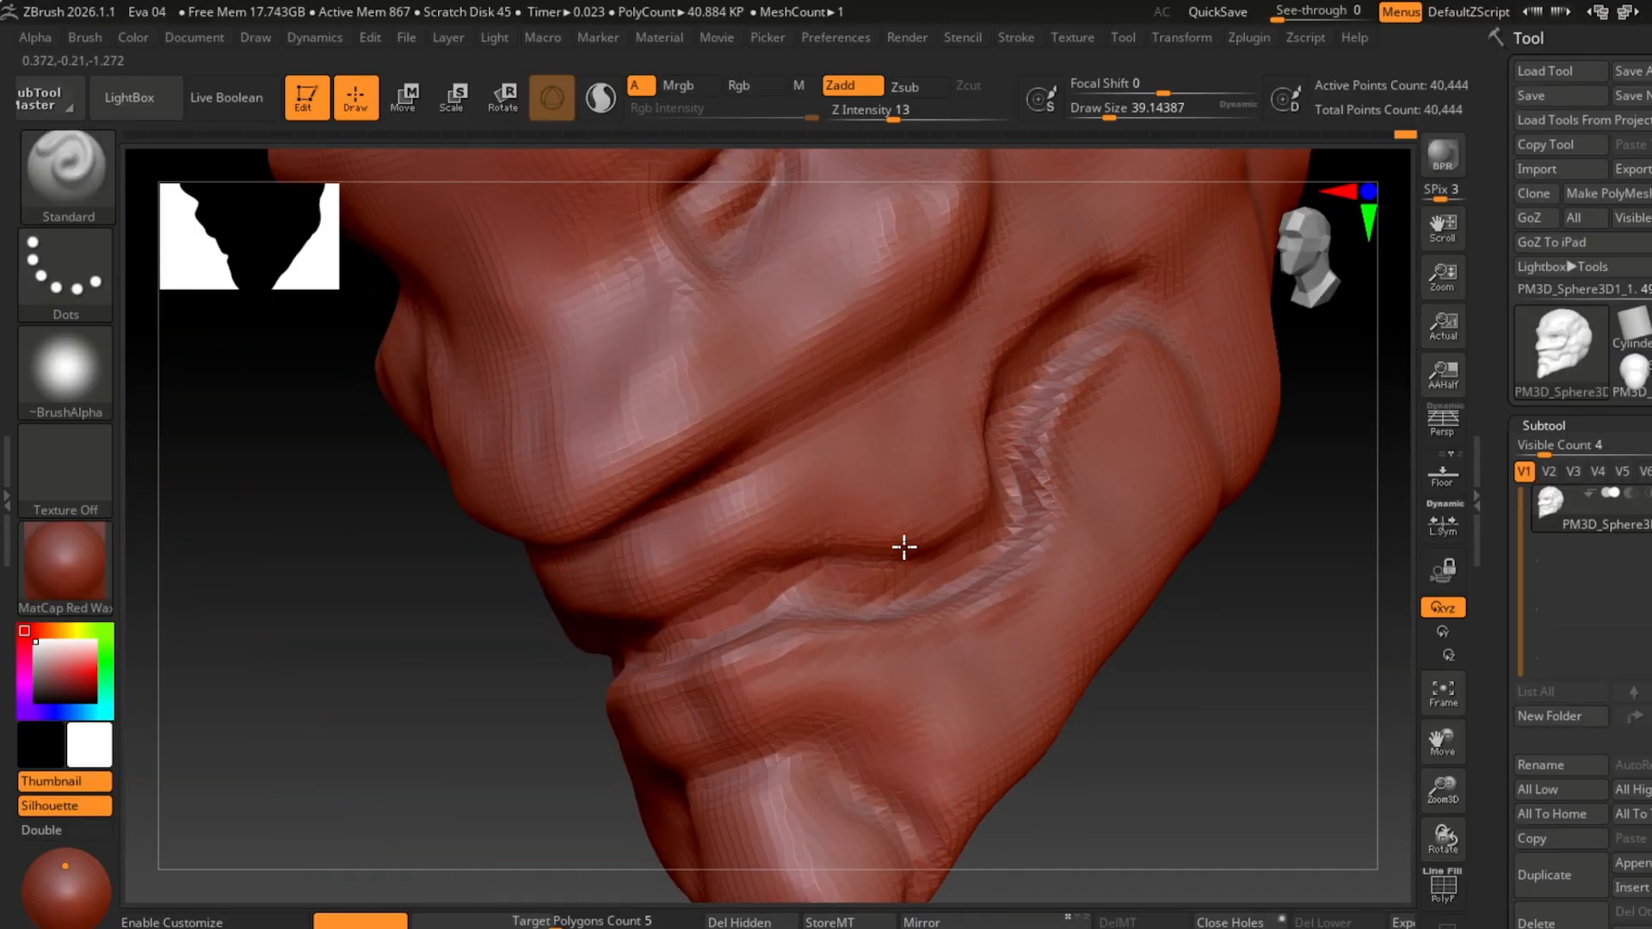
right_drag(775, 542, 700, 583)
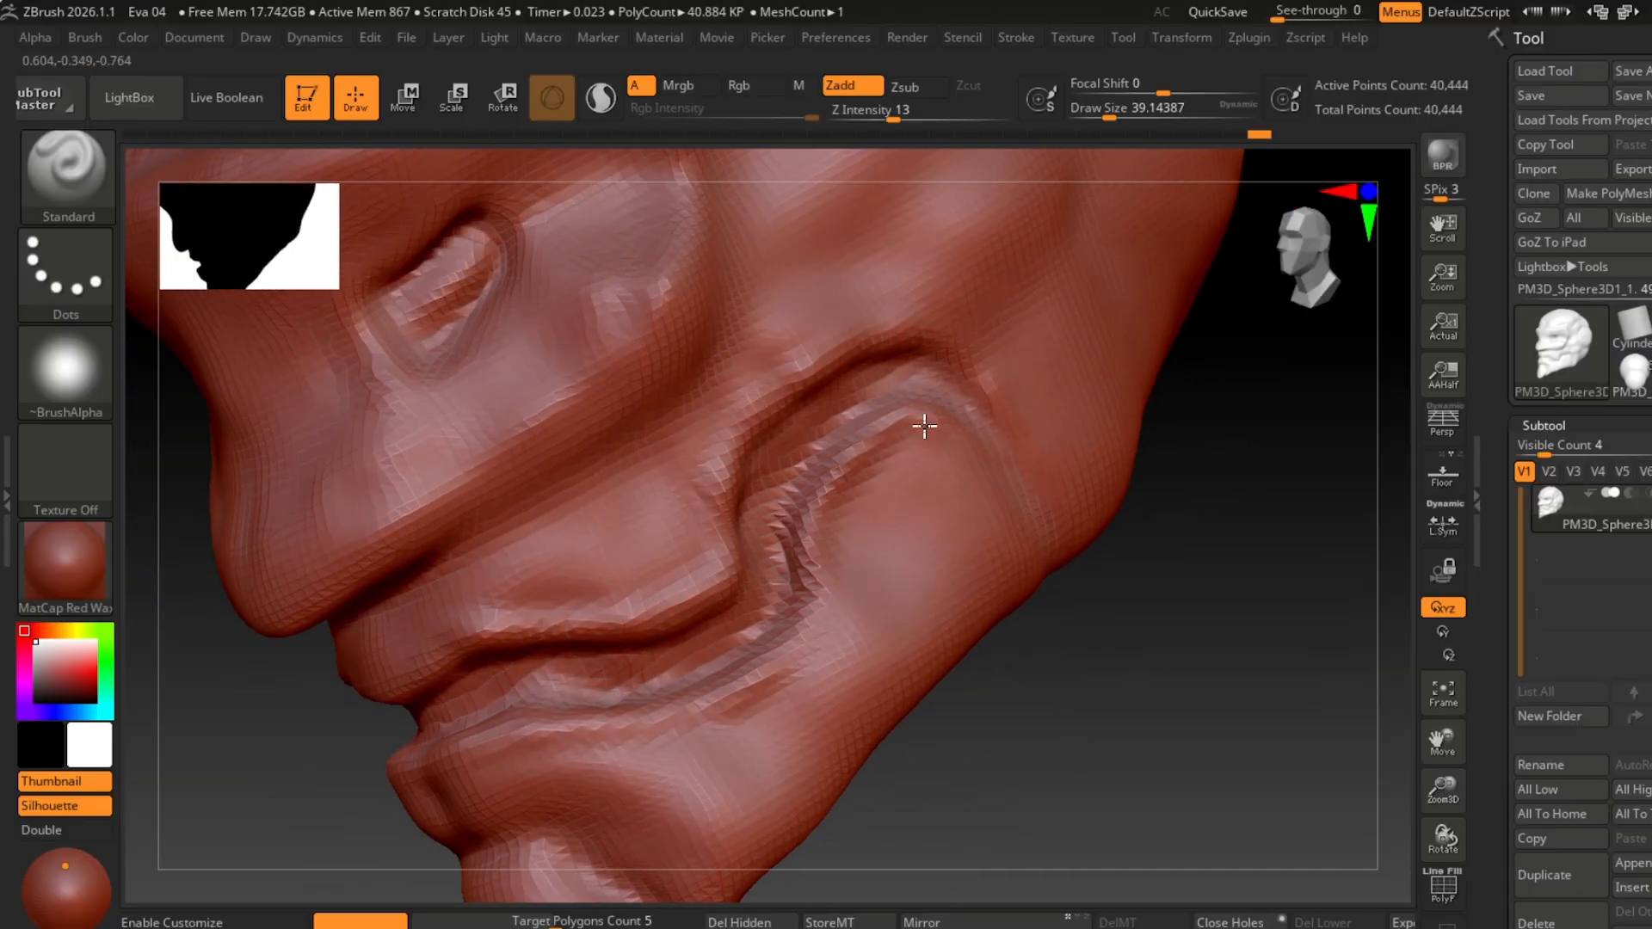
right_drag(926, 428, 895, 583)
mouse_move(833, 751)
right_down()
mouse_move(1198, 538)
mouse_move(1265, 582)
mouse_move(1030, 580)
mouse_move(748, 476)
right_up()
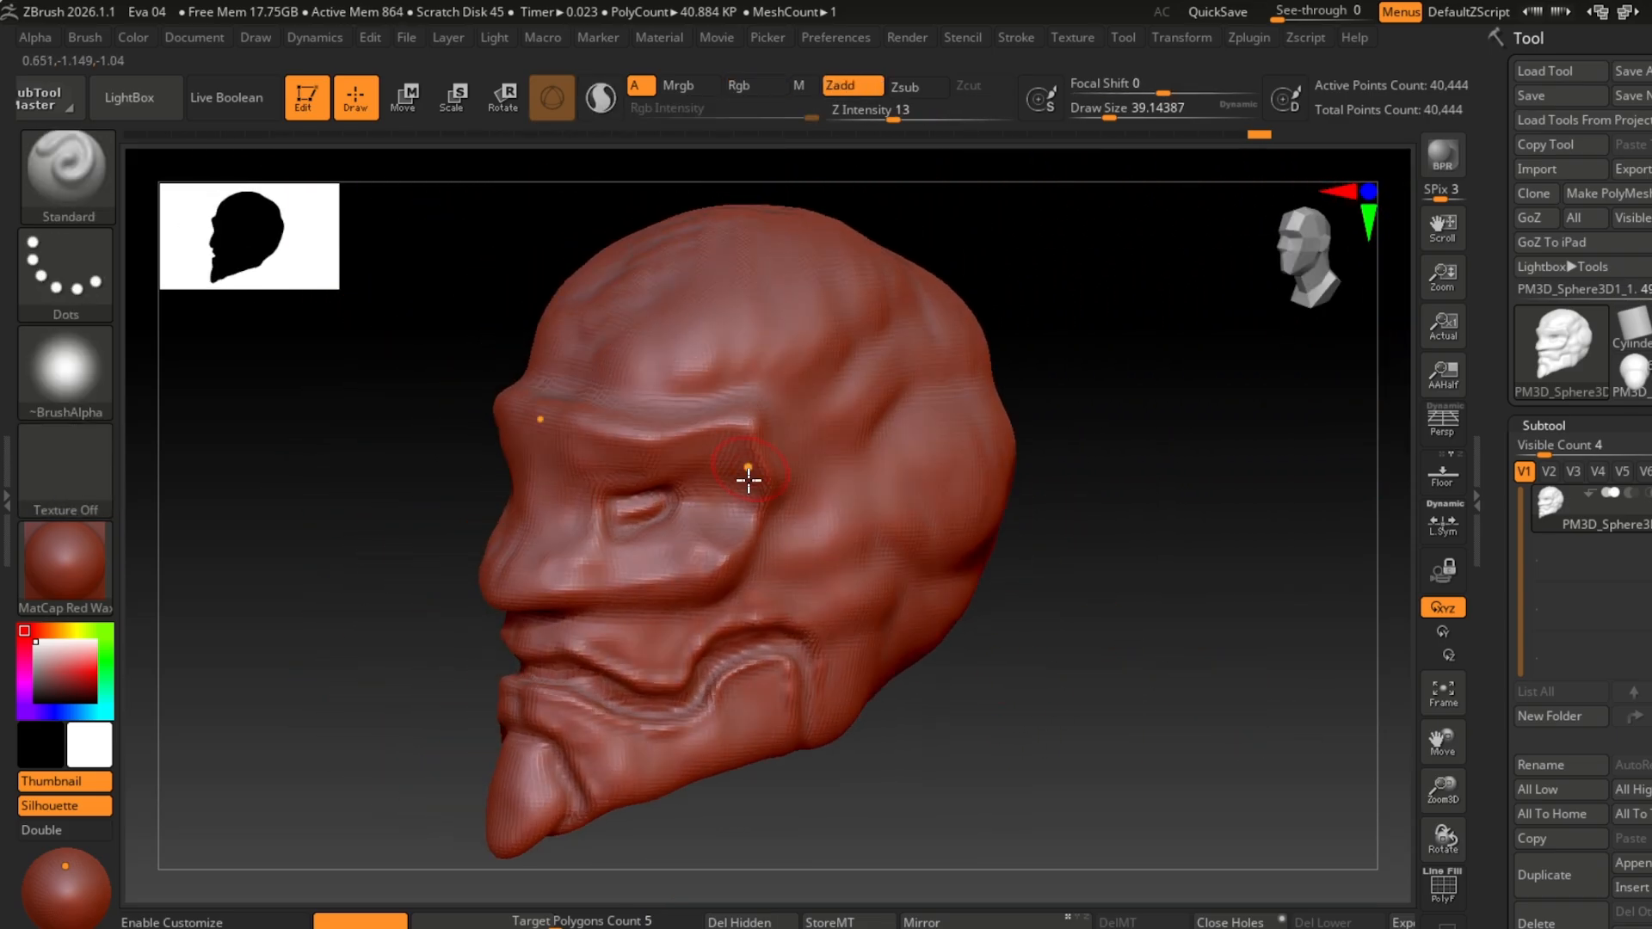
right_drag(774, 546, 734, 428)
drag(701, 426, 792, 435)
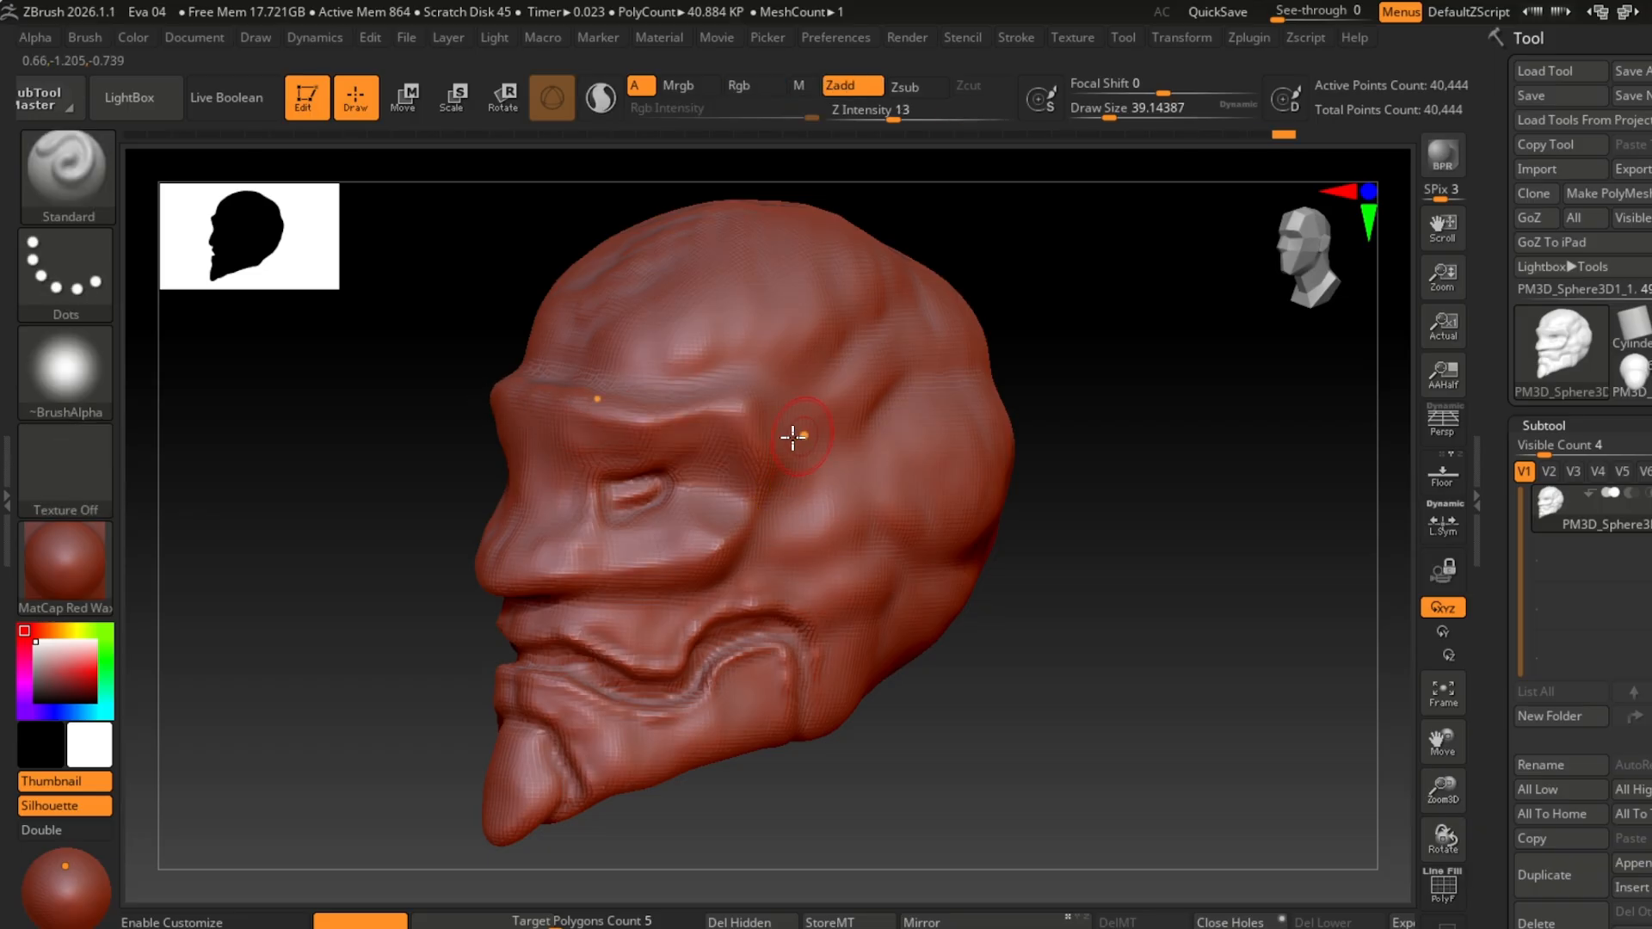
key(ctrl+z)
Step: Sharpen the brow ridge across the forehead with the Standard brush at Z Intensity 6
click(873, 114)
right_drag(641, 404, 695, 434)
drag(556, 411, 800, 426)
mouse_move(861, 430)
right_down()
mouse_move(830, 501)
mouse_move(628, 469)
mouse_move(561, 544)
mouse_move(591, 579)
mouse_move(966, 545)
right_up()
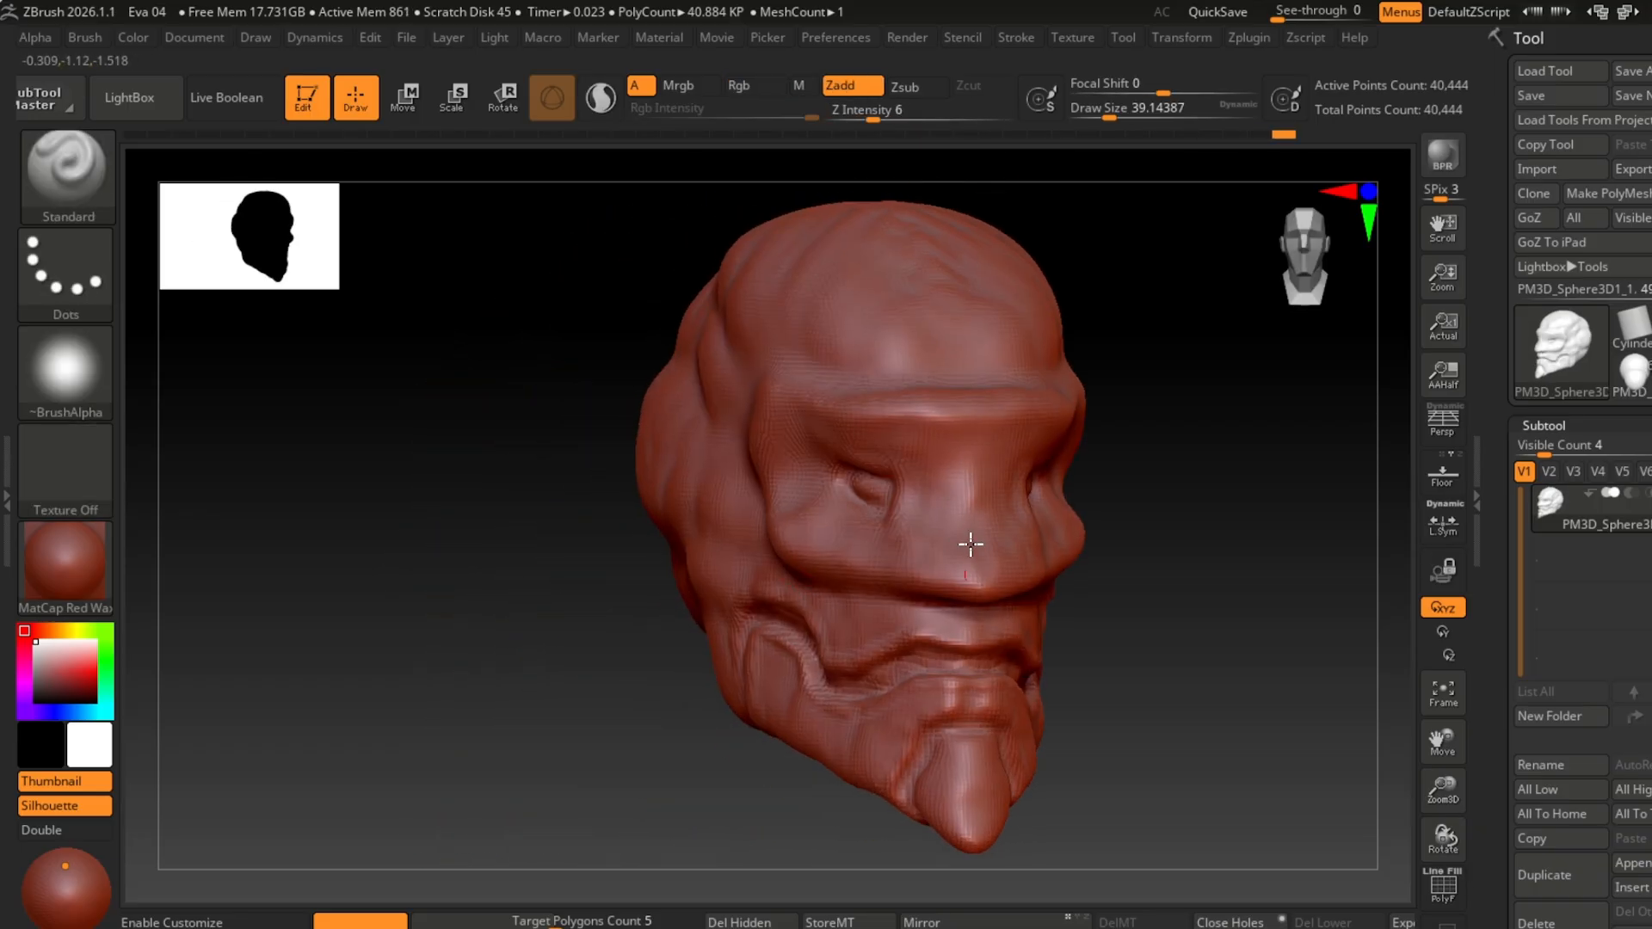
Step: Sculpt the nose sides and deepen the contours around the eyes with the Standard brush at Z Intensity 24
click(916, 116)
right_drag(1024, 448, 802, 465)
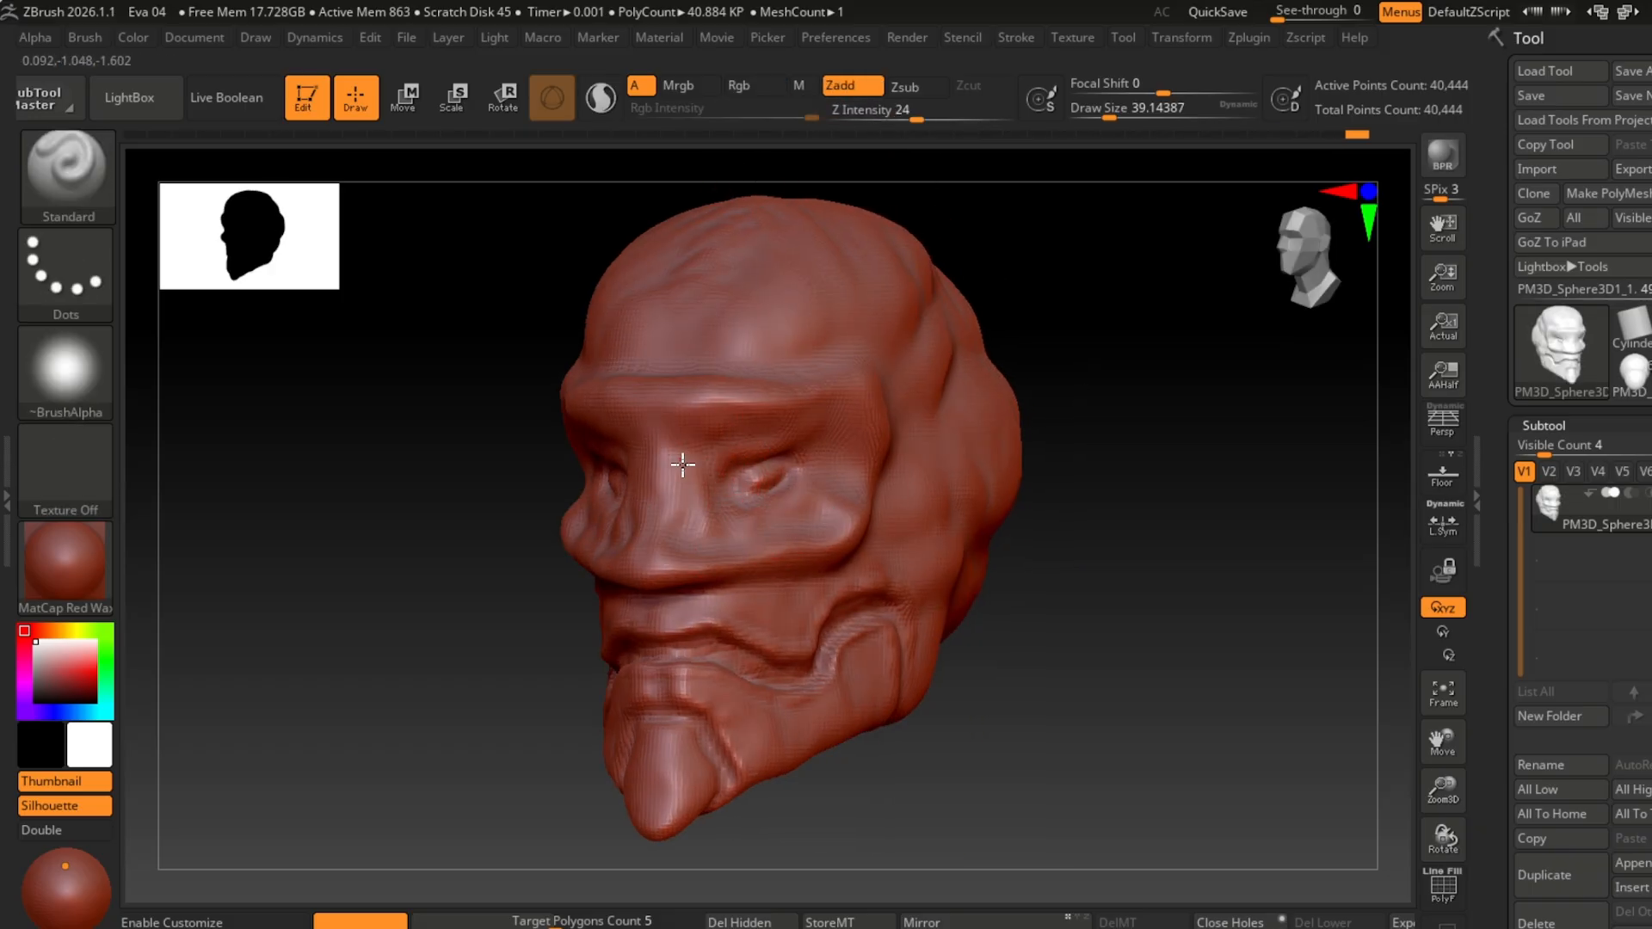
mouse_move(682, 465)
shift+right_down()
mouse_move(1118, 638)
mouse_move(1070, 657)
mouse_move(999, 586)
mouse_move(729, 560)
mouse_move(1158, 591)
mouse_move(1037, 620)
mouse_move(453, 417)
shift+right_up()
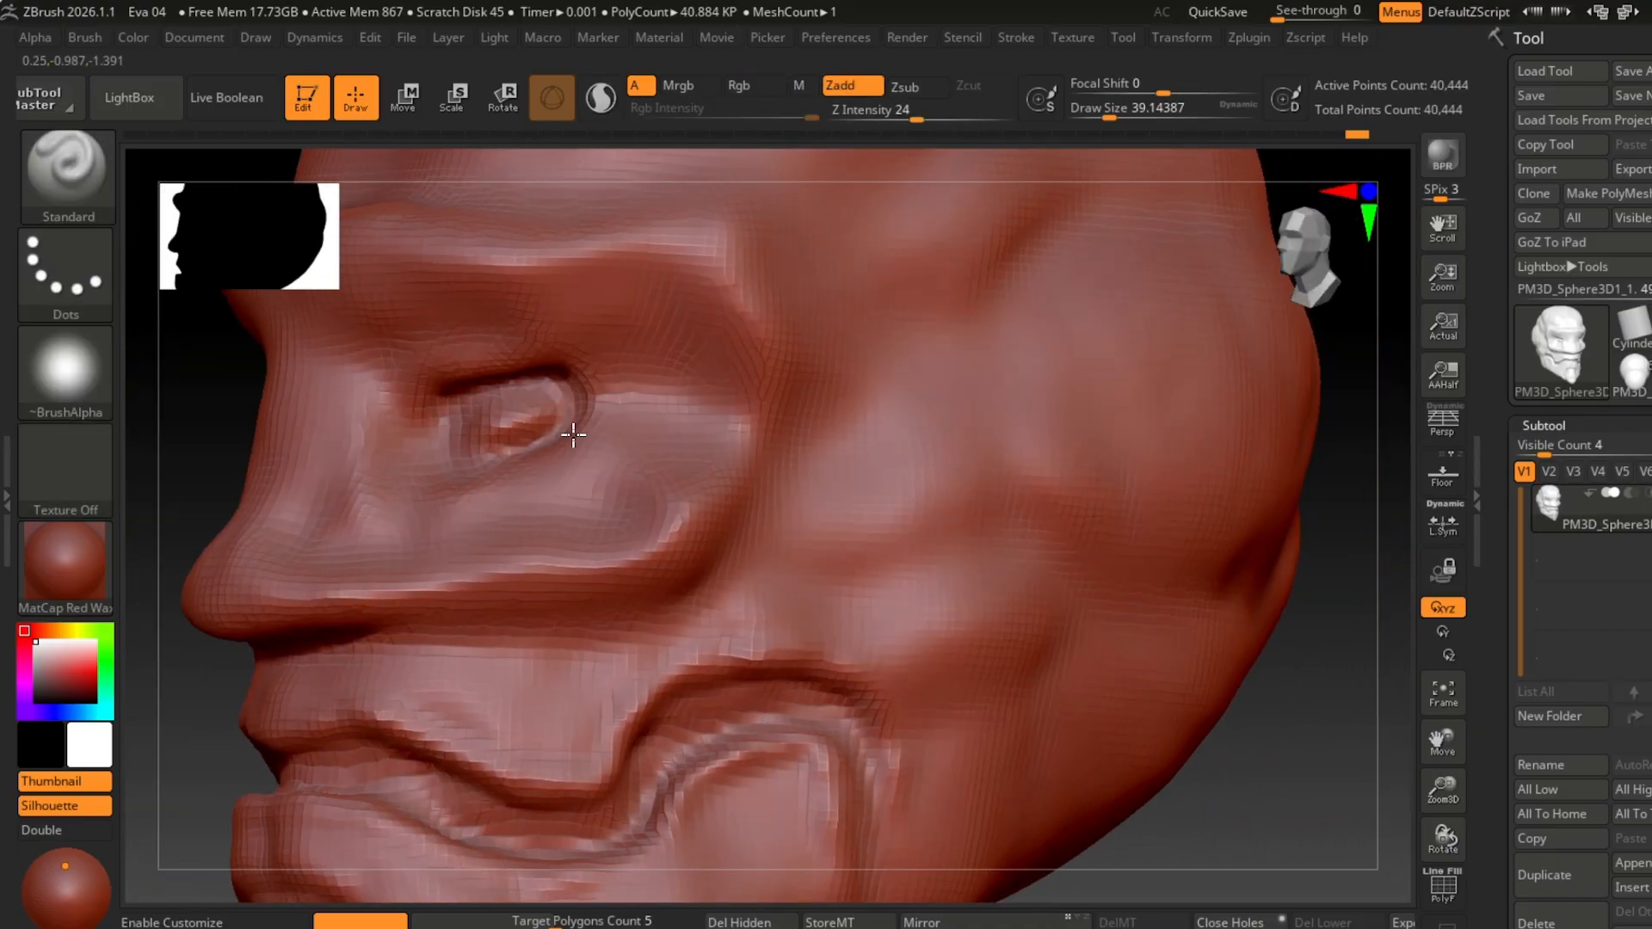
drag(573, 435, 426, 430)
Step: Refine the edges of the nose, brow and temple with the Standard brush, lowering Z Intensity to 12
ctrl+right_drag(996, 682, 837, 608)
right_drag(609, 701, 562, 545)
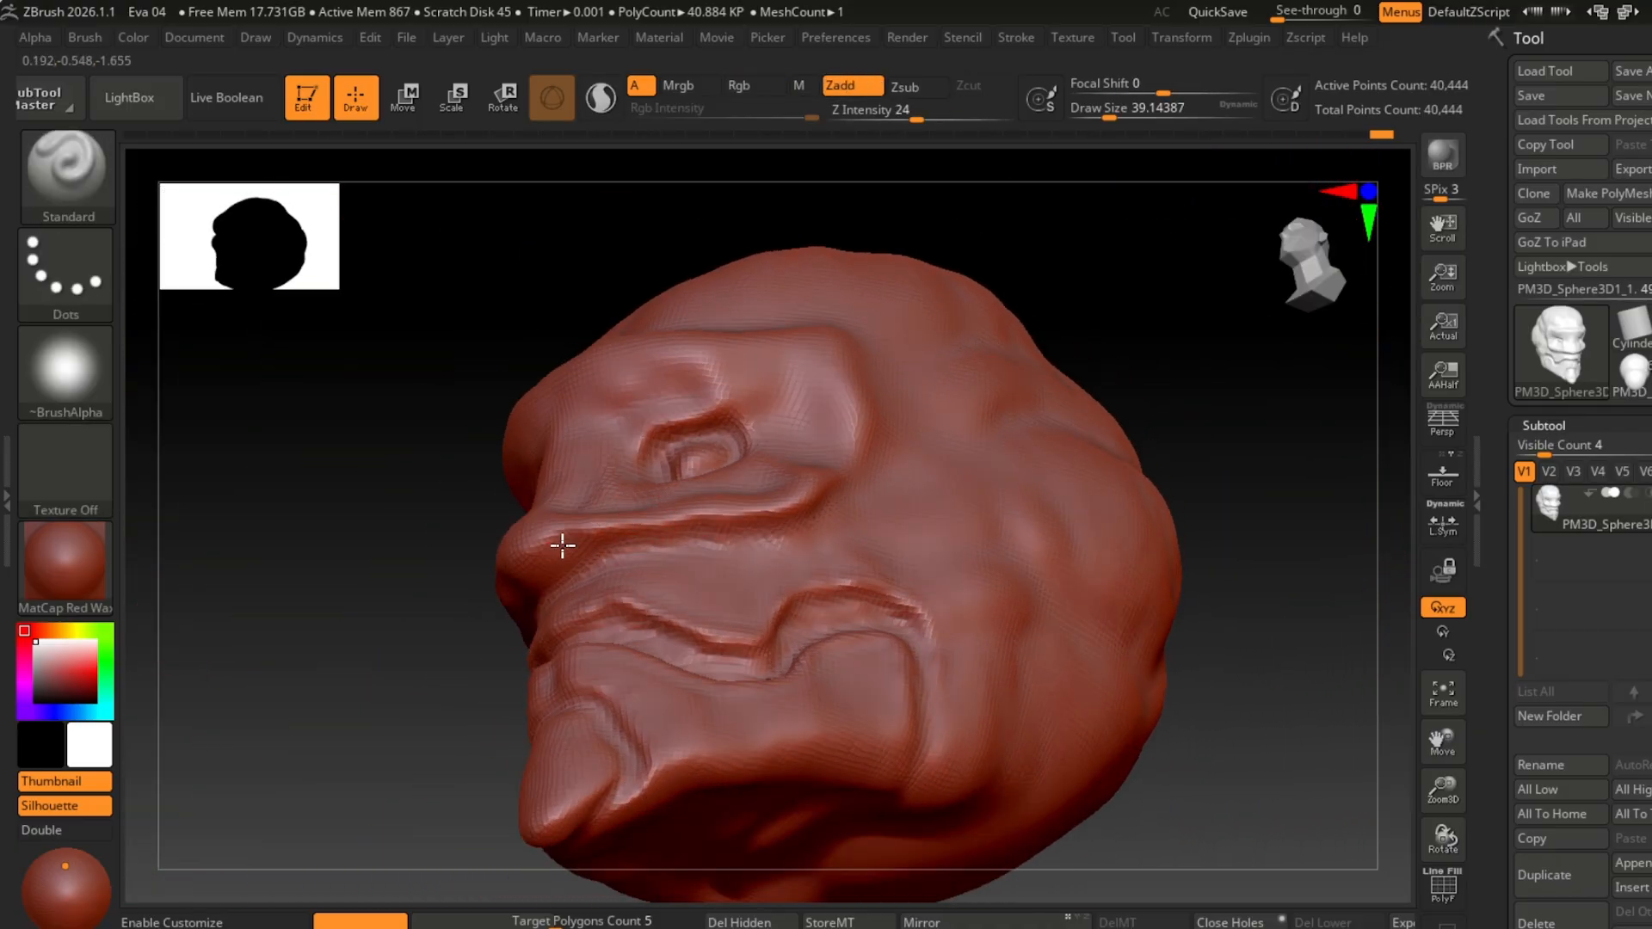
click(877, 115)
click(904, 115)
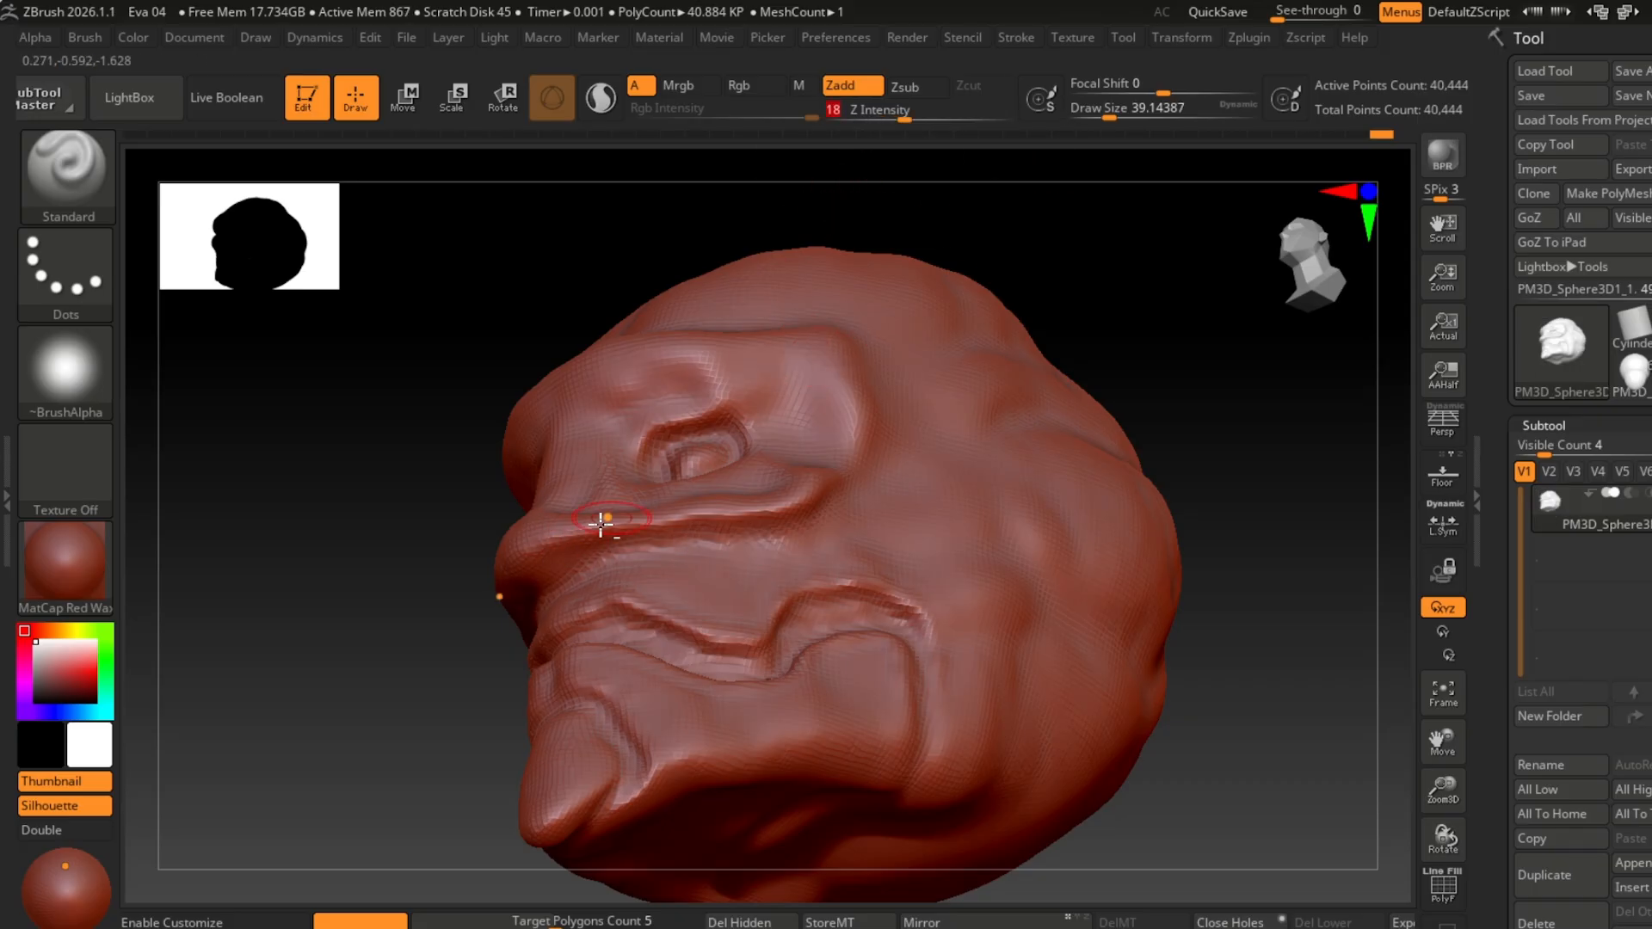
click(892, 116)
right_drag(793, 527, 800, 419)
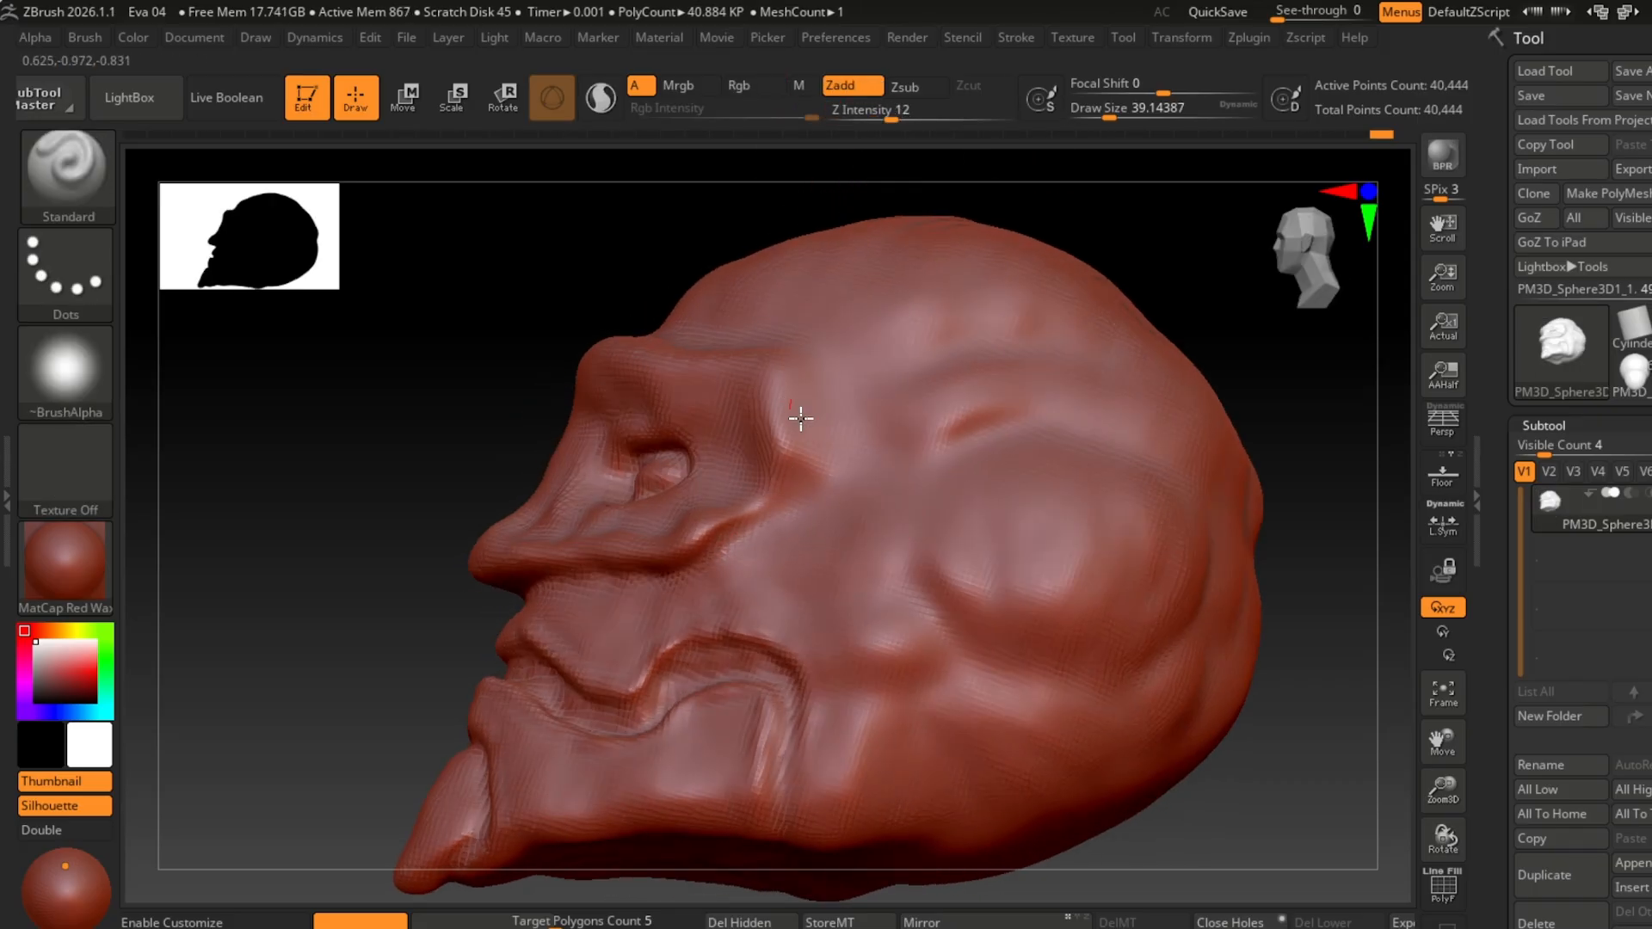
mouse_move(791, 360)
right_down()
mouse_move(815, 620)
mouse_move(660, 527)
right_up()
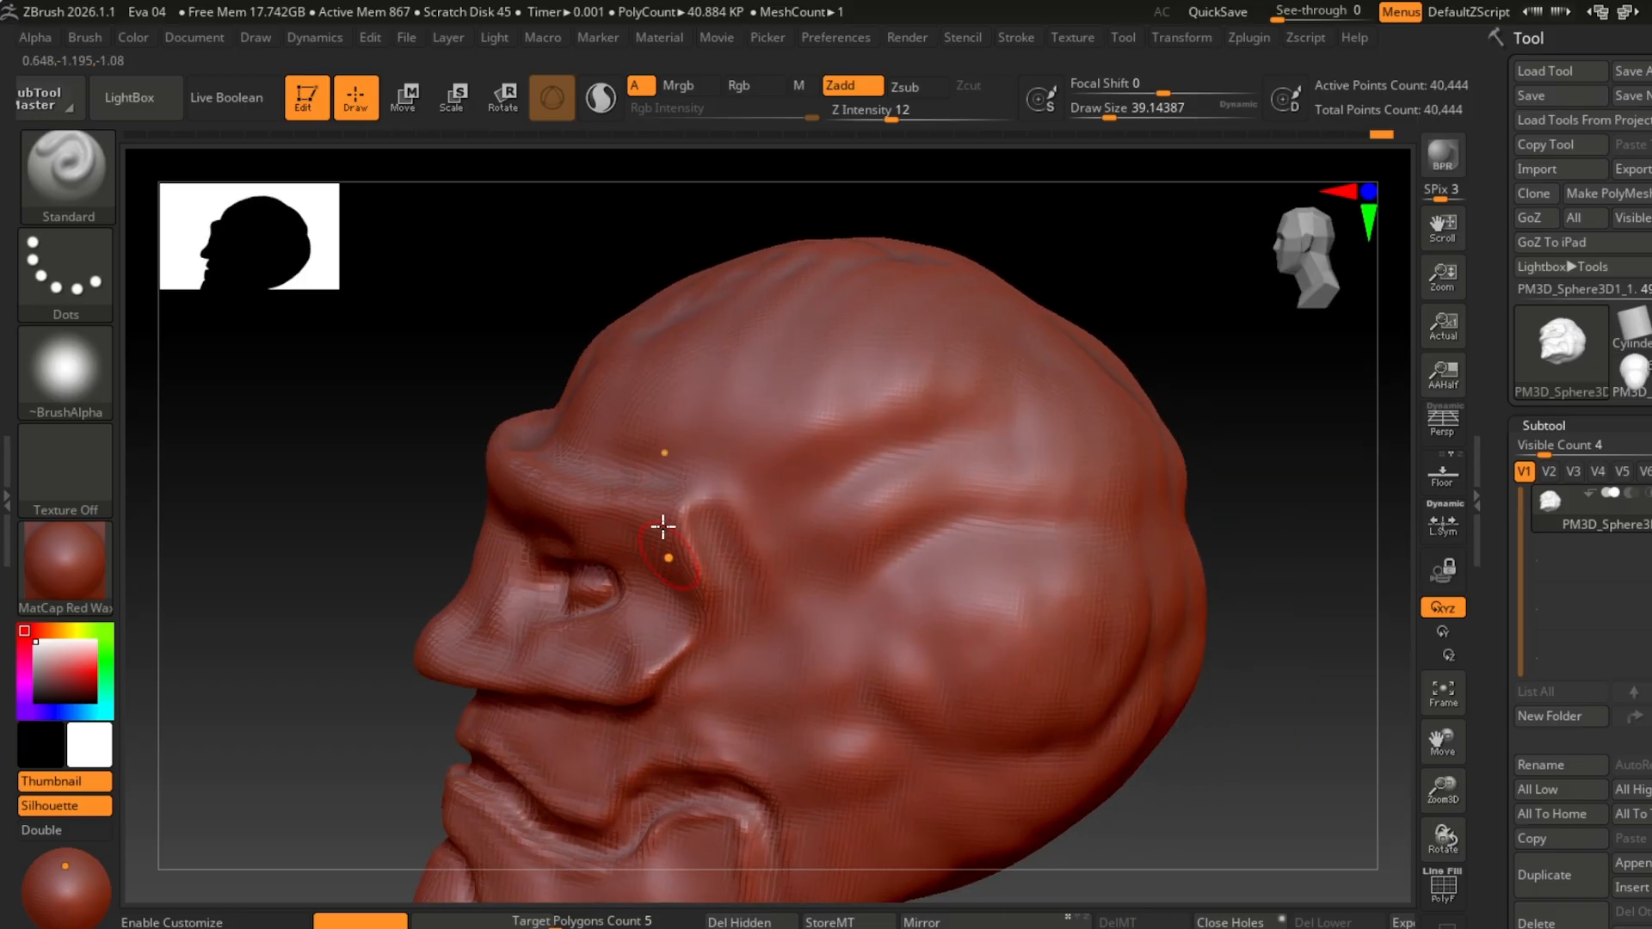
Step: Save the project with QuickSave and remesh the head at a higher resolution
drag(1221, 358, 1377, 362)
key(ctrl+s)
key(Return)
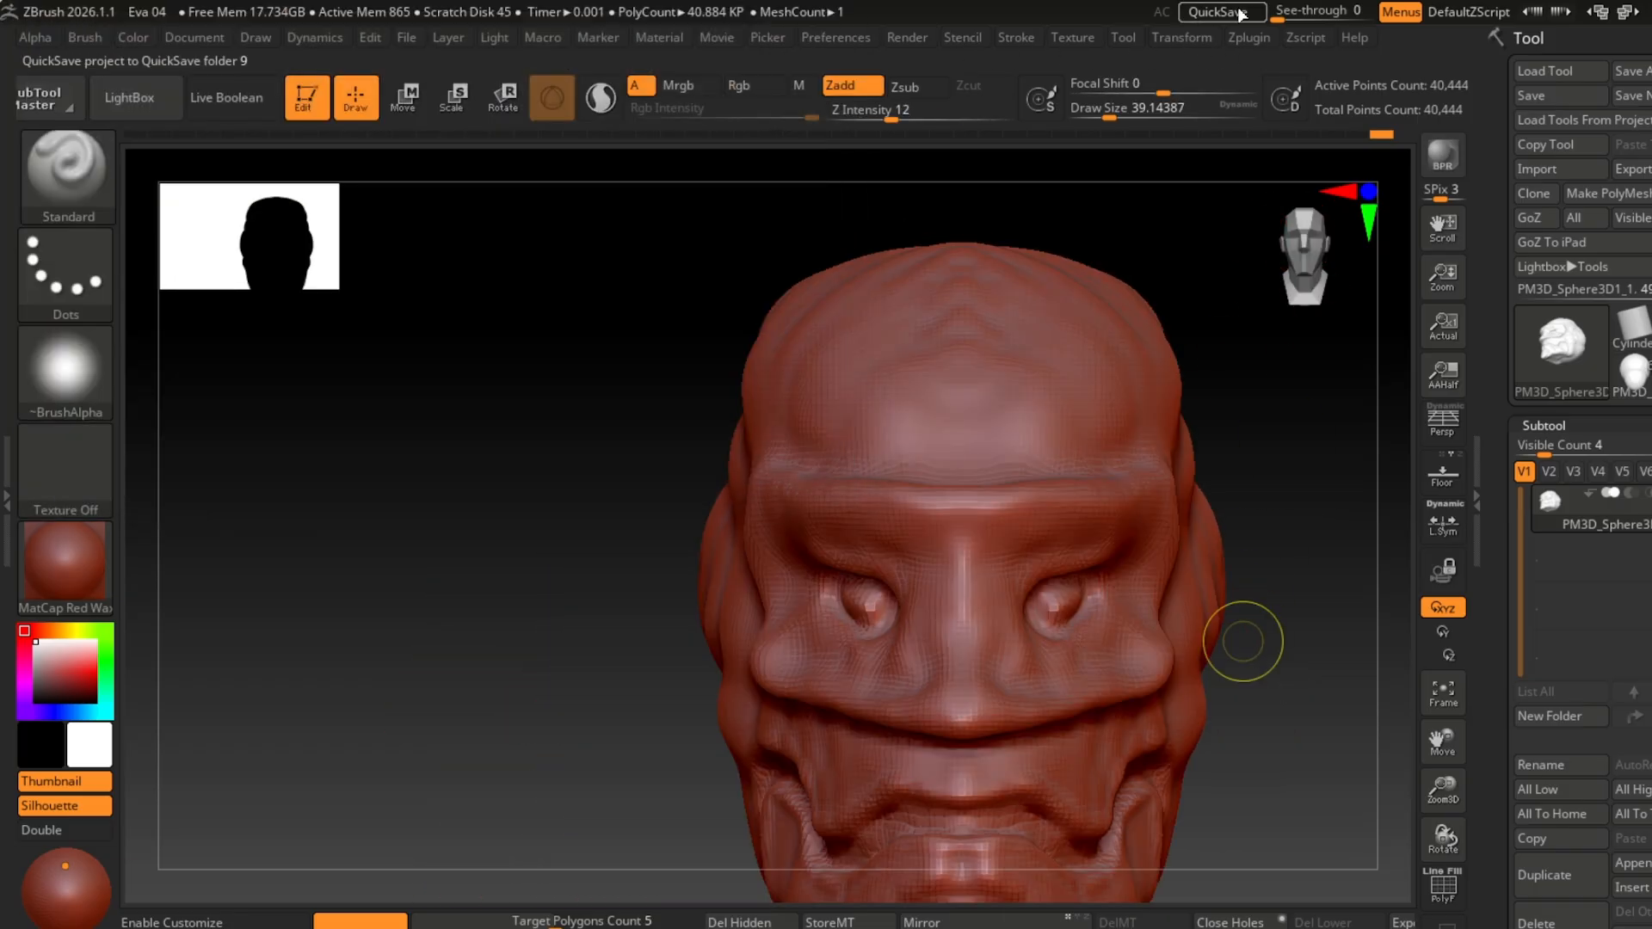
click(1242, 16)
mouse_move(1262, 550)
alt+right_down()
mouse_move(1102, 503)
mouse_move(1038, 503)
mouse_move(915, 442)
mouse_move(1021, 480)
mouse_move(775, 491)
mouse_move(1018, 549)
mouse_move(1032, 472)
mouse_move(1073, 594)
mouse_move(1047, 602)
mouse_move(1016, 544)
mouse_move(1188, 416)
mouse_move(1125, 557)
mouse_move(1036, 557)
mouse_move(722, 660)
alt+right_up()
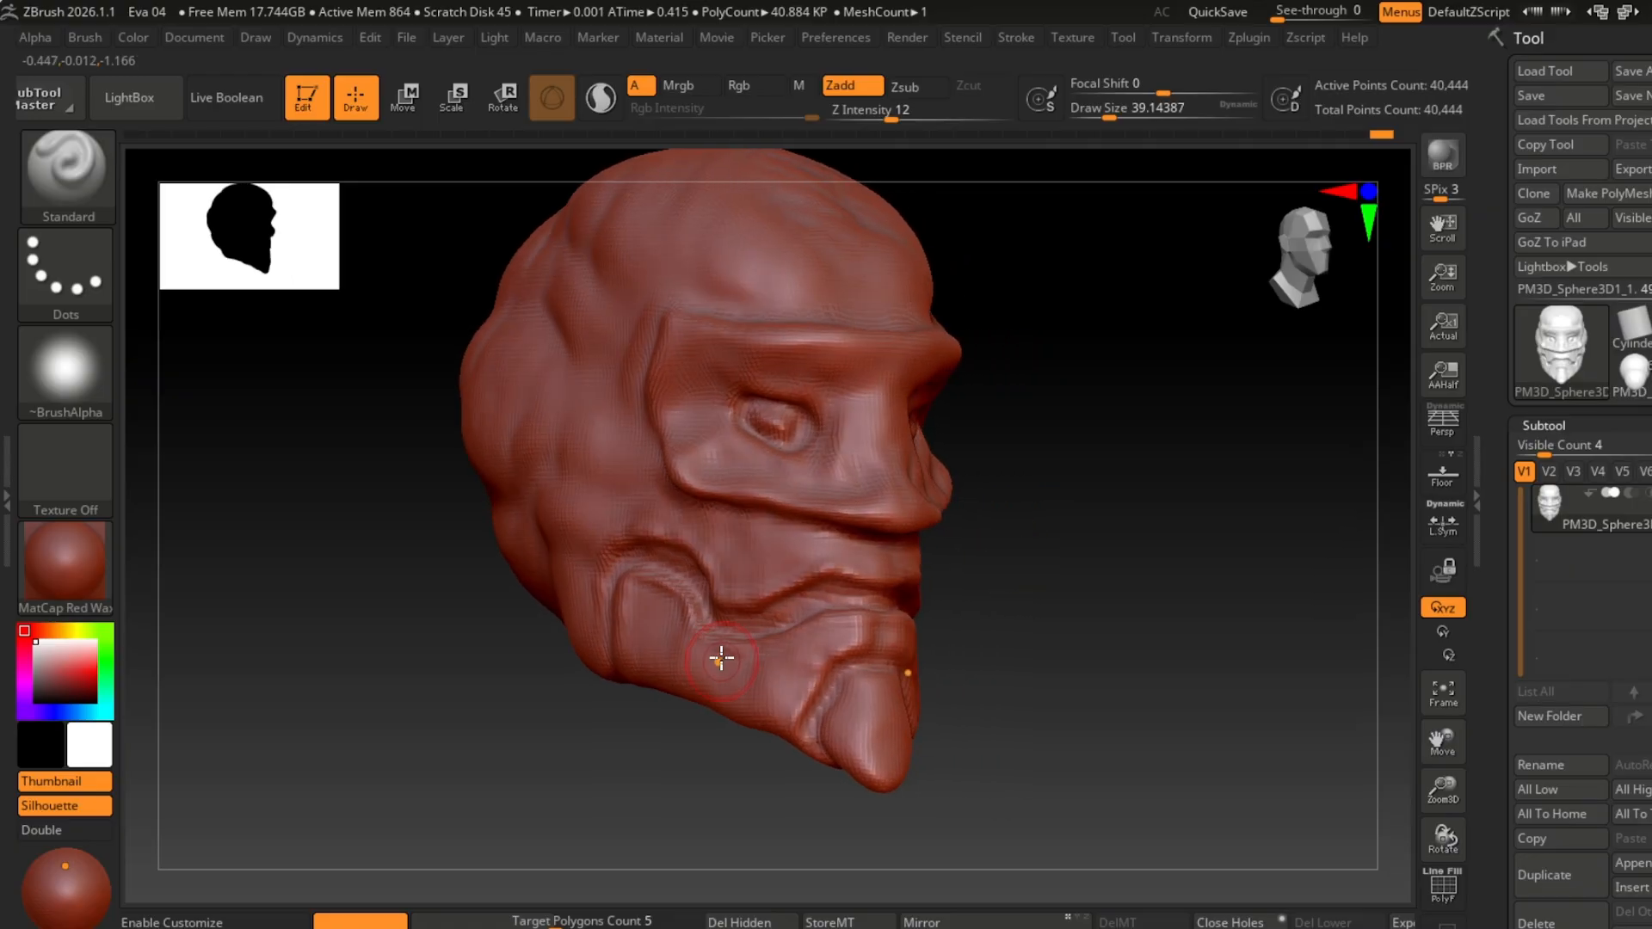
click(360, 920)
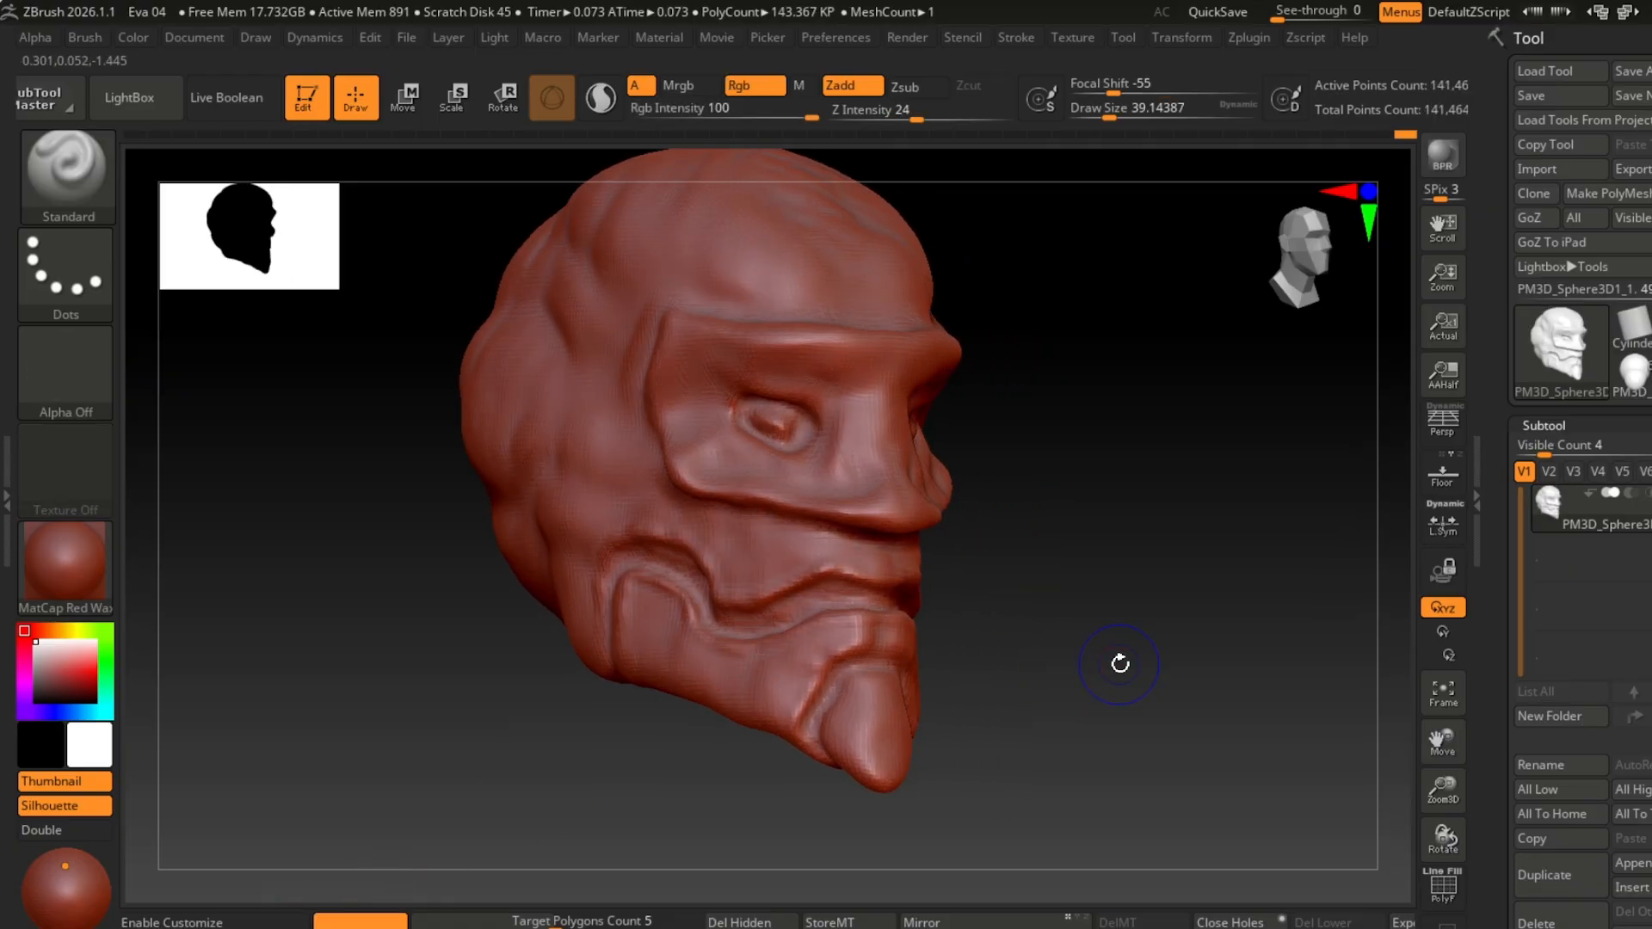
Step: Smooth the nose, cheeks, eye area and jaw with the Smooth brush, raising its Z Intensity to 47 and 67
right_drag(1117, 663, 990, 620)
ctrl+right_drag(1033, 542, 1037, 603)
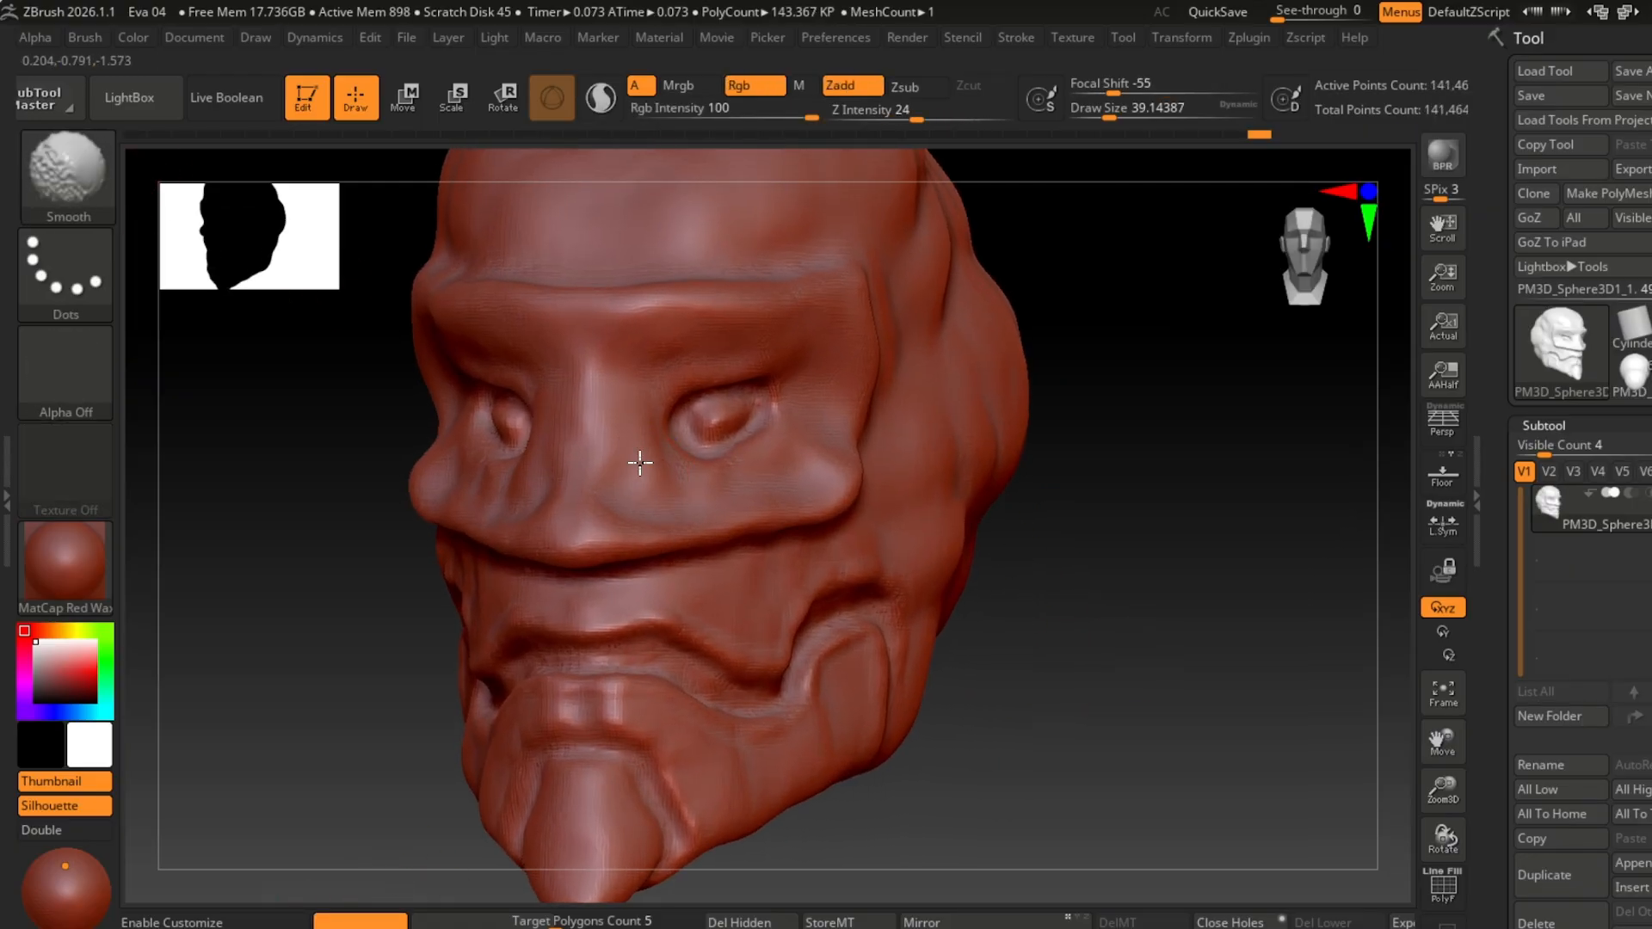
shift+click(952, 113)
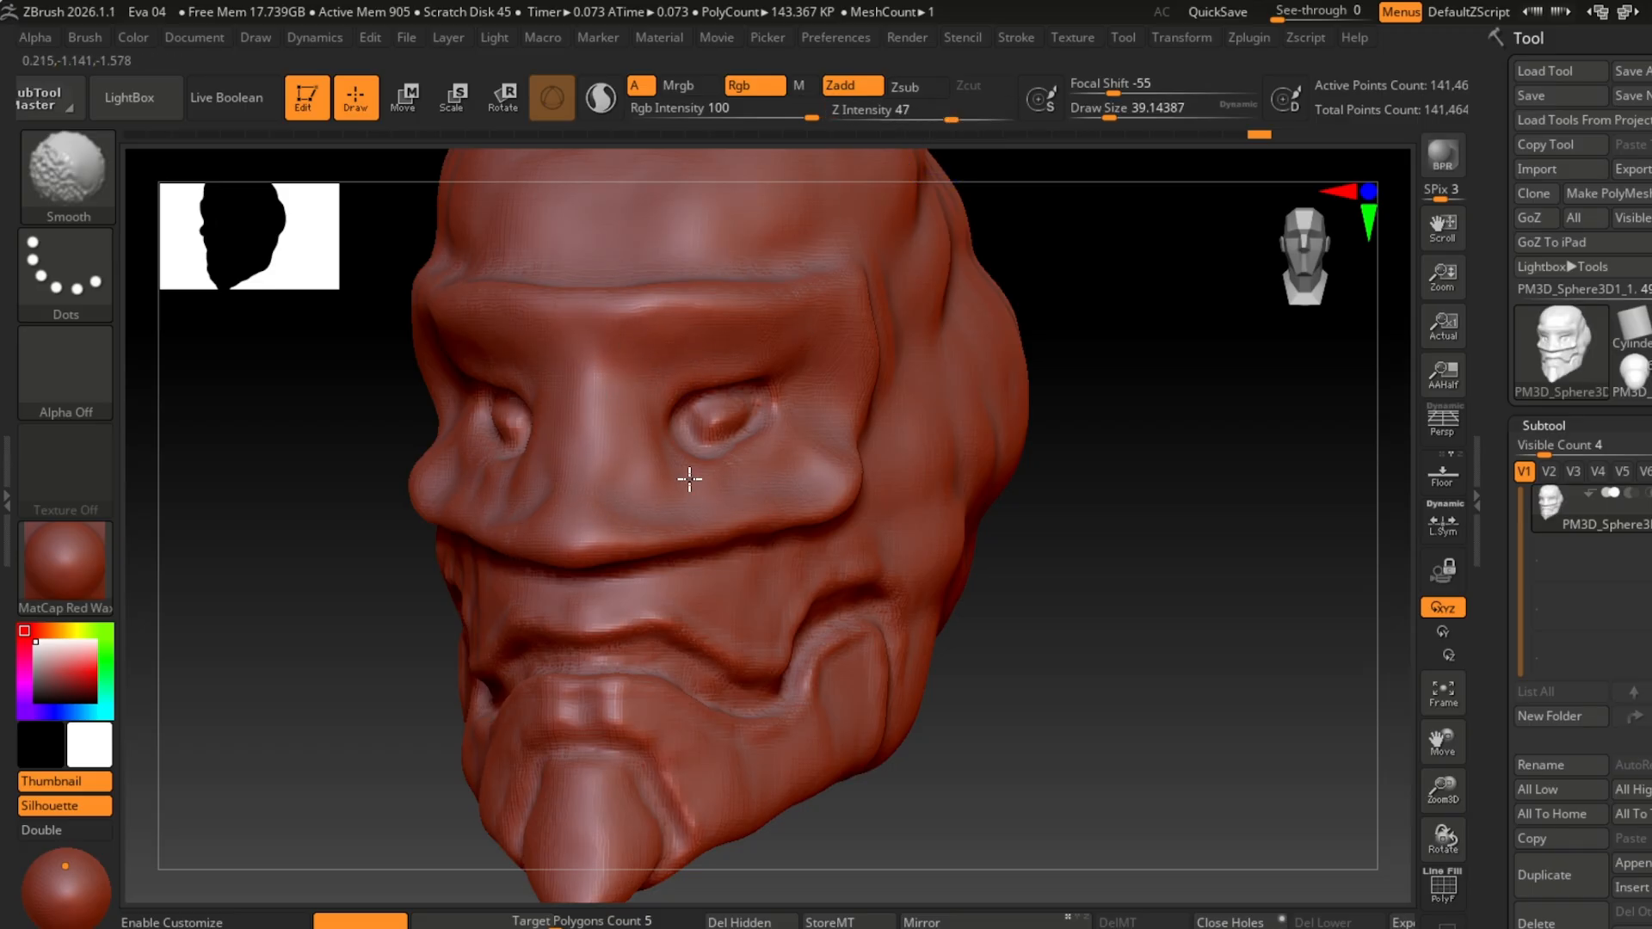
right_drag(689, 480, 568, 542)
click(975, 116)
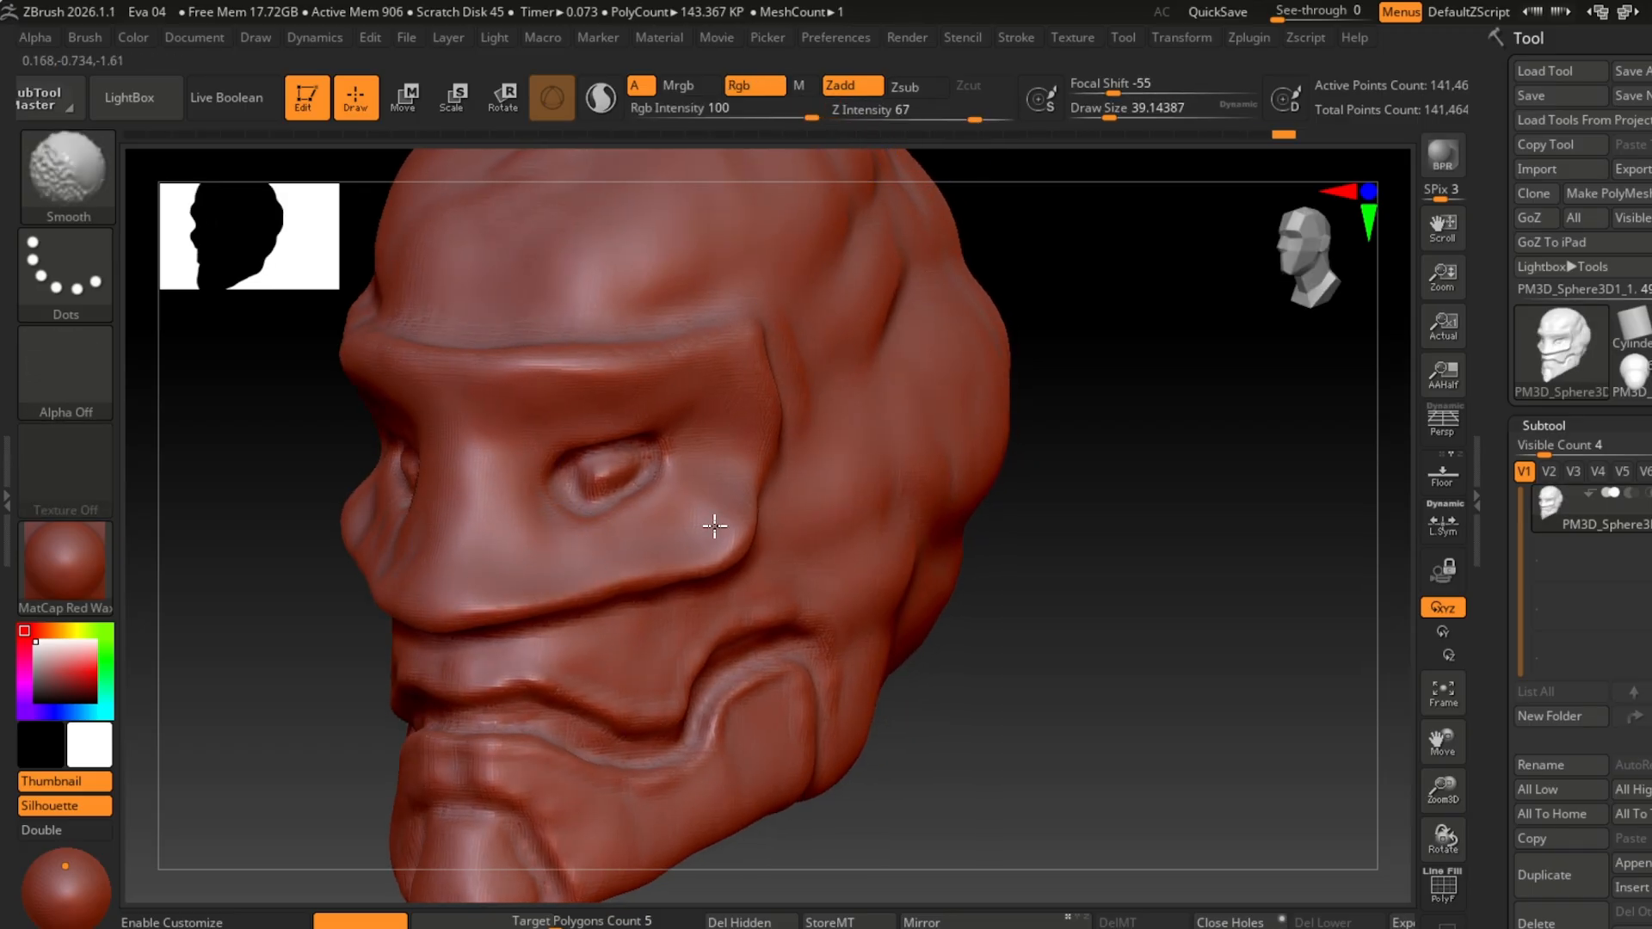
right_drag(659, 372, 728, 458)
right_drag(443, 570, 450, 698)
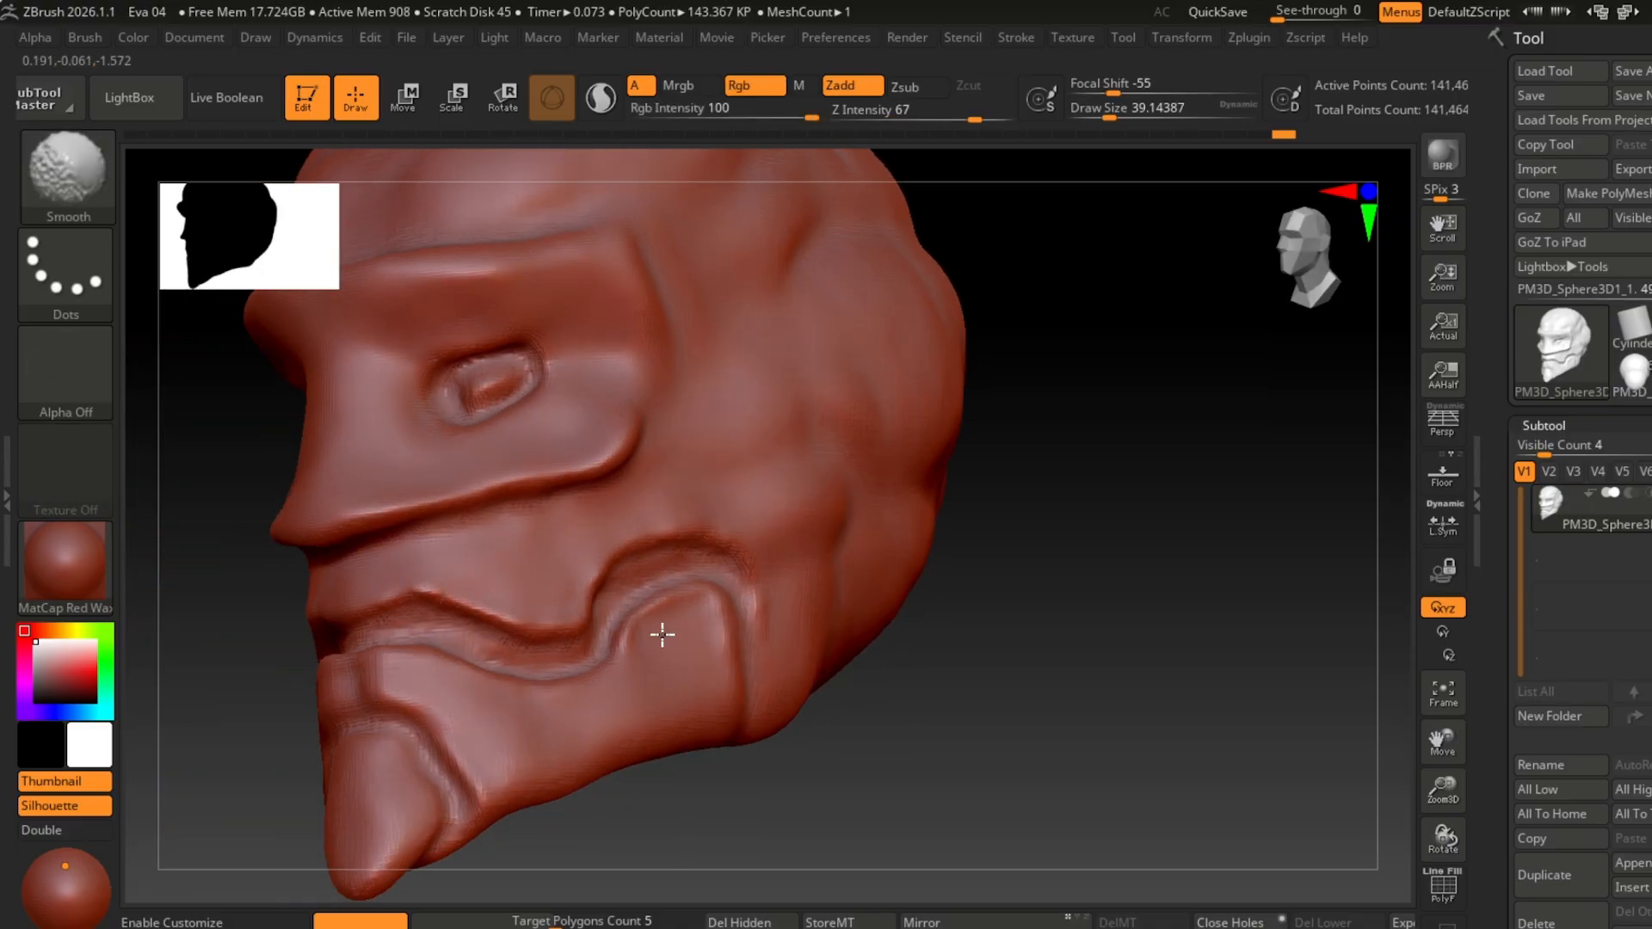
right_drag(663, 635, 954, 579)
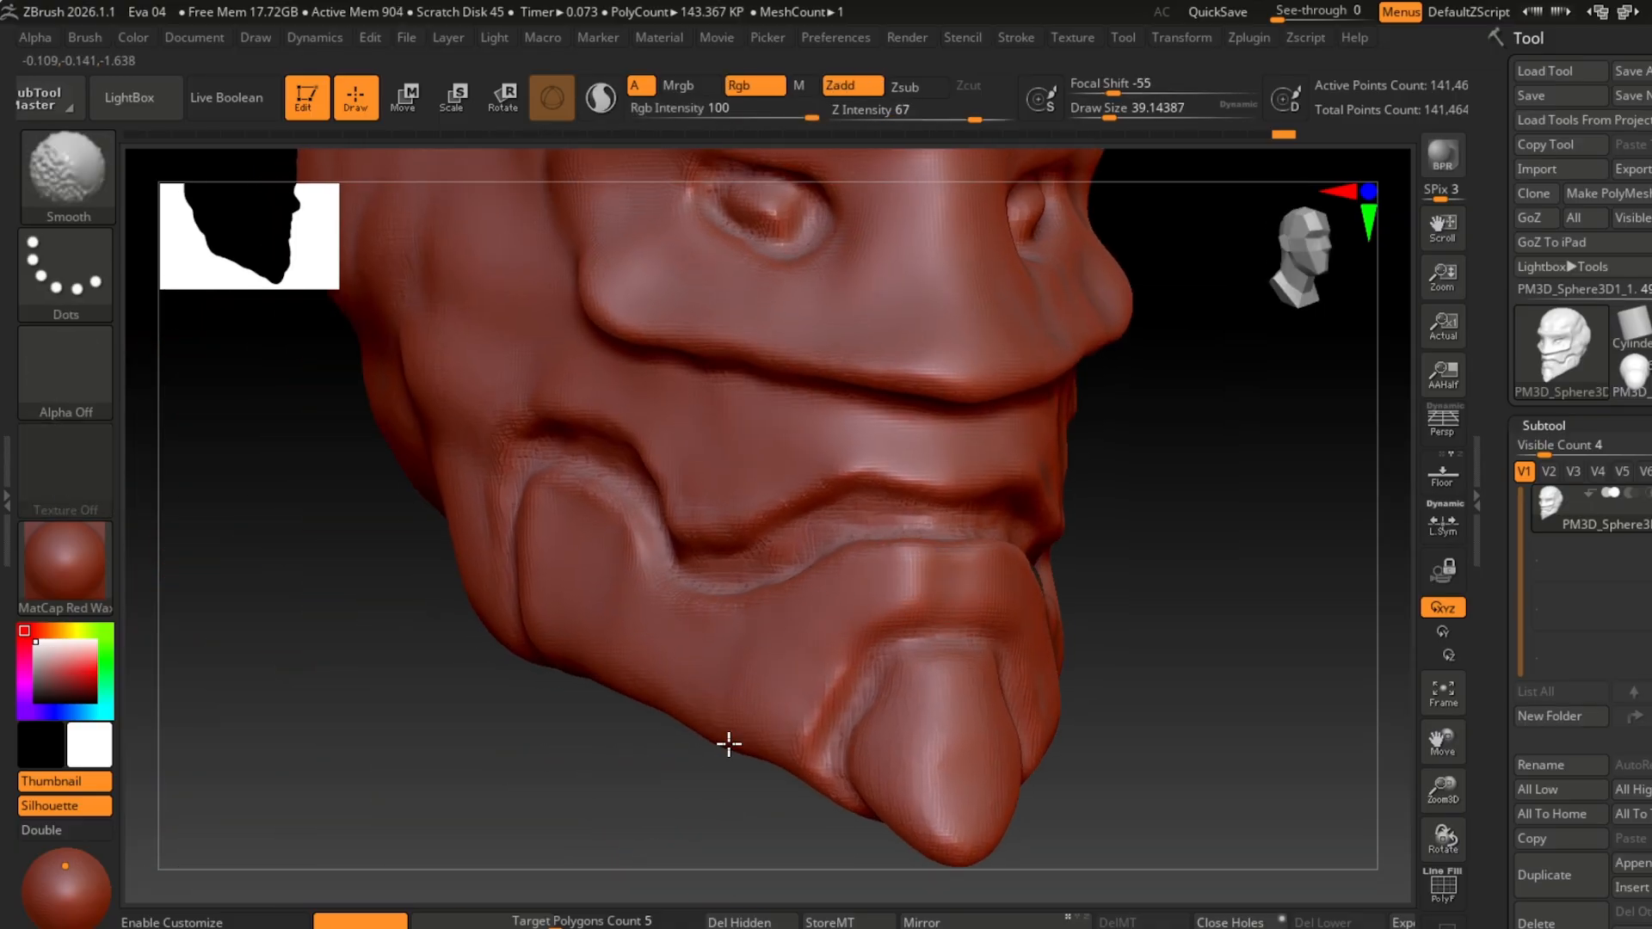
Step: Check the smoothed head from several angles and save the project with QuickSave
ctrl+right_drag(924, 817, 903, 654)
right_drag(904, 654, 1045, 593)
right_drag(1046, 593, 1085, 599)
click(1222, 19)
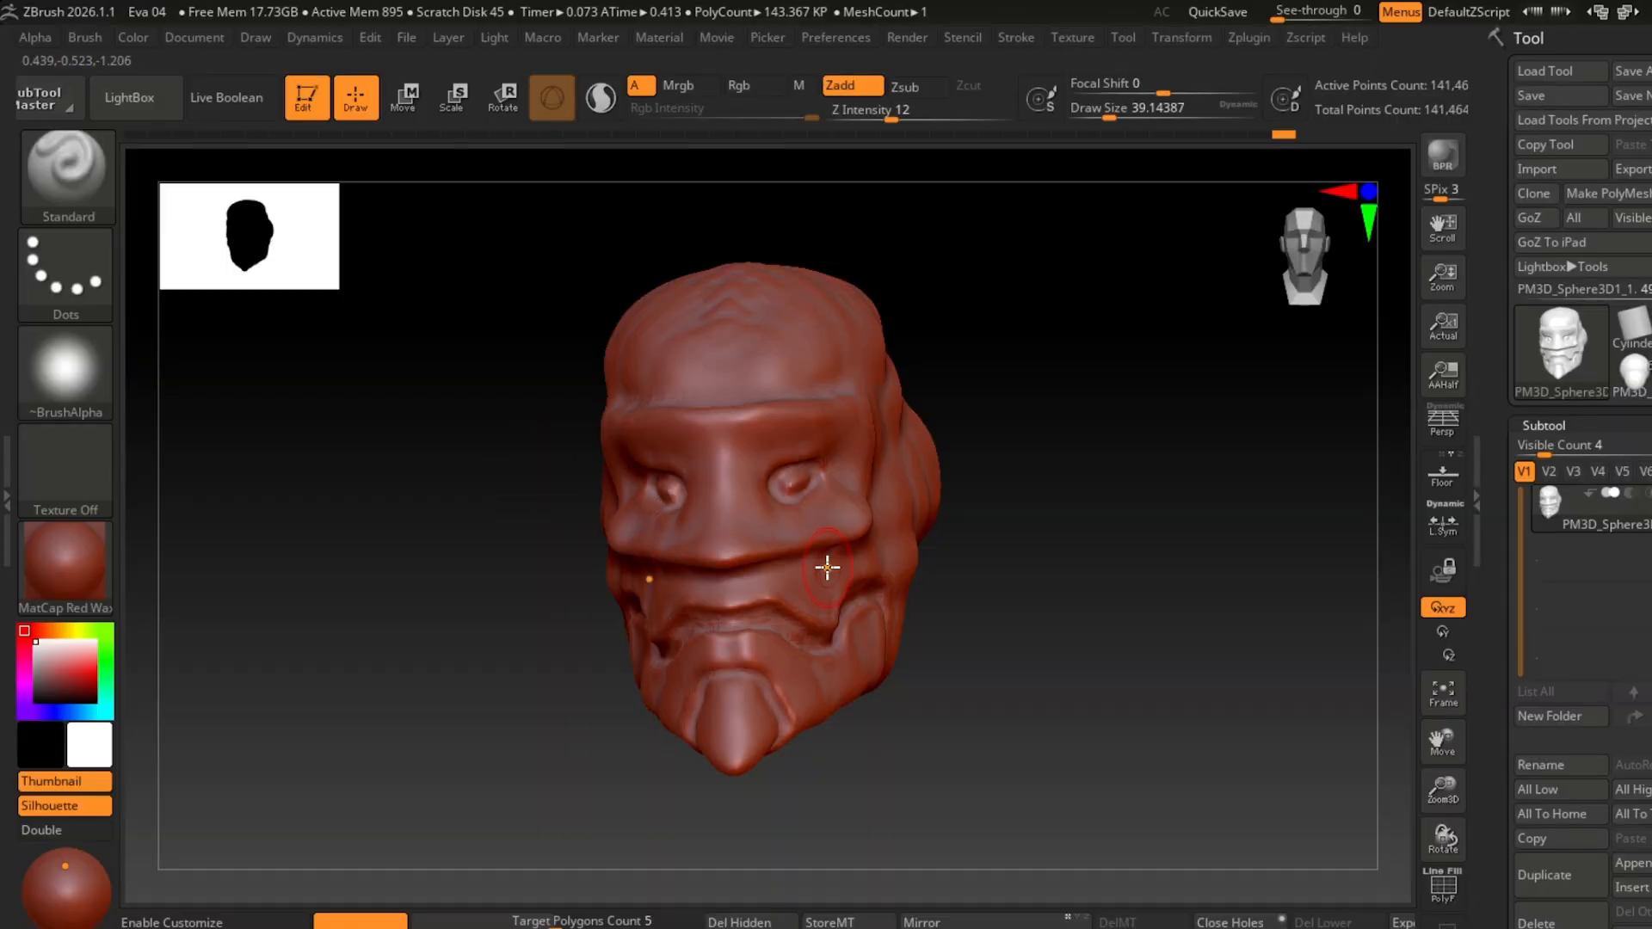
Step: Smooth the skull and forehead with the Smooth brush at draw size 87 and Z Intensity 95, and QuickSave the project
right_drag(826, 565, 955, 573)
mouse_move(955, 572)
ctrl+right_down()
mouse_move(988, 605)
mouse_move(719, 505)
mouse_move(721, 615)
ctrl+right_up()
key(shift)
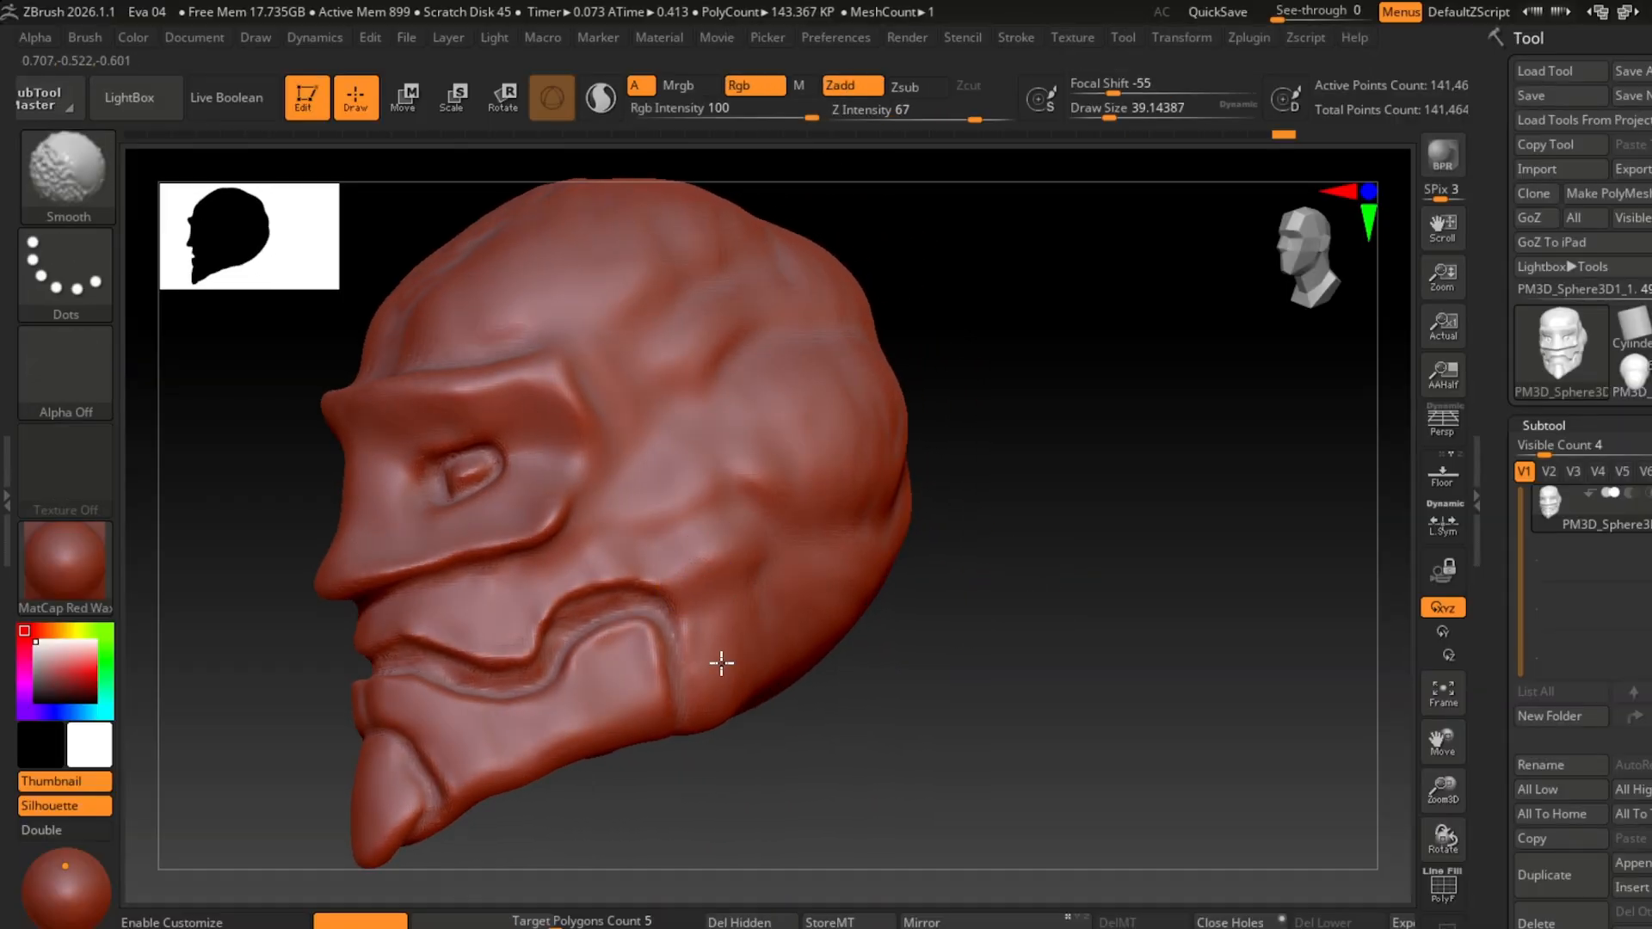
mouse_move(641, 476)
right_down()
mouse_move(686, 390)
mouse_move(852, 250)
right_up()
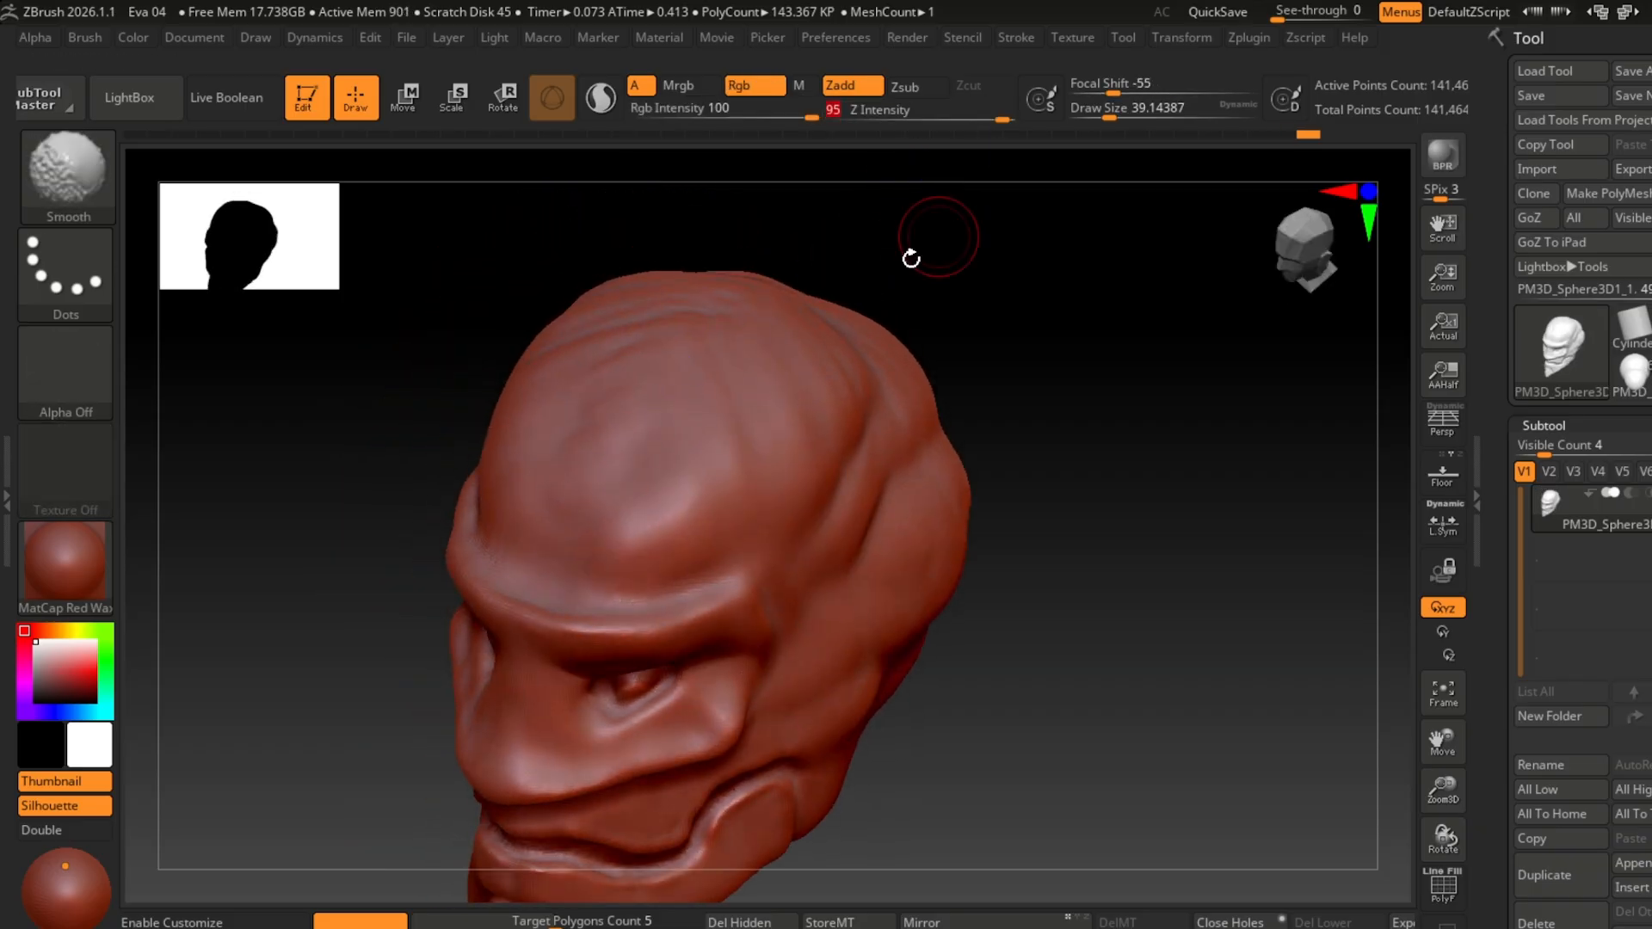
mouse_move(1110, 362)
right_down()
mouse_move(1081, 520)
mouse_move(695, 647)
right_up()
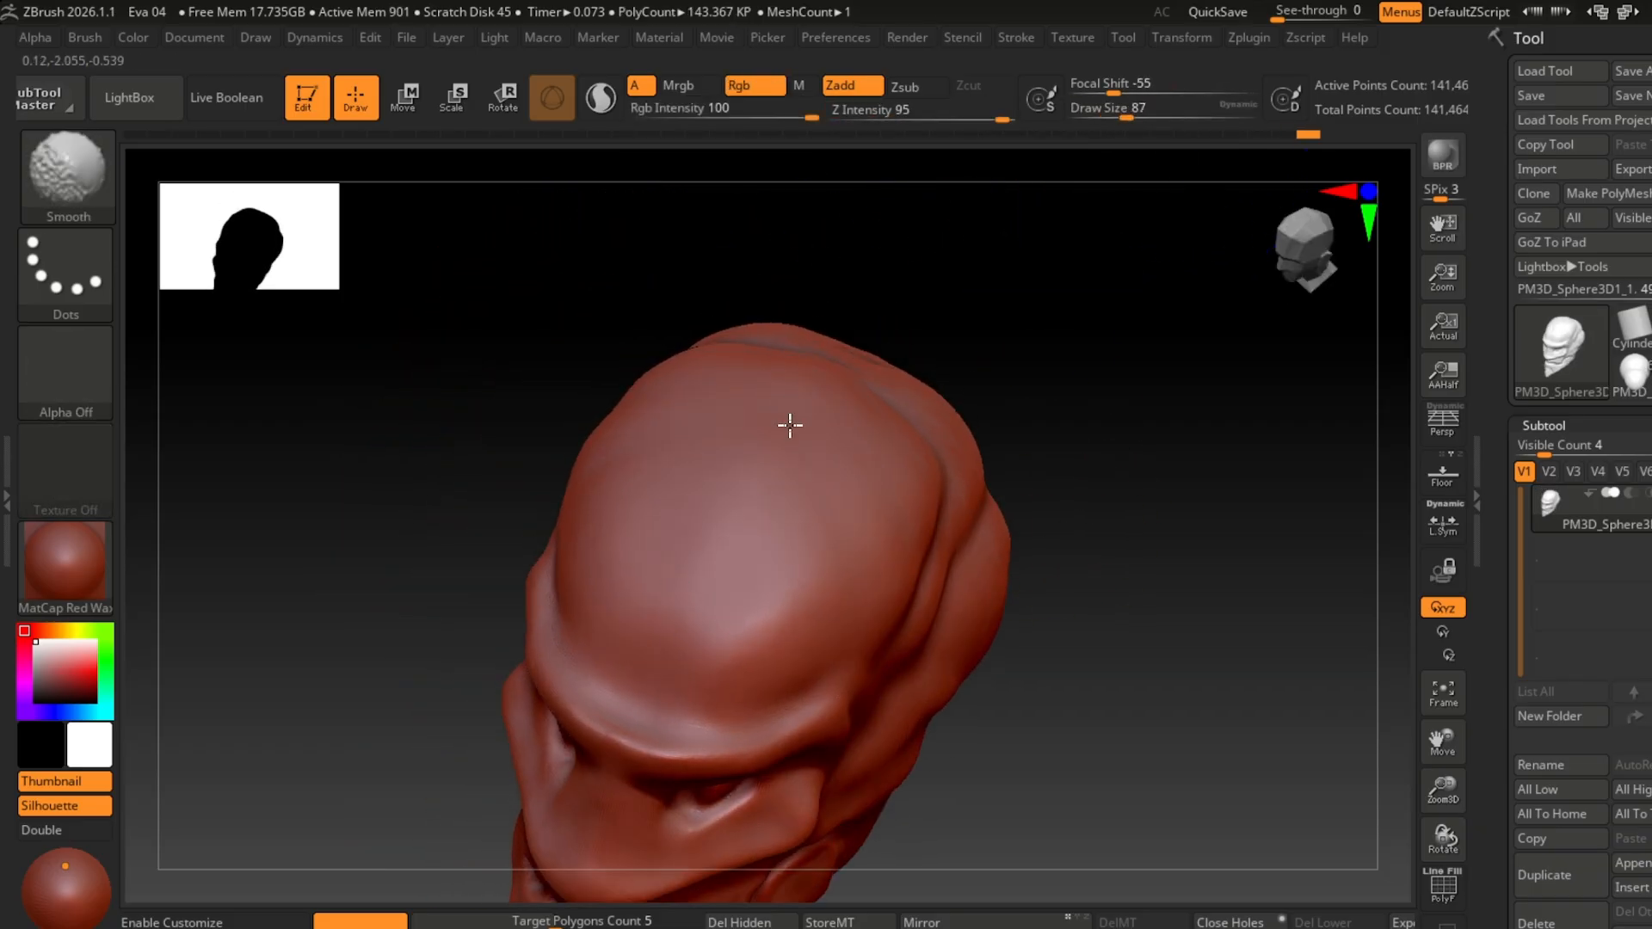
shift+drag(790, 425, 712, 393)
click(1301, 275)
click(1219, 13)
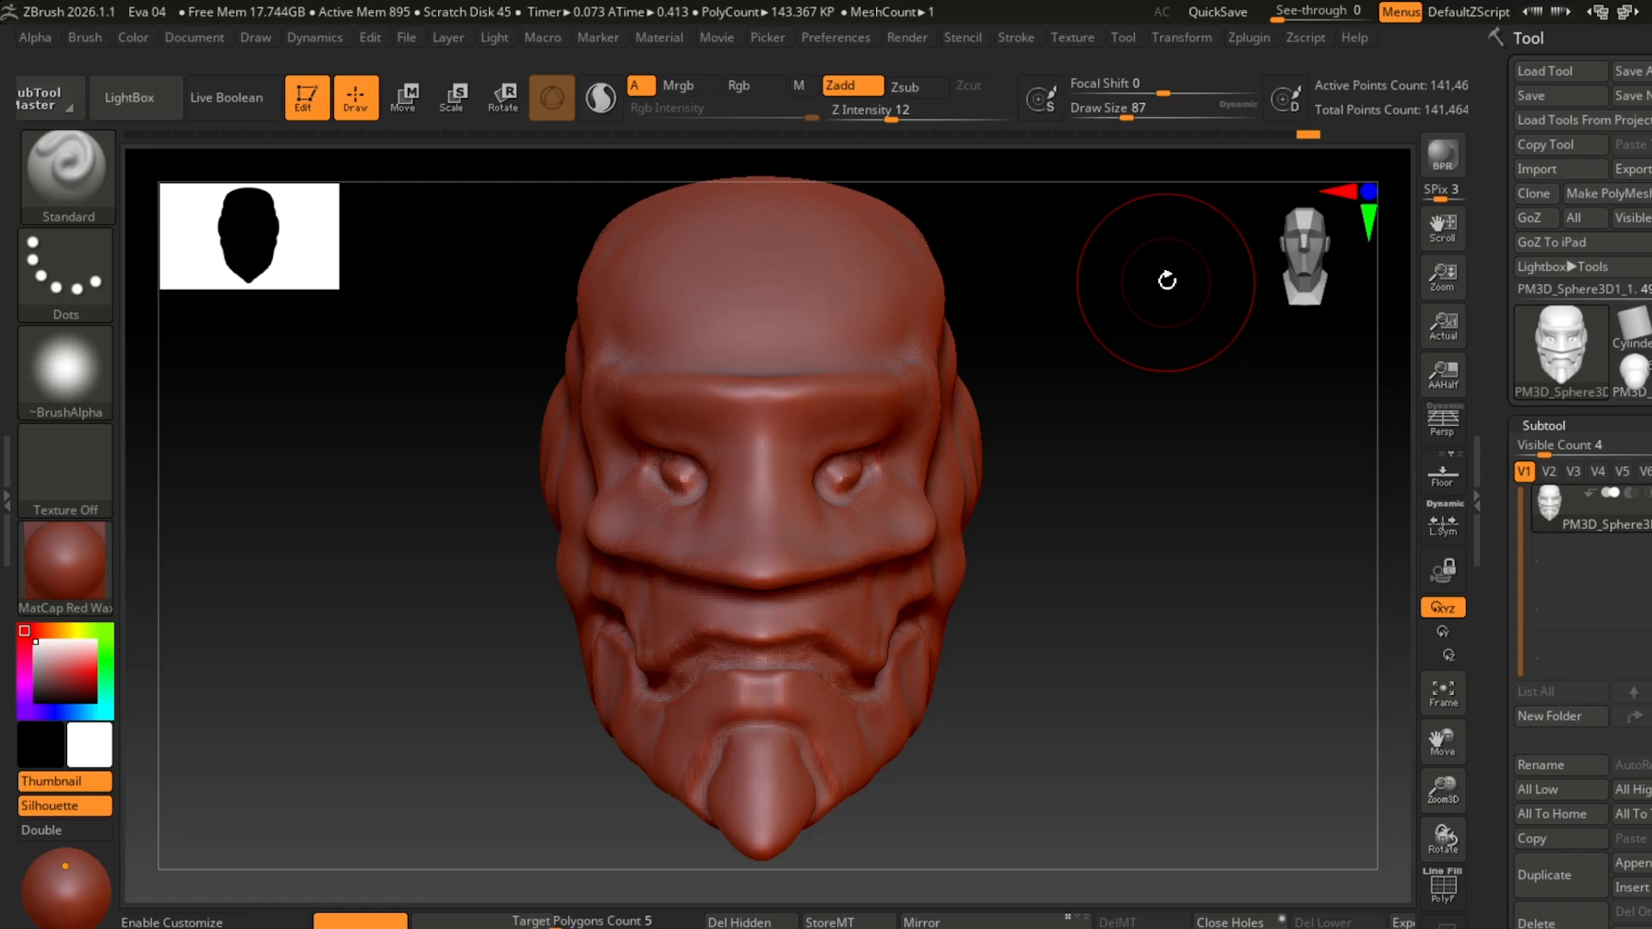
Step: Reshape the upper forehead profile with the Move brush at draw size 87
mouse_move(1140, 594)
right_down()
mouse_move(1010, 542)
mouse_move(1339, 226)
right_up()
mouse_move(1204, 387)
ctrl+right_down()
mouse_move(1037, 465)
mouse_move(956, 551)
ctrl+right_up()
key(b)
click(605, 684)
alt+right_drag(861, 284, 726, 439)
drag(726, 432, 733, 420)
drag(761, 465, 774, 454)
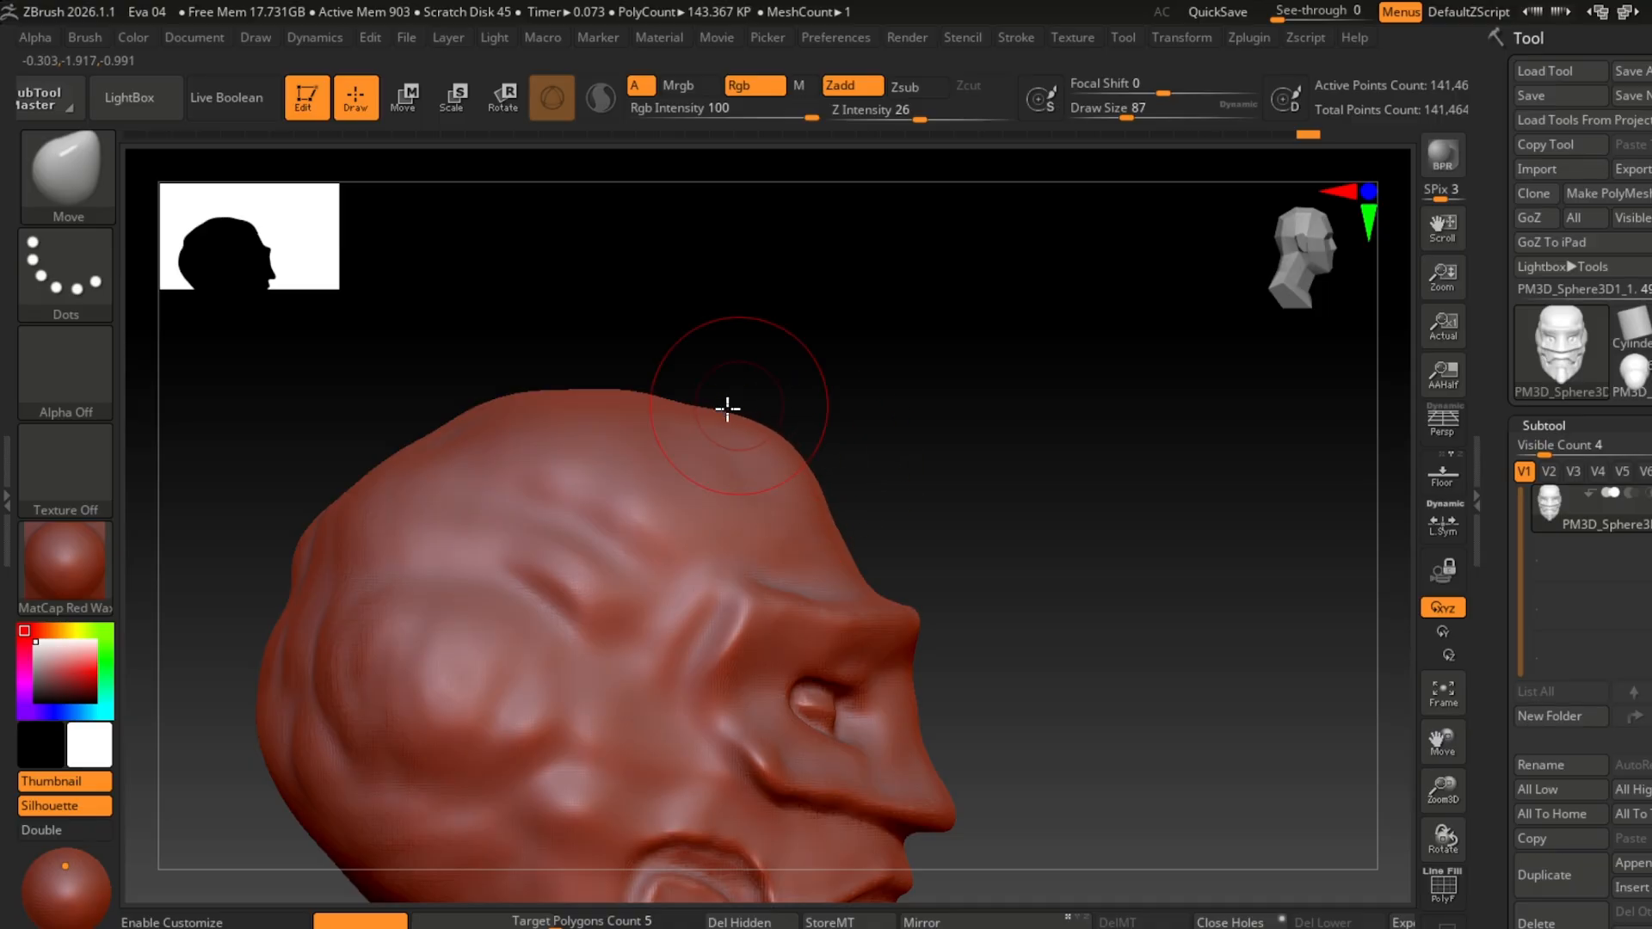
Step: Build up layered strands over the forehead and crown with the ClayBuildup brush at draw size about 54 and Z Intensity 8
right_drag(576, 386, 1007, 469)
key(b)
key(c)
key(t)
key(b)
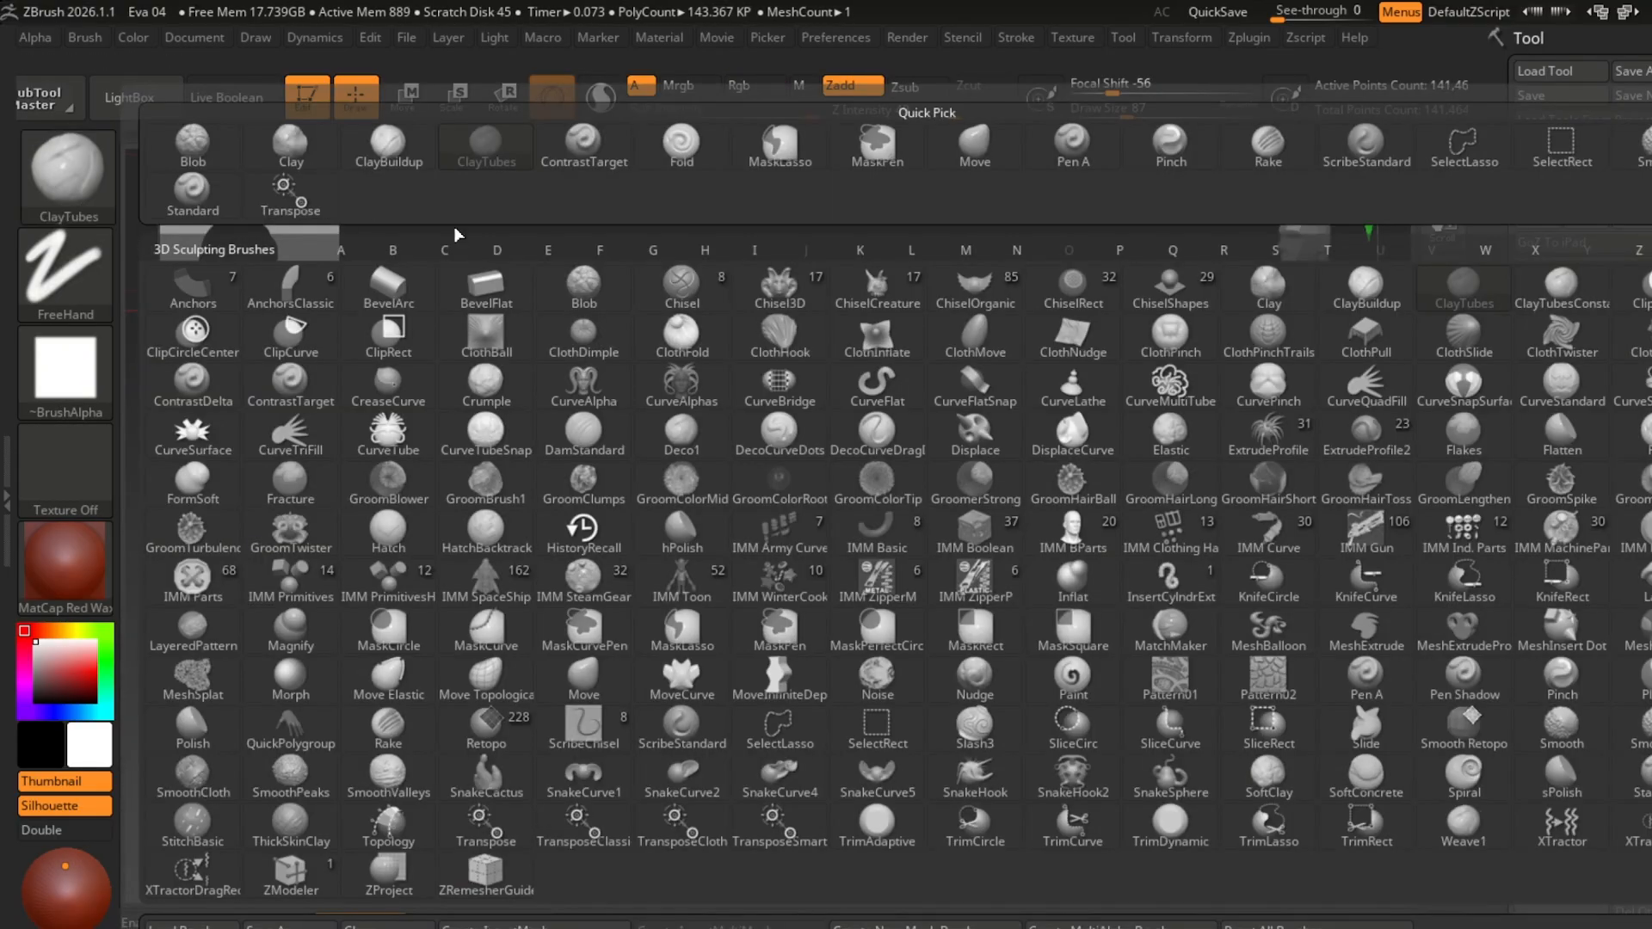
click(389, 147)
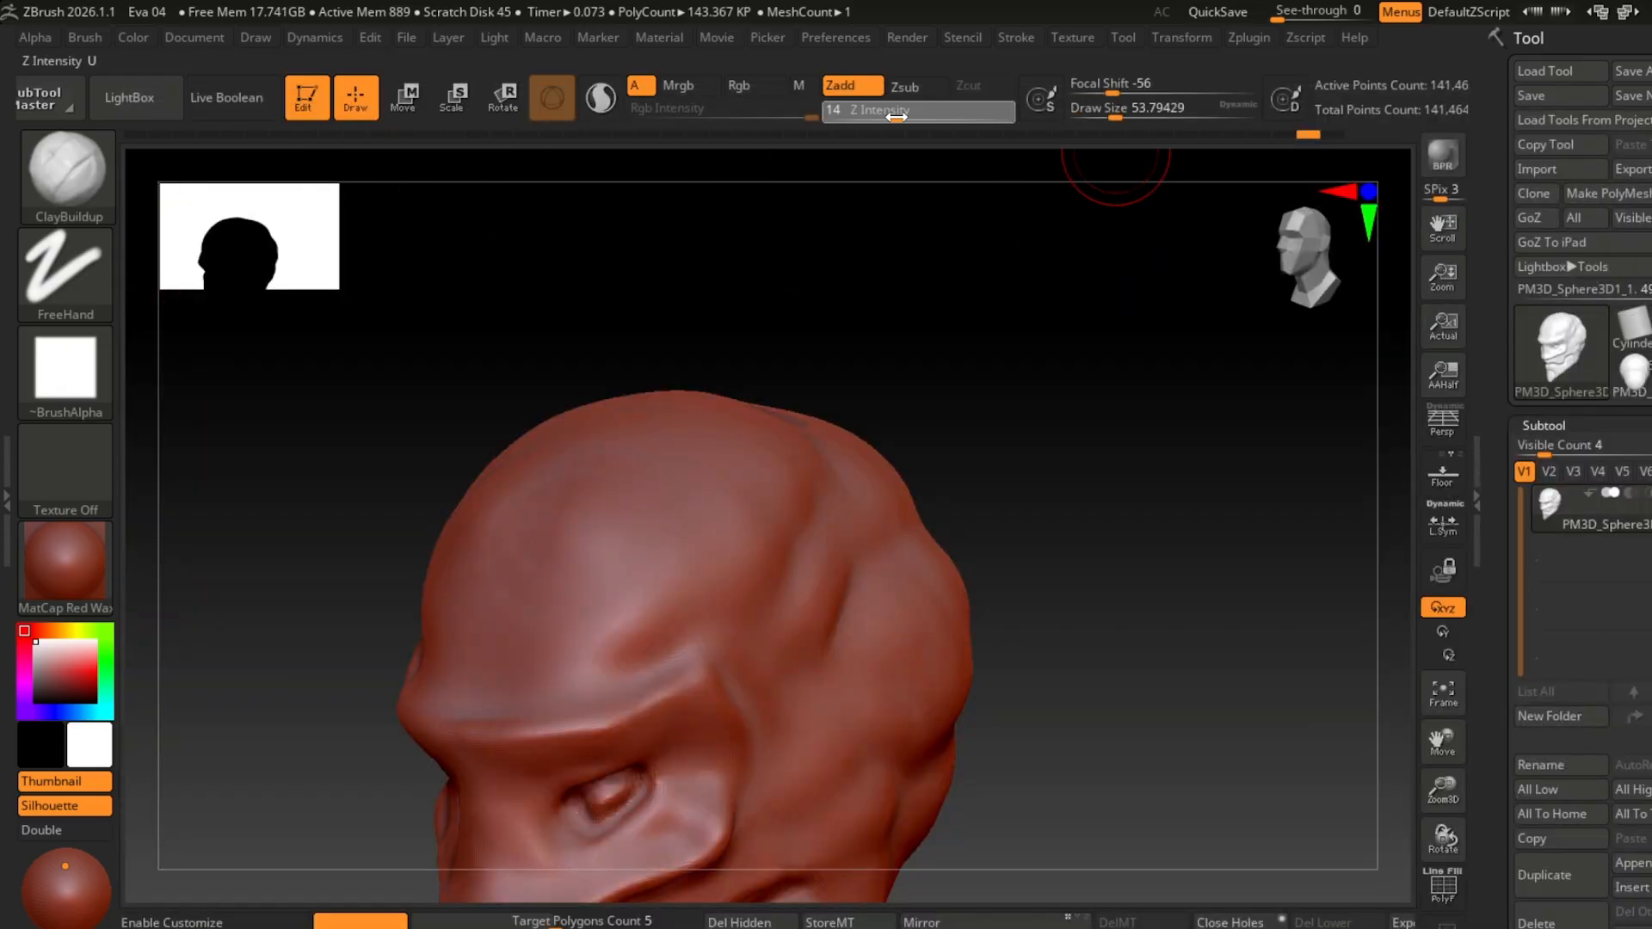
drag(665, 475, 568, 633)
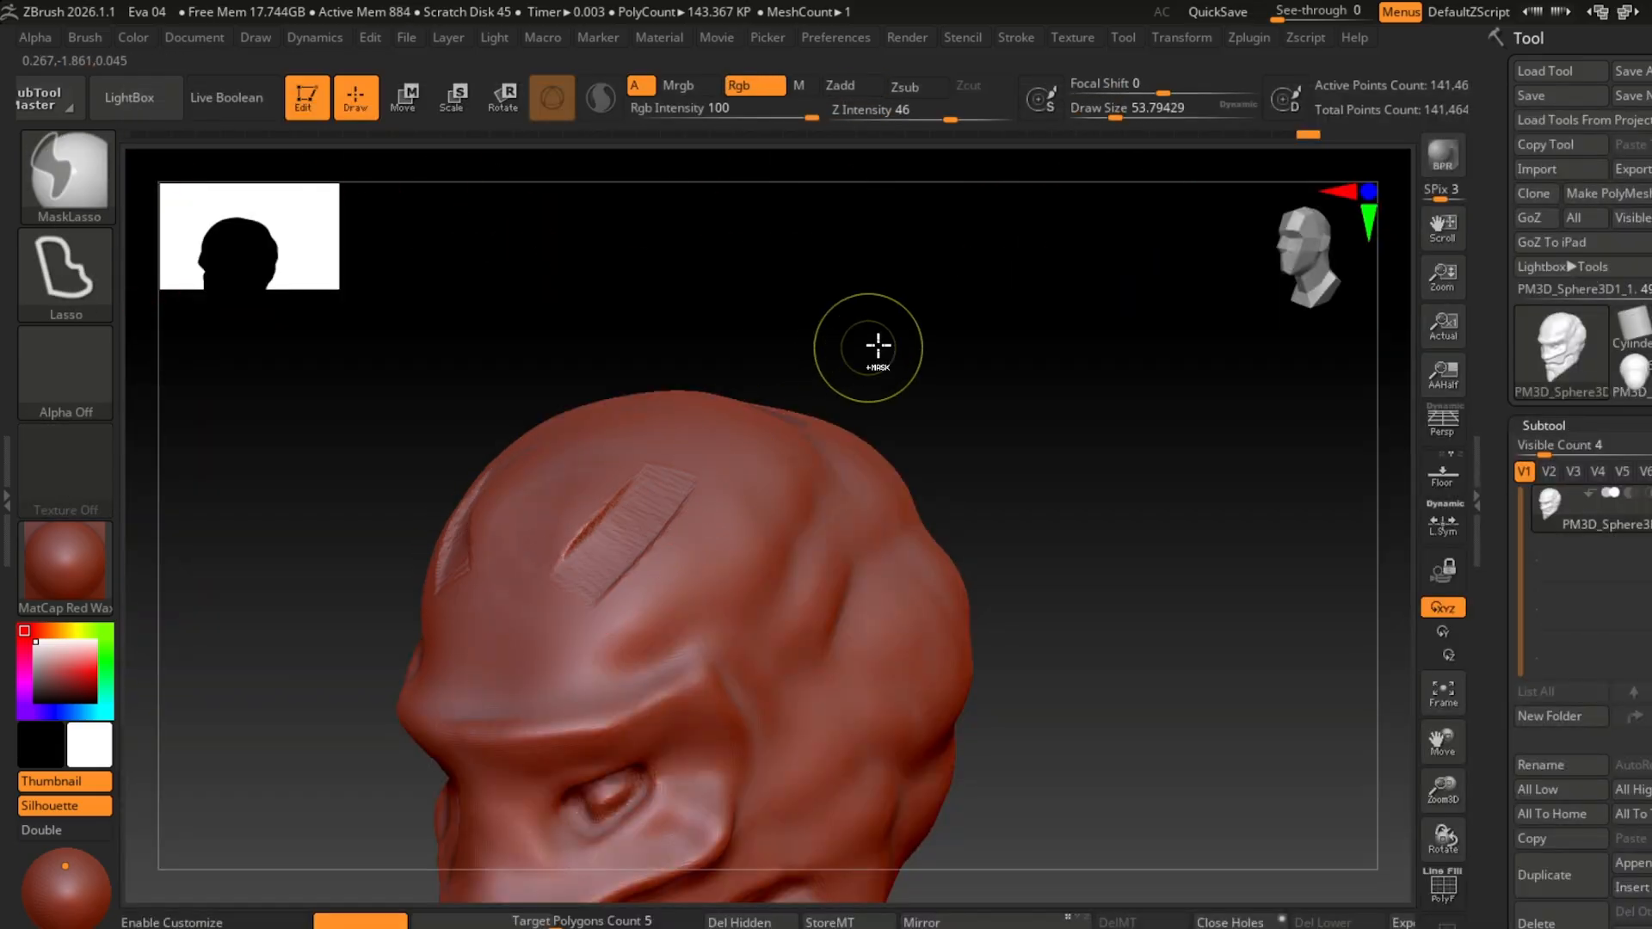
key(ctrl+z)
drag(896, 114, 879, 115)
alt+right_drag(692, 525, 778, 432)
drag(793, 414, 687, 574)
mouse_move(728, 408)
mouse_down()
mouse_move(646, 549)
mouse_move(758, 541)
mouse_up()
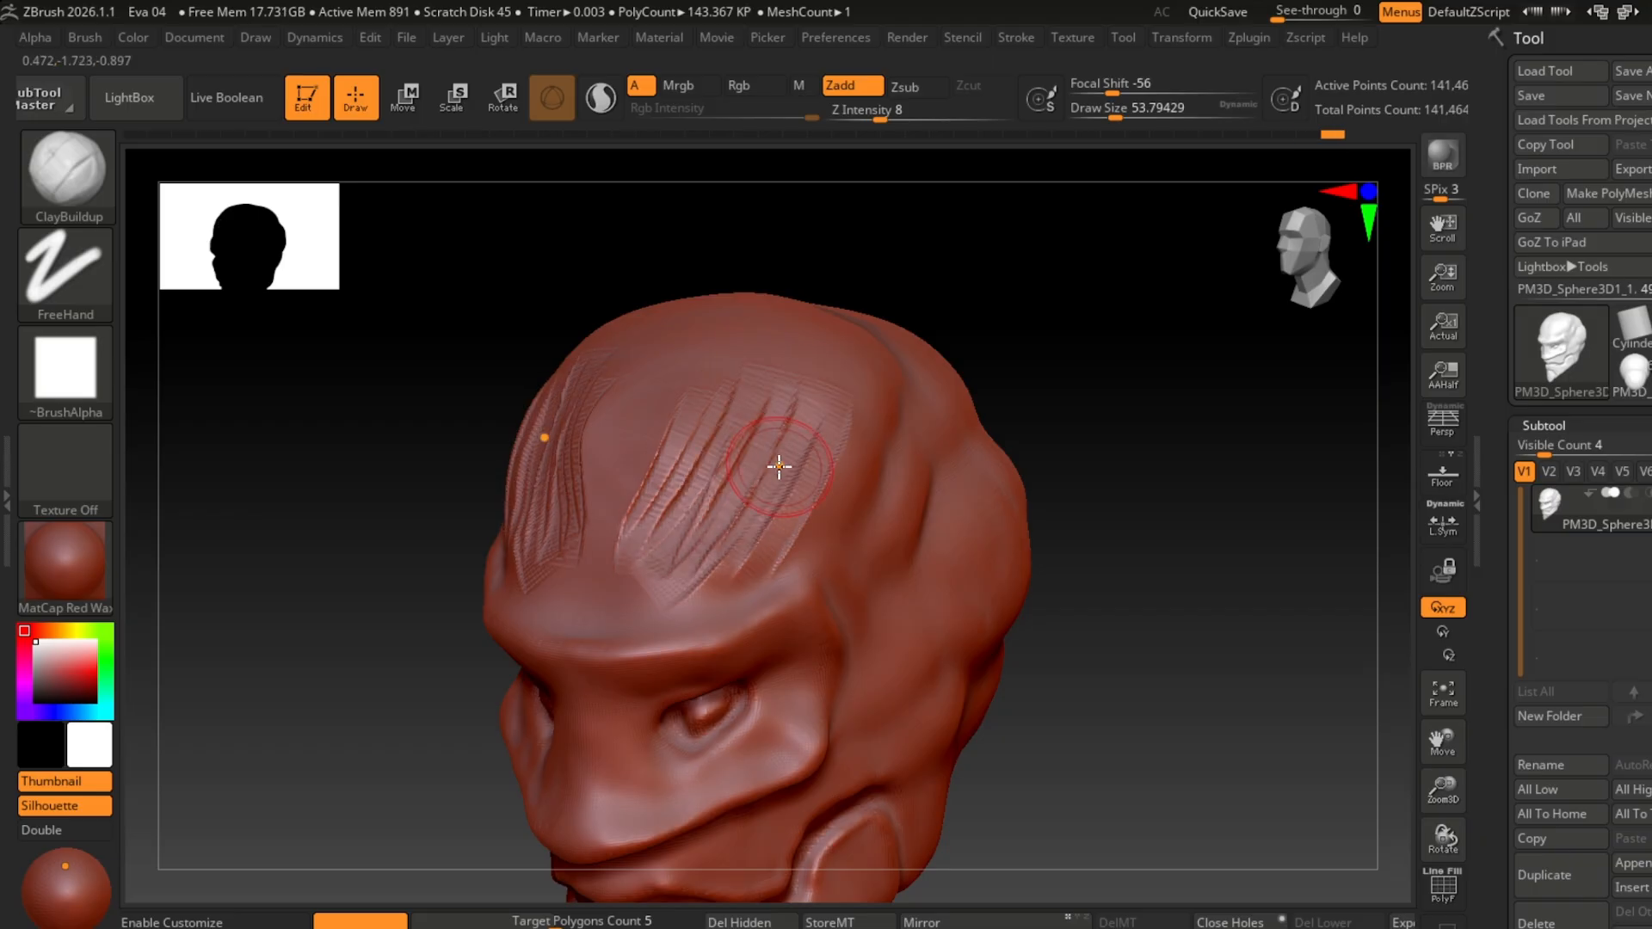
drag(812, 339, 654, 615)
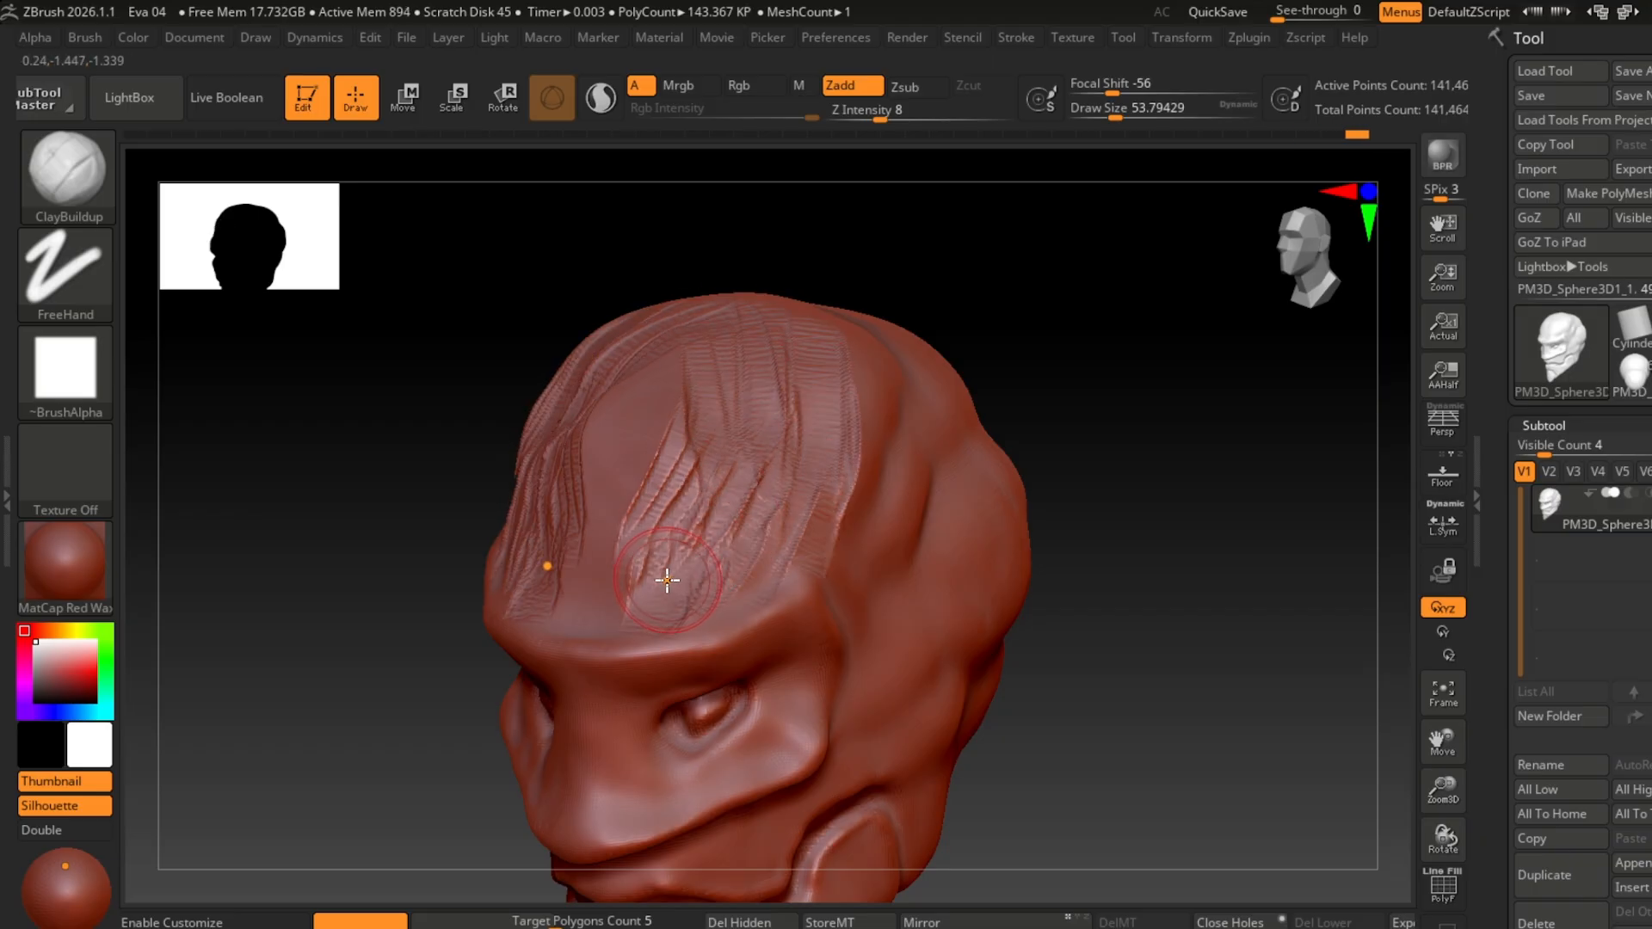
Step: Fill the middle of the forehead with ClayBuildup at Z Intensity 3 and smooth the strokes into the skull
right_drag(667, 580, 730, 593)
key(ctrl+z)
click(861, 116)
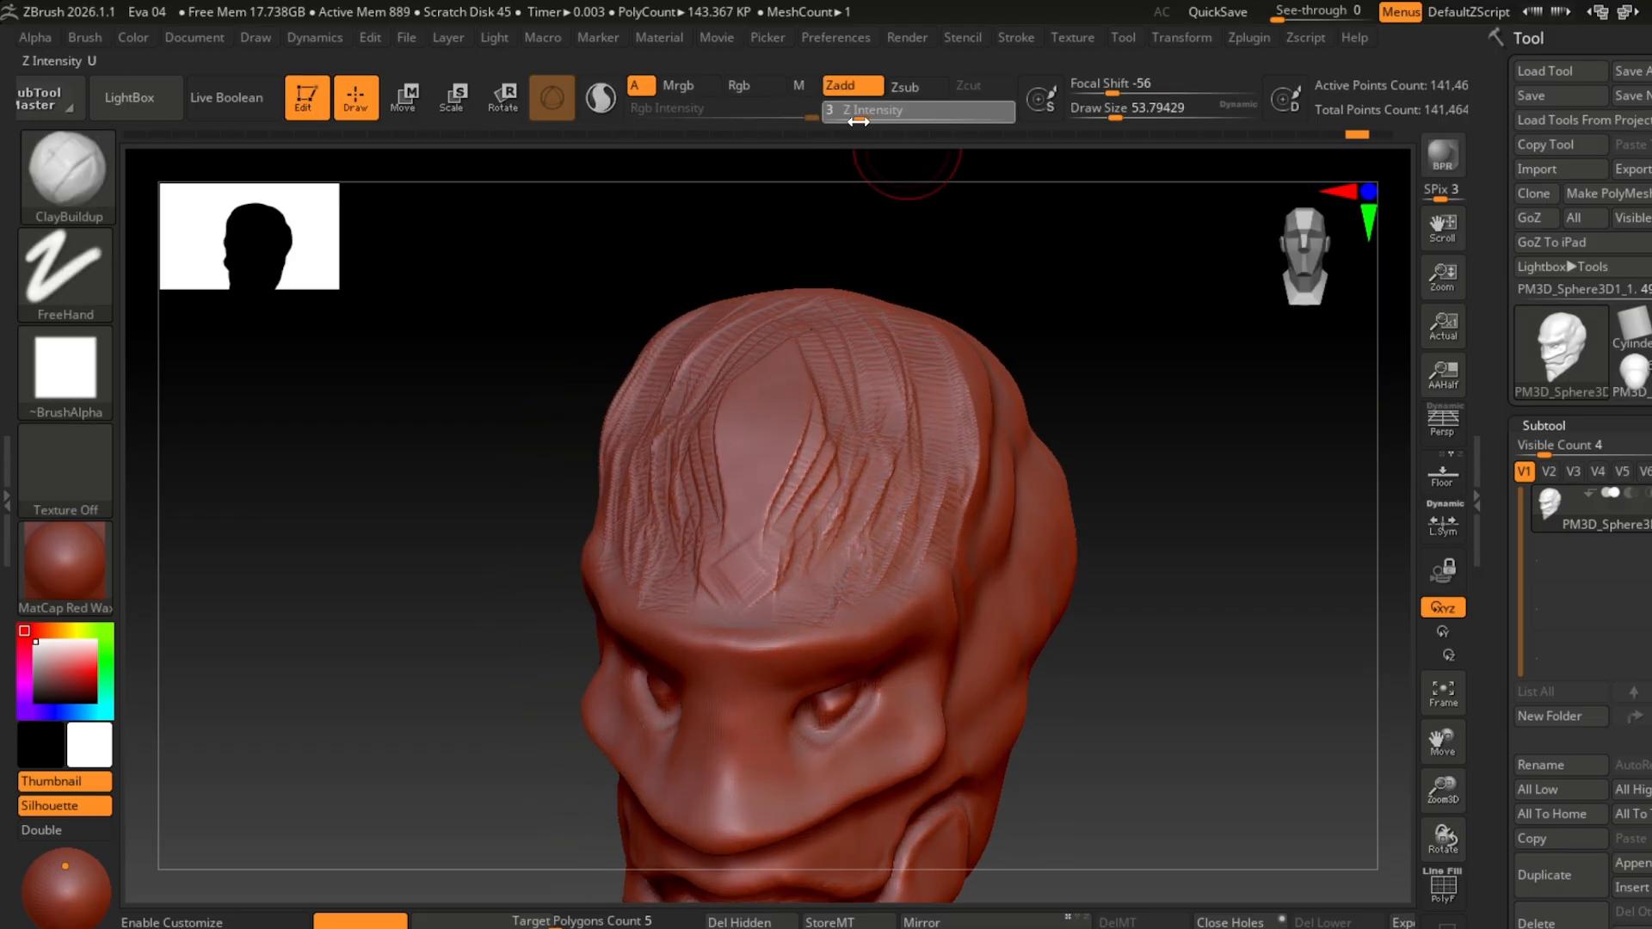
drag(747, 599, 807, 496)
right_drag(807, 496, 813, 578)
mouse_move(812, 410)
mouse_down()
mouse_move(867, 594)
mouse_move(852, 757)
mouse_up()
mouse_move(1179, 775)
right_down()
mouse_move(1113, 708)
mouse_move(951, 768)
right_up()
shift+drag(716, 662, 724, 554)
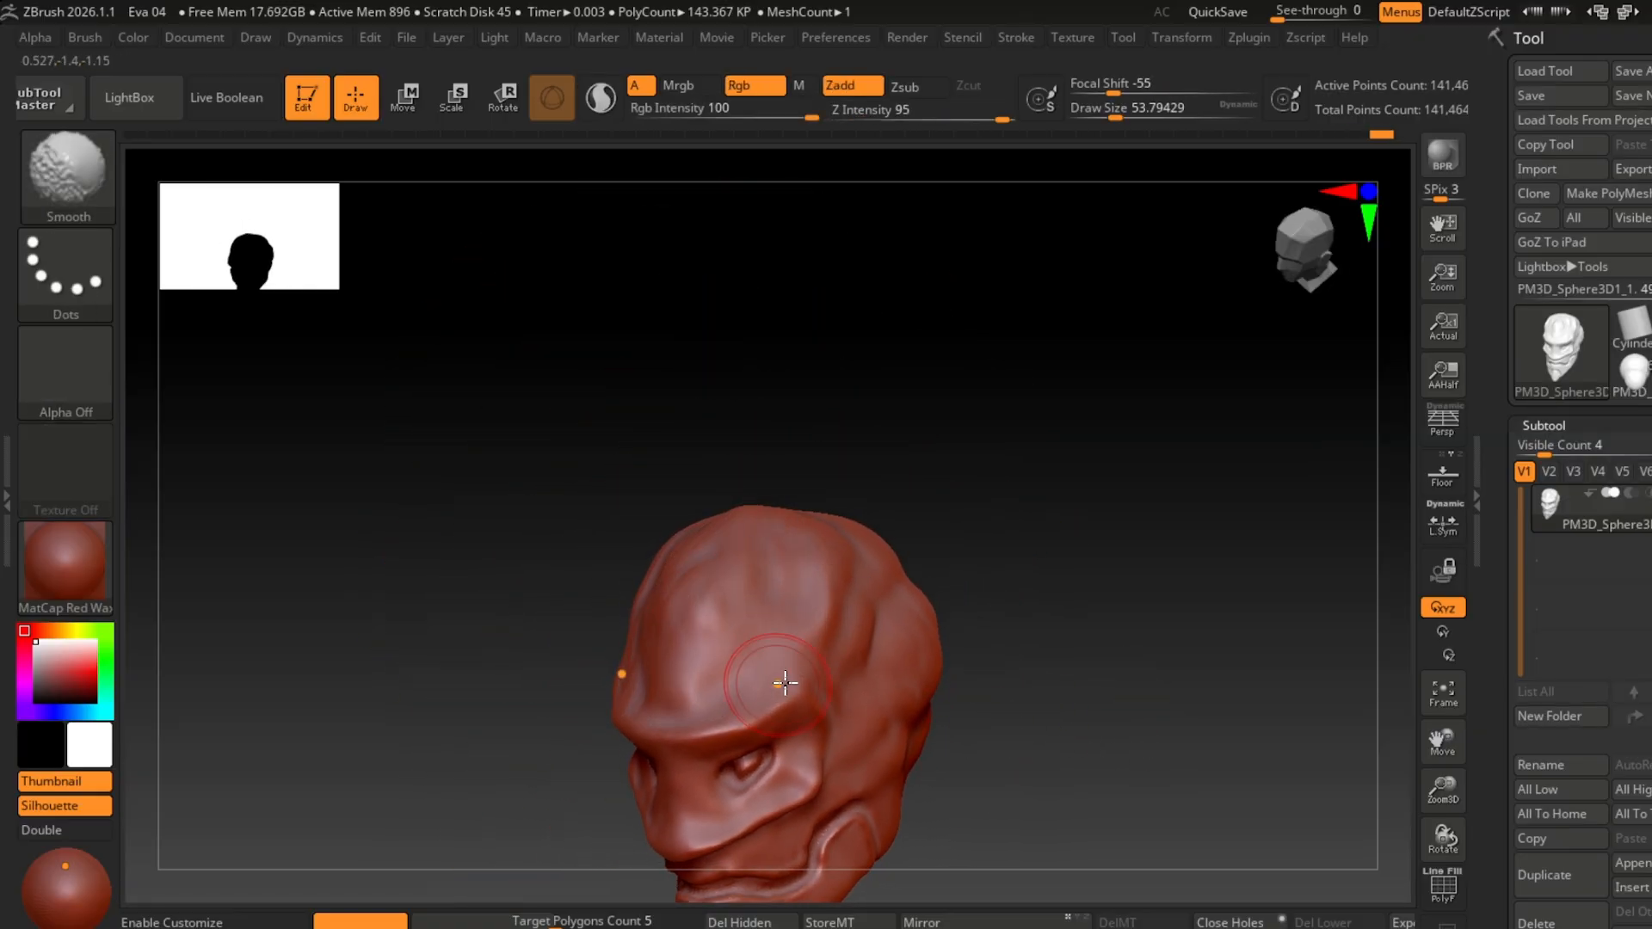
Step: Try Chisel and DecoCurve brush strokes on the side of the forehead
mouse_move(785, 682)
right_down()
mouse_move(1110, 572)
mouse_move(1073, 554)
mouse_move(990, 413)
right_up()
mouse_move(990, 413)
ctrl+right_down()
mouse_move(1039, 582)
mouse_move(1216, 575)
mouse_move(1199, 524)
mouse_move(1119, 538)
ctrl+right_up()
alt+right_drag(1119, 538, 972, 603)
key(b)
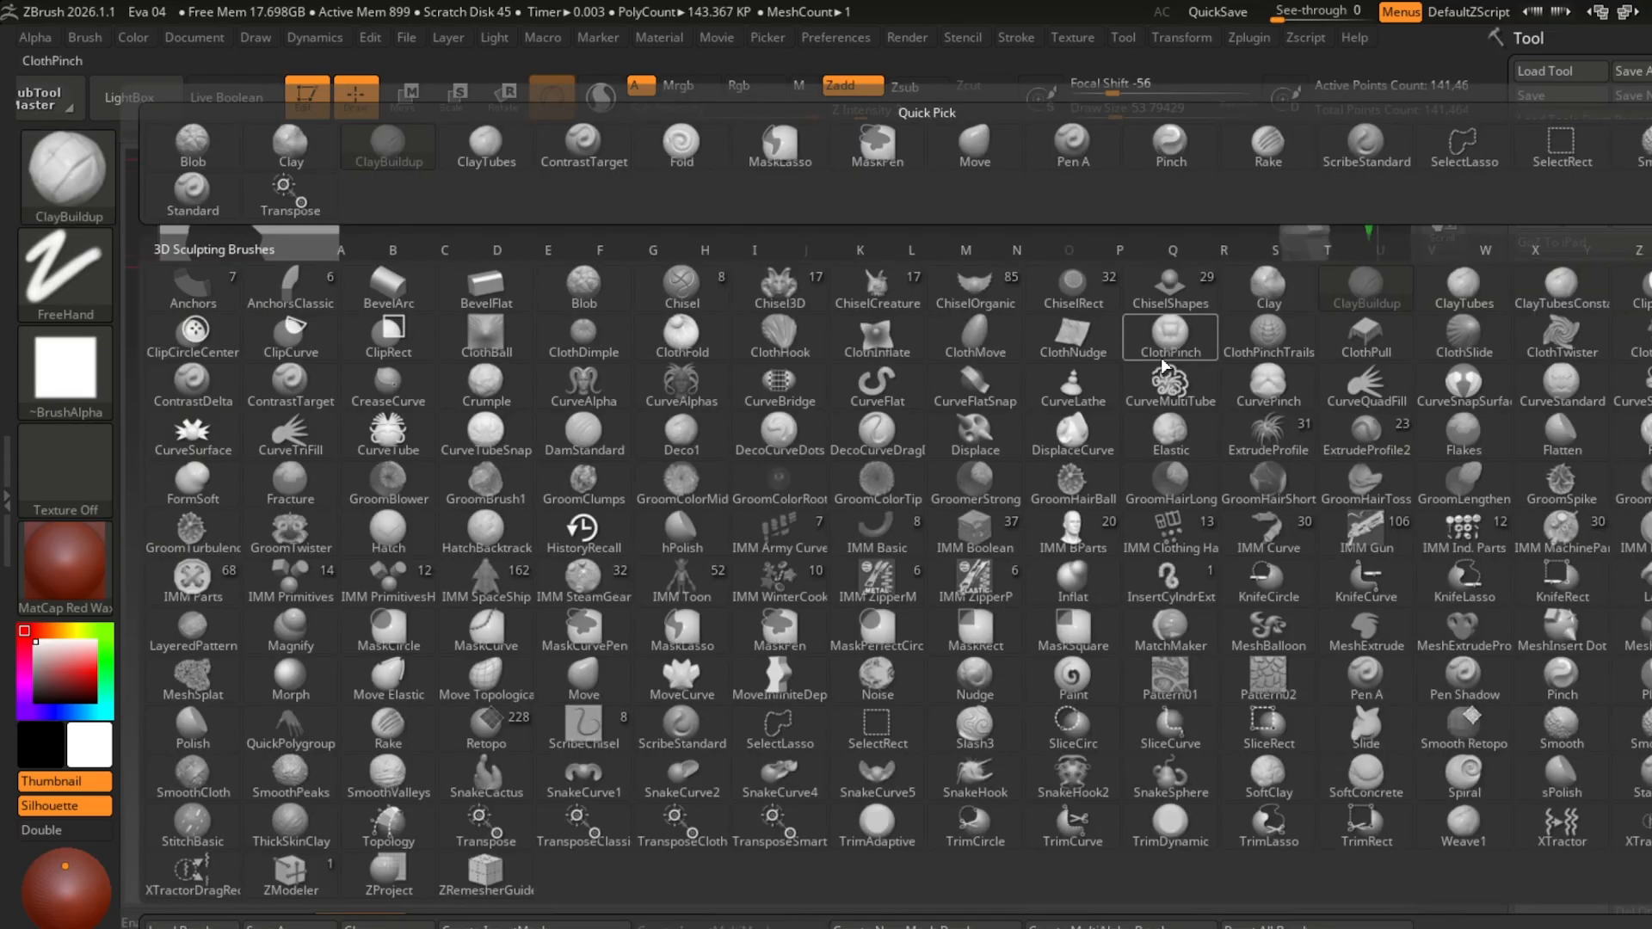
click(869, 436)
drag(710, 469, 565, 506)
key(ctrl+z)
key(ctrl+z)
key(b)
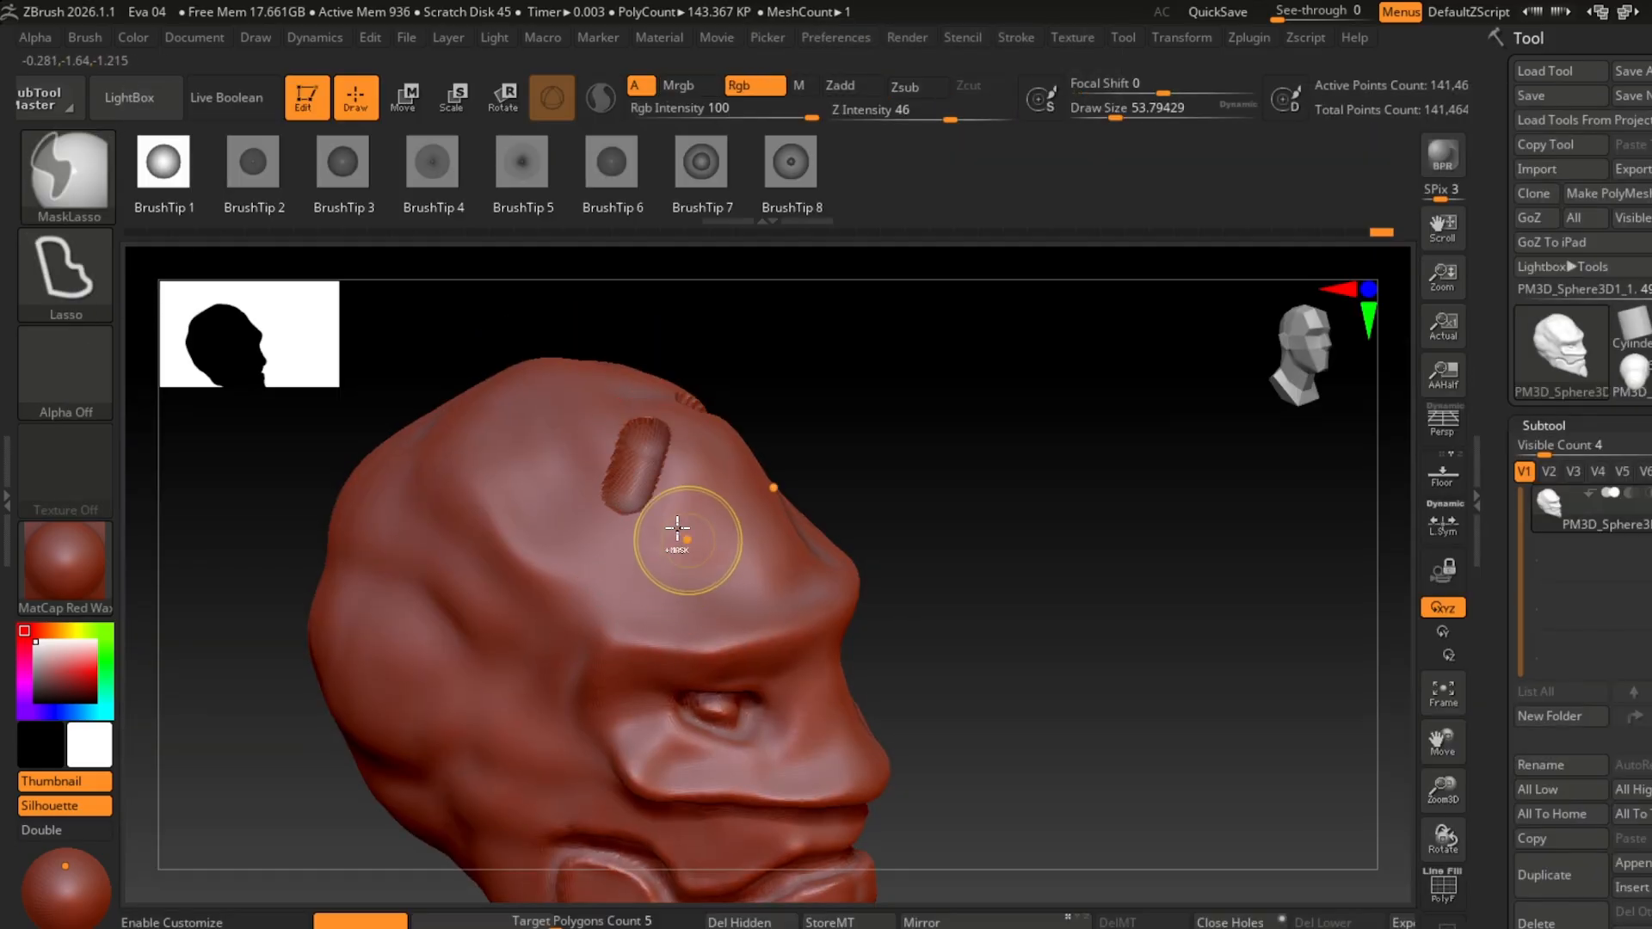
drag(675, 534, 372, 539)
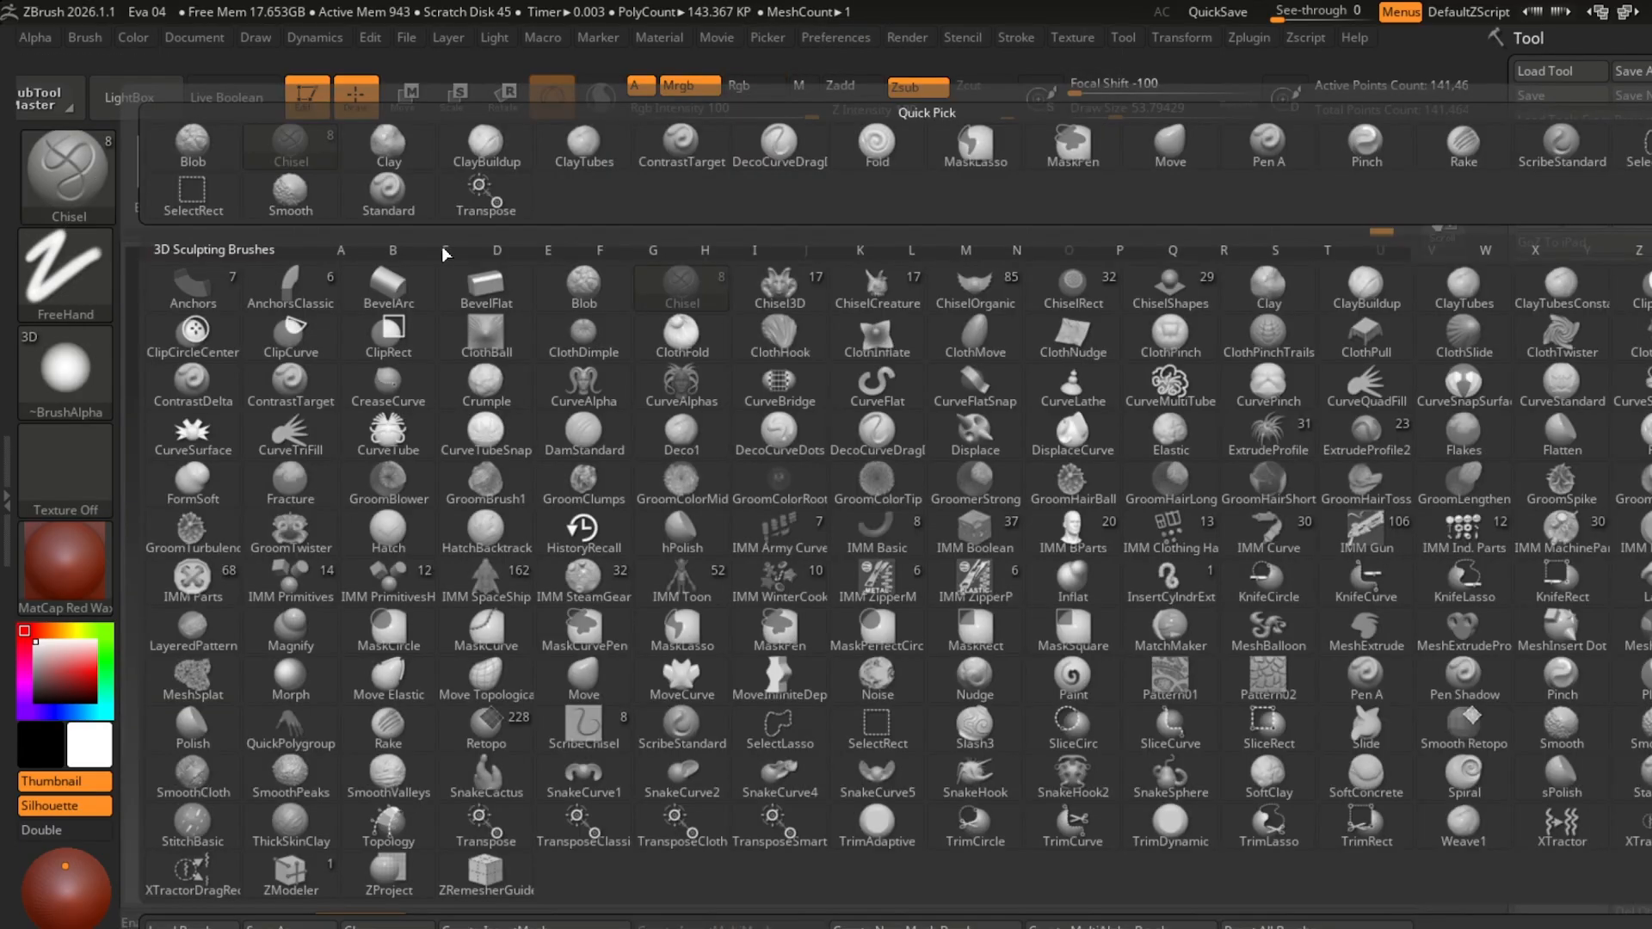
click(779, 144)
drag(611, 426, 534, 560)
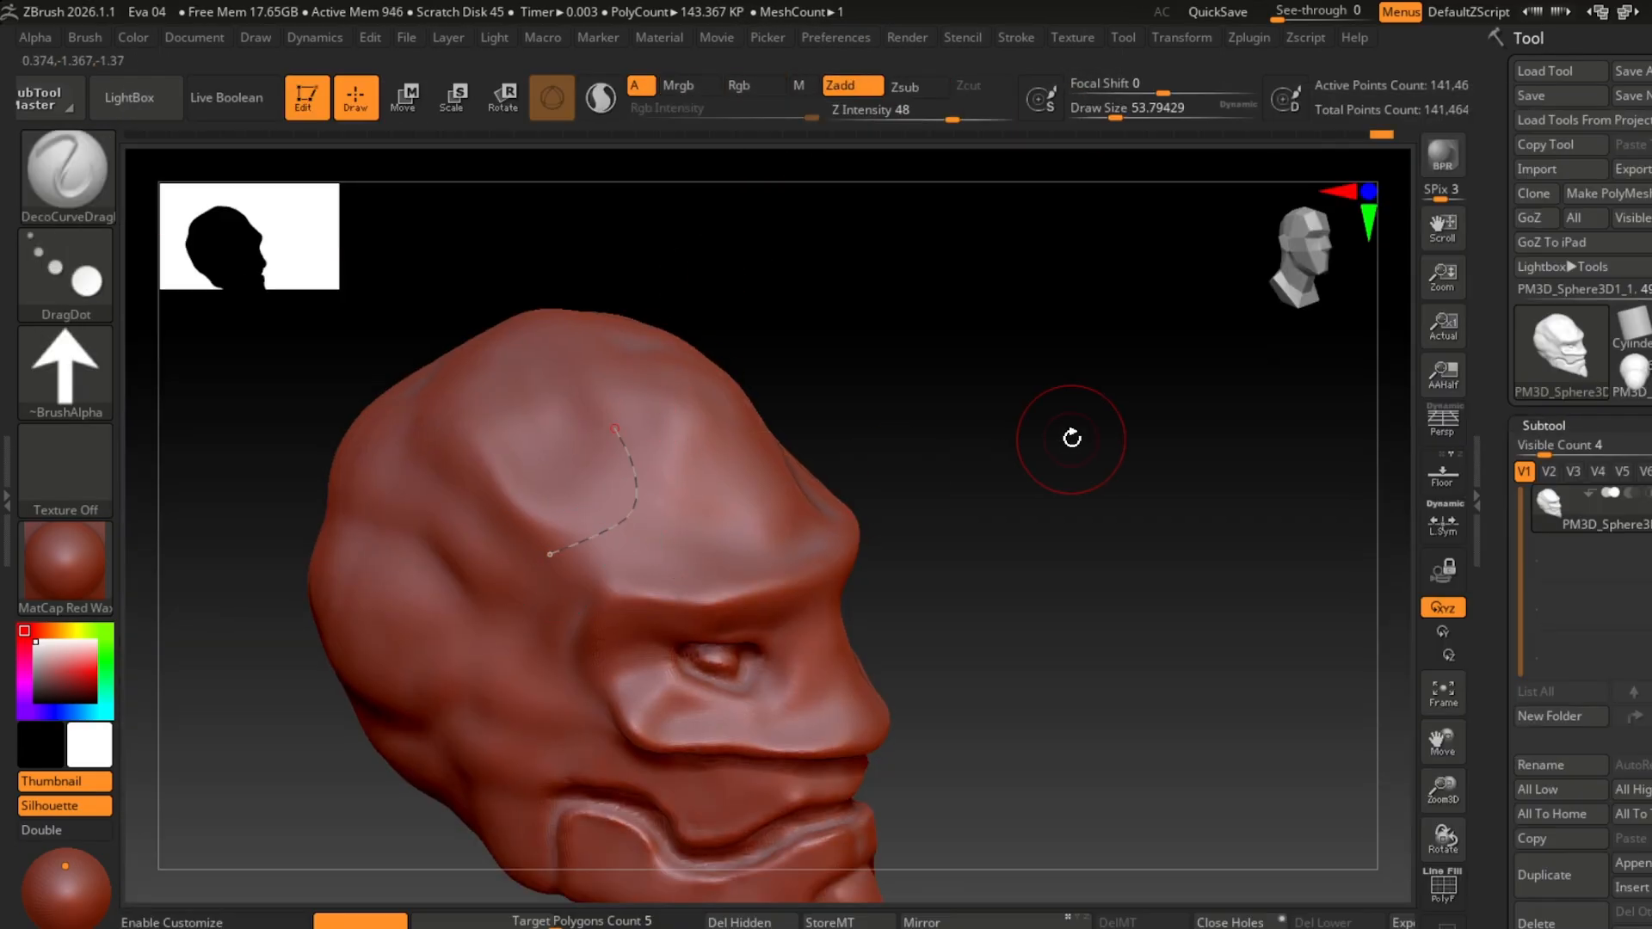
key(ctrl+z)
Step: Sculpt lightly above the brow ridge with the Standard brush, starting at Z Intensity 1
click(75, 213)
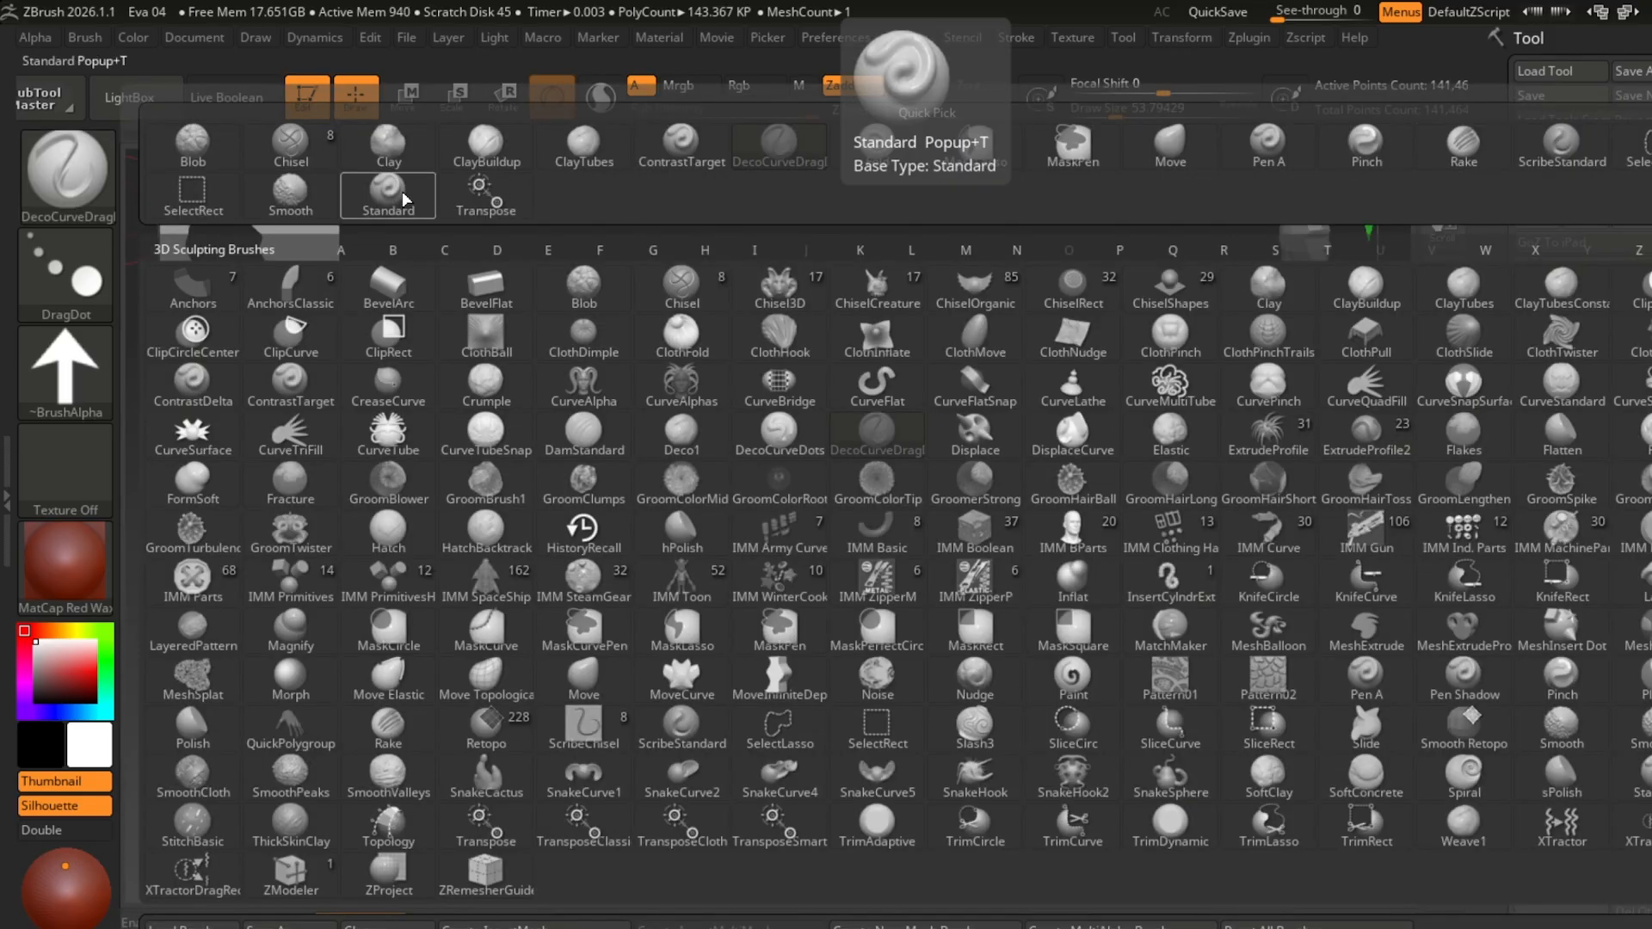
click(372, 177)
drag(921, 110, 847, 109)
drag(1102, 275, 1119, 413)
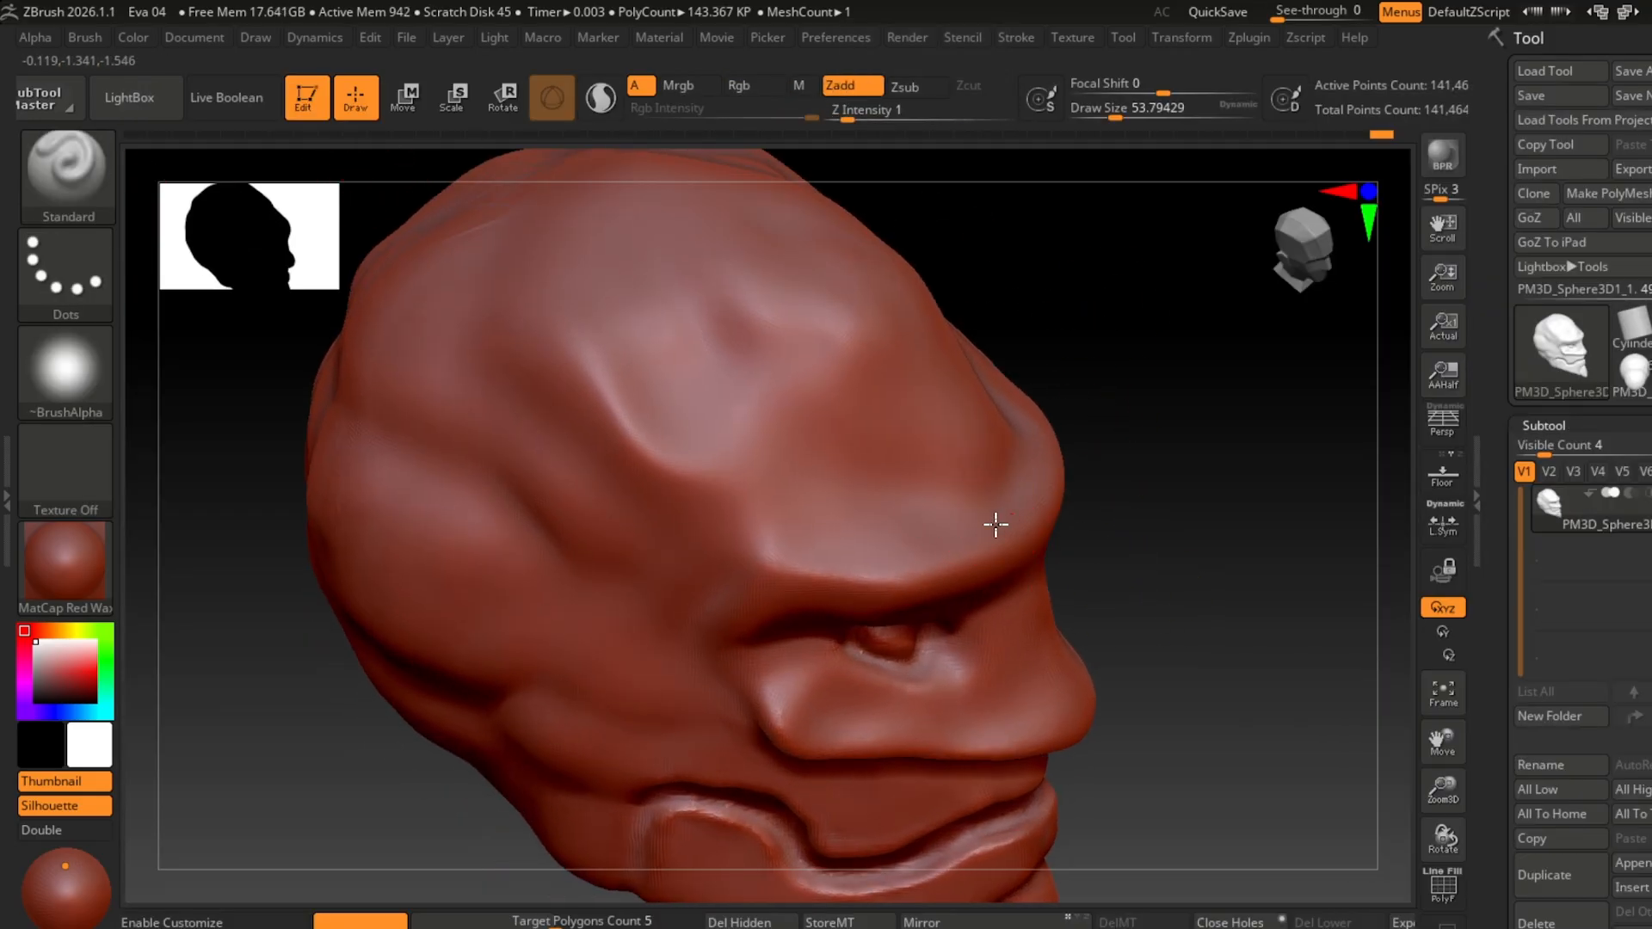
drag(903, 538, 778, 529)
mouse_move(779, 528)
right_down()
mouse_move(941, 456)
mouse_move(918, 565)
mouse_move(955, 490)
right_up()
Step: Build up the middle of the forehead above the brow with the Standard brush at draw size about 37, using Z Intensity 10 and 6
drag(1115, 110, 1109, 109)
drag(766, 392, 970, 501)
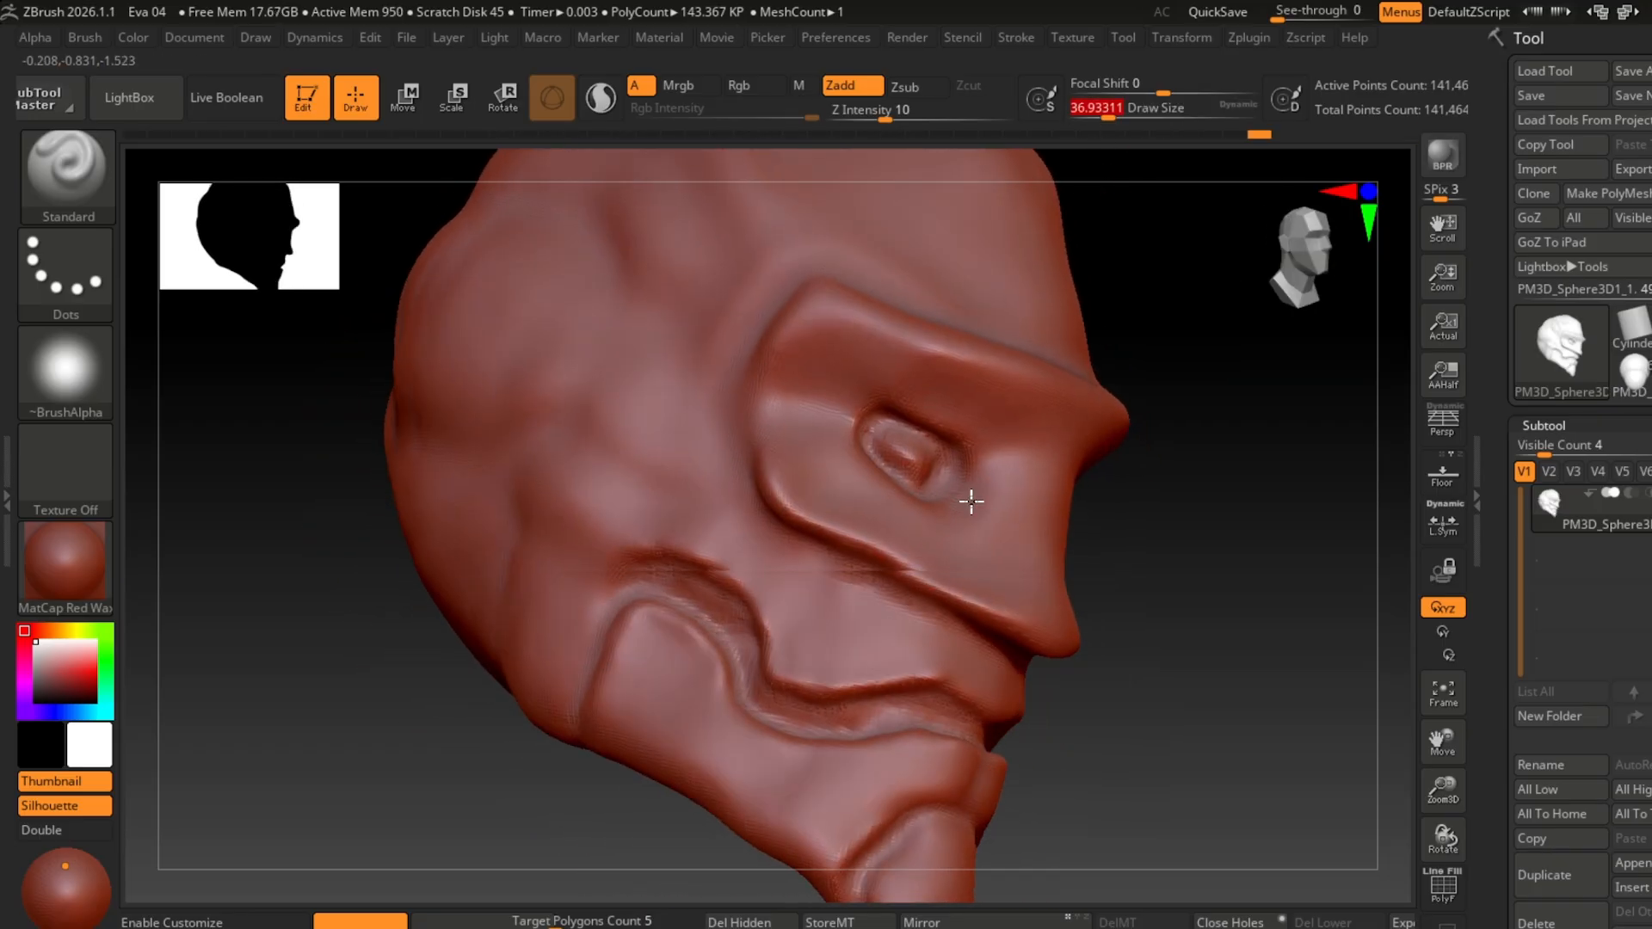
mouse_move(969, 502)
right_down()
mouse_move(948, 513)
mouse_move(941, 580)
mouse_move(679, 717)
right_up()
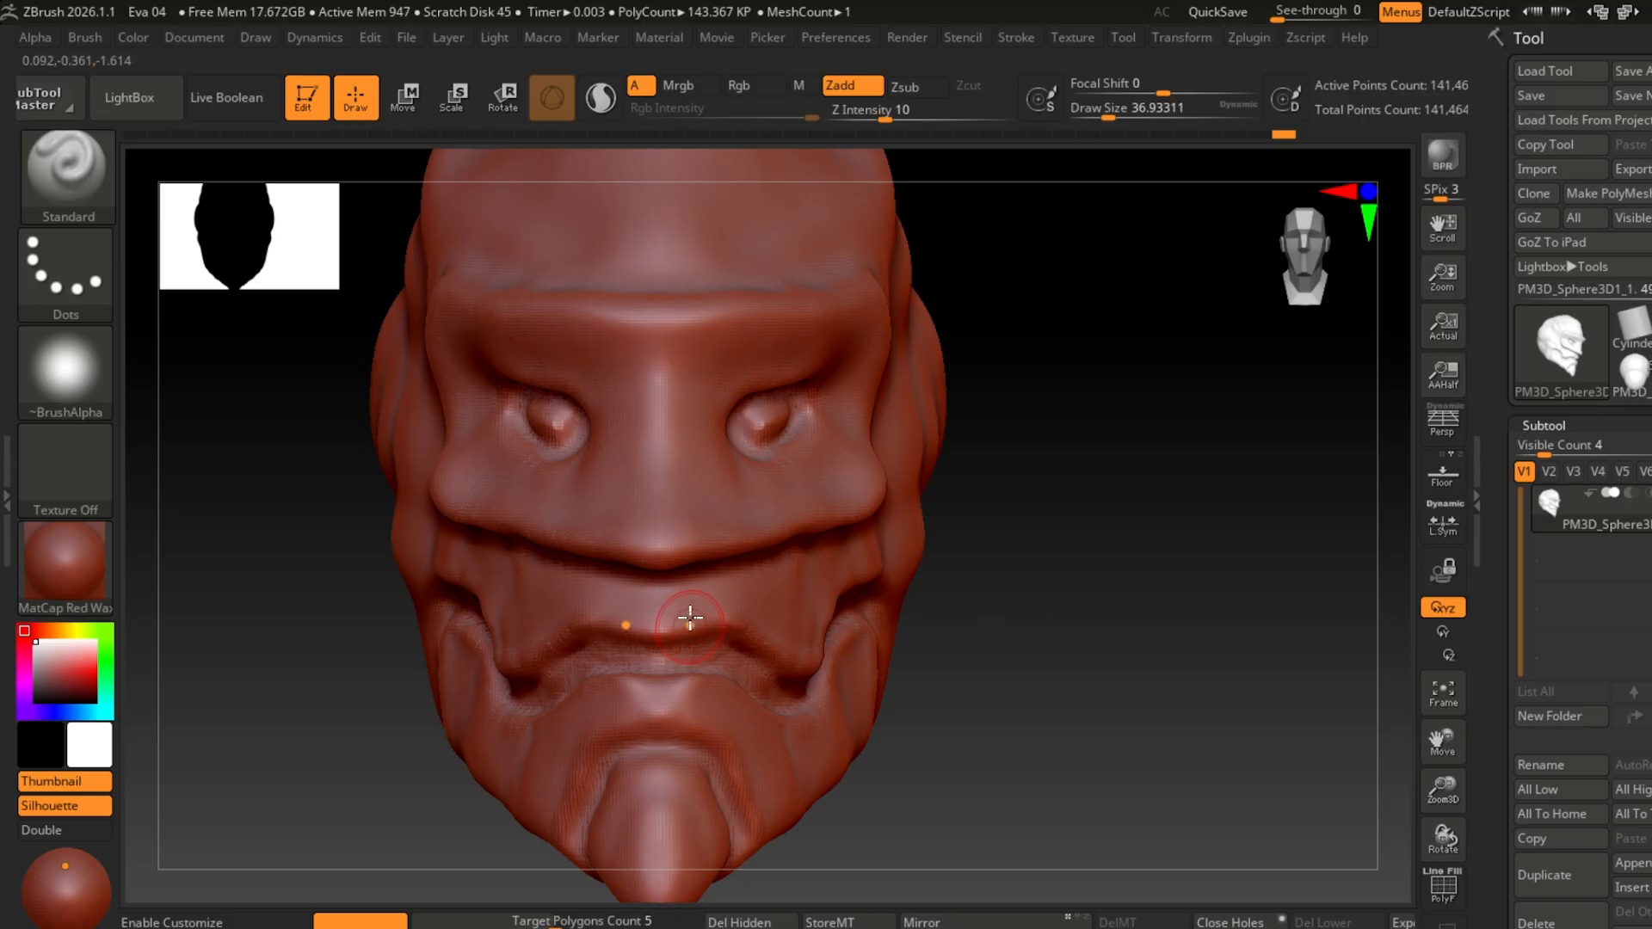
mouse_move(690, 617)
right_down()
mouse_move(995, 527)
mouse_move(771, 531)
mouse_move(597, 620)
right_up()
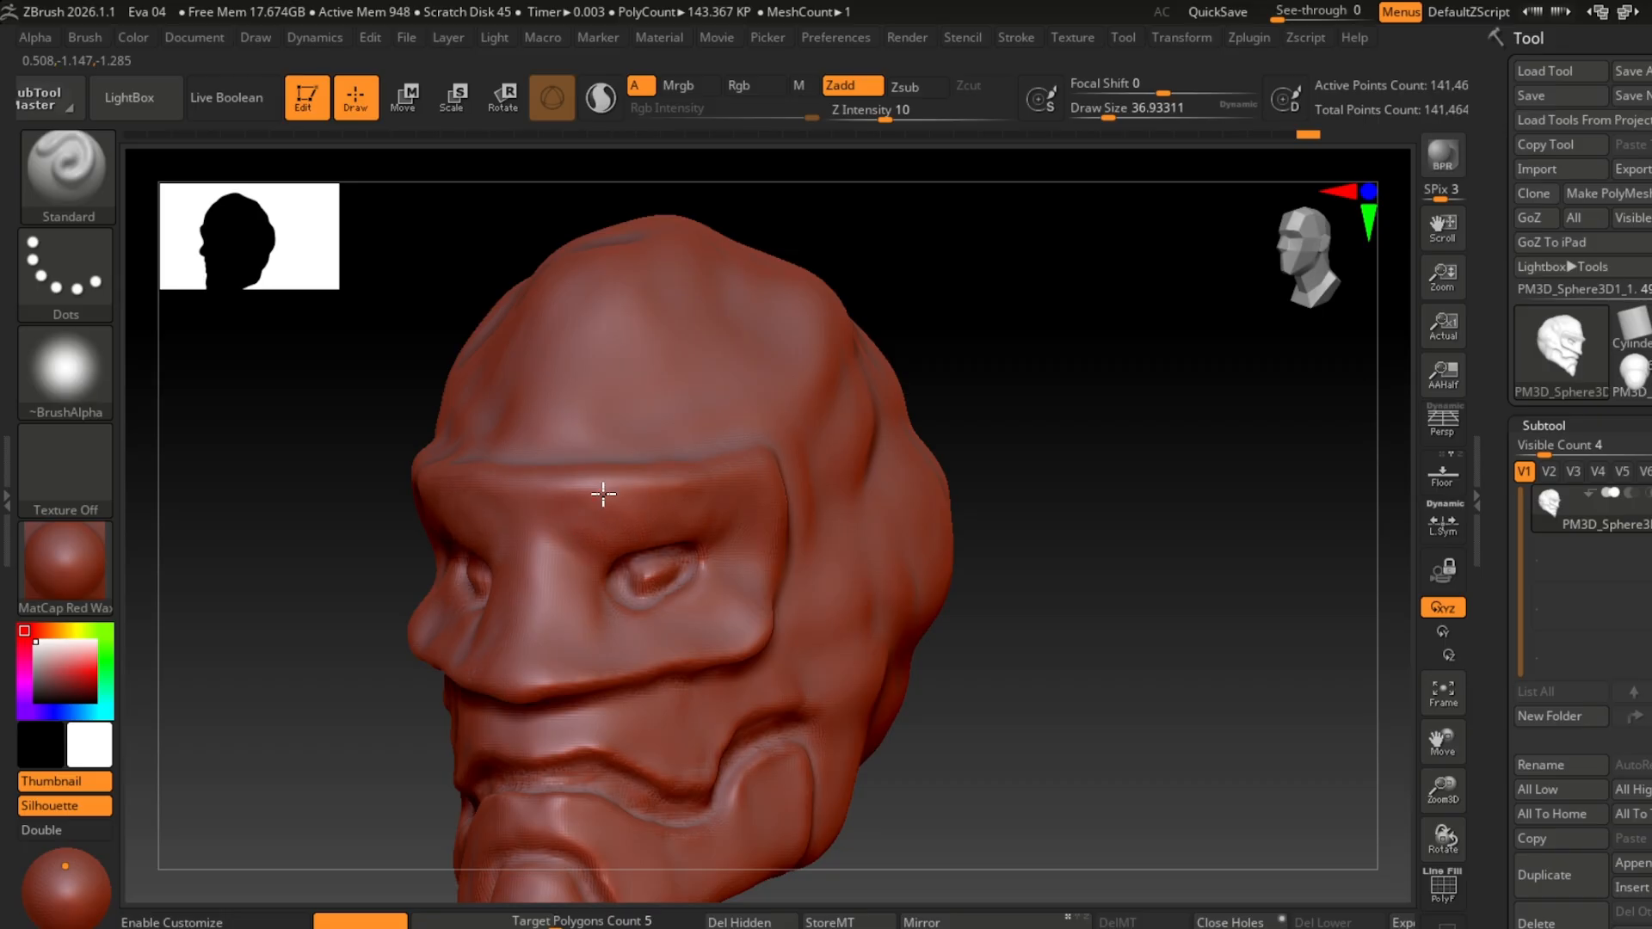
right_drag(741, 509, 730, 602)
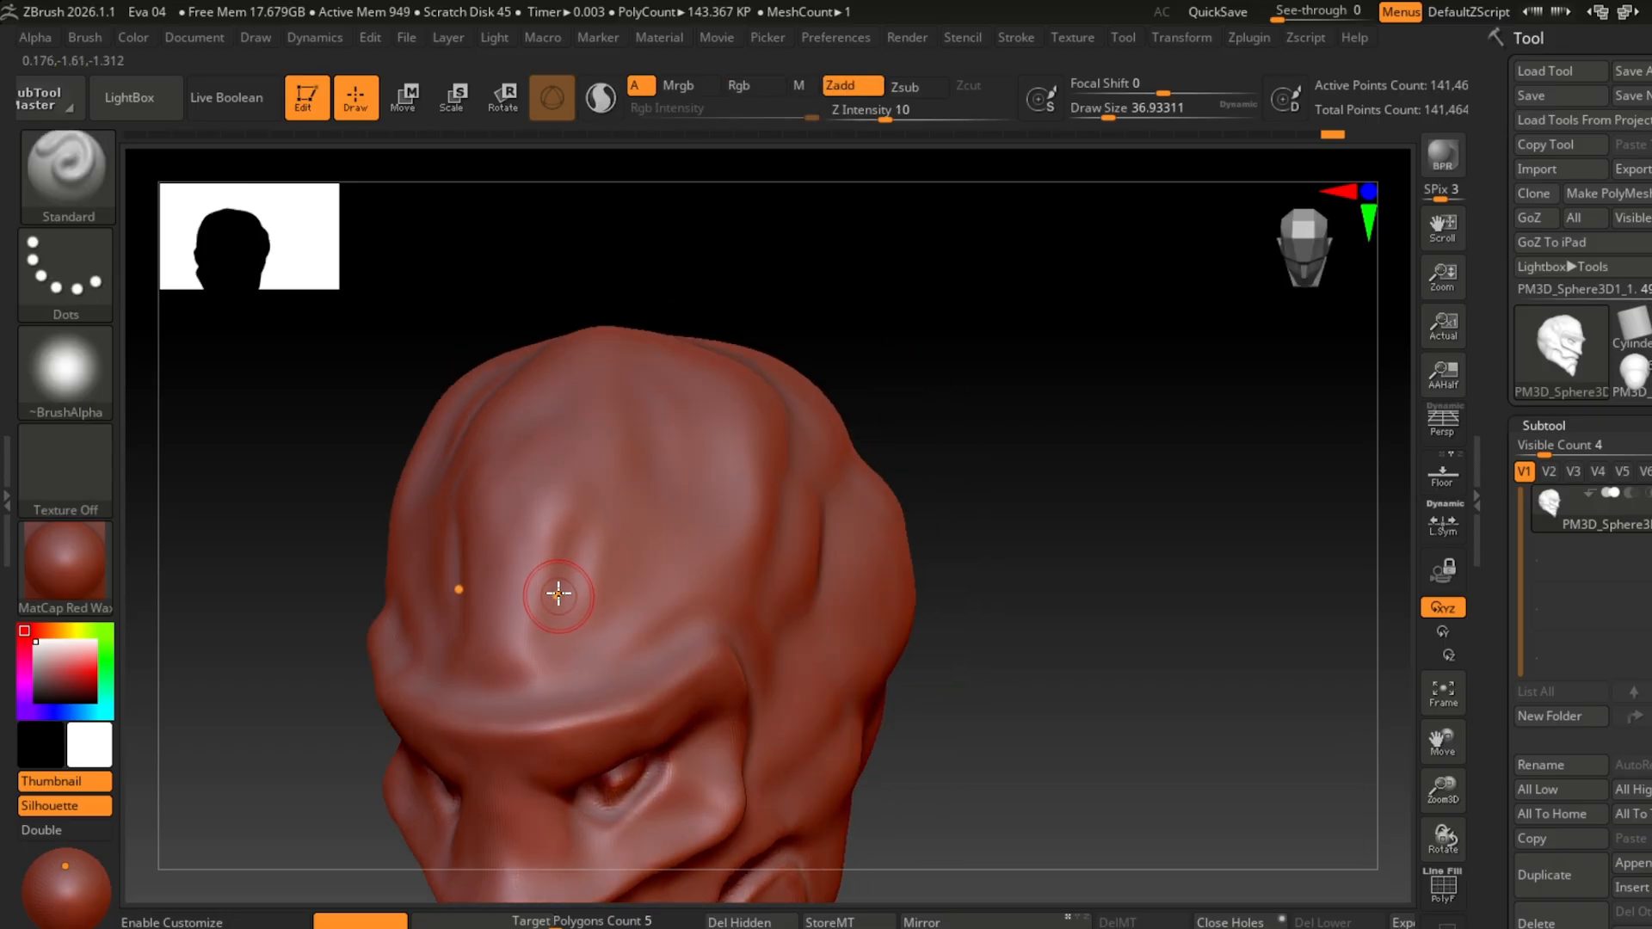
right_drag(549, 592, 662, 632)
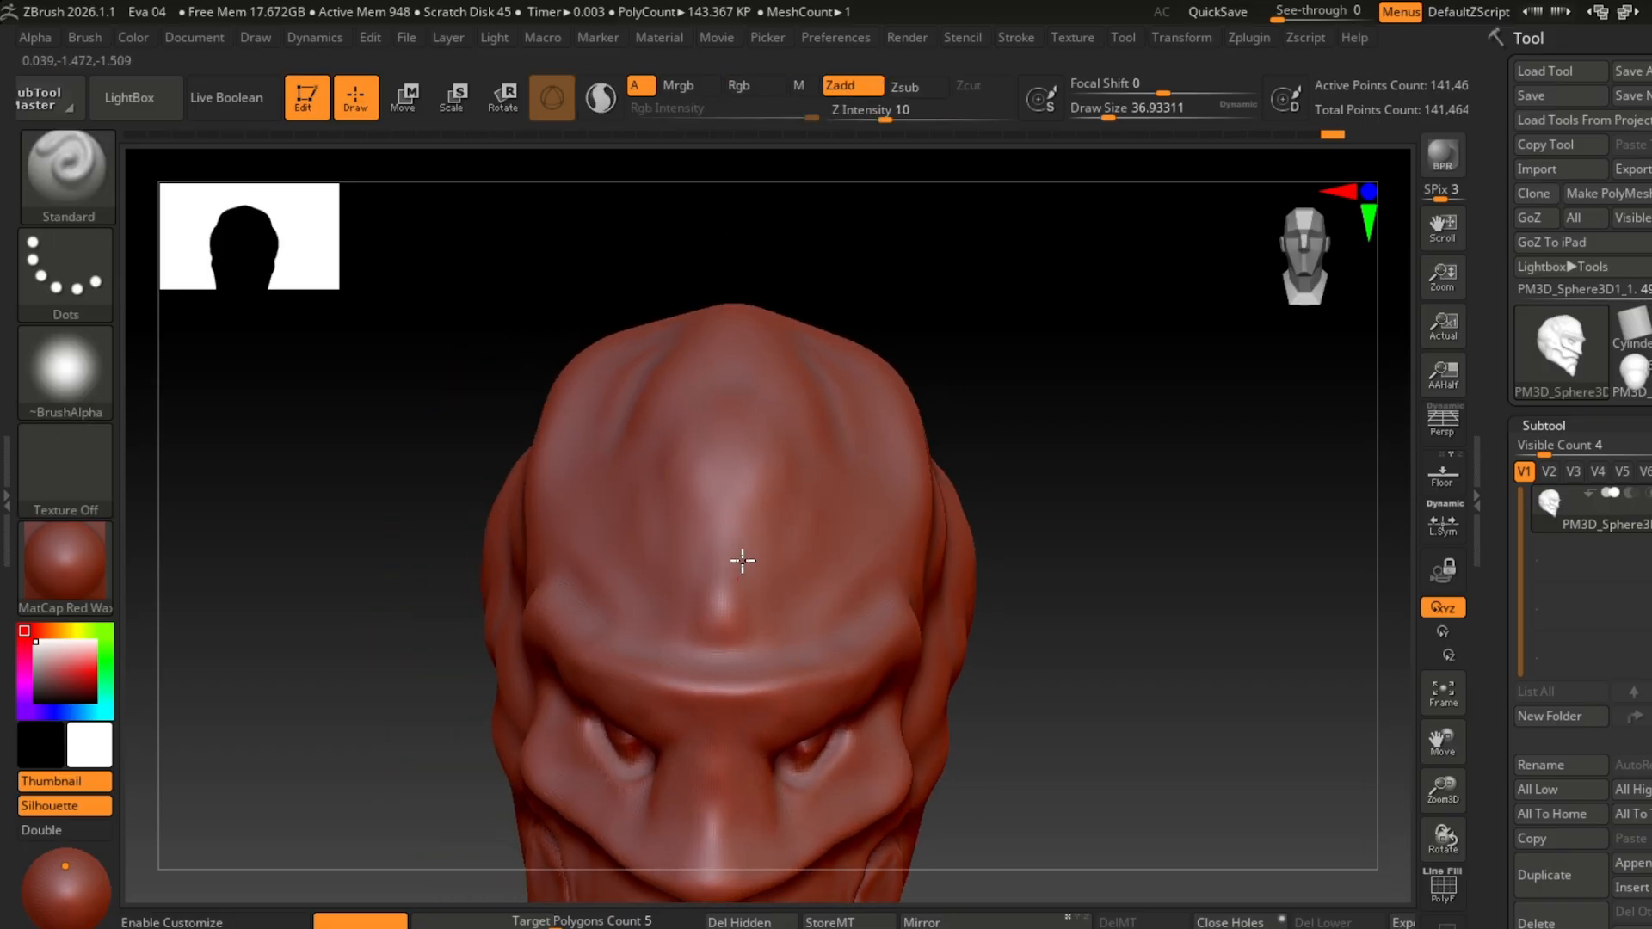
drag(766, 561, 754, 506)
right_drag(822, 533, 699, 571)
click(874, 113)
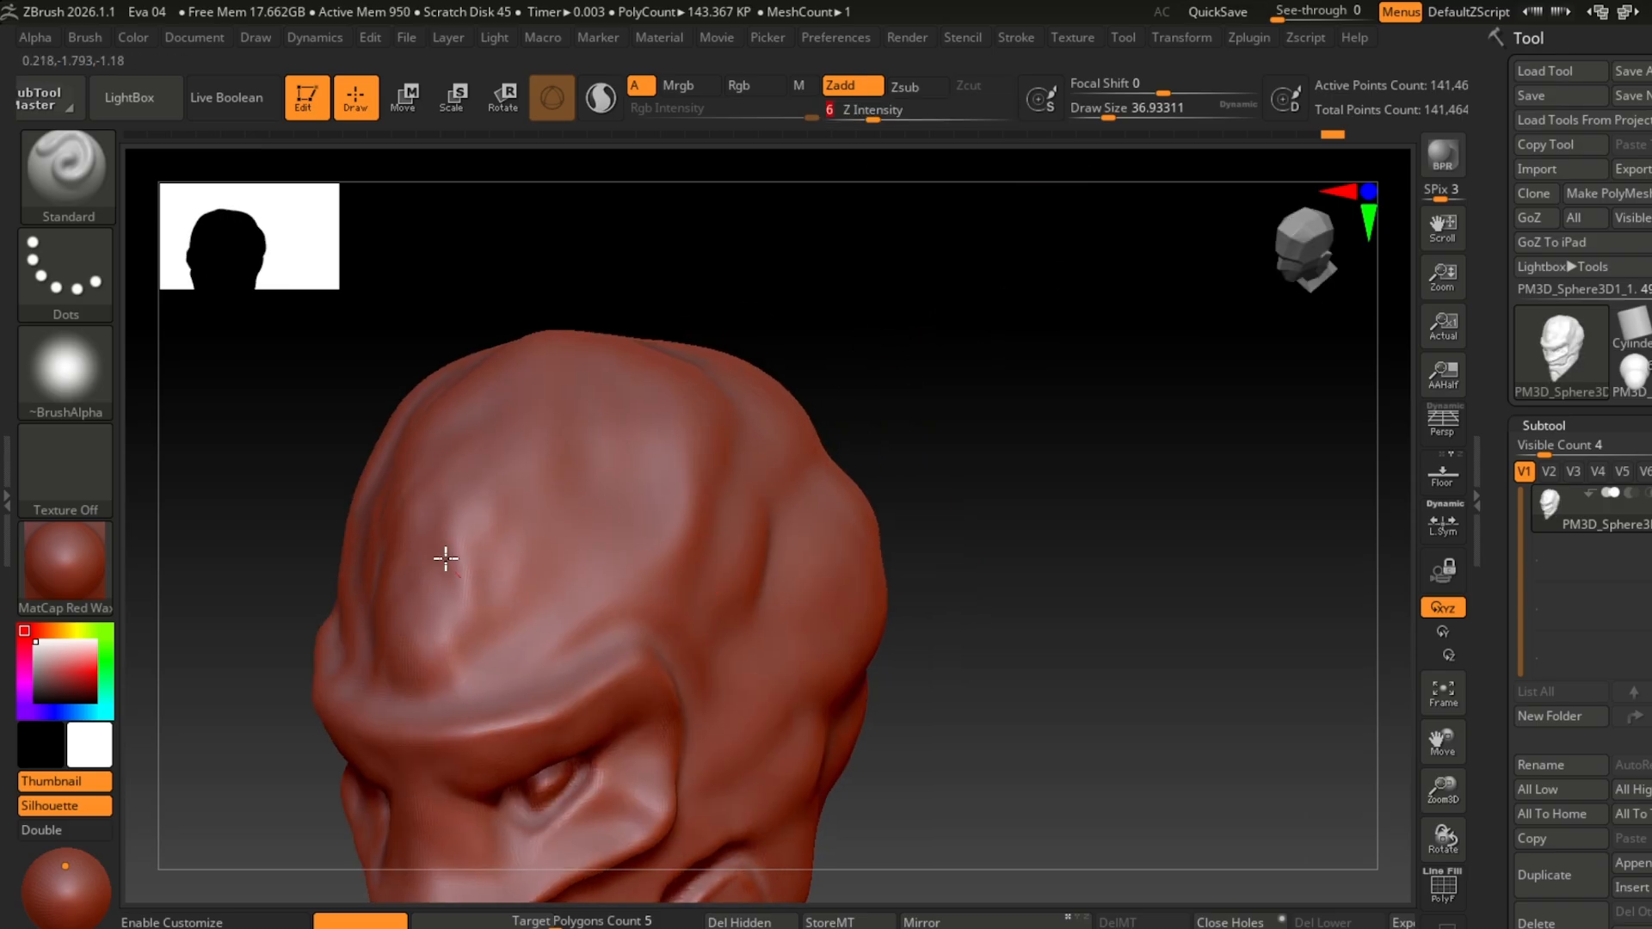
Step: Layer fine ClayBuildup strokes across the forehead and temples at Z Intensity 3
click(69, 175)
click(1396, 289)
click(878, 116)
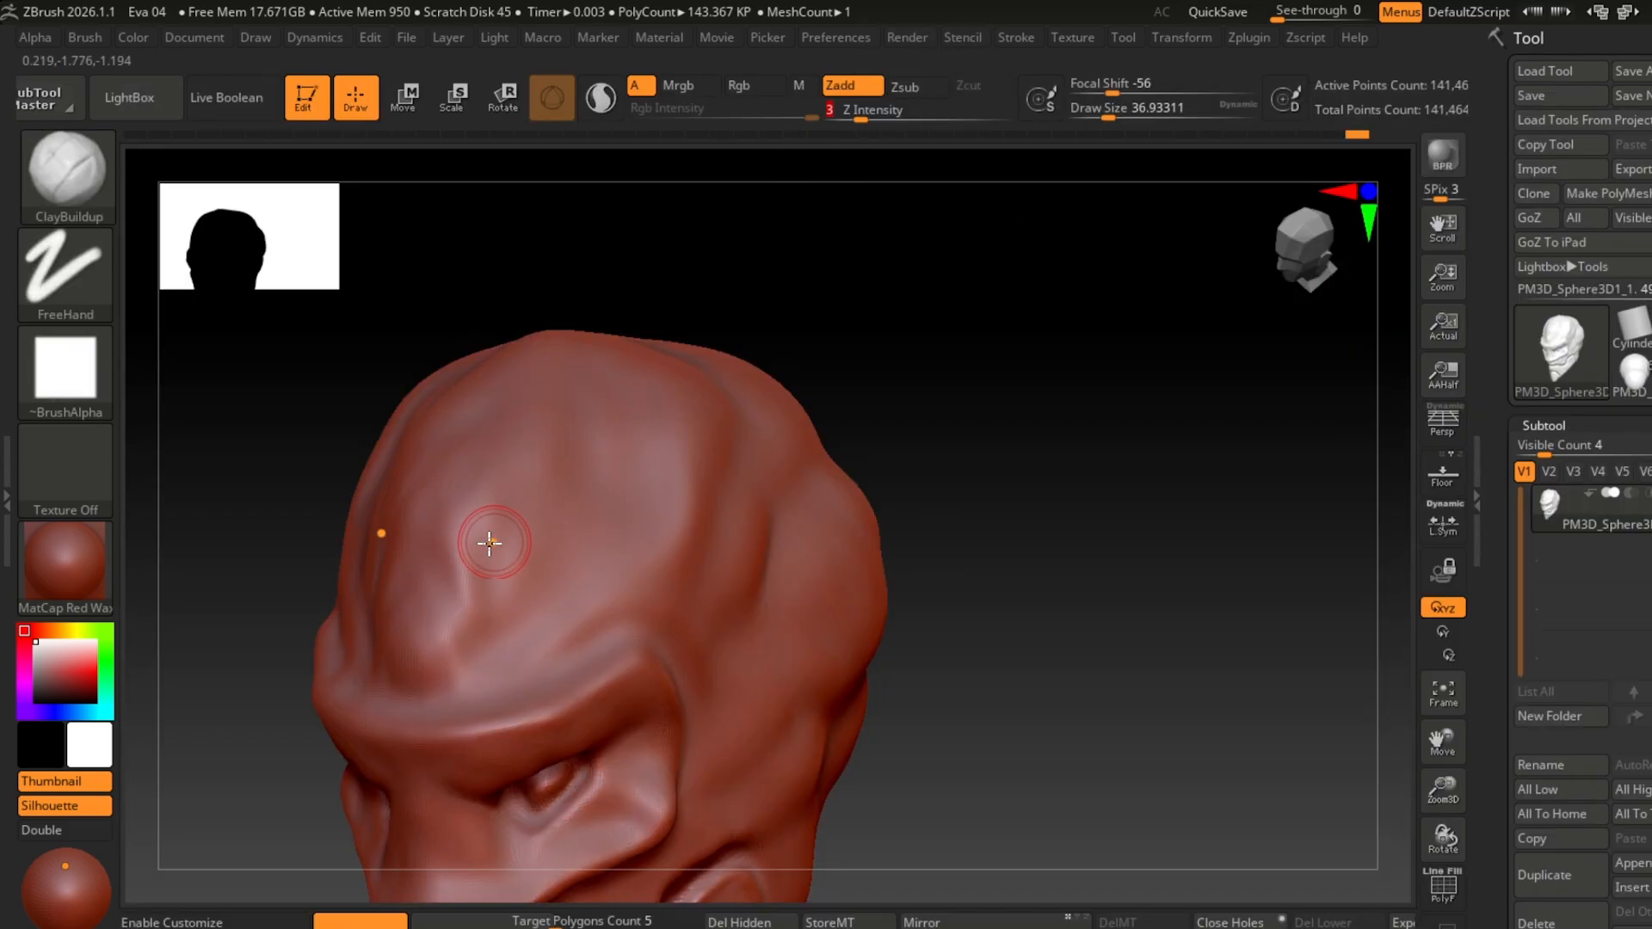
drag(487, 546, 499, 564)
mouse_move(478, 472)
mouse_down()
mouse_move(530, 540)
mouse_move(461, 635)
mouse_up()
drag(616, 482, 569, 559)
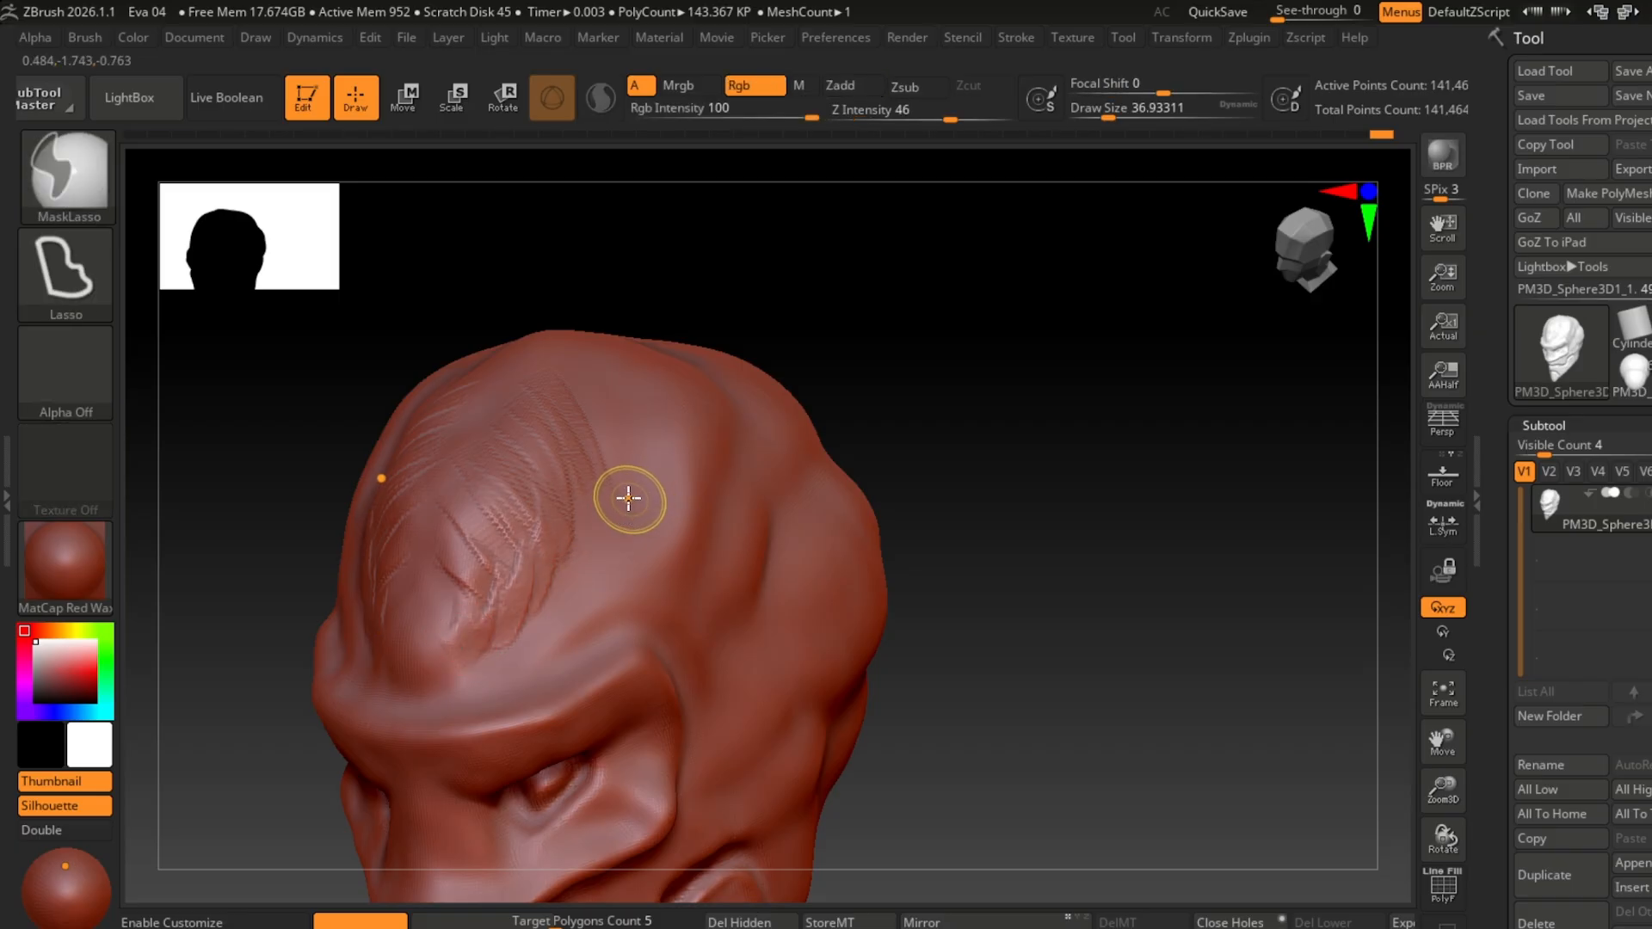
drag(635, 512, 515, 644)
right_drag(572, 357, 649, 464)
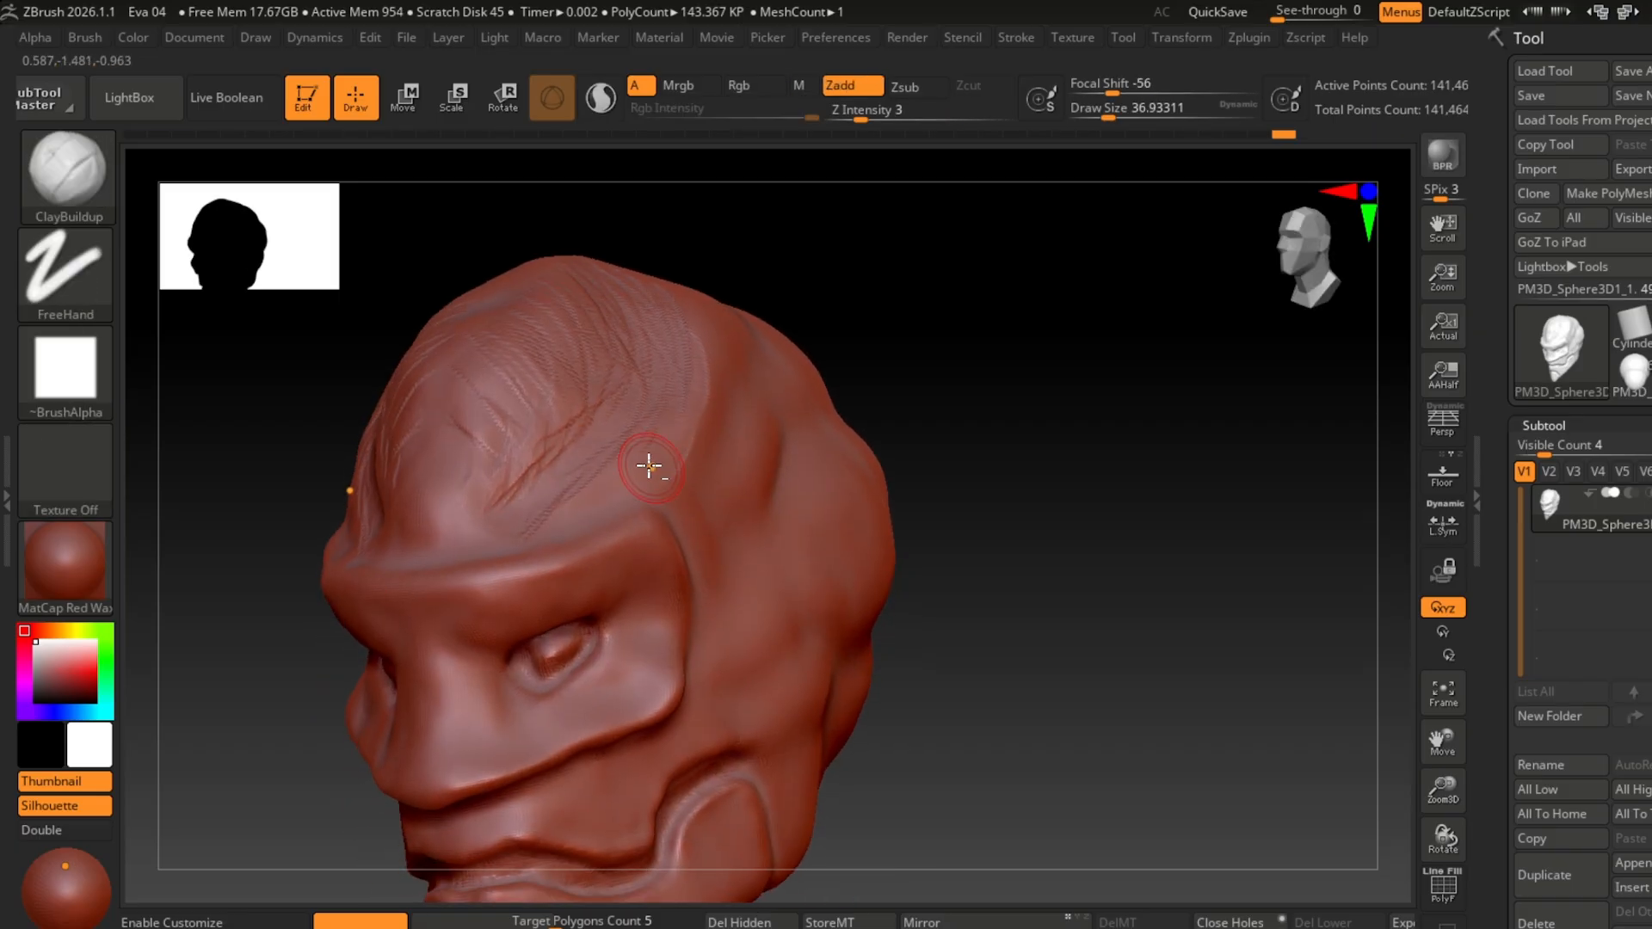
mouse_move(491, 519)
right_down()
mouse_move(634, 464)
mouse_move(523, 520)
right_up()
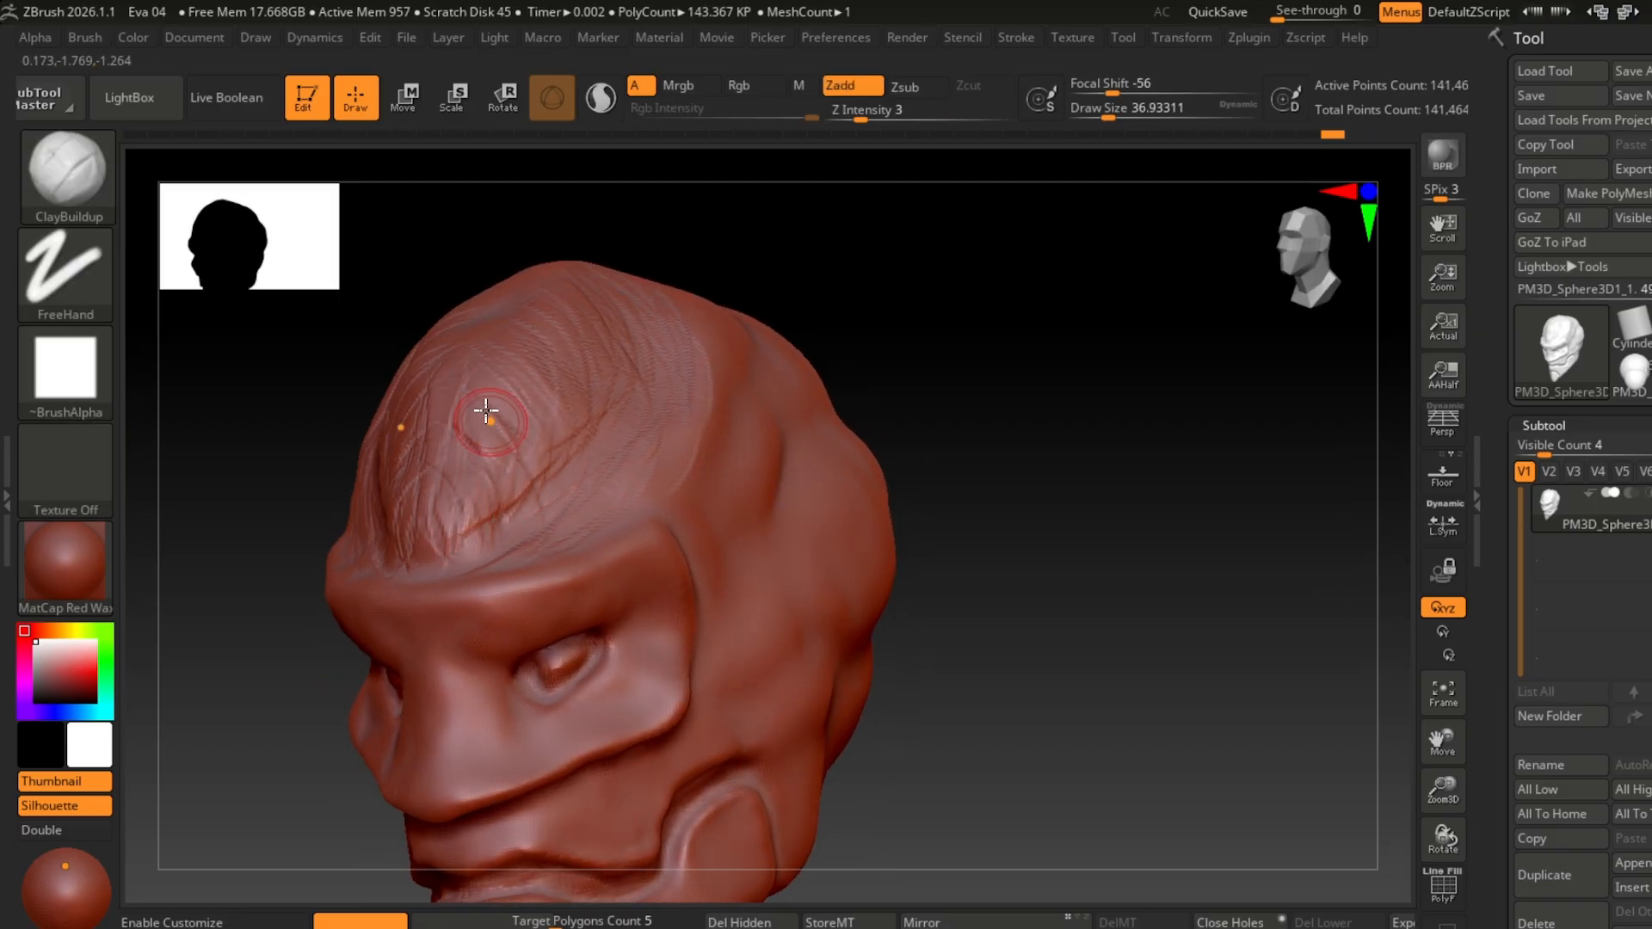
Step: Smooth the layered forehead strokes into the surrounding skull surface
right_drag(486, 412, 472, 479)
mouse_move(920, 568)
alt+mouse_down()
mouse_move(999, 487)
mouse_move(1042, 508)
alt+mouse_up()
shift+drag(719, 538, 778, 435)
mouse_move(733, 439)
right_down()
mouse_move(929, 482)
mouse_move(819, 480)
mouse_move(845, 450)
mouse_move(1261, 251)
mouse_move(1095, 380)
mouse_move(1267, 265)
mouse_move(1139, 591)
right_up()
mouse_move(1139, 590)
alt+right_down()
mouse_move(1041, 697)
mouse_move(1009, 645)
alt+right_up()
Step: Reshape the back and sides of the skull with the Move brush at draw size about 90
key(b)
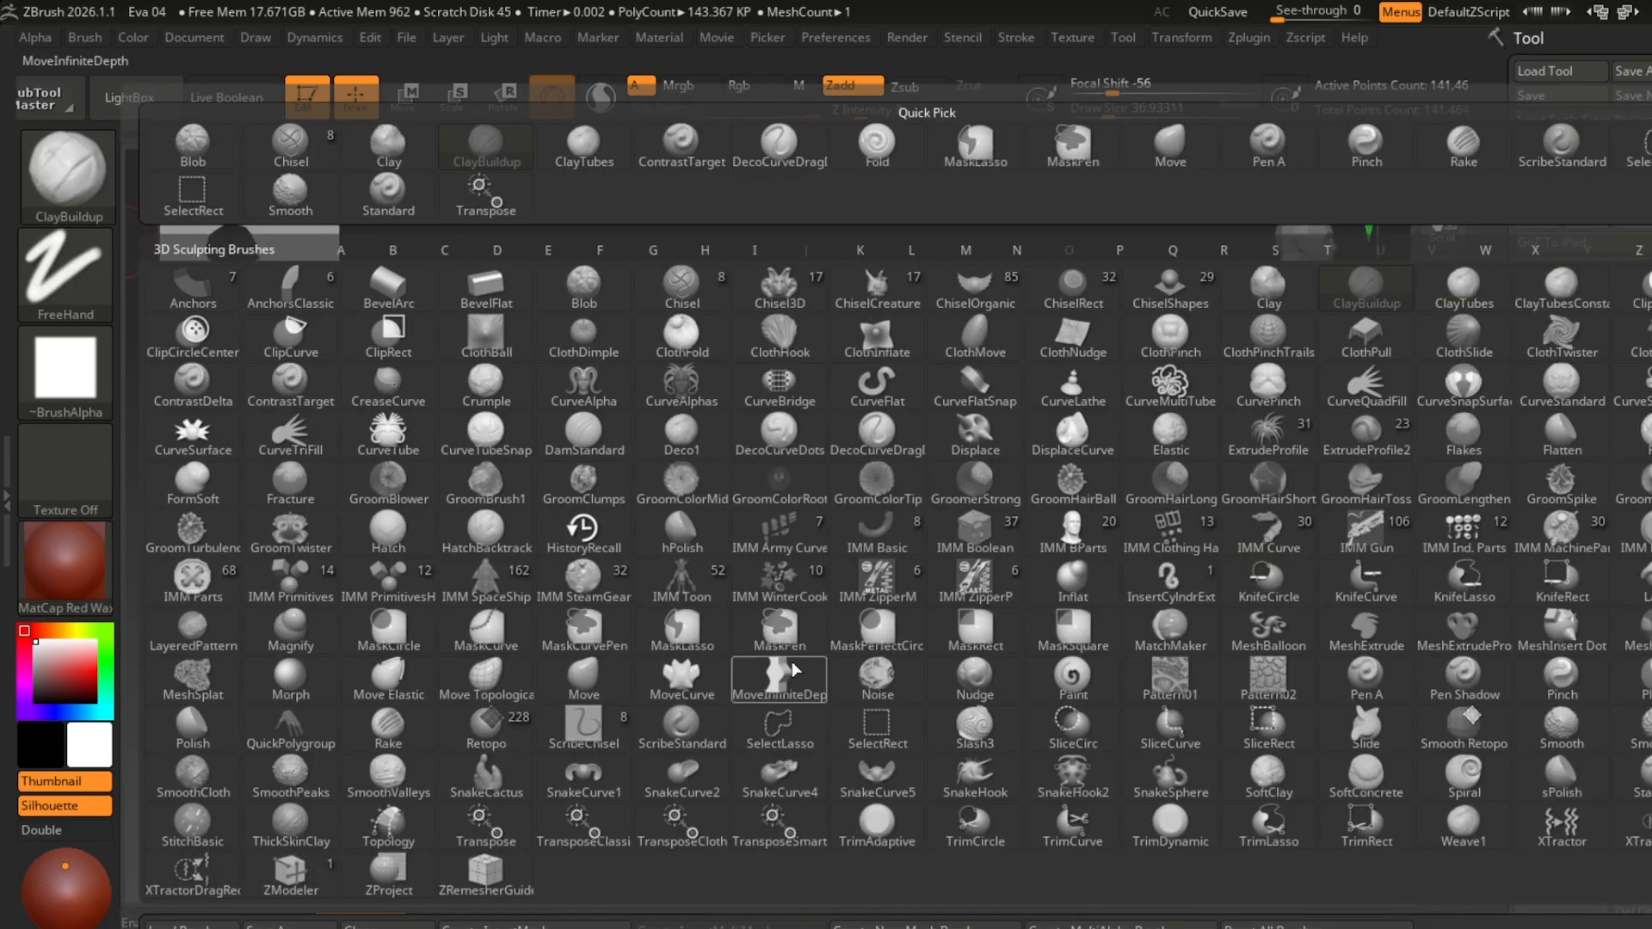
click(586, 675)
drag(1106, 109, 1145, 109)
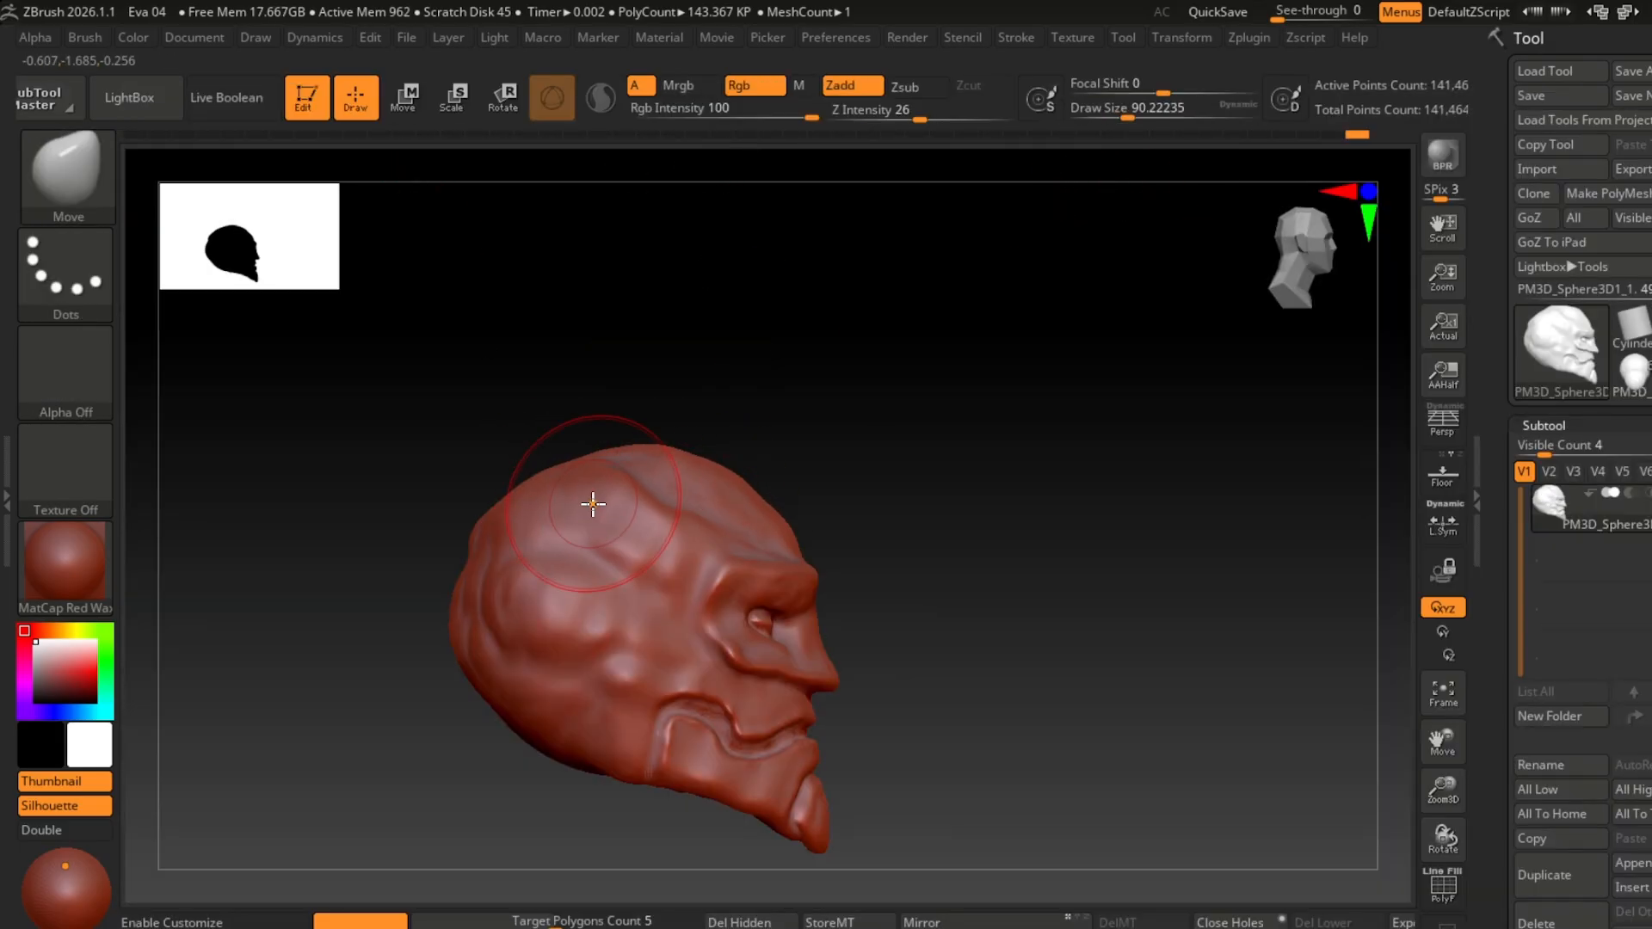
mouse_move(1043, 648)
alt+right_down()
mouse_move(1047, 623)
mouse_move(1014, 582)
alt+right_up()
drag(634, 674, 631, 655)
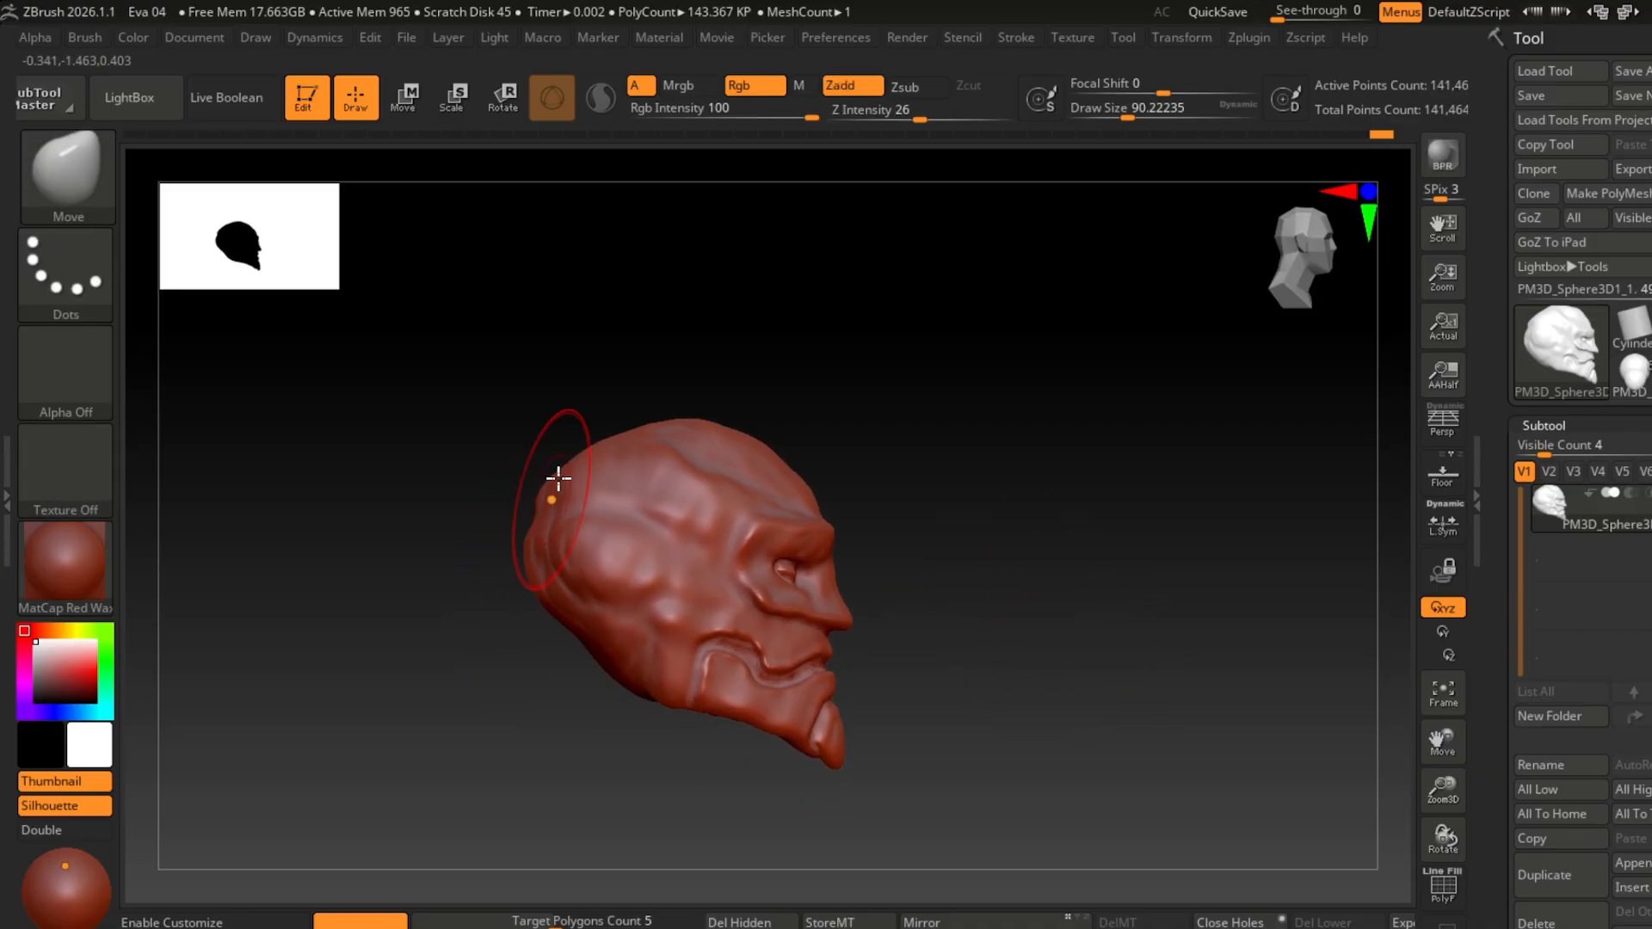
right_drag(548, 560, 855, 641)
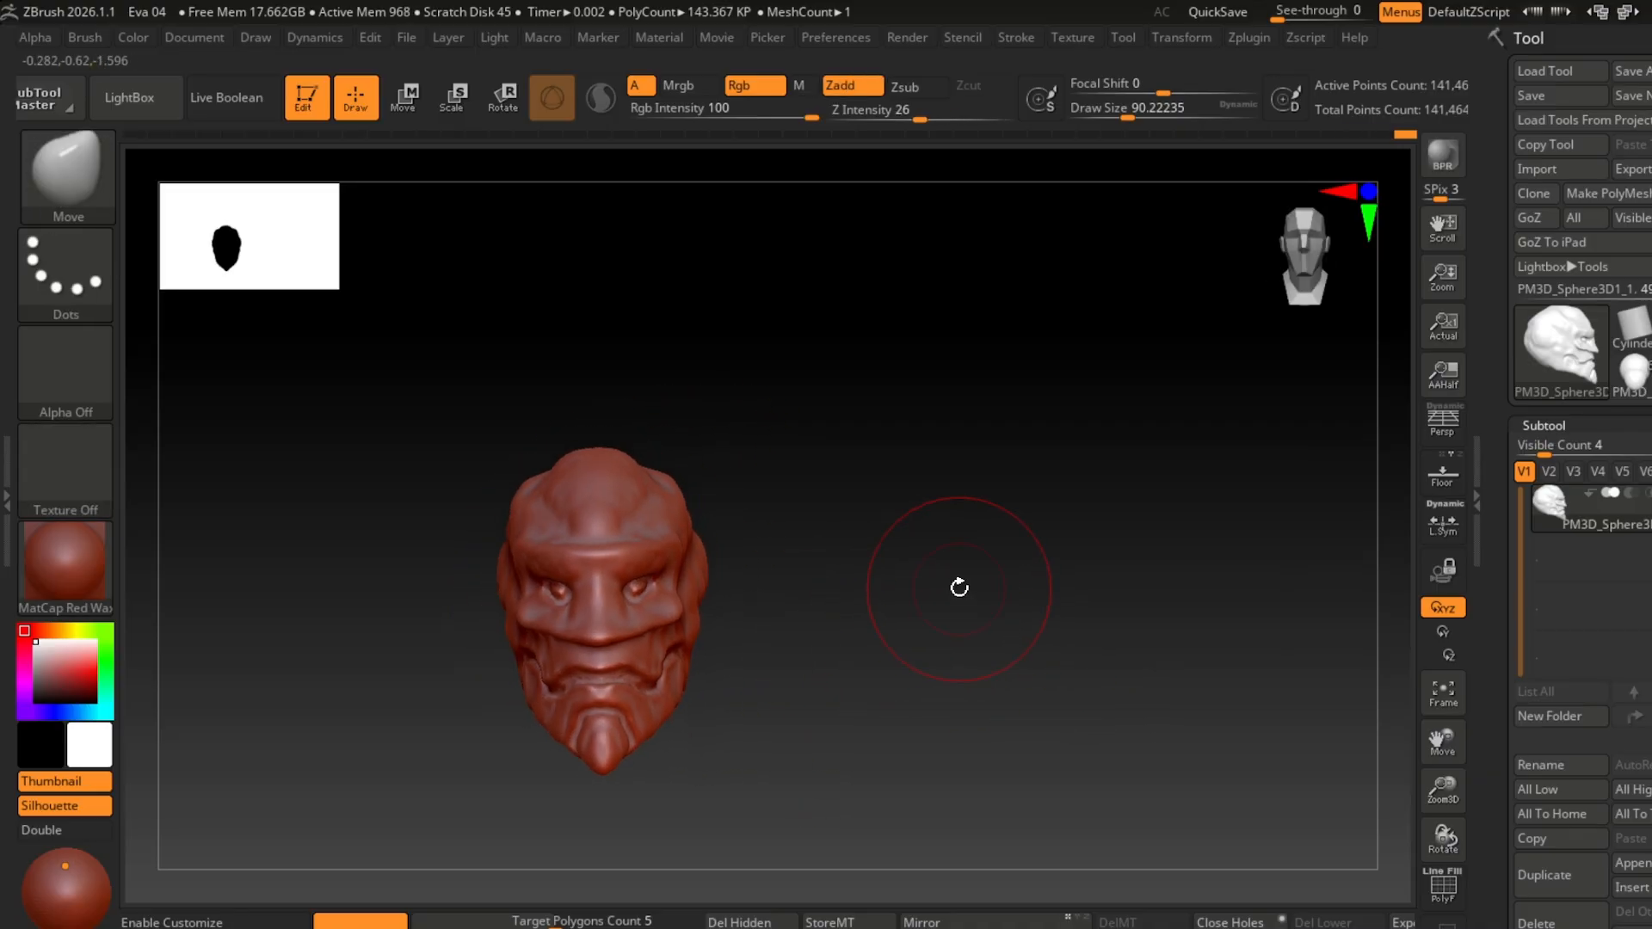
alt+right_drag(960, 587, 982, 508)
mouse_move(981, 508)
ctrl+right_down()
mouse_move(881, 531)
mouse_move(781, 494)
mouse_move(884, 546)
mouse_move(800, 551)
ctrl+right_up()
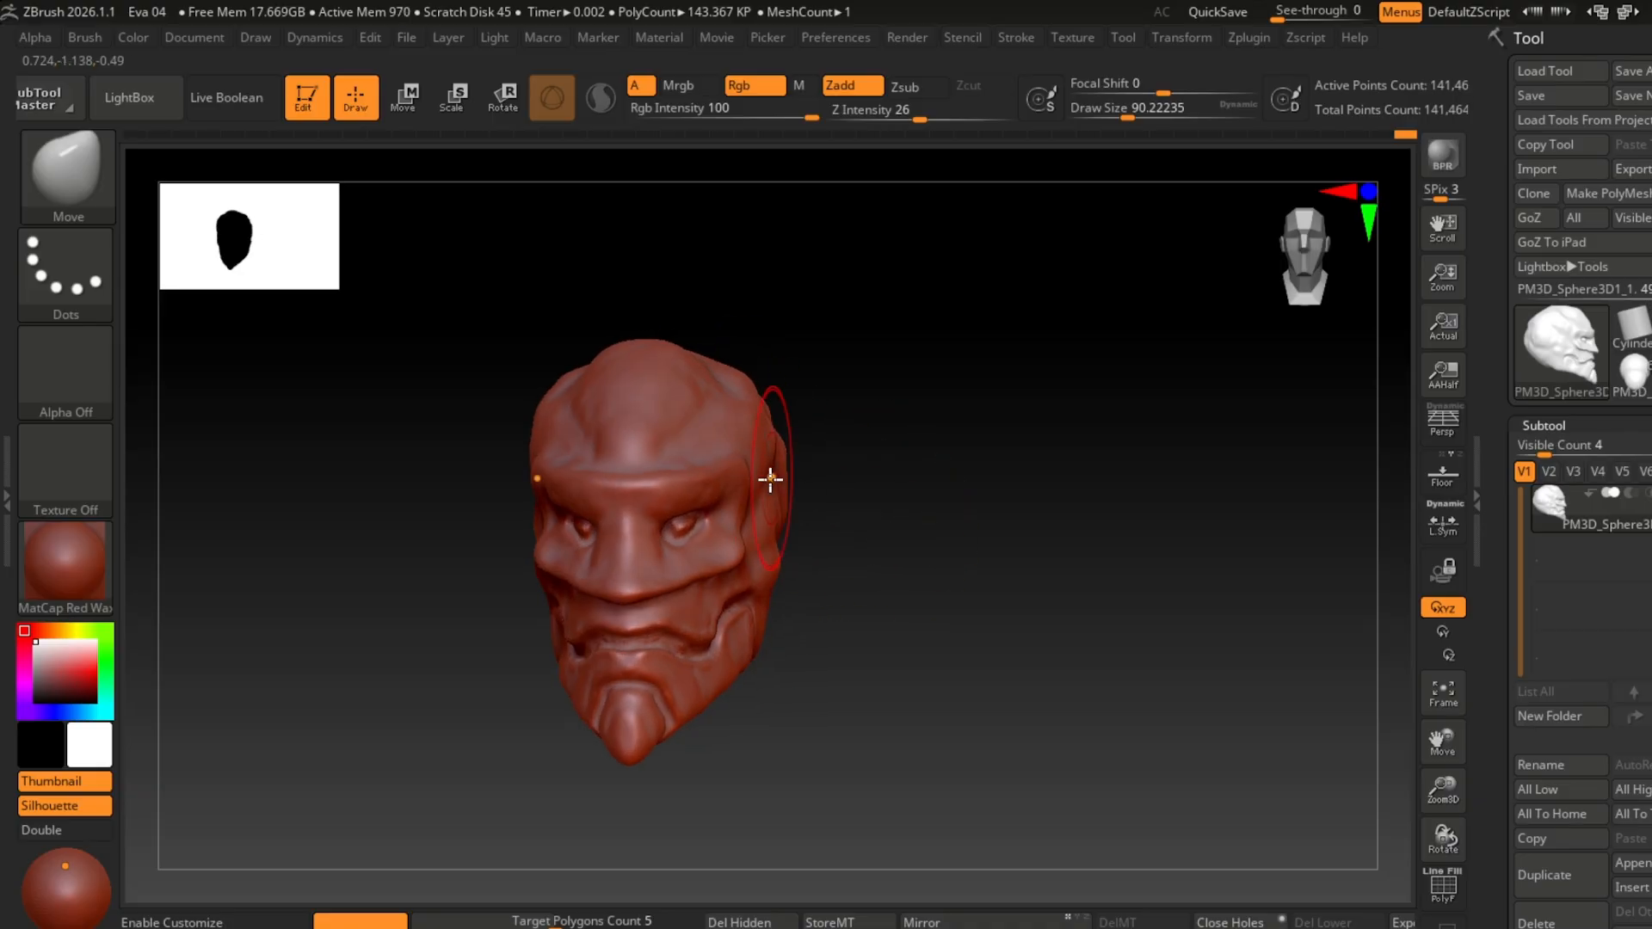
right_drag(771, 480, 833, 513)
Step: Set the masking brush to MaskPen and try a mask stroke on the underside of the head
click(1306, 288)
mouse_move(1265, 499)
right_down()
mouse_move(979, 534)
mouse_move(966, 509)
mouse_move(775, 473)
right_up()
click(95, 195)
ctrl+click(93, 193)
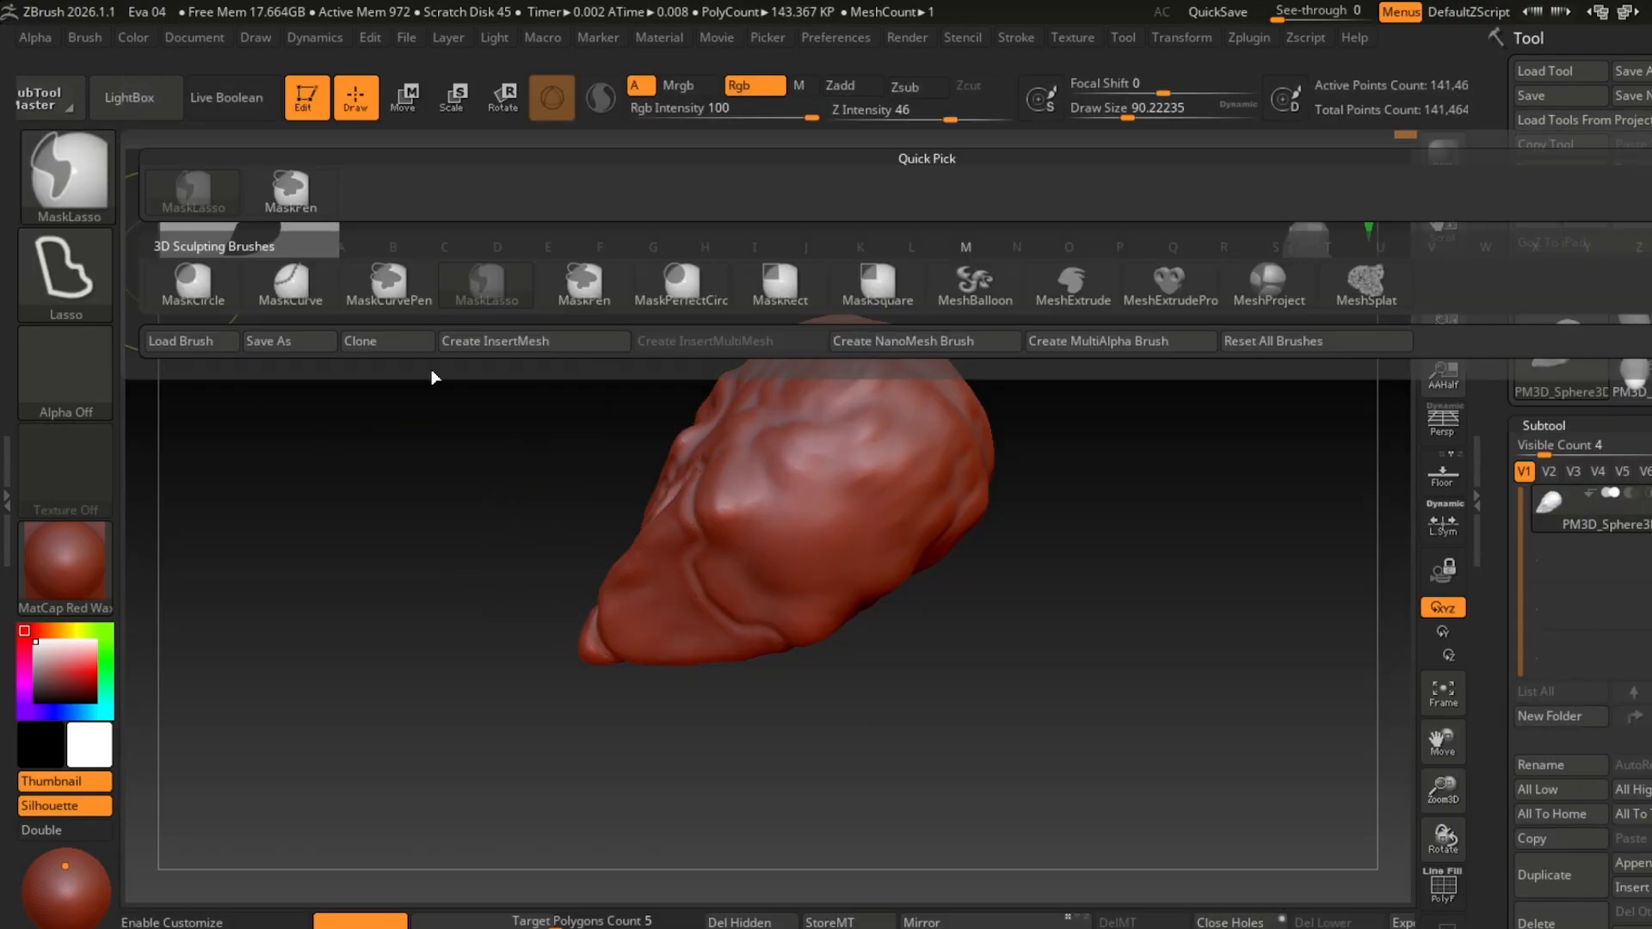
mouse_move(396, 302)
click(586, 288)
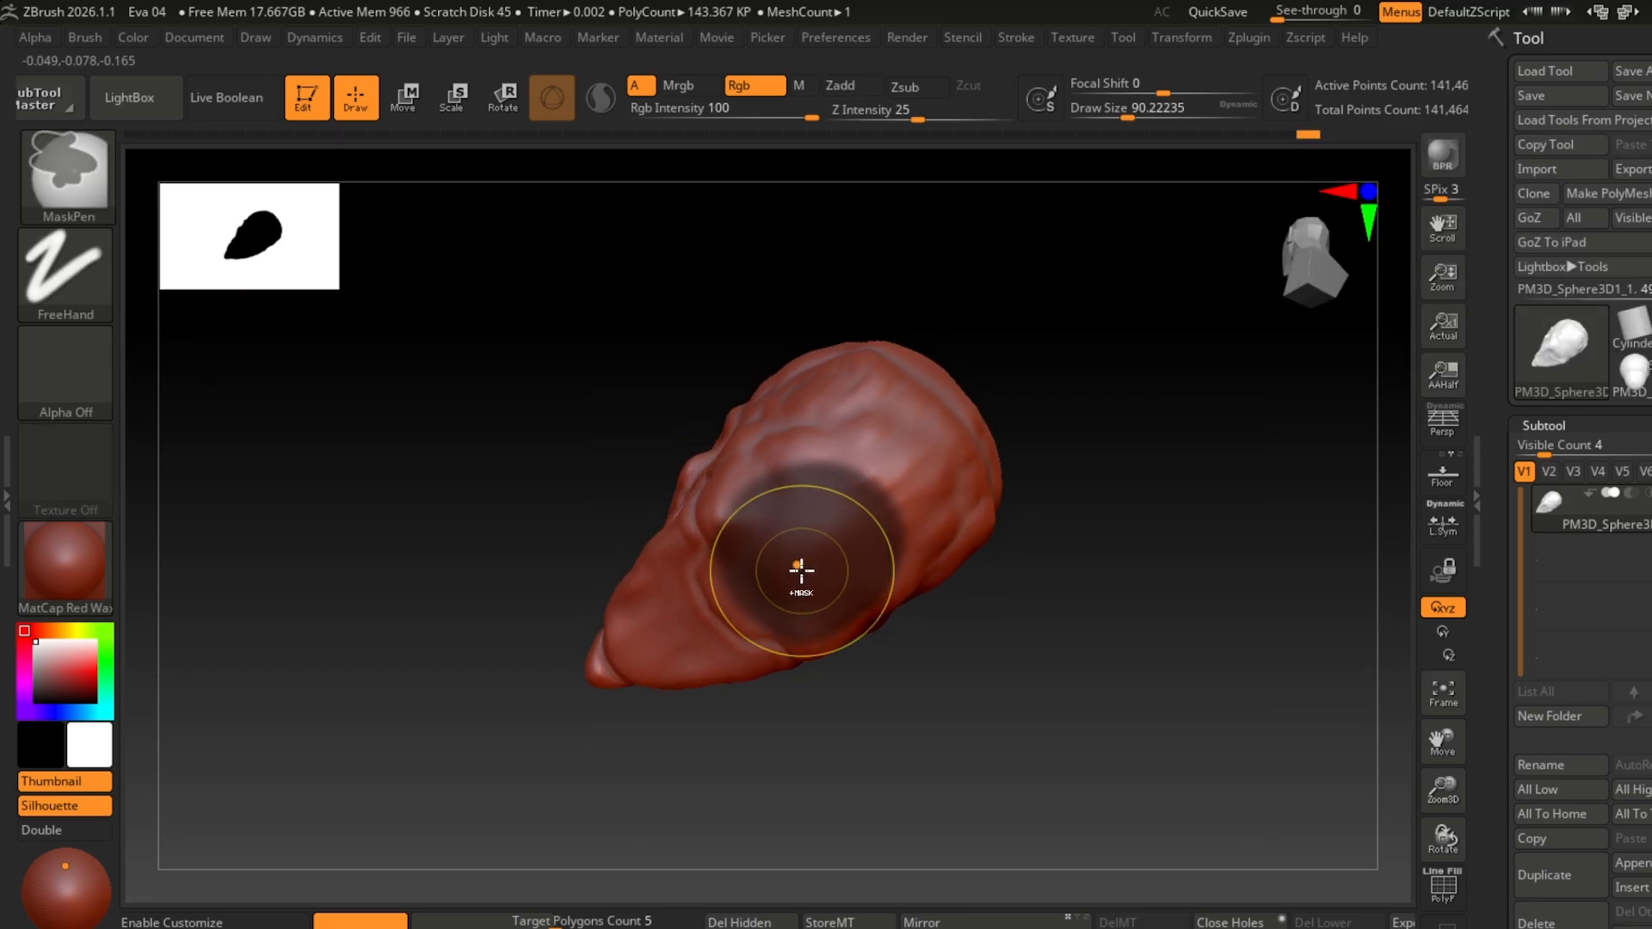
key(ctrl+z)
Step: Mask a rounded neck base on the underside of the head and invert the mask
ctrl+right_drag(821, 565, 789, 542)
mouse_move(790, 542)
ctrl+mouse_down()
mouse_move(686, 561)
mouse_move(869, 516)
ctrl+mouse_up()
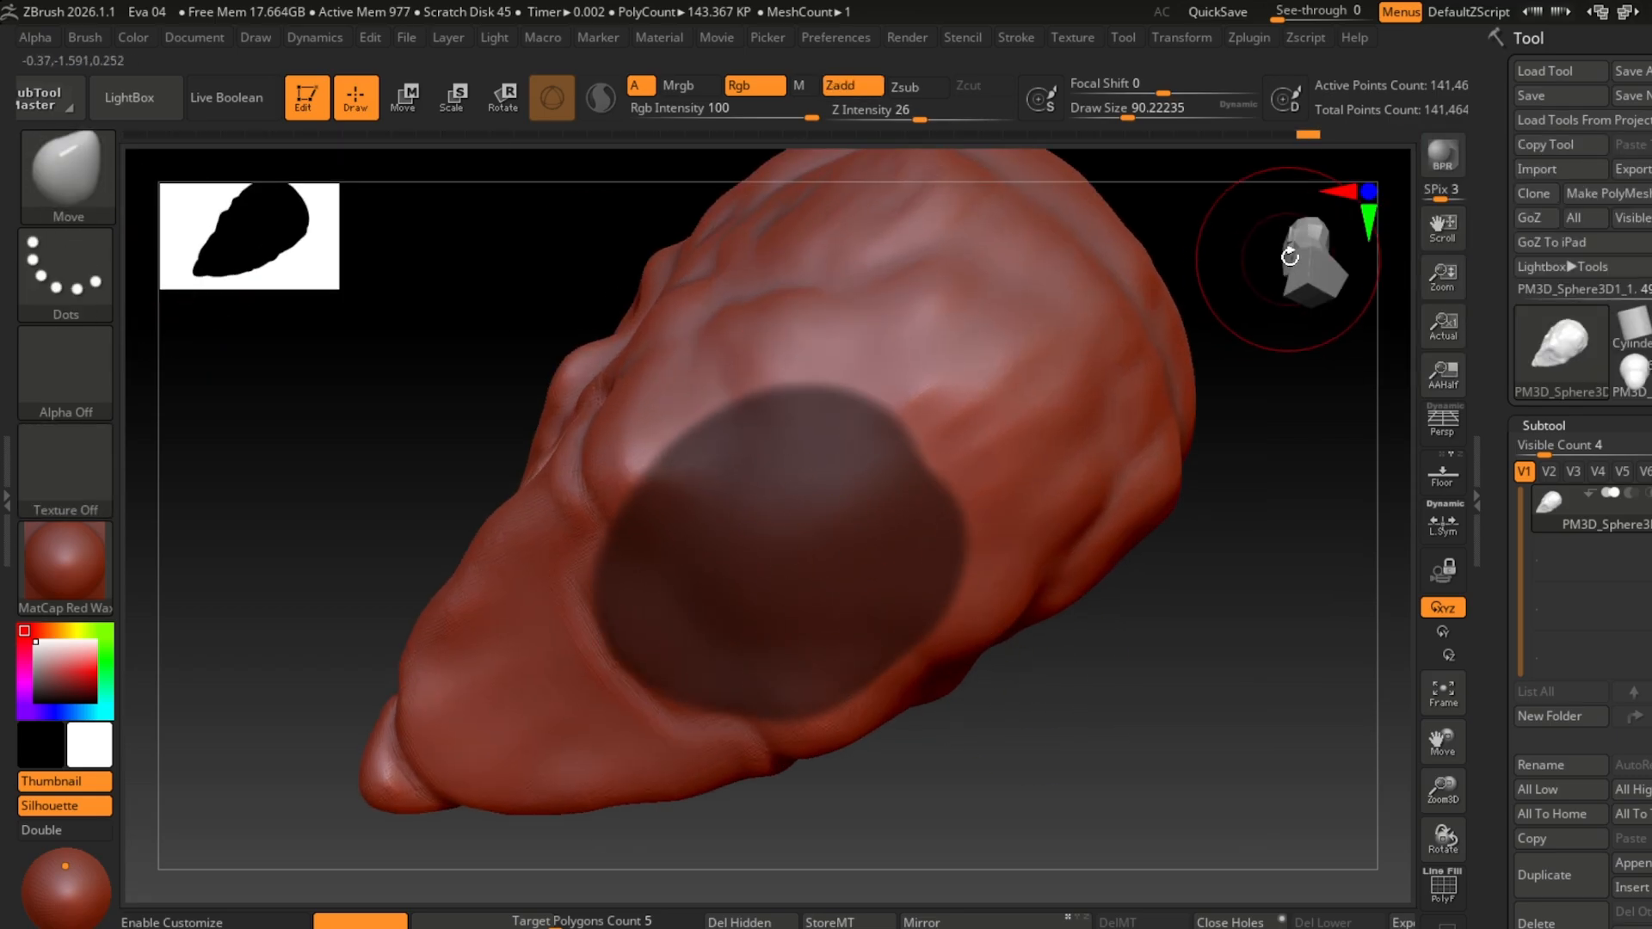
click(1287, 256)
ctrl+click(1050, 353)
mouse_move(998, 602)
ctrl+right_down()
mouse_move(1004, 645)
mouse_move(959, 557)
mouse_move(1017, 623)
mouse_move(1037, 617)
mouse_move(955, 585)
ctrl+right_up()
Step: Pull the unmasked area down into a long neck and shape its sides and back with the Move brush
drag(809, 556, 839, 624)
right_drag(848, 634, 771, 591)
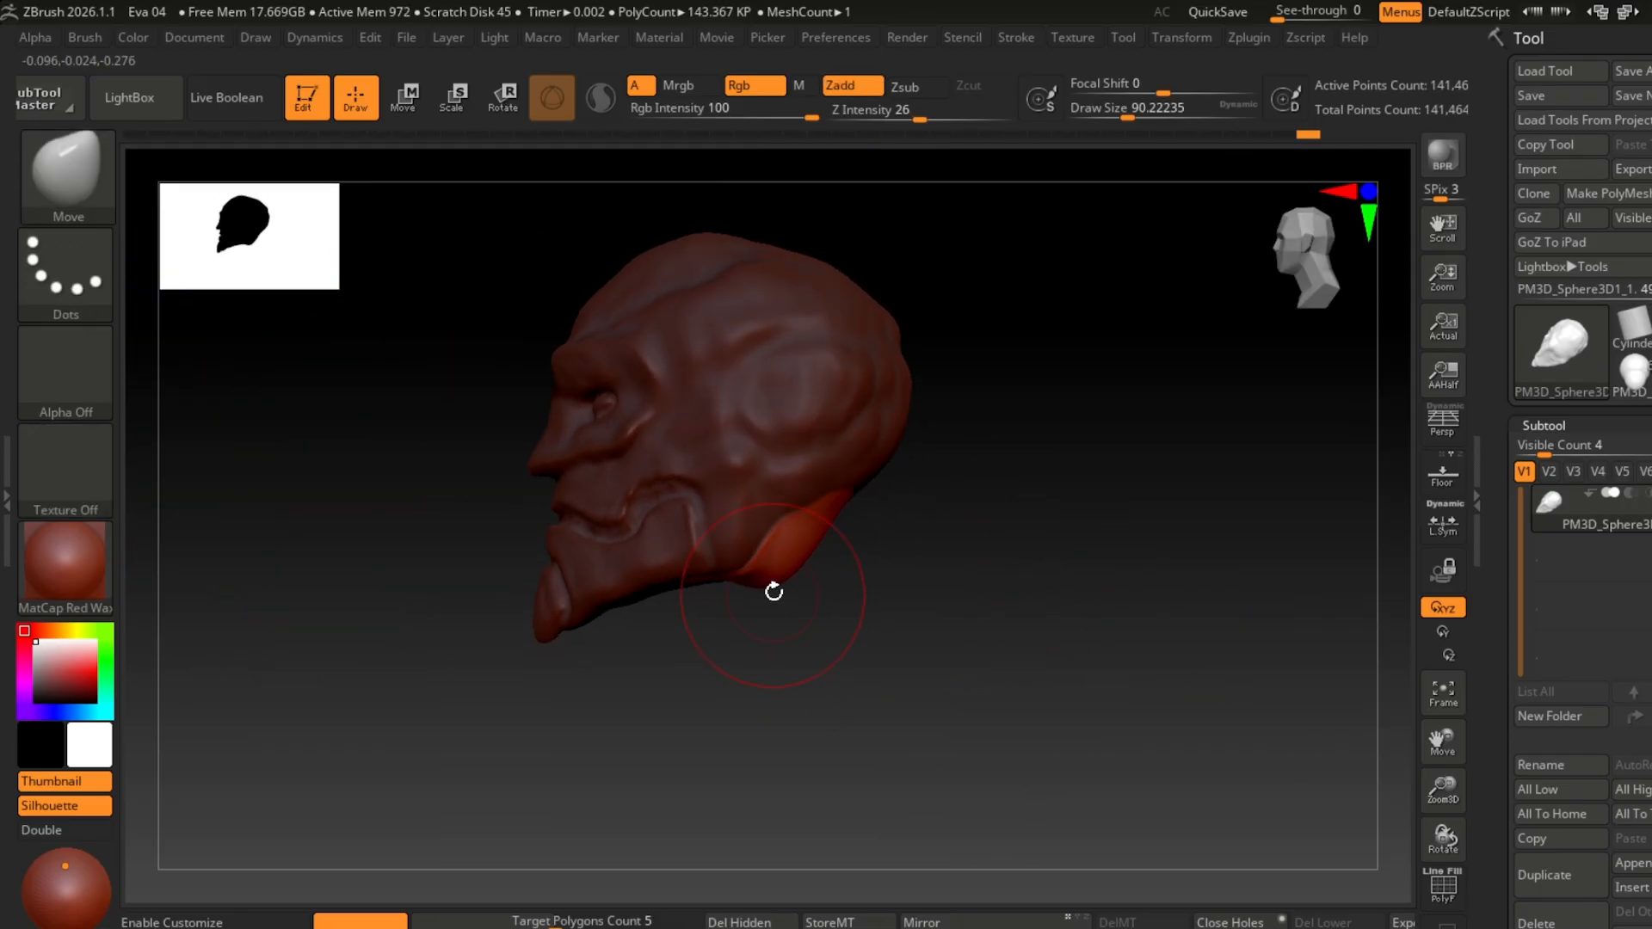
drag(767, 575, 764, 697)
mouse_move(753, 749)
right_down()
mouse_move(757, 708)
mouse_move(731, 719)
mouse_move(878, 753)
mouse_move(812, 665)
mouse_move(863, 579)
mouse_move(808, 705)
mouse_move(725, 626)
mouse_move(860, 653)
mouse_move(955, 723)
mouse_move(855, 757)
mouse_move(889, 692)
mouse_move(841, 781)
right_up()
mouse_move(725, 781)
right_down()
mouse_move(653, 737)
mouse_move(668, 505)
mouse_move(1068, 526)
right_up()
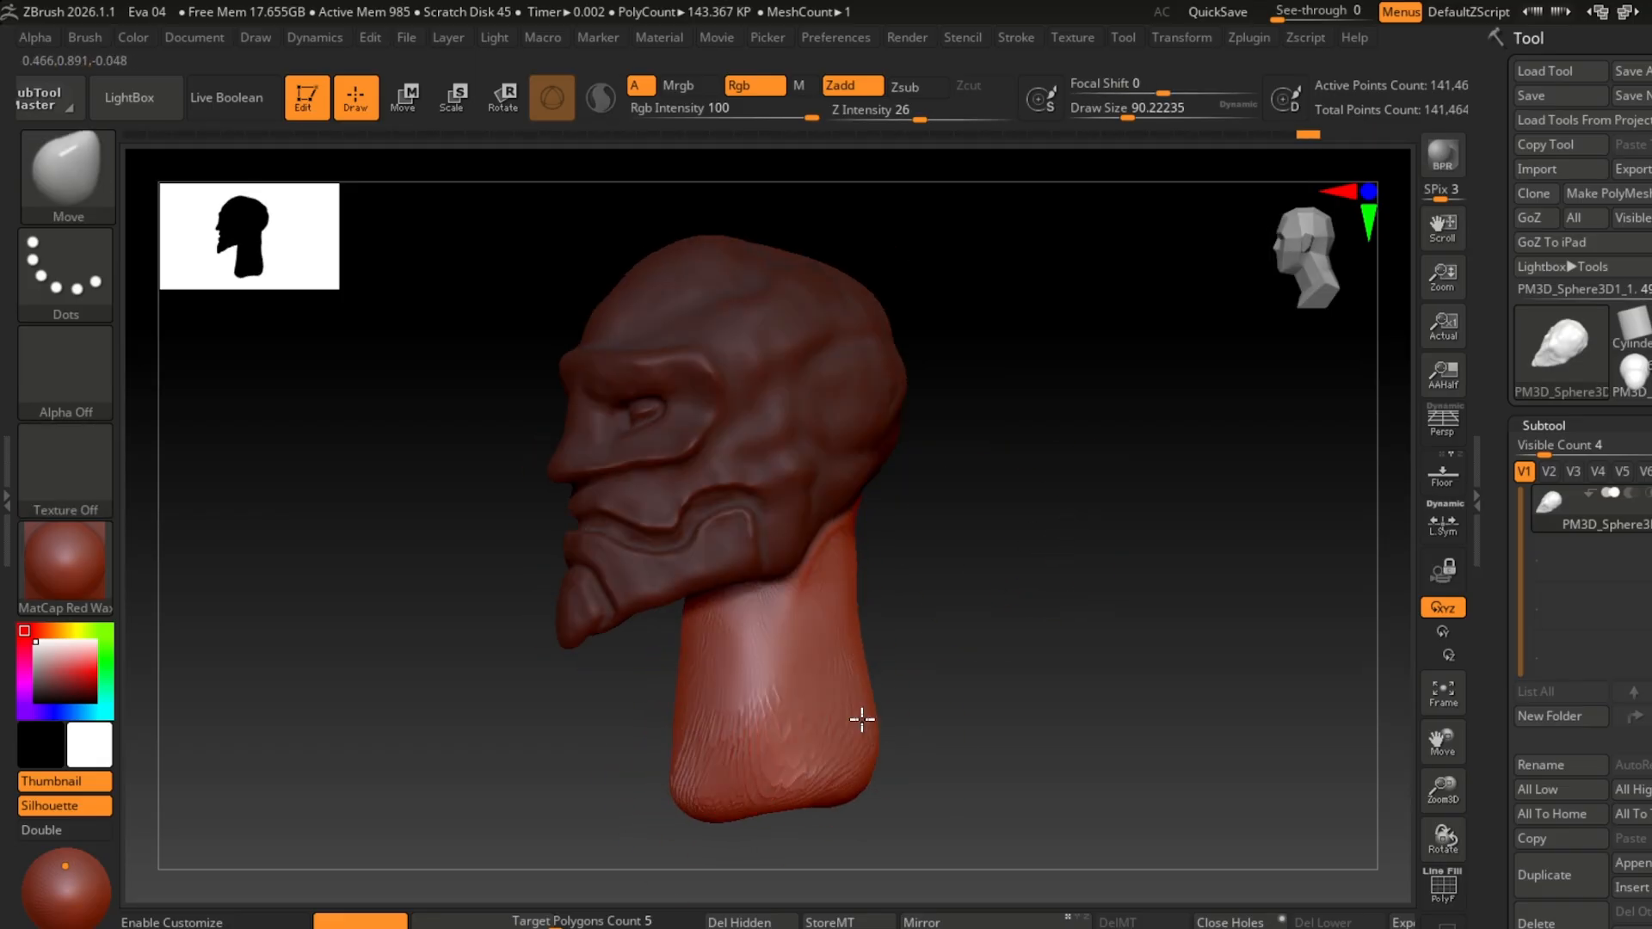
mouse_move(861, 719)
shift+right_down()
mouse_move(1044, 668)
mouse_move(1010, 638)
shift+right_up()
right_drag(711, 528, 637, 550)
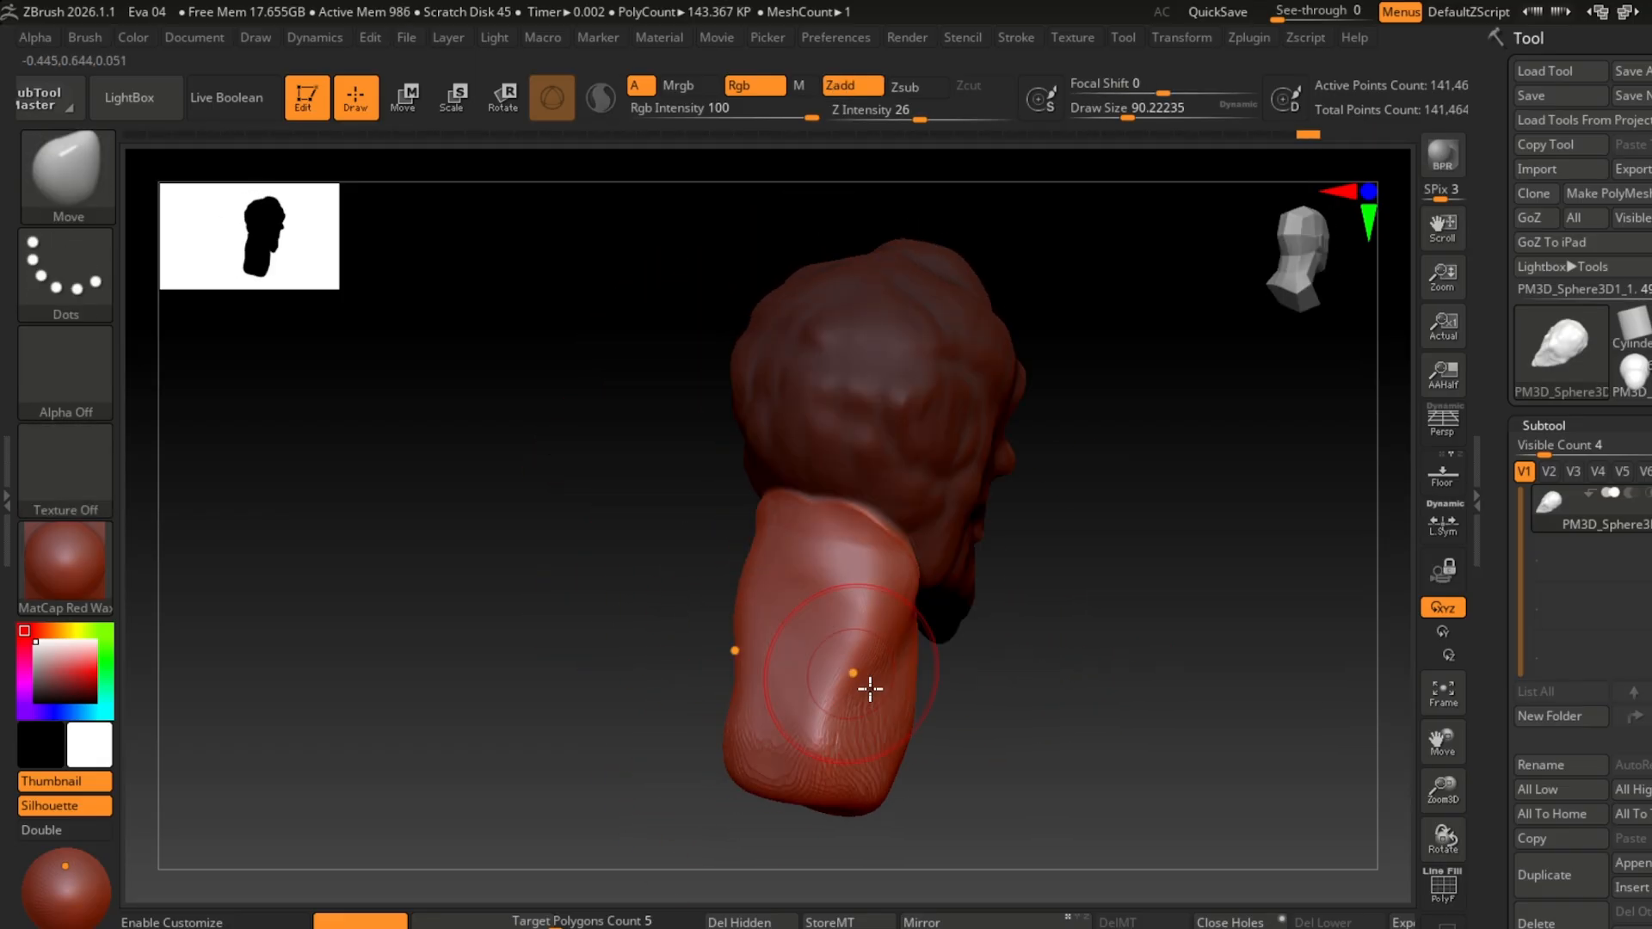
drag(866, 686, 847, 680)
mouse_move(847, 680)
right_down()
mouse_move(775, 746)
mouse_move(977, 627)
mouse_move(1330, 232)
mouse_move(999, 583)
mouse_move(1053, 631)
right_up()
Step: Clear the mask and remesh the head and neck with DynaMesh
ctrl+drag(1025, 441, 1066, 585)
right_drag(1066, 585, 1024, 490)
click(375, 914)
right_drag(671, 594, 699, 672)
ctrl+drag(775, 576, 723, 682)
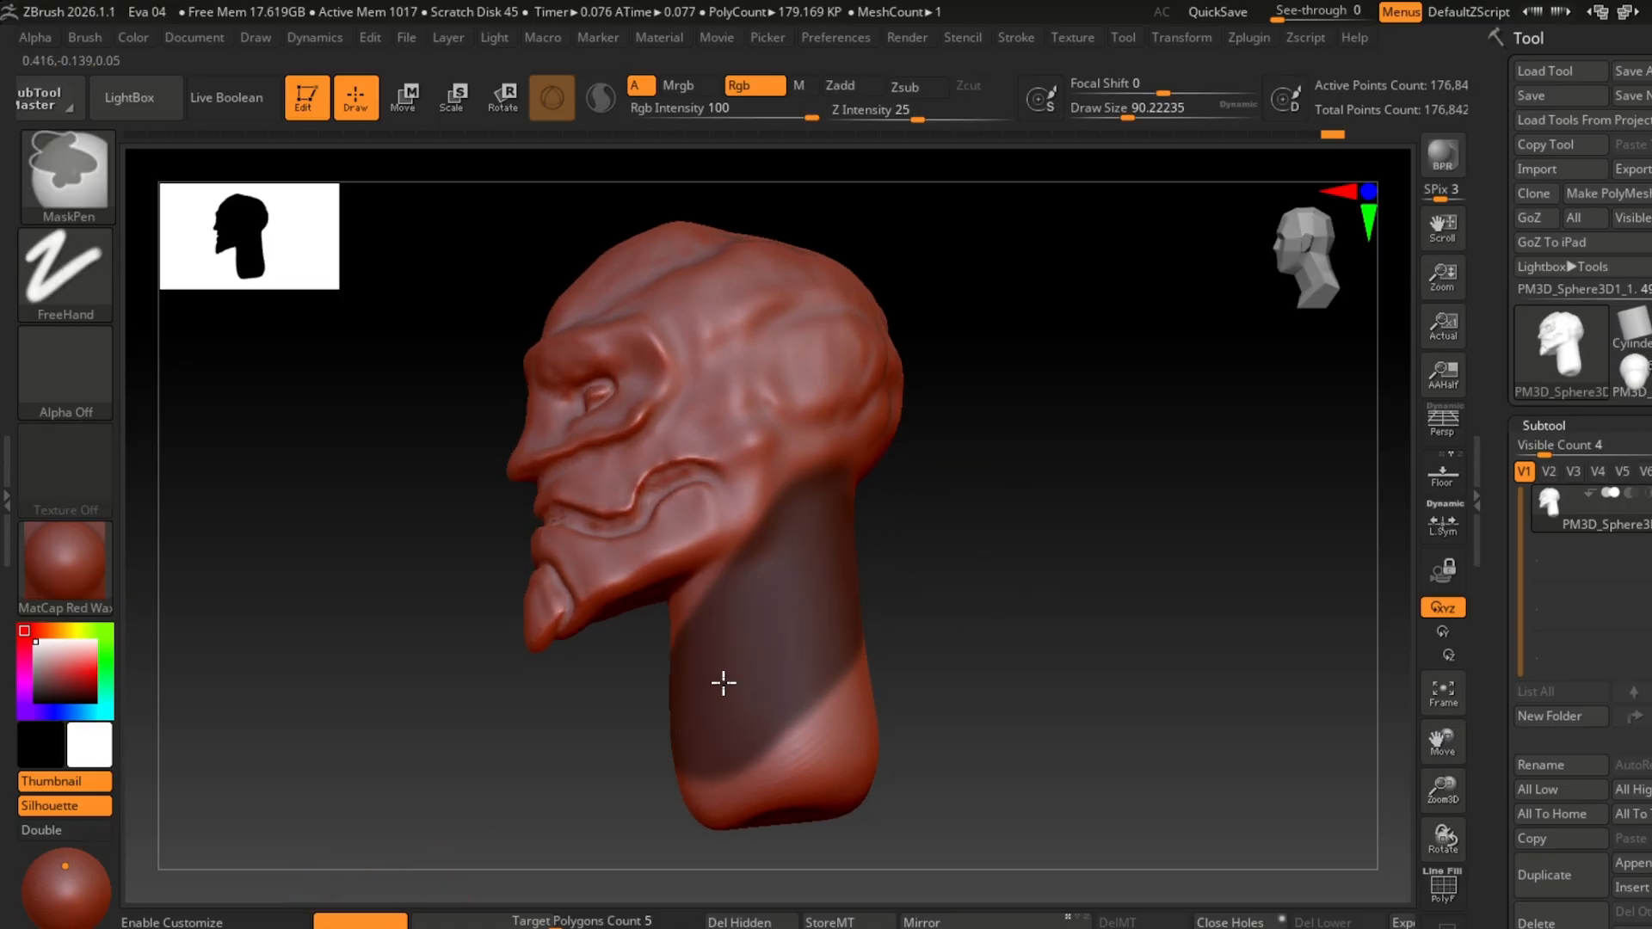
key(ctrl+z)
Step: Refine the neck's outline and lower end with the Move brush at draw size about 90
mouse_move(737, 745)
right_down()
mouse_move(1021, 693)
mouse_move(921, 498)
mouse_move(1360, 198)
right_up()
click(1368, 193)
right_drag(1128, 559, 959, 616)
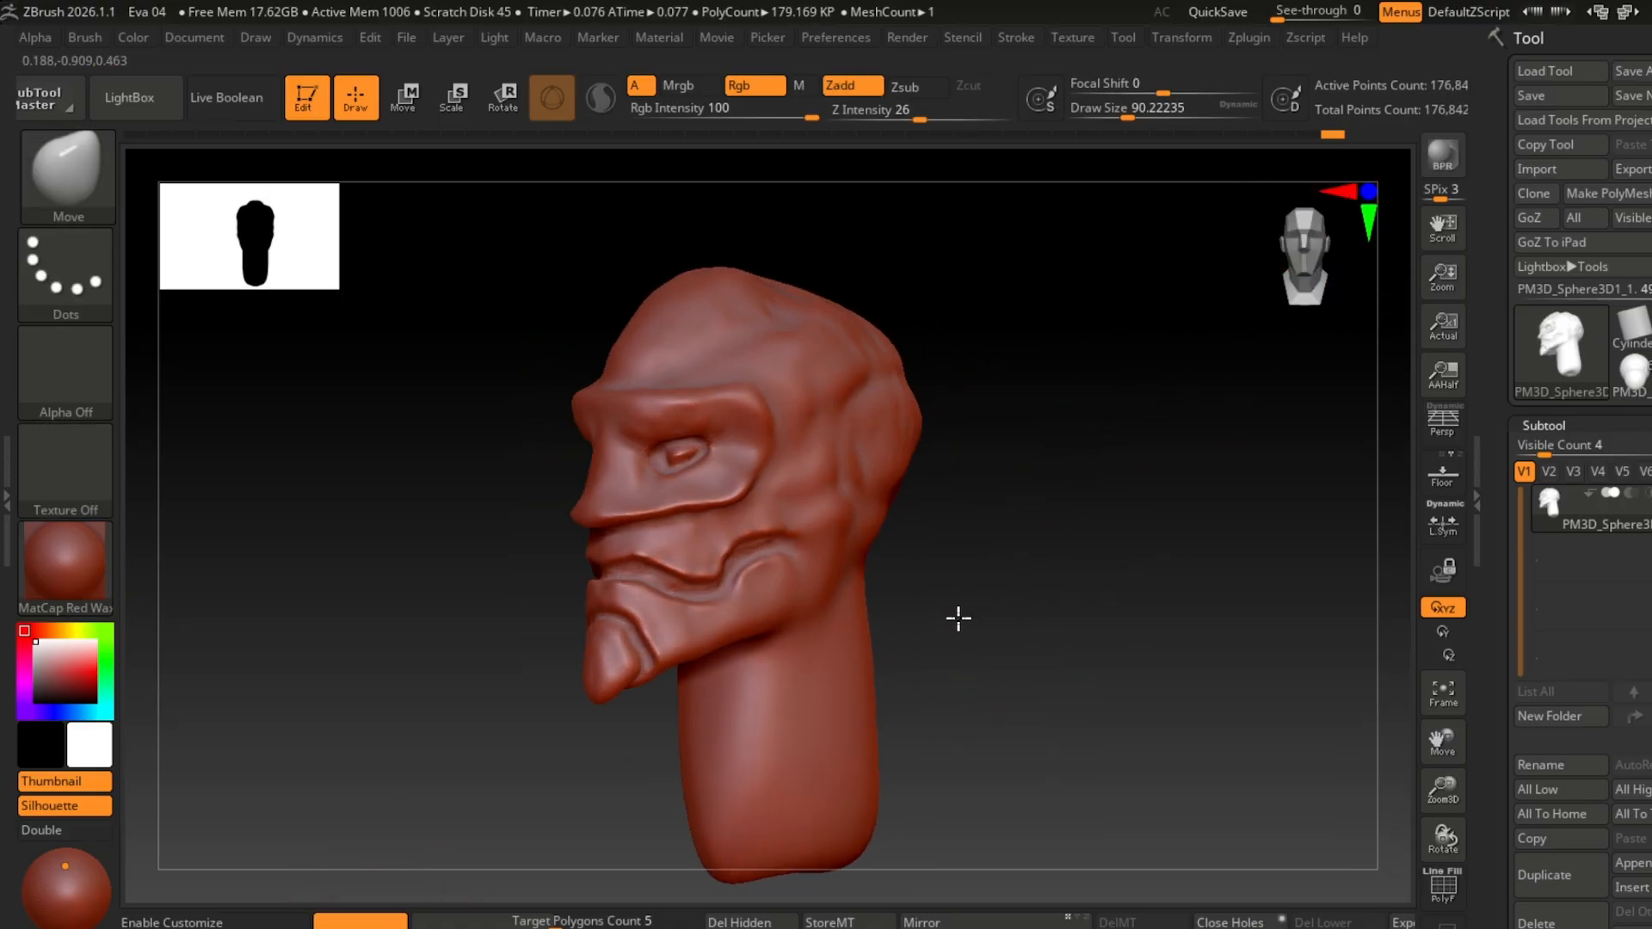
mouse_move(832, 605)
right_down()
mouse_move(690, 590)
mouse_move(642, 701)
mouse_move(668, 757)
mouse_move(826, 712)
right_up()
mouse_move(1159, 593)
ctrl+right_down()
mouse_move(1132, 638)
mouse_move(1140, 590)
ctrl+right_up()
mouse_move(1140, 590)
right_down()
mouse_move(1095, 524)
mouse_move(1117, 593)
right_up()
mouse_move(1117, 594)
ctrl+right_down()
mouse_move(1132, 649)
mouse_move(1112, 568)
ctrl+right_up()
drag(821, 744, 845, 751)
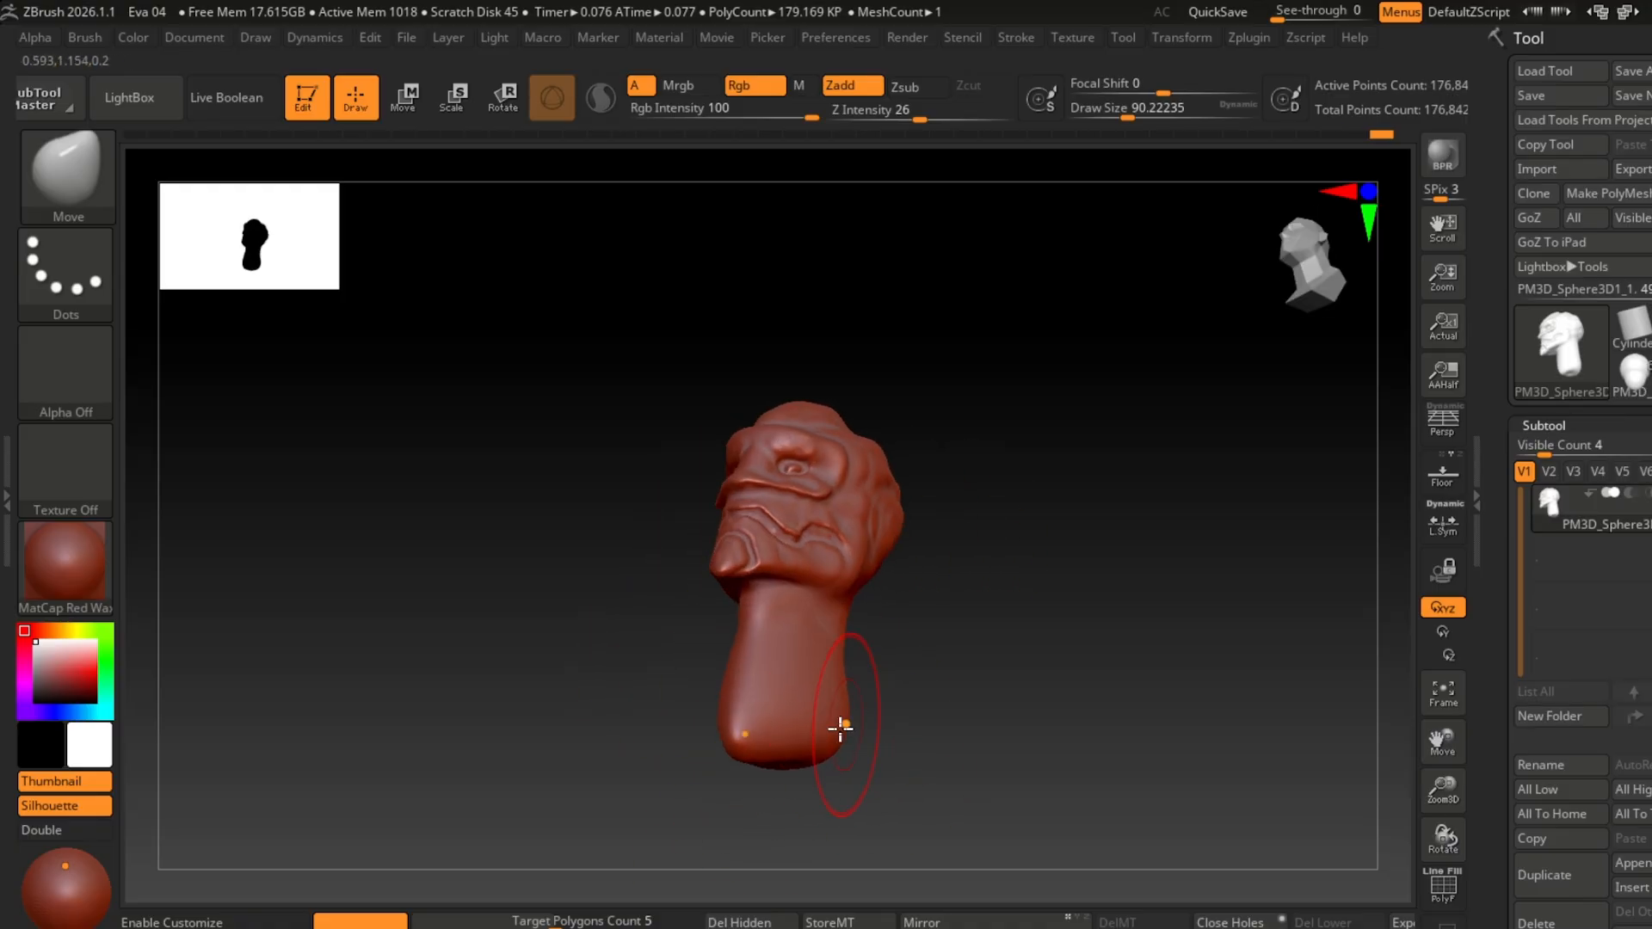
mouse_move(878, 685)
right_down()
mouse_move(1018, 660)
mouse_move(749, 583)
mouse_move(811, 657)
right_up()
key(shift)
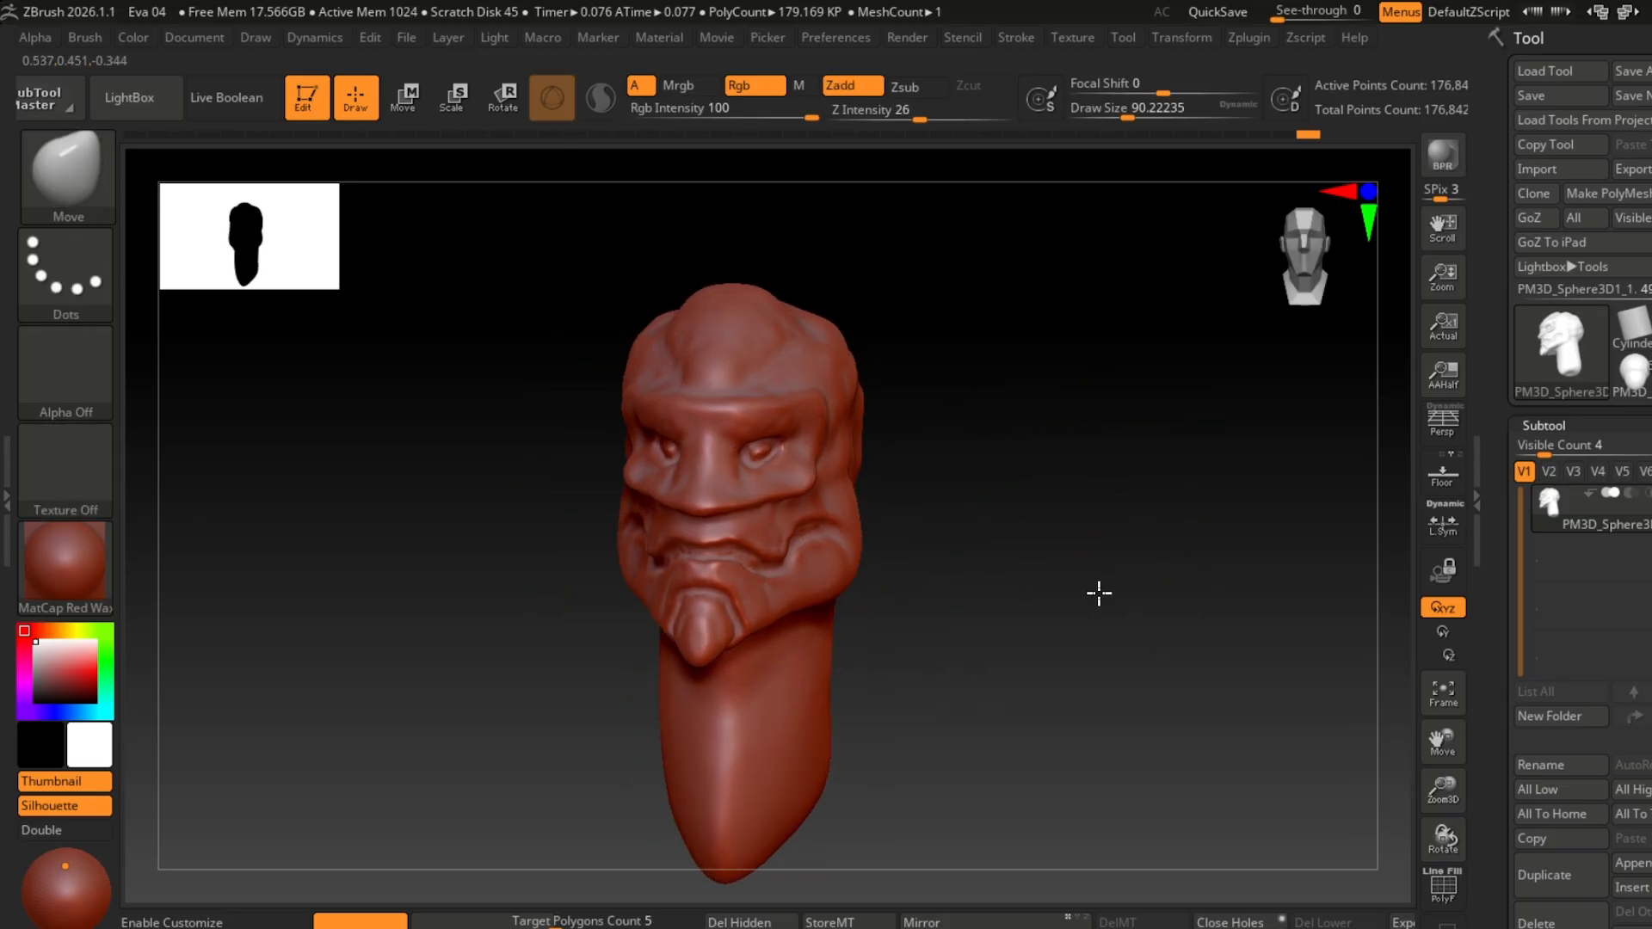